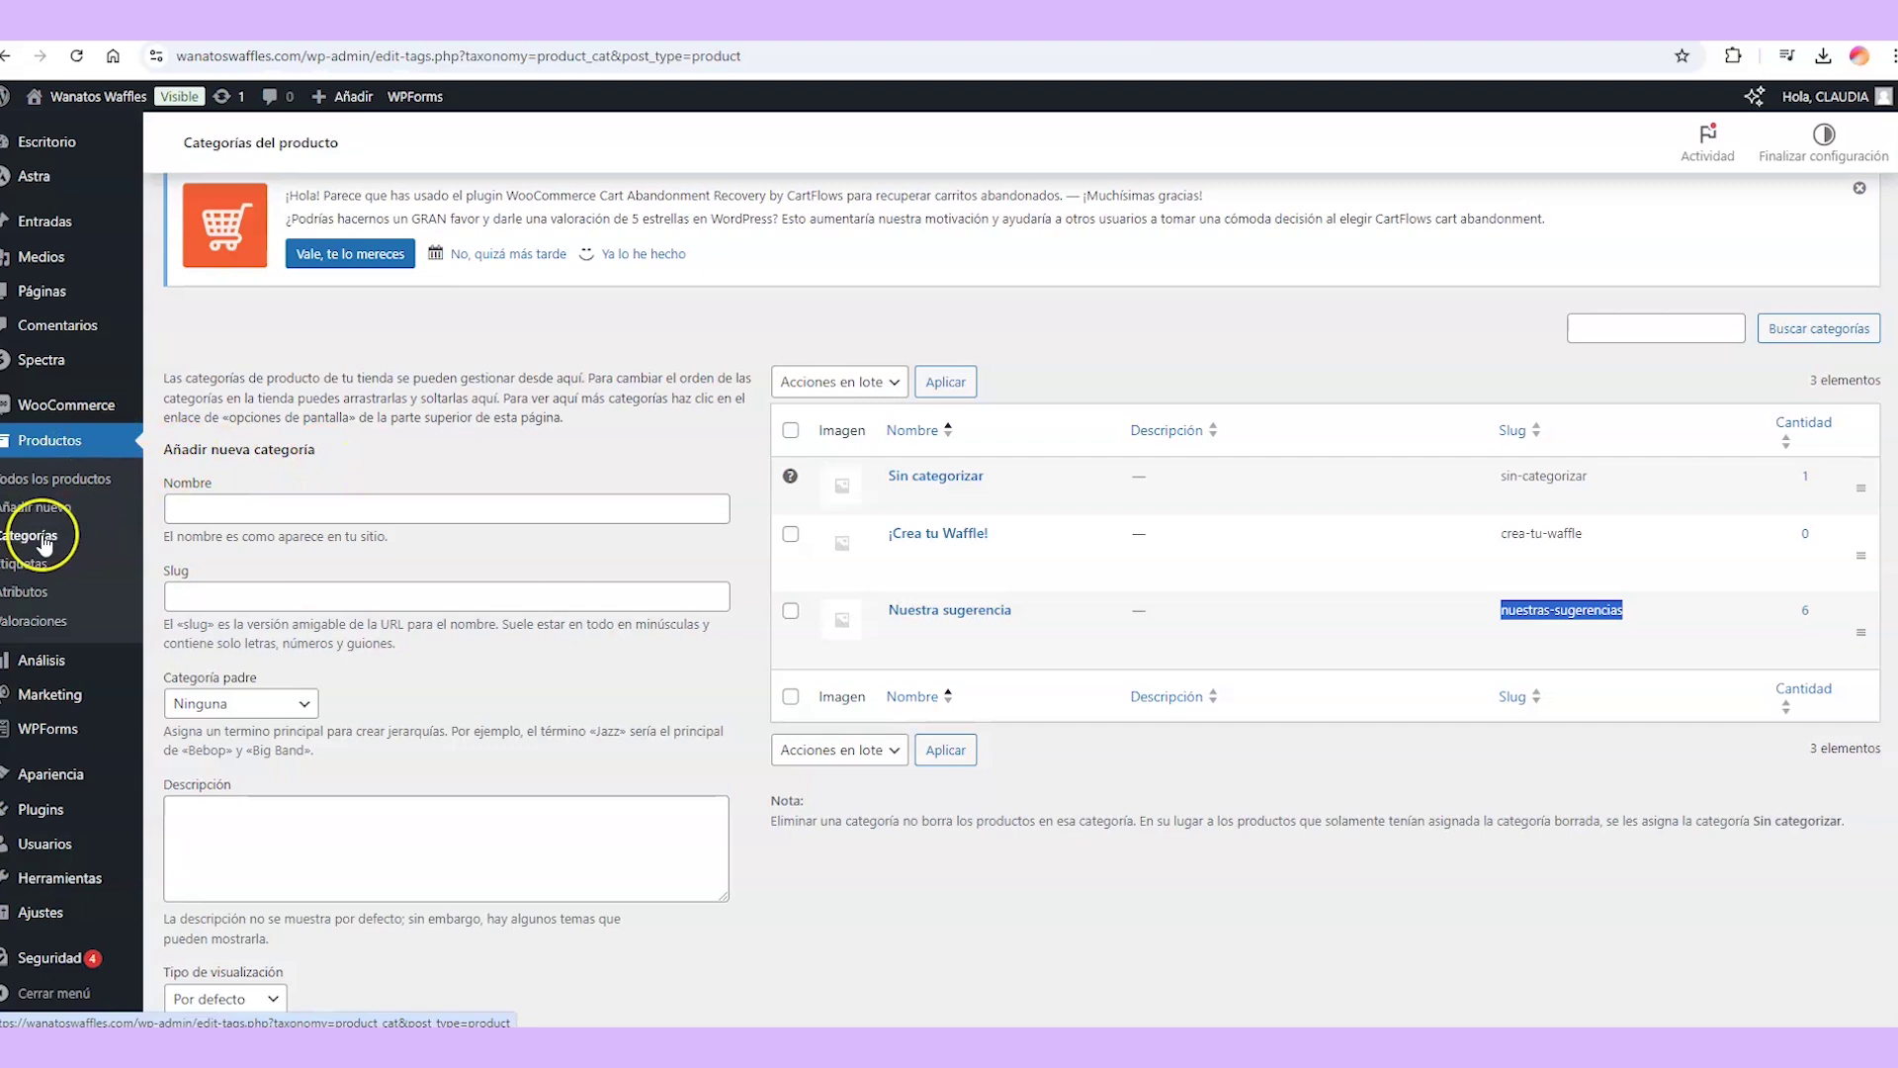
# Copy the Nuestra sugerencia category's slug, replace the shortcode's category value with "nuestras-sugerencias" and save the page.
pyautogui.click(1206, 346)
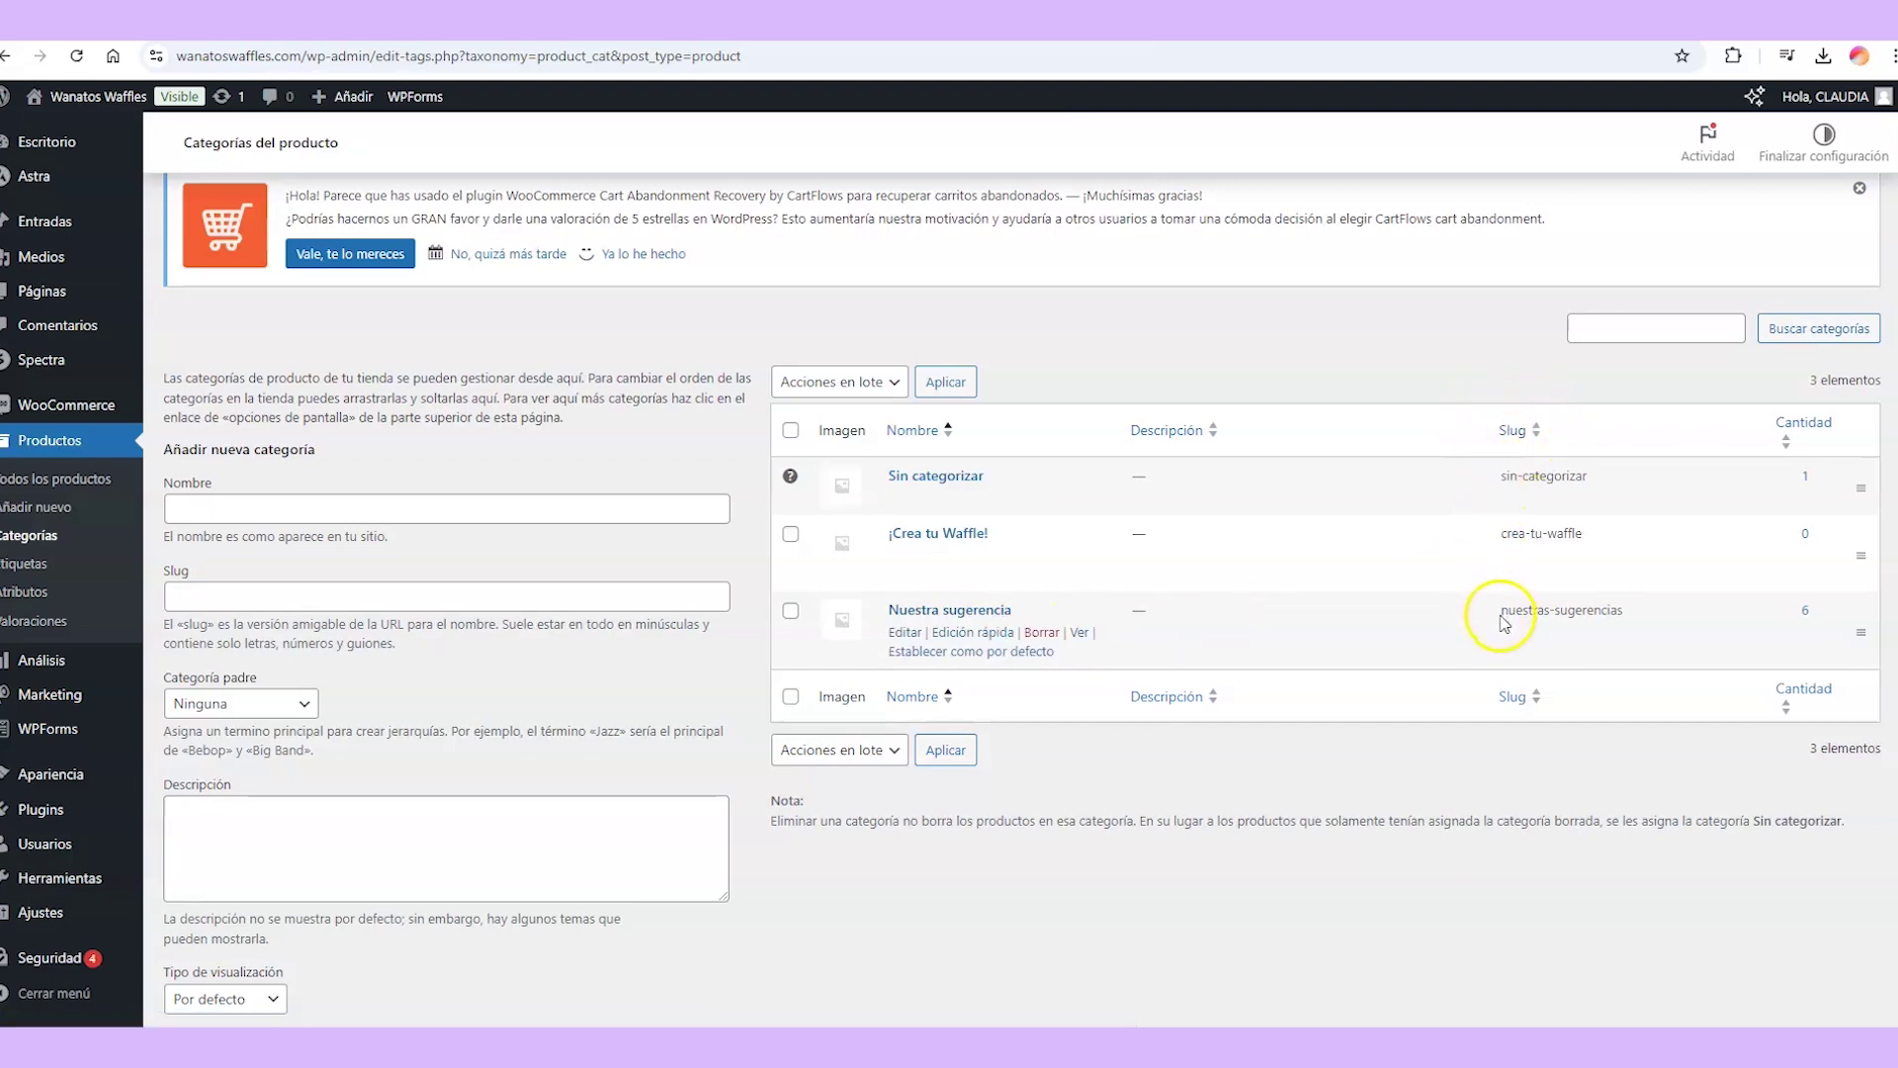
pyautogui.moveTo(1516, 614); pyautogui.dragTo(1627, 615)
pyautogui.hotkey('ctrl', 'c')
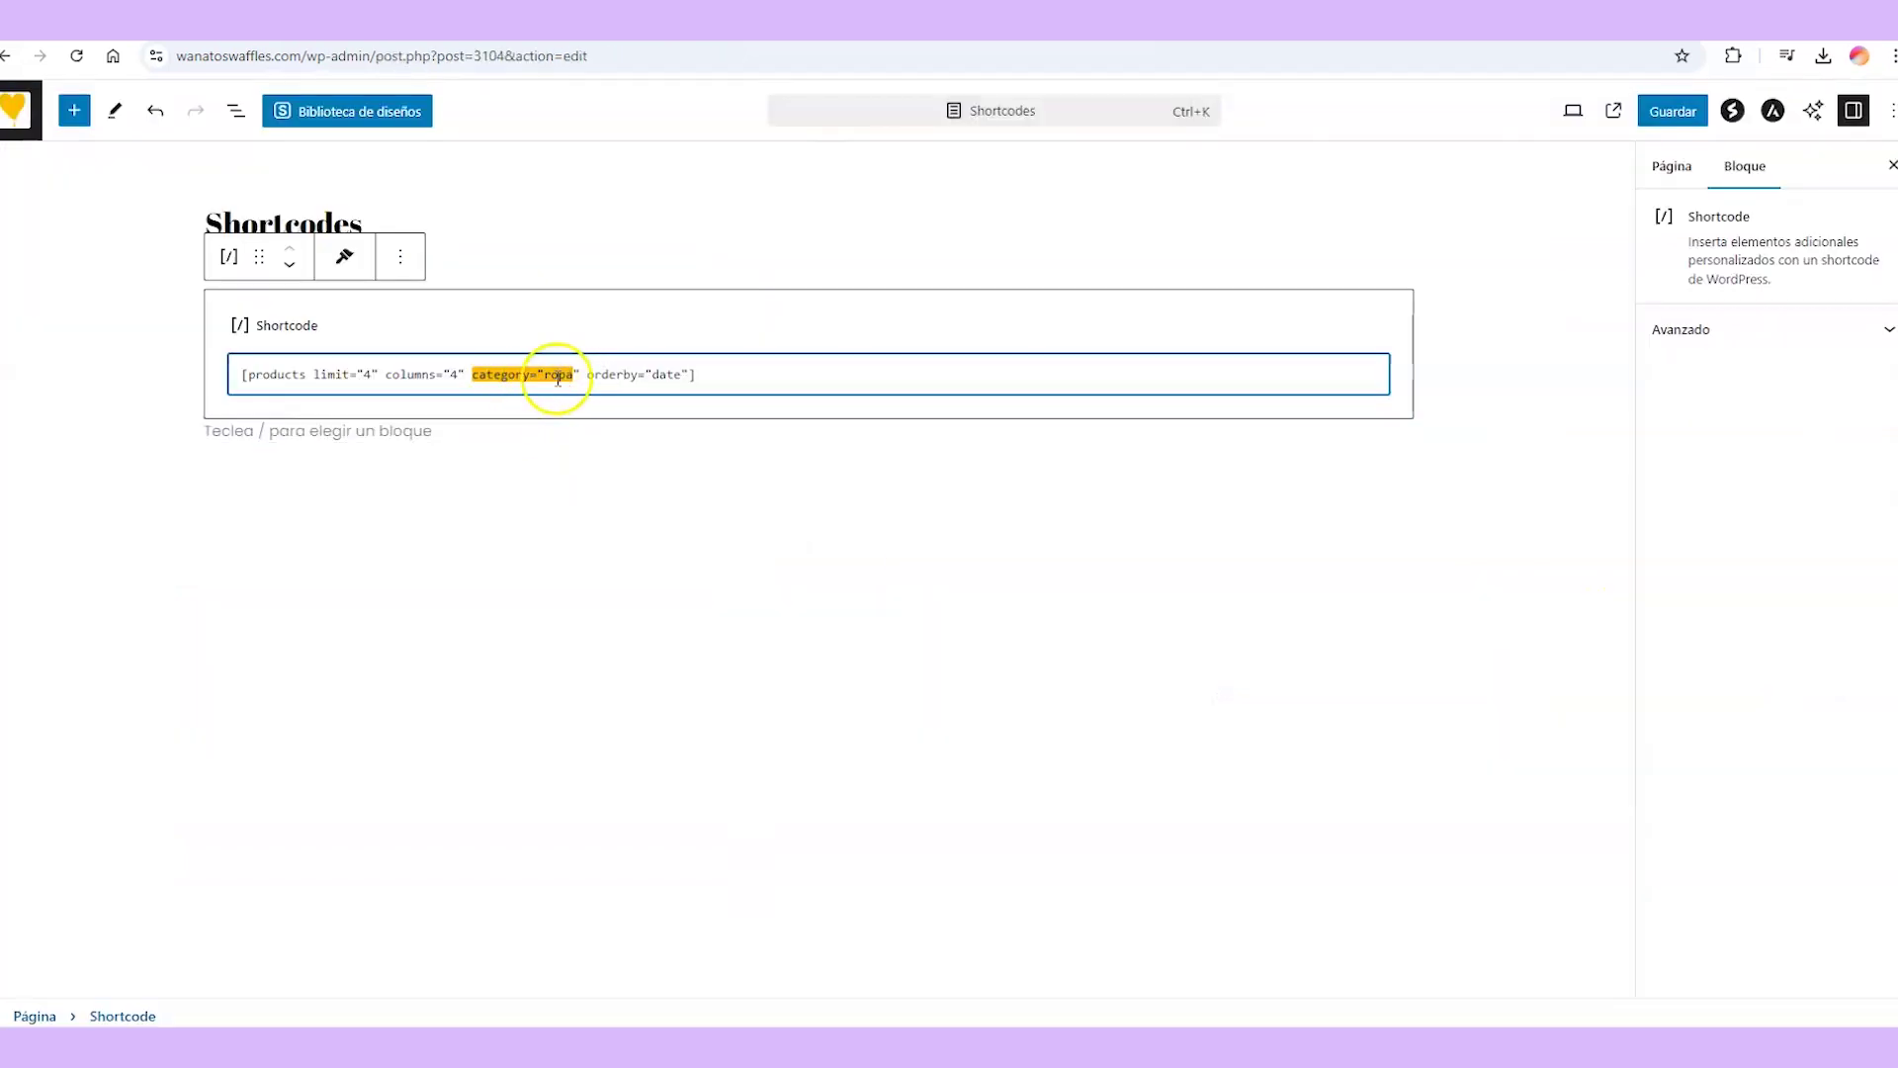
pyautogui.click(567, 377)
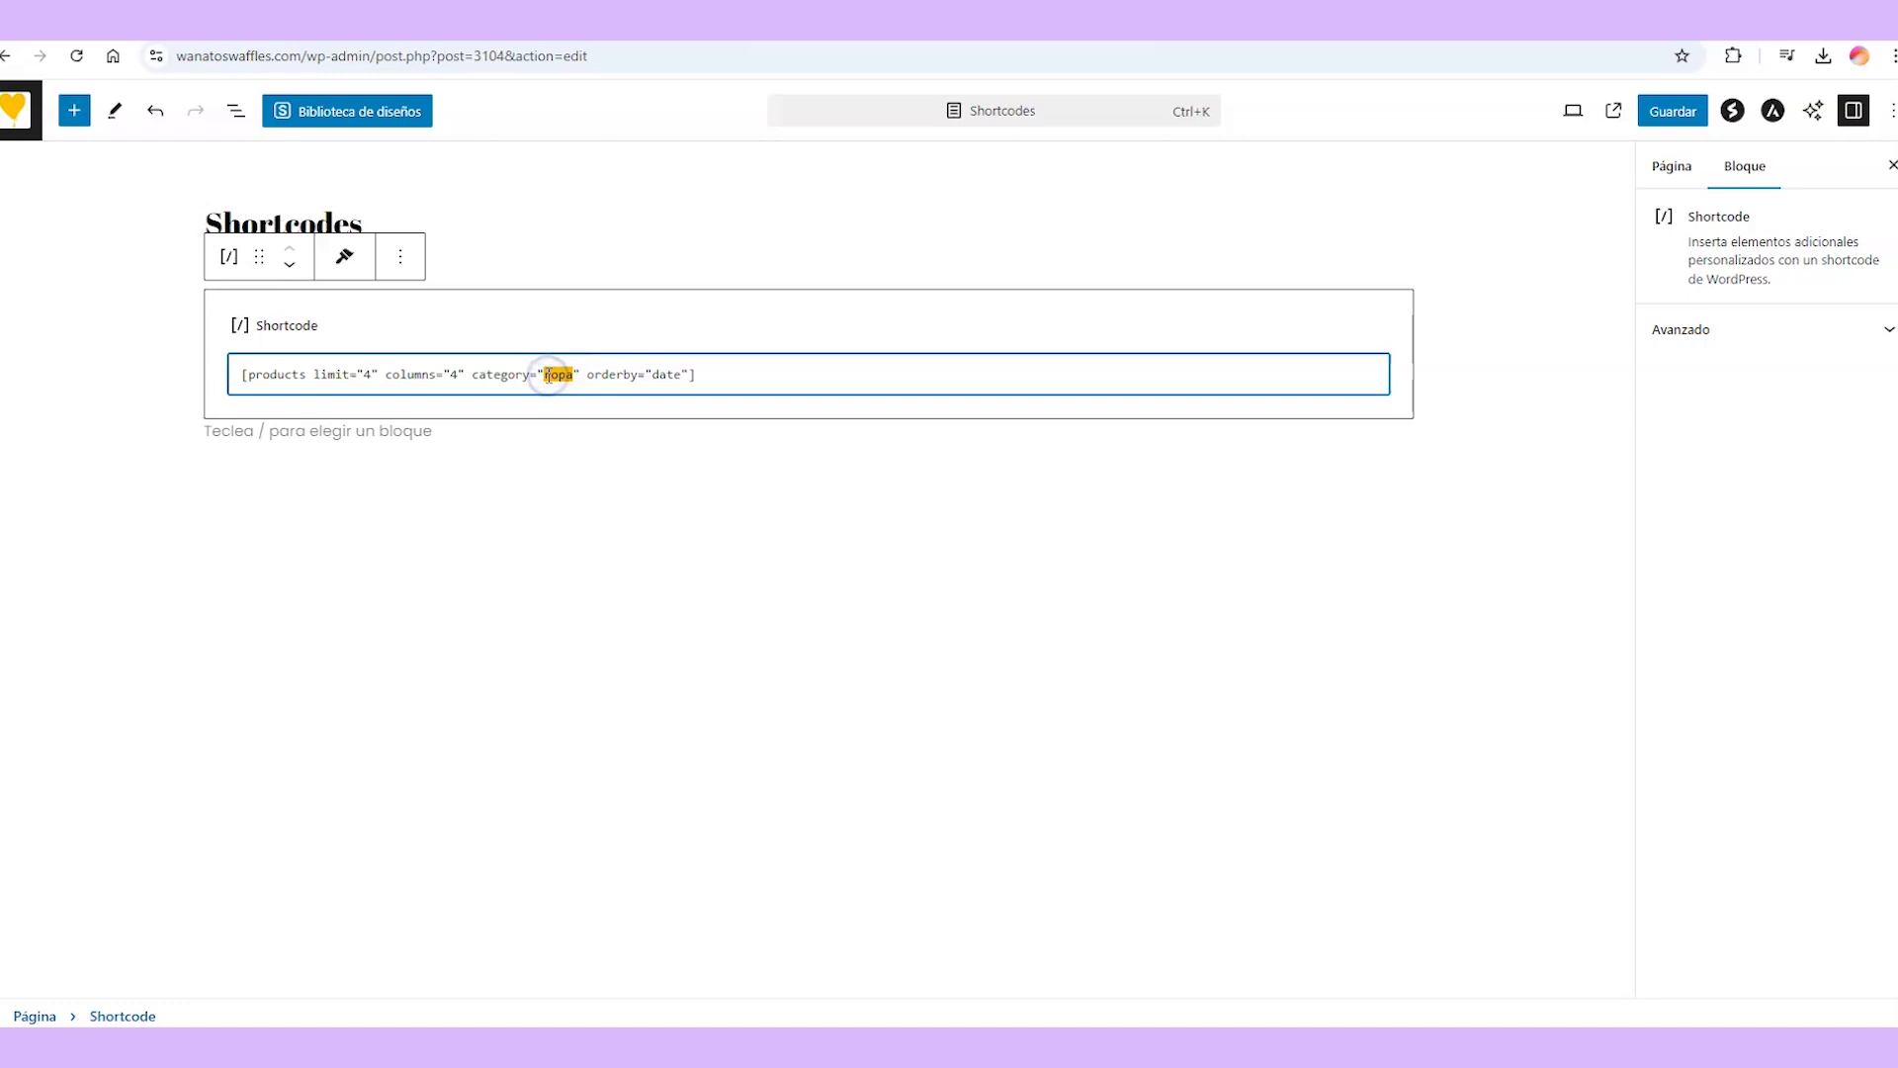
pyautogui.hotkey('ctrl', 'v')
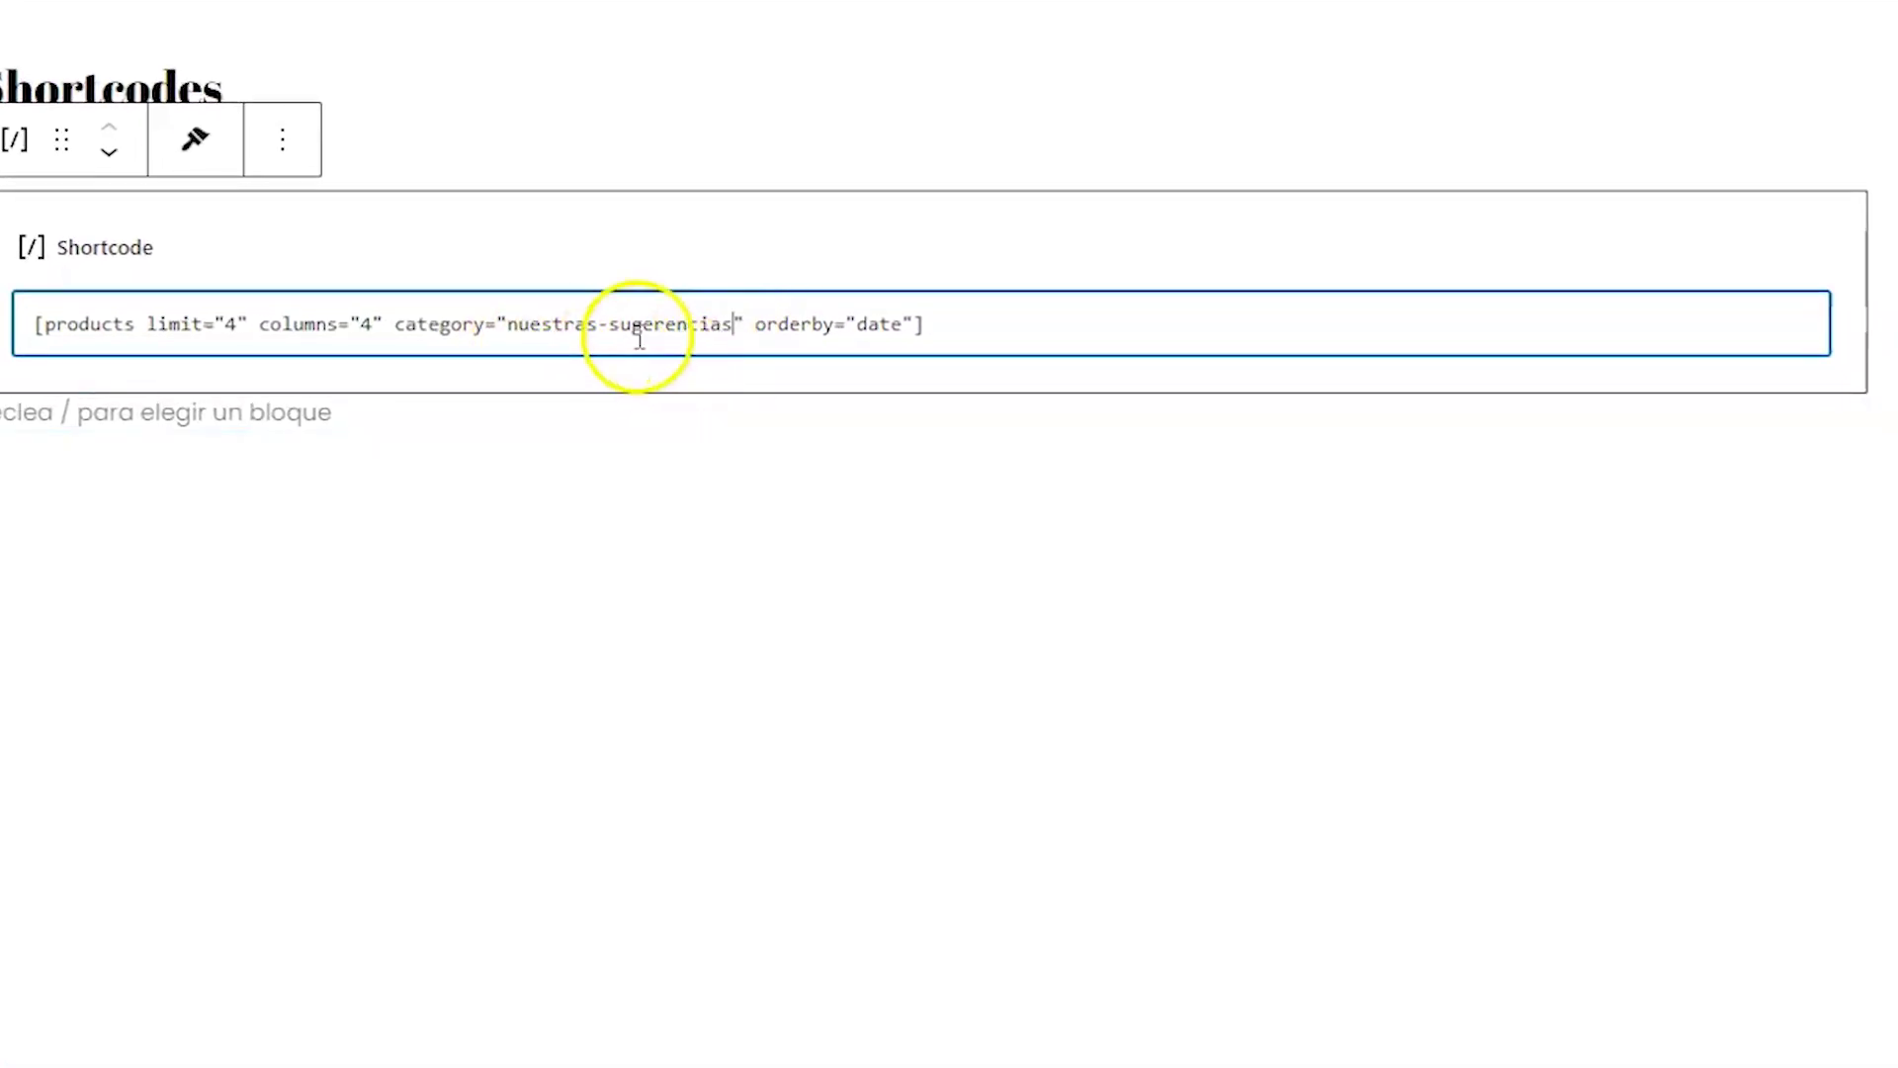
pyautogui.click(1673, 111)
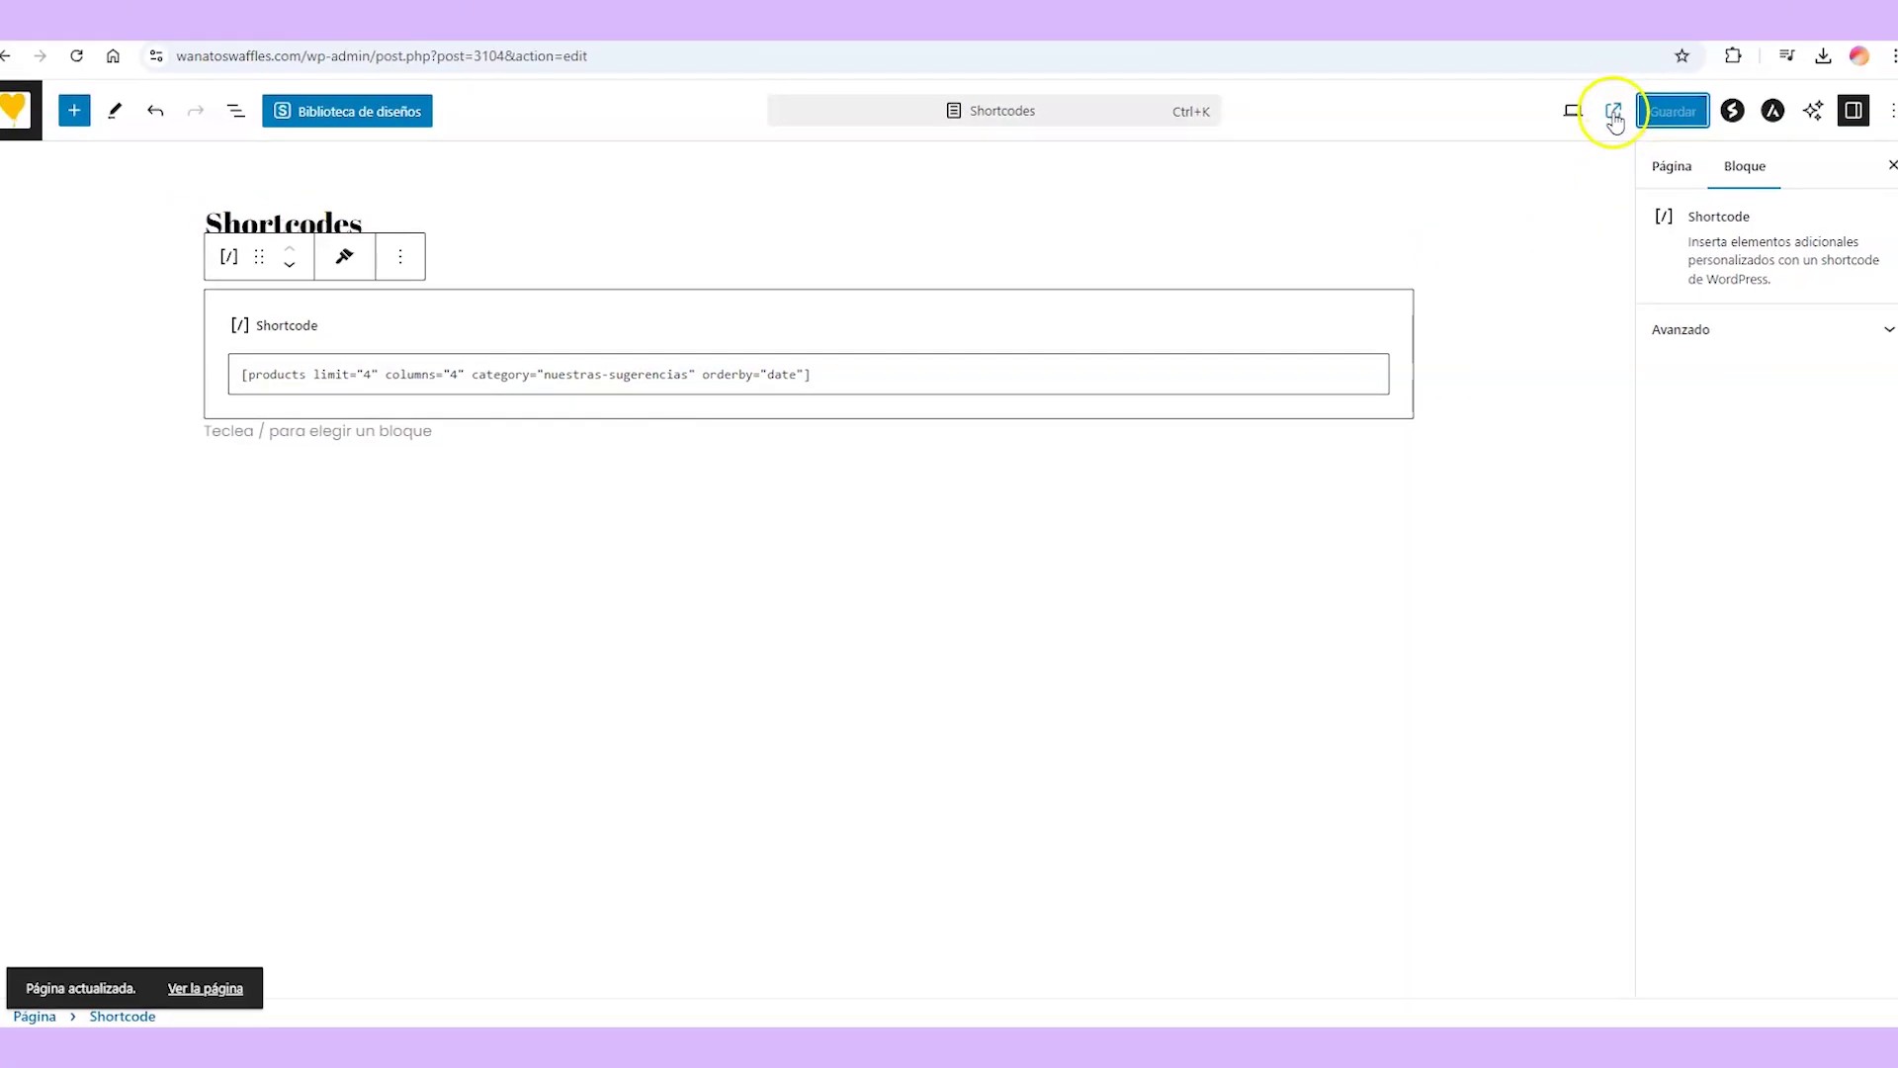
# View the published Shortcodes page and check the category label shown under the listed products.
pyautogui.click(1613, 111)
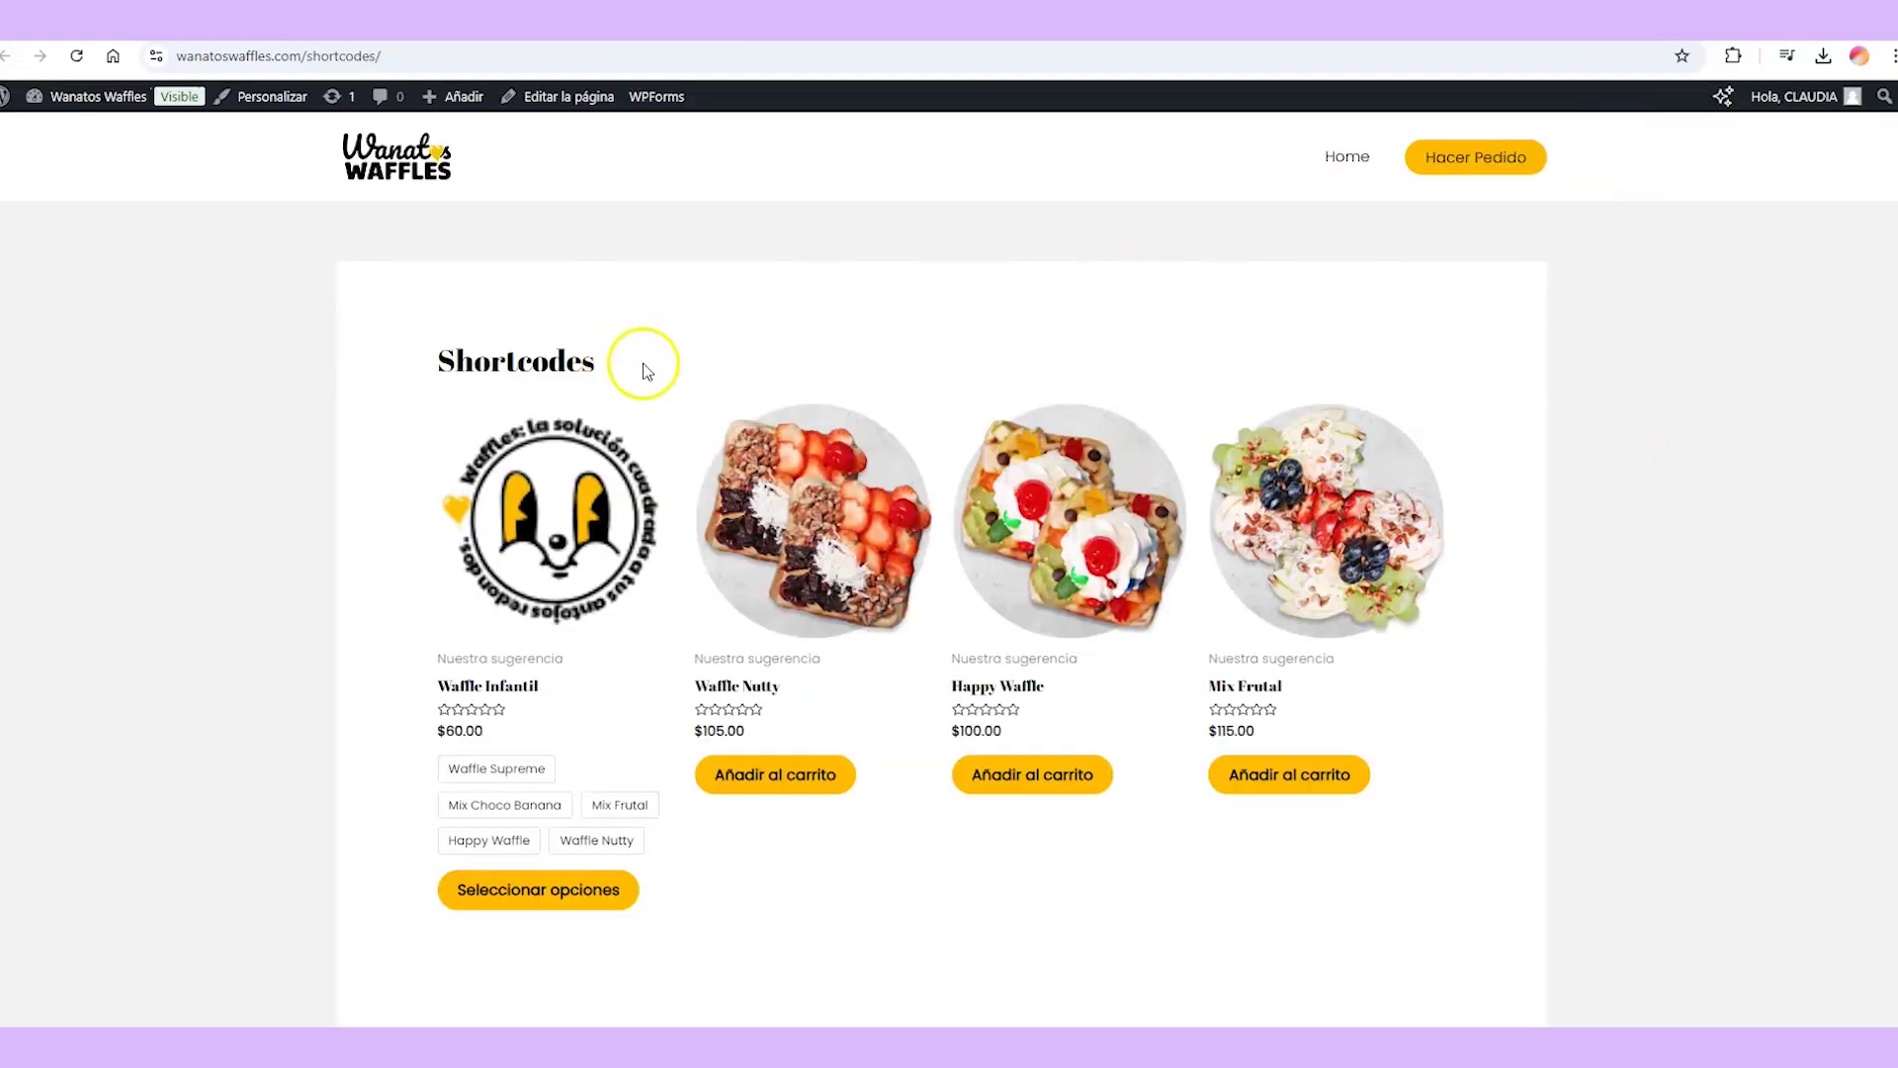
pyautogui.scroll(-1, 643, 370)
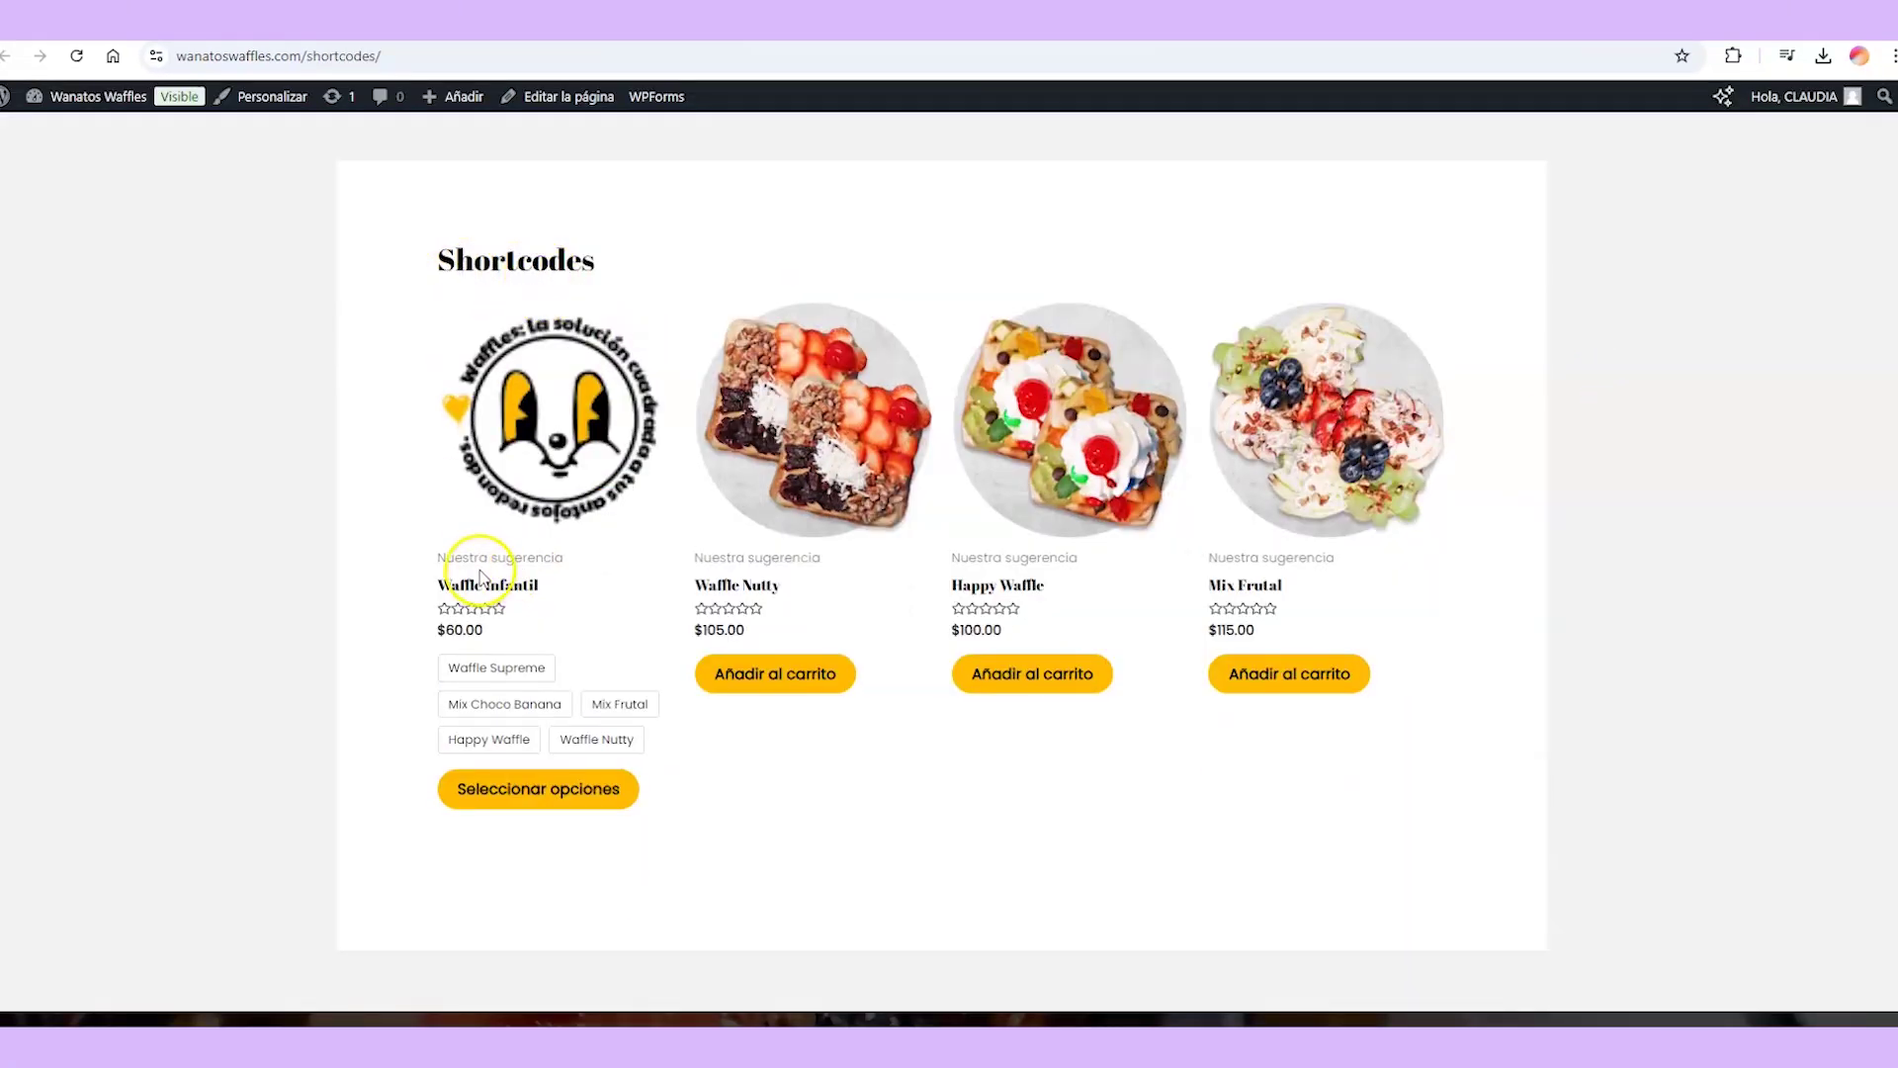
pyautogui.moveTo(437, 557); pyautogui.dragTo(590, 581)
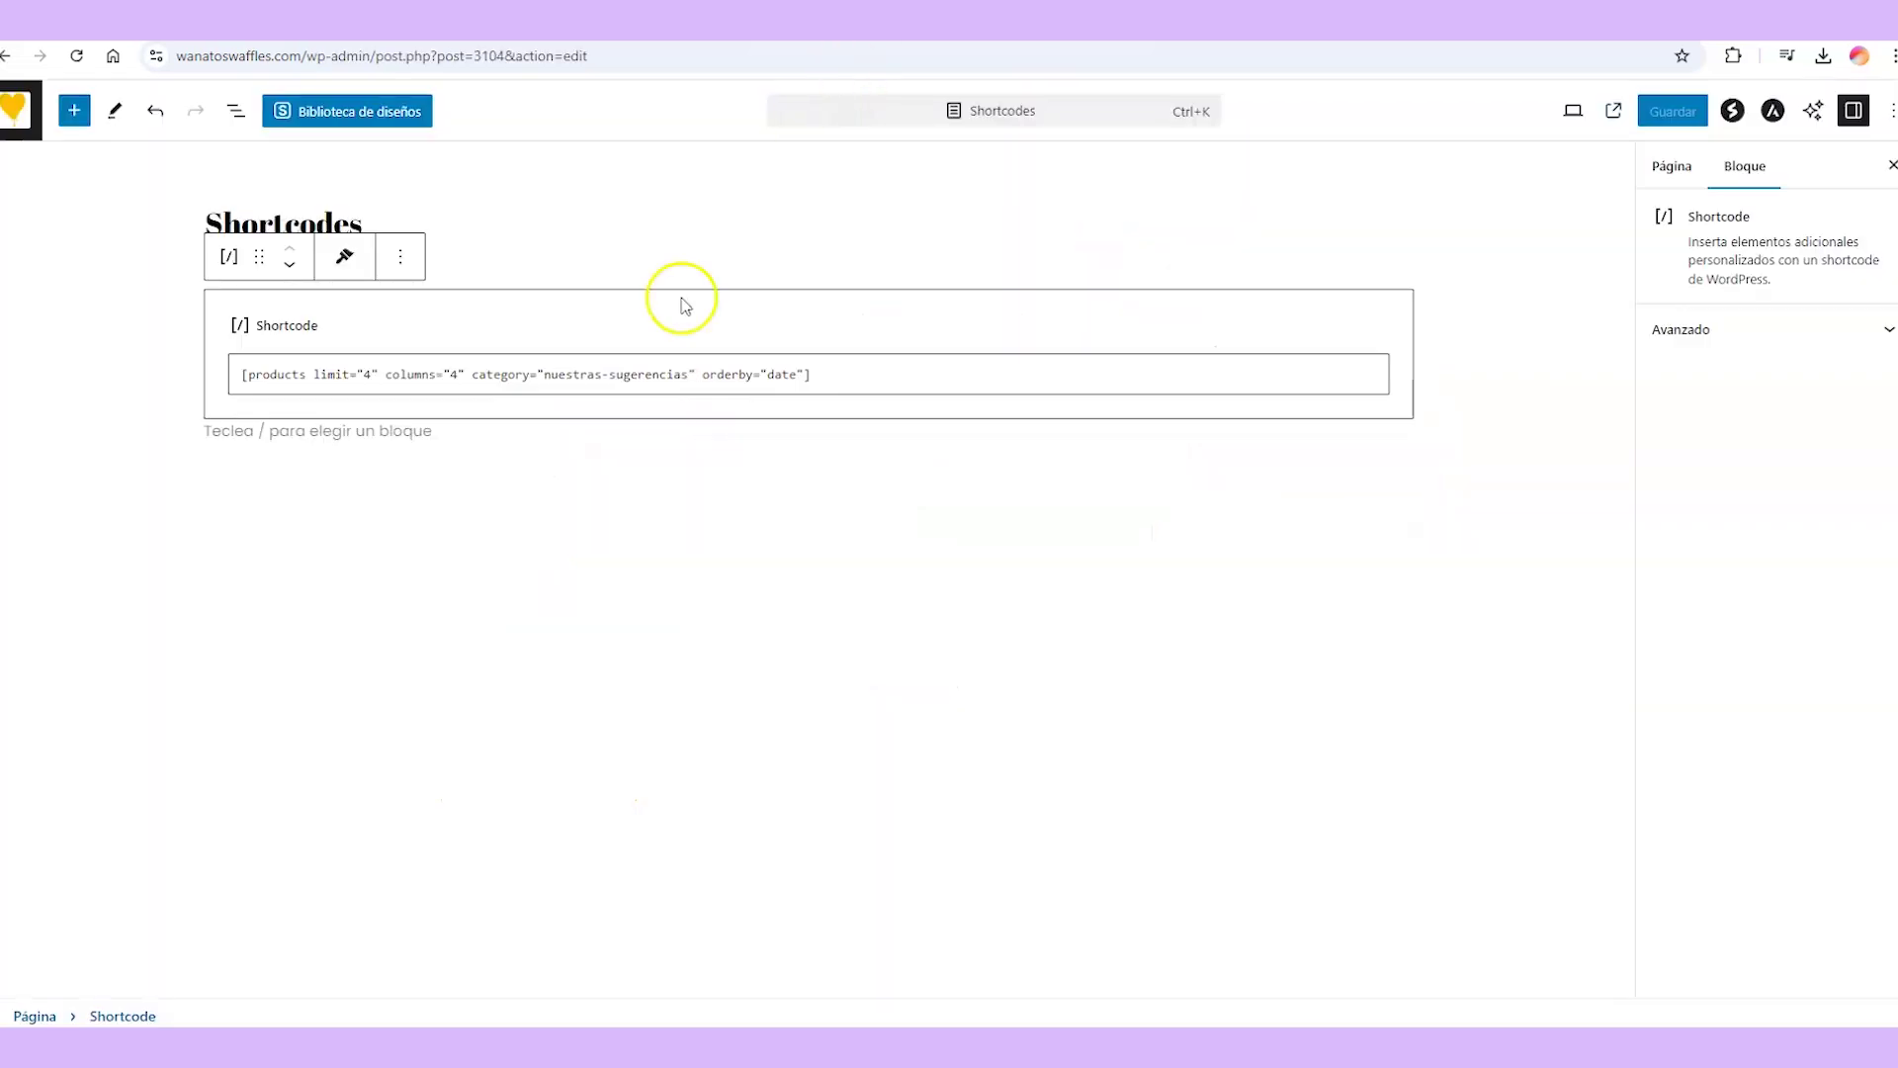
# Set the products shortcode's columns value to 2 and save the page.
pyautogui.click(453, 377)
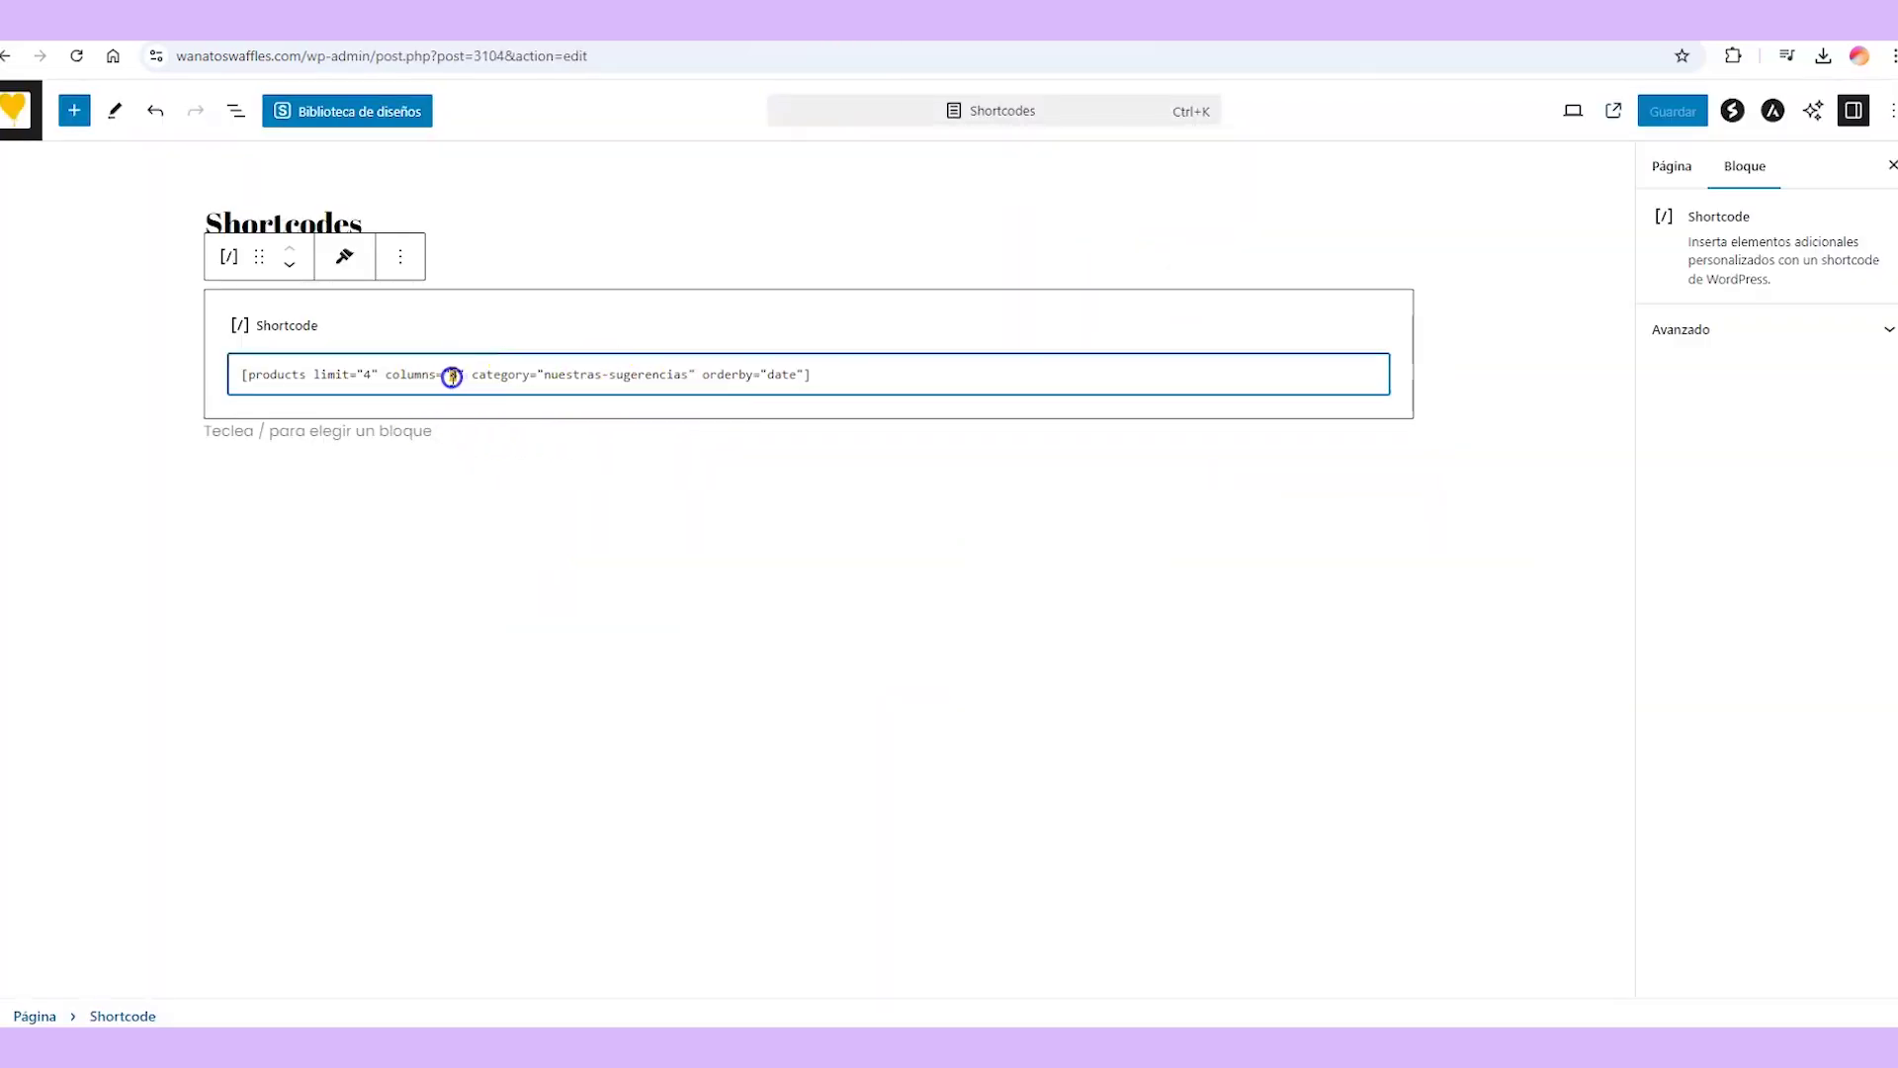
pyautogui.press('BackSpace')
pyautogui.write('2')
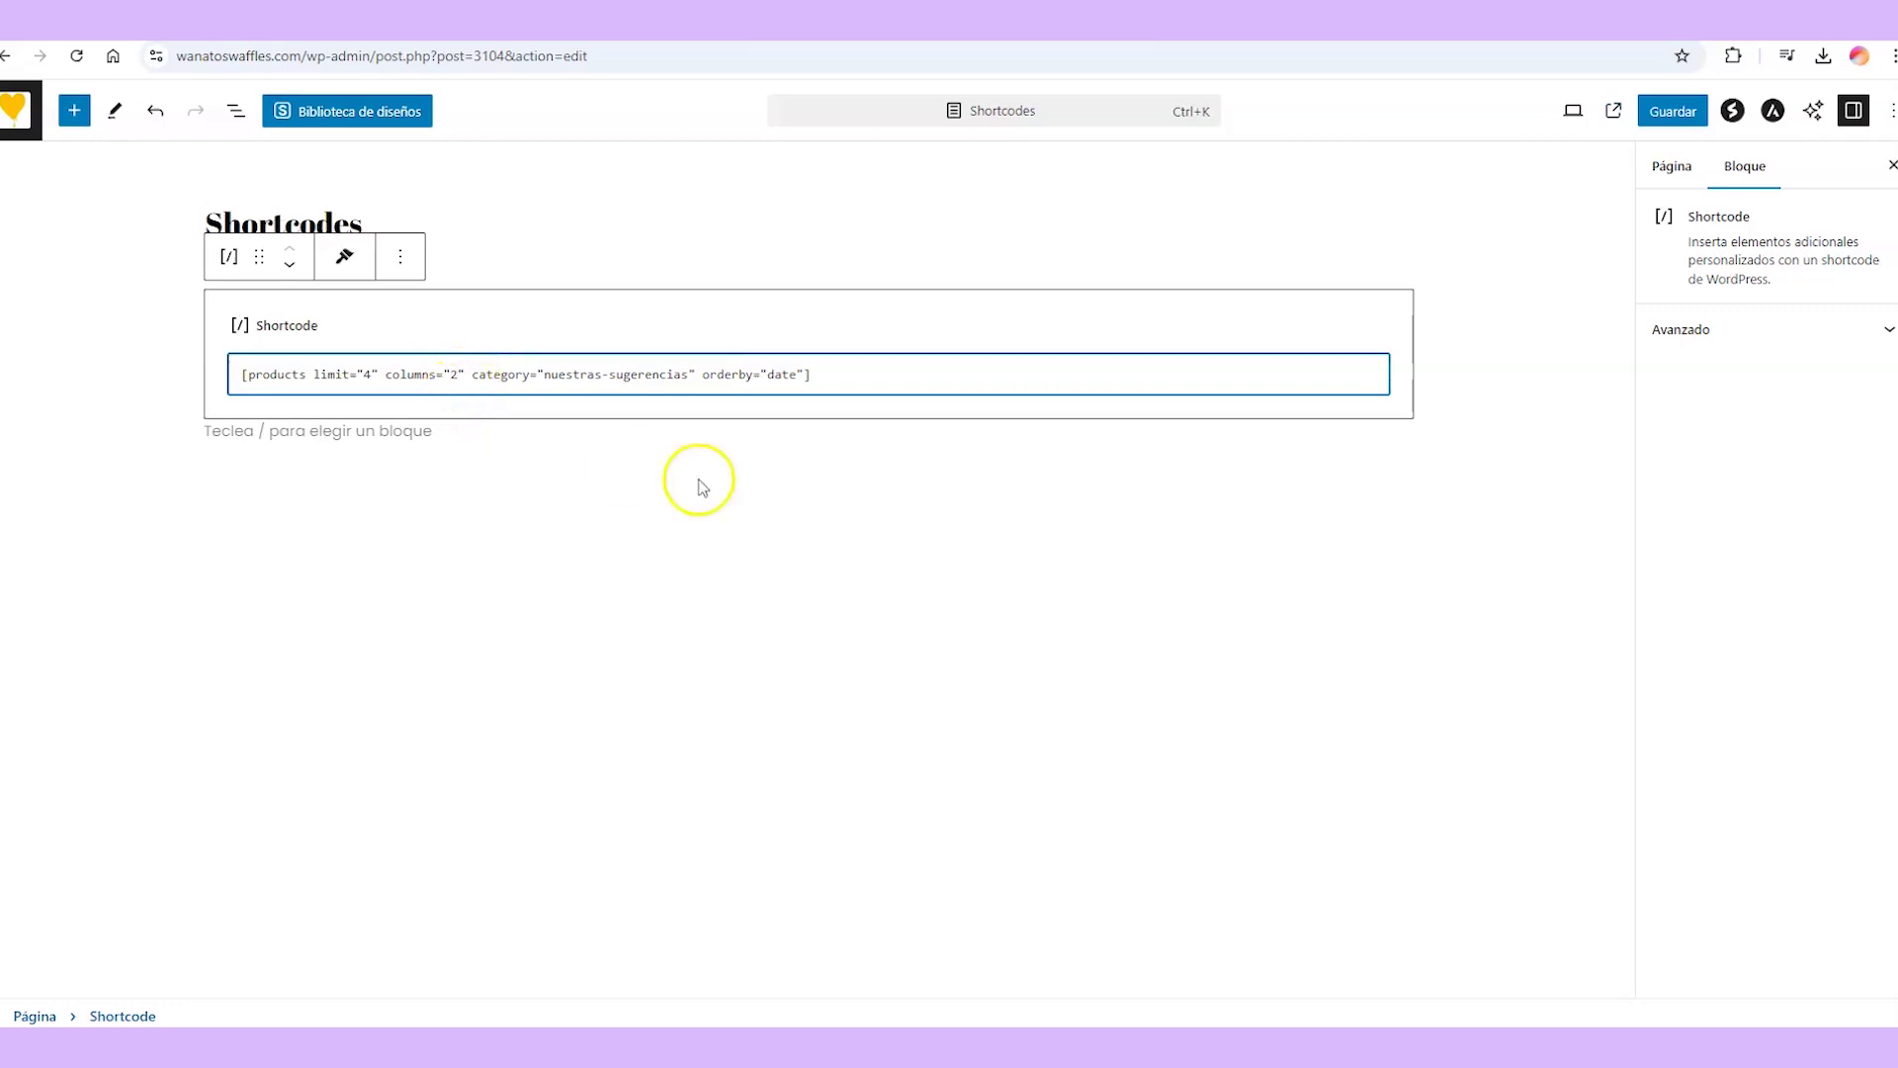
pyautogui.click(1656, 163)
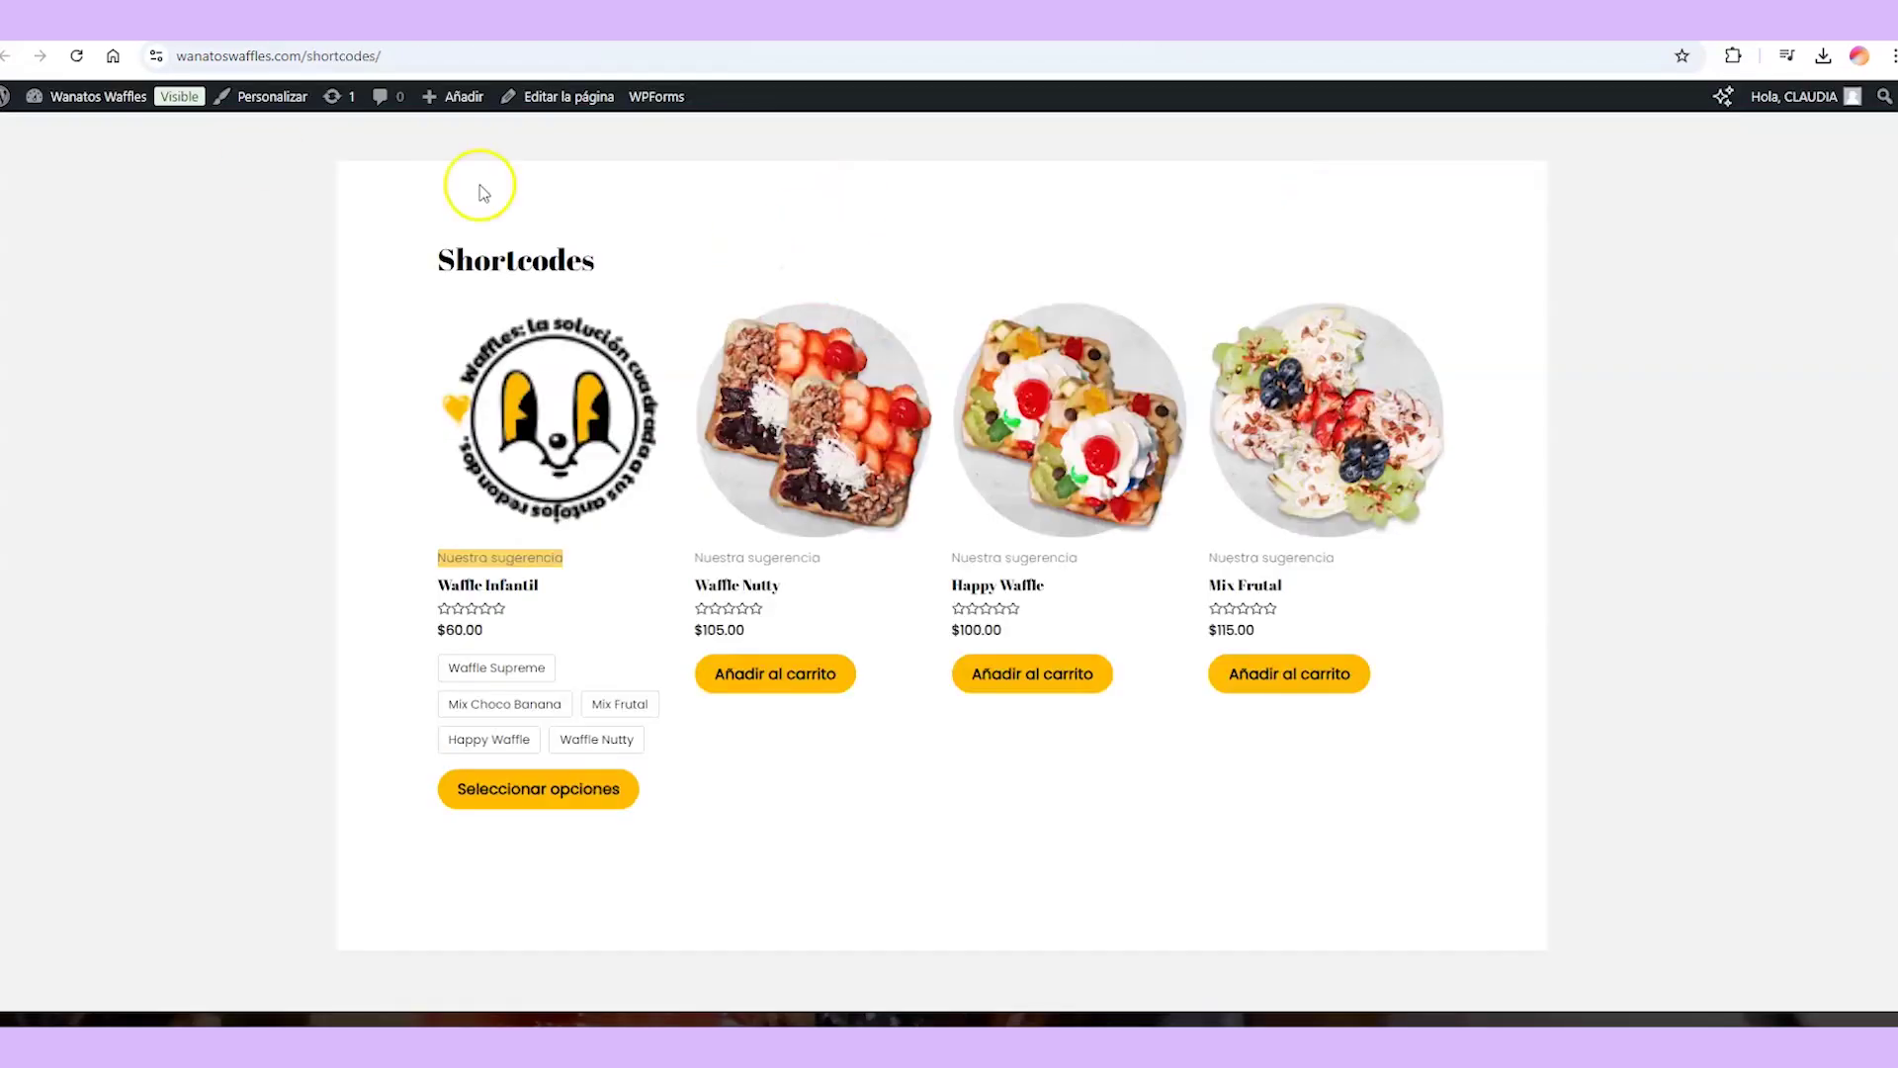
# Reload the published Shortcodes page and examine how the products are laid out in columns.
pyautogui.click(78, 63)
pyautogui.scroll(-5, 1424, 131)
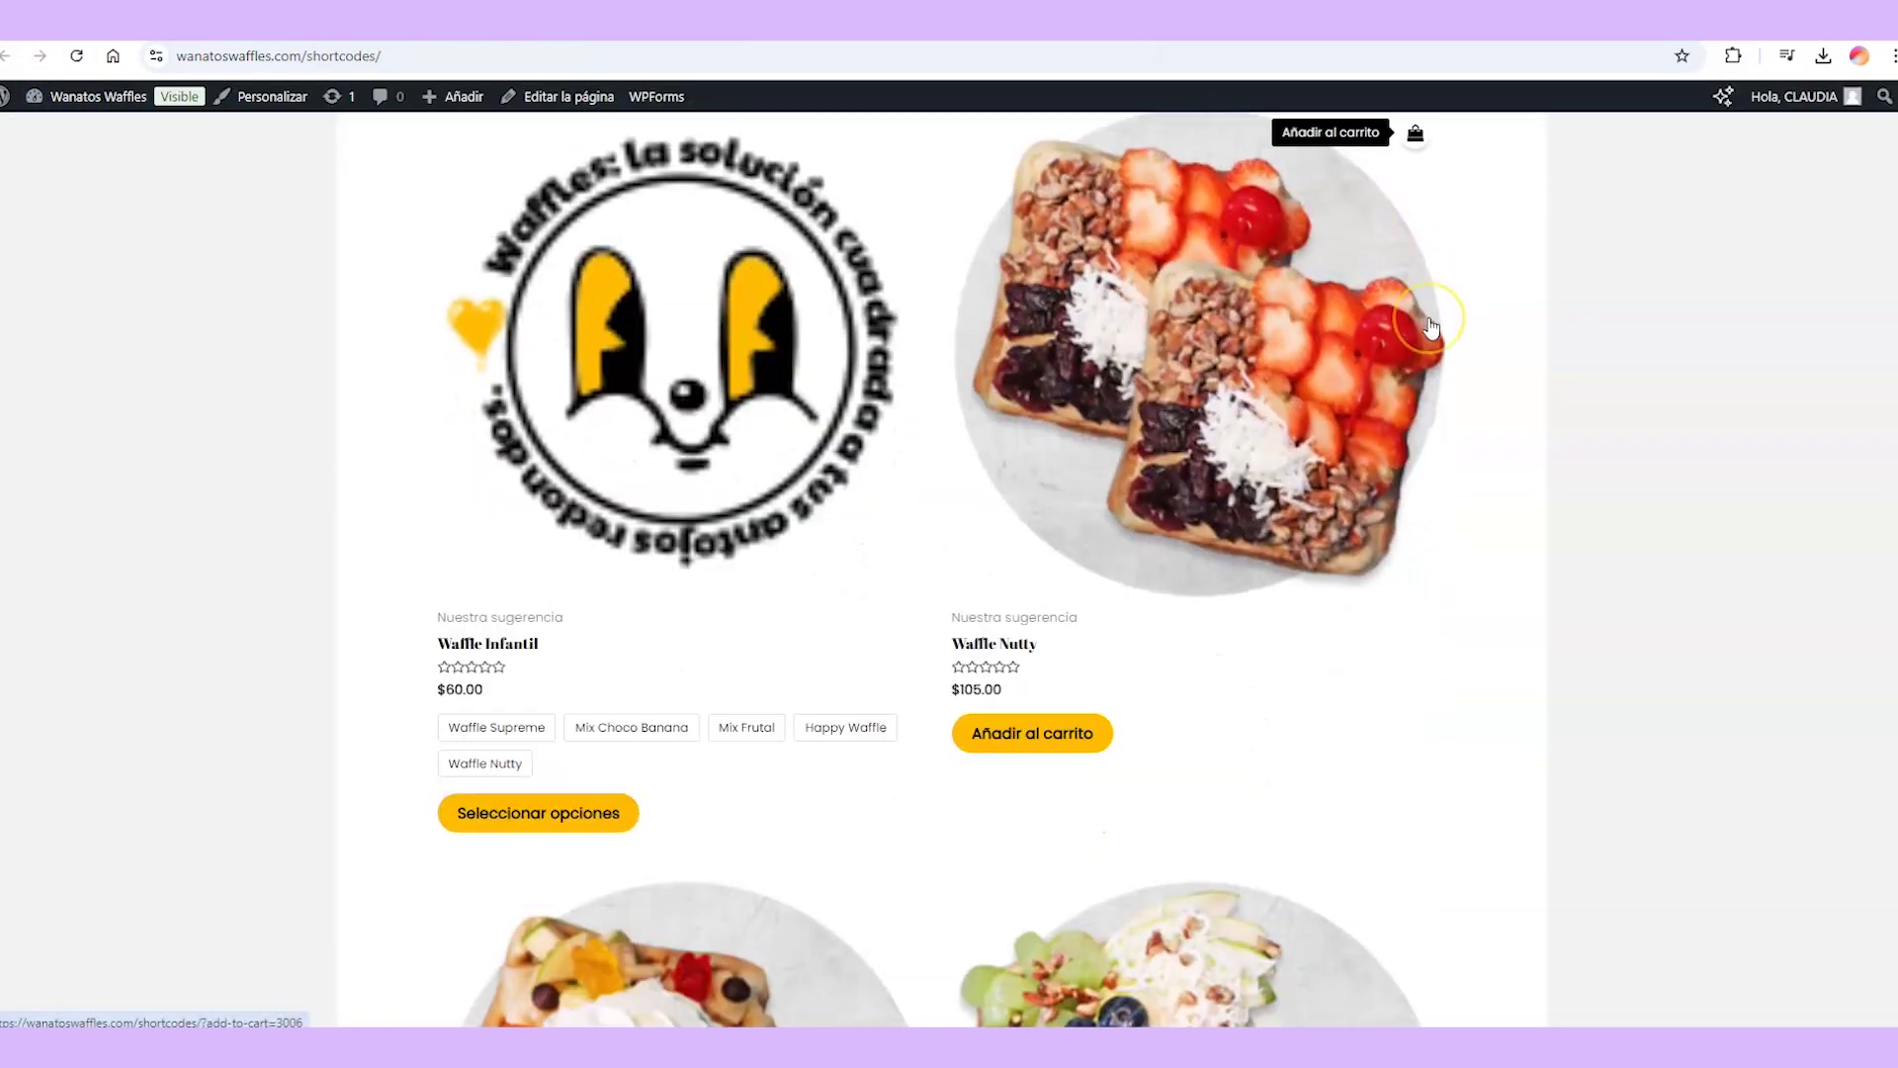
pyautogui.scroll(2, 1135, 352)
pyautogui.scroll(-4, 1147, 376)
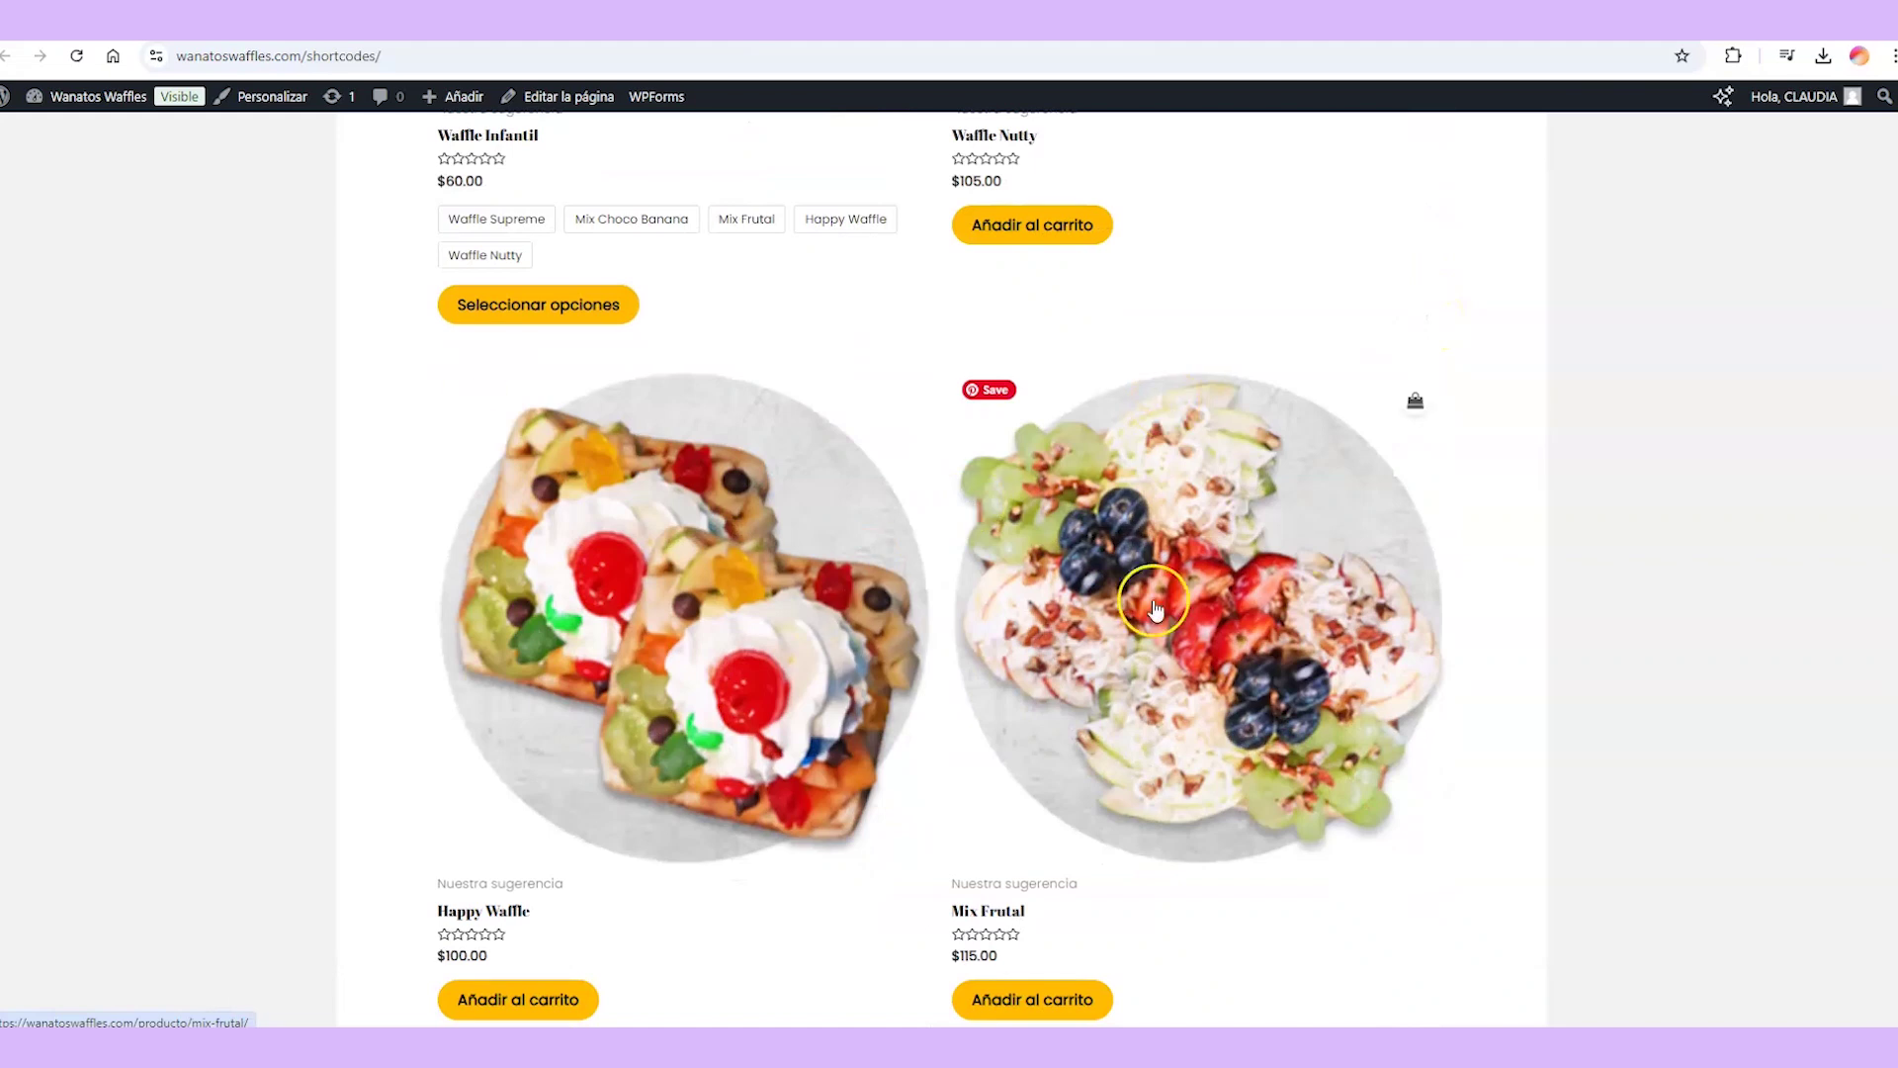
pyautogui.scroll(4, 1175, 415)
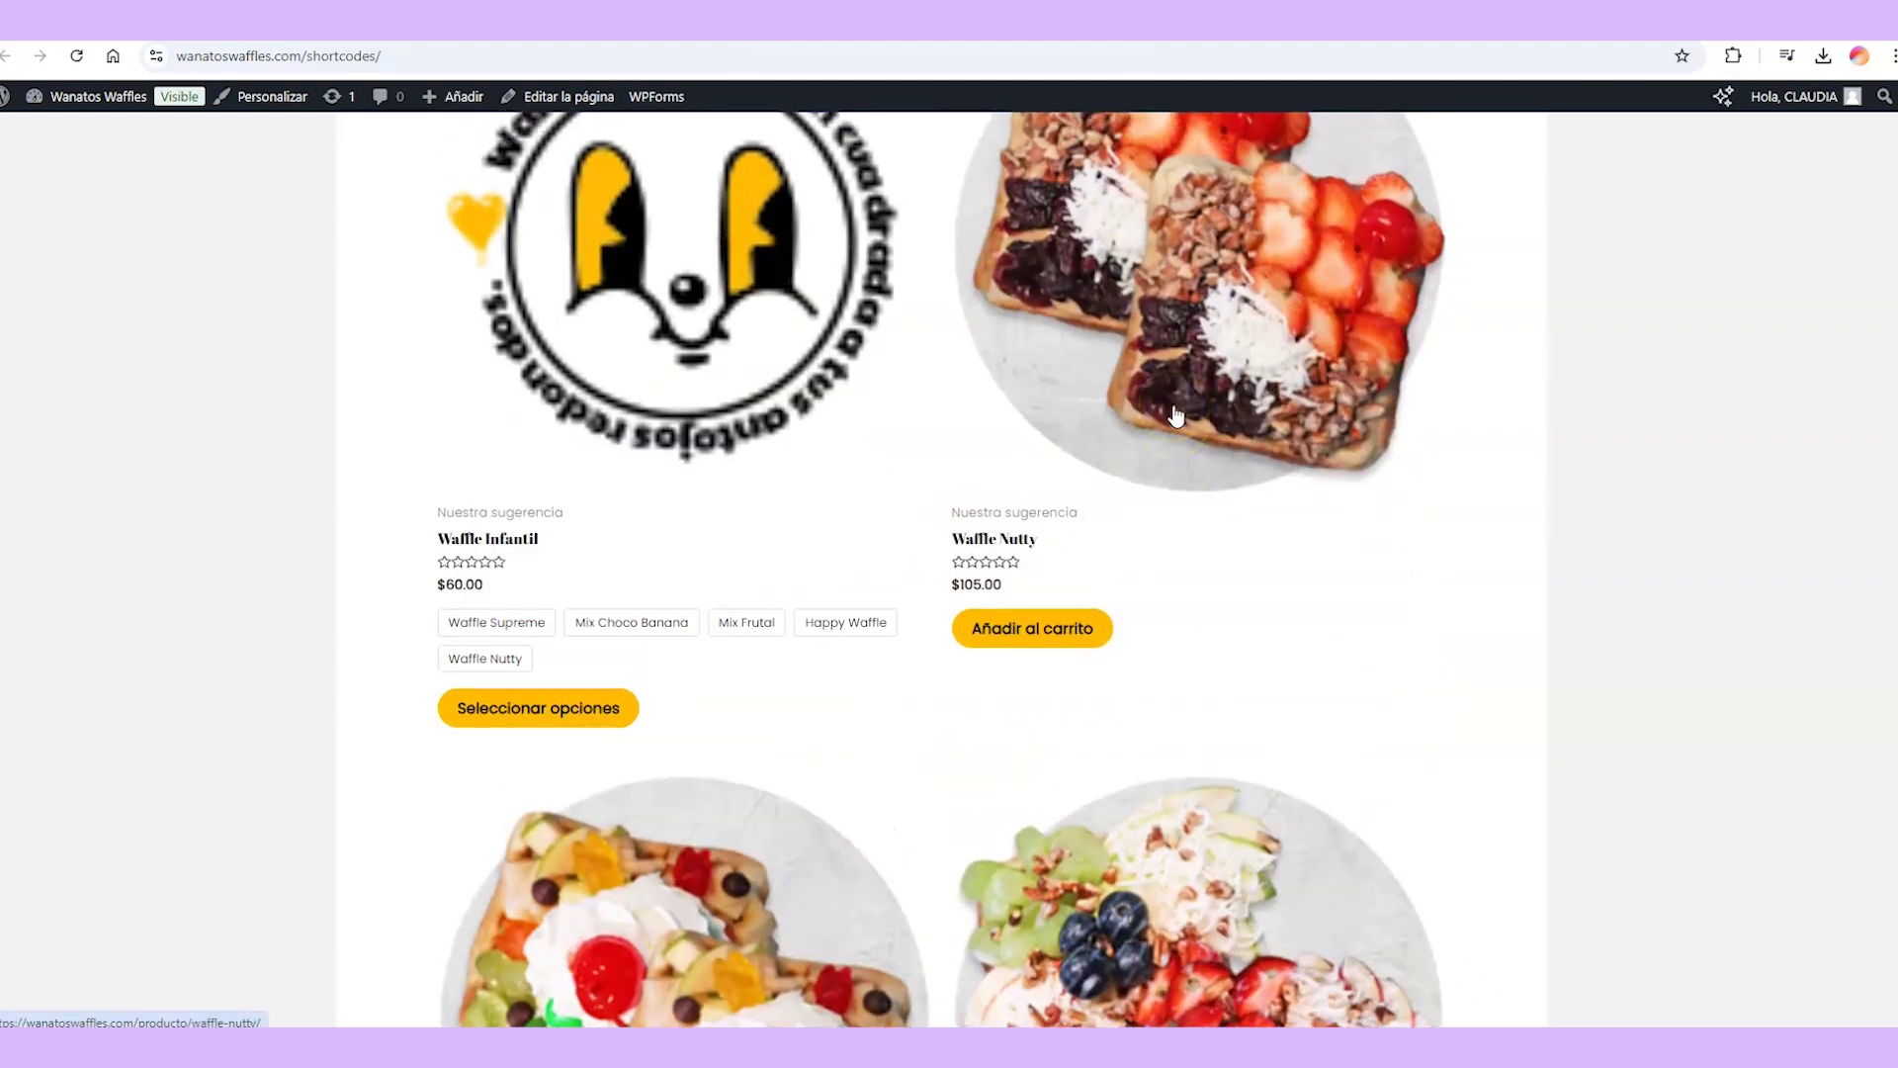
# Return to the page editor, set the products shortcode's limit value to 2 and save the page.
pyautogui.hotkey('ctrl', 'Tab')
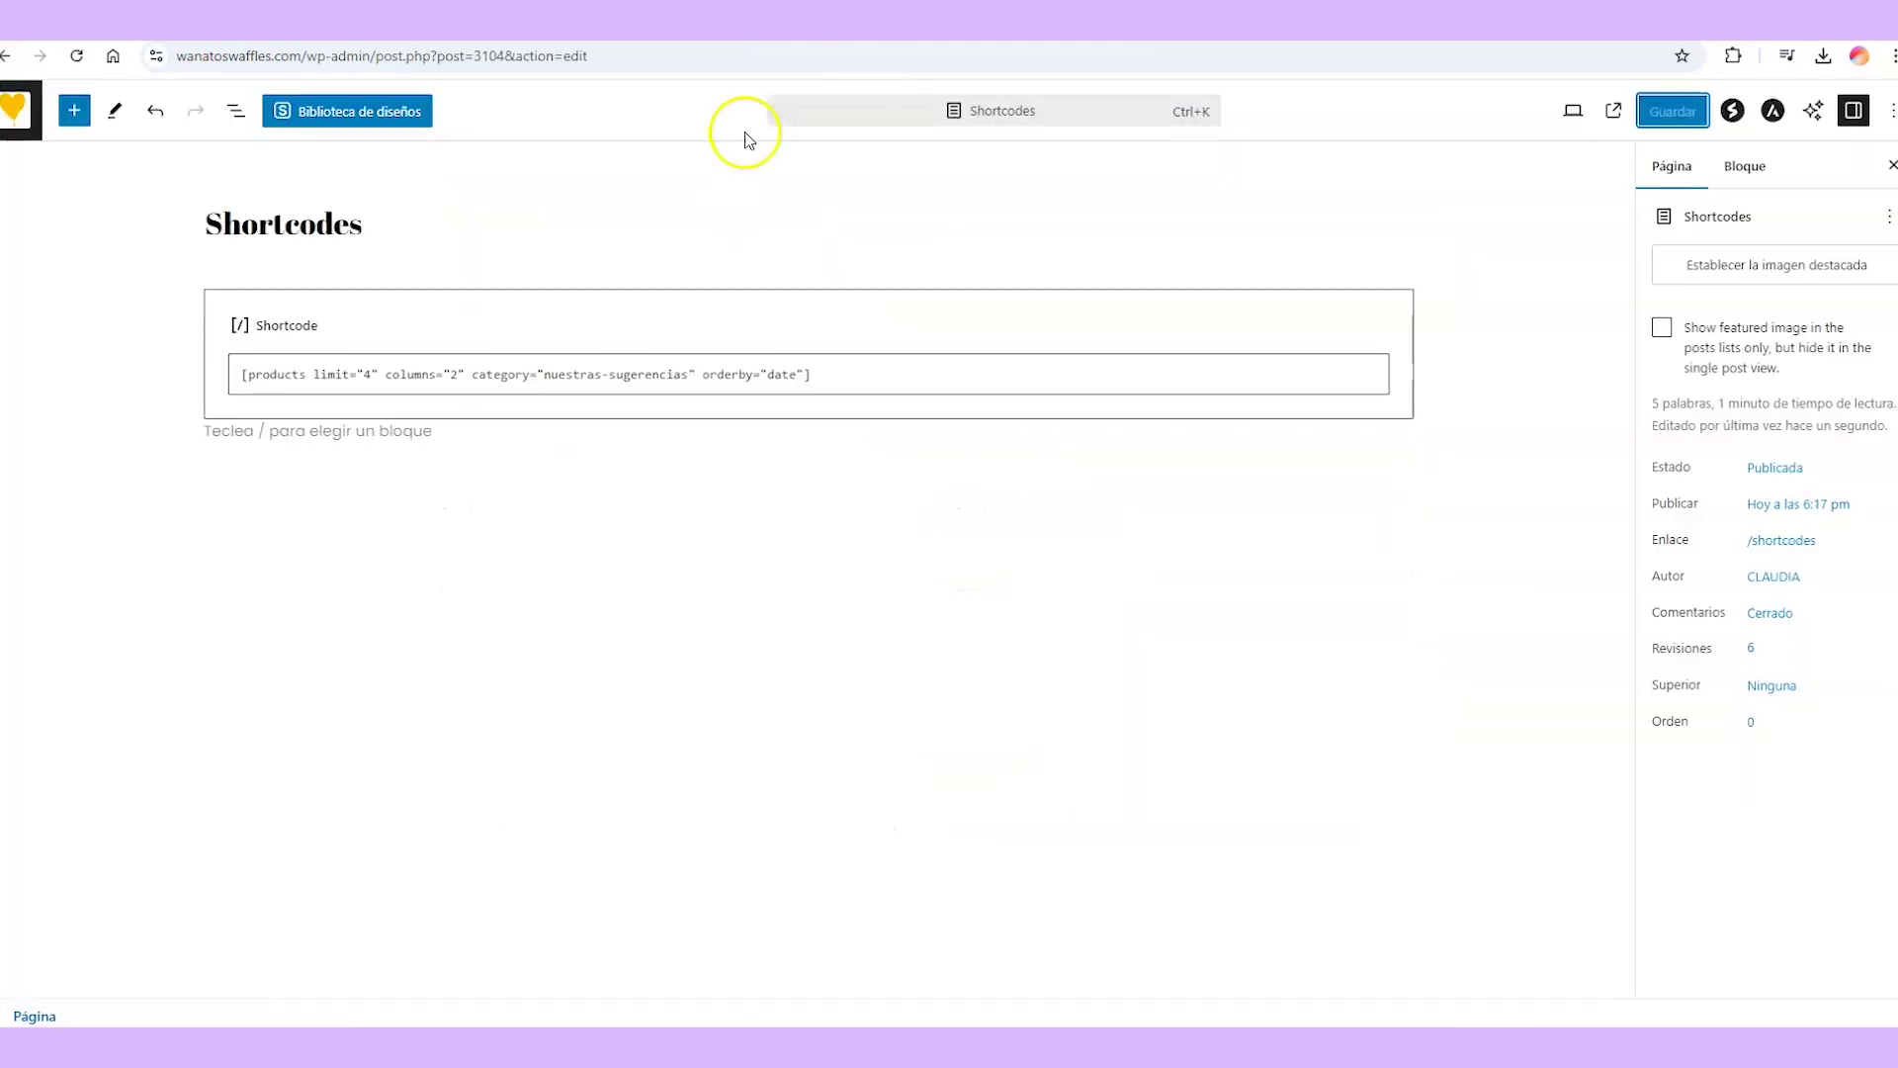
pyautogui.click(368, 374)
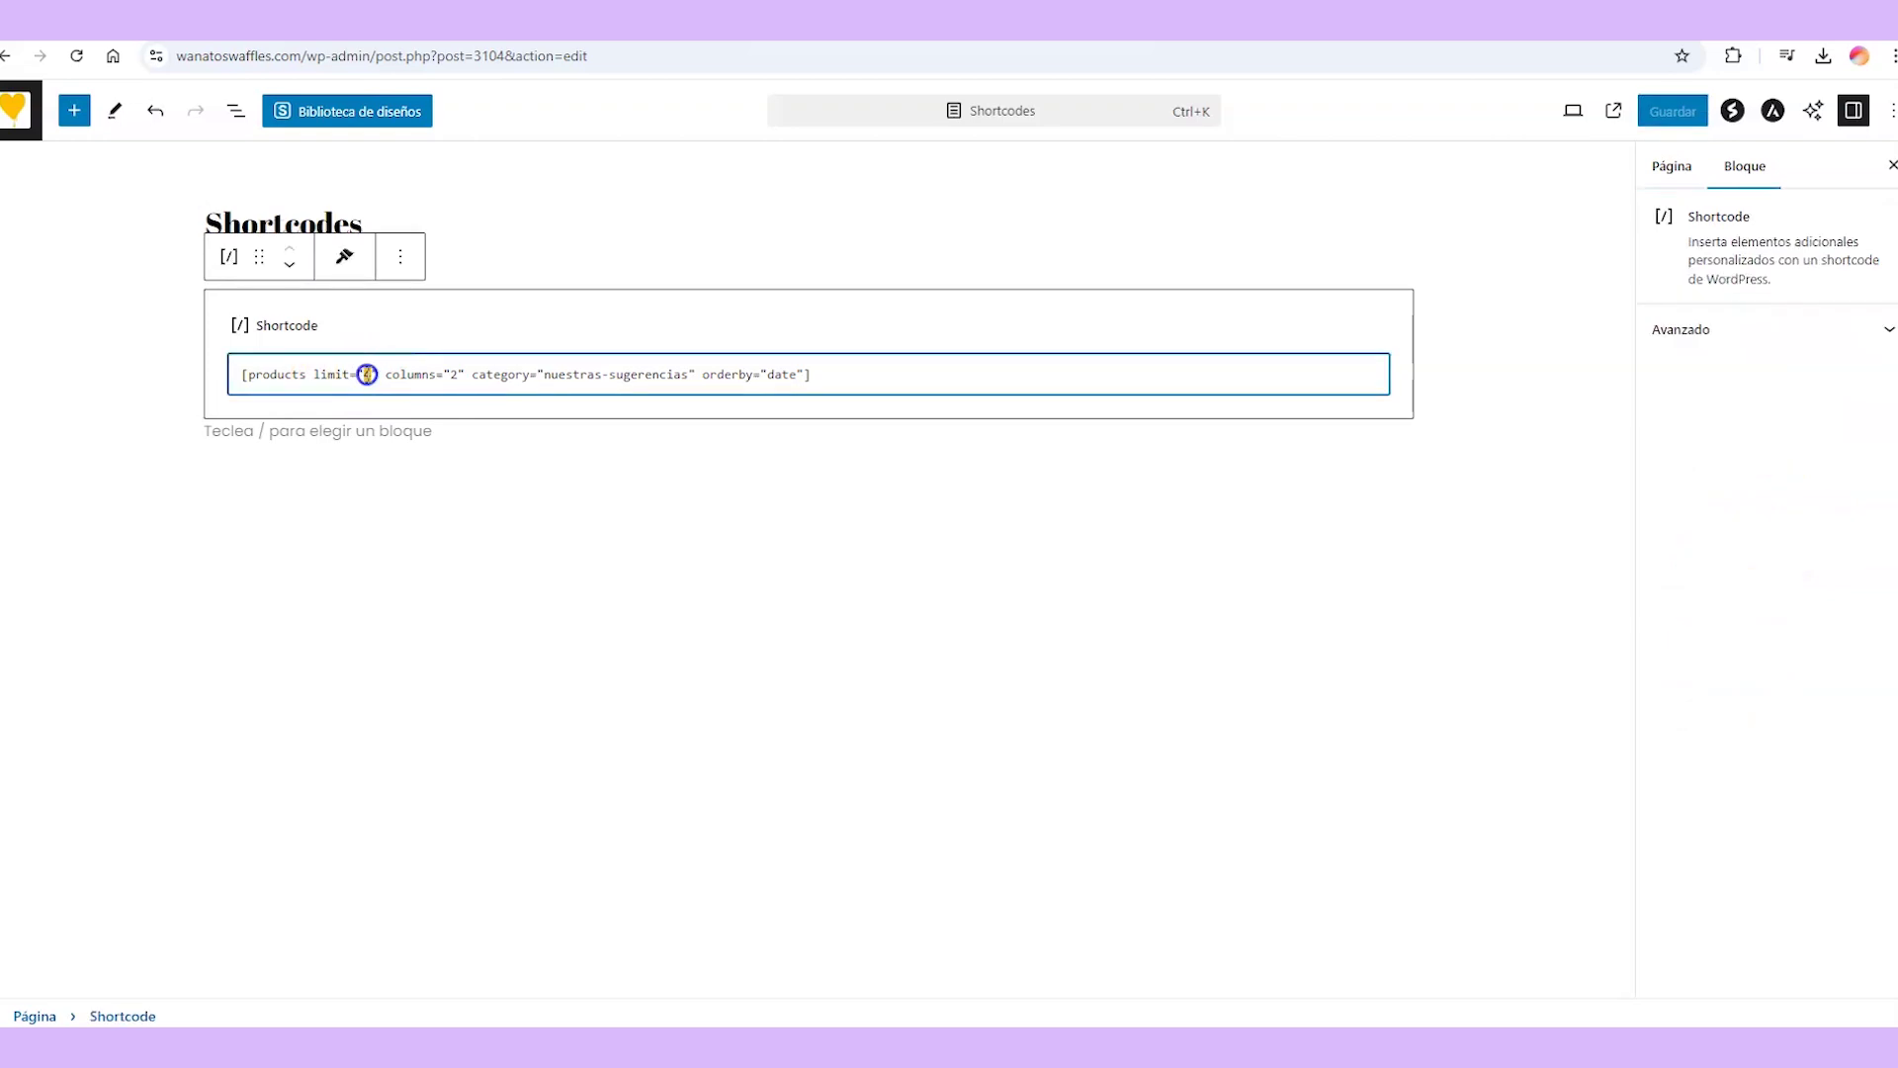
pyautogui.click(531, 528)
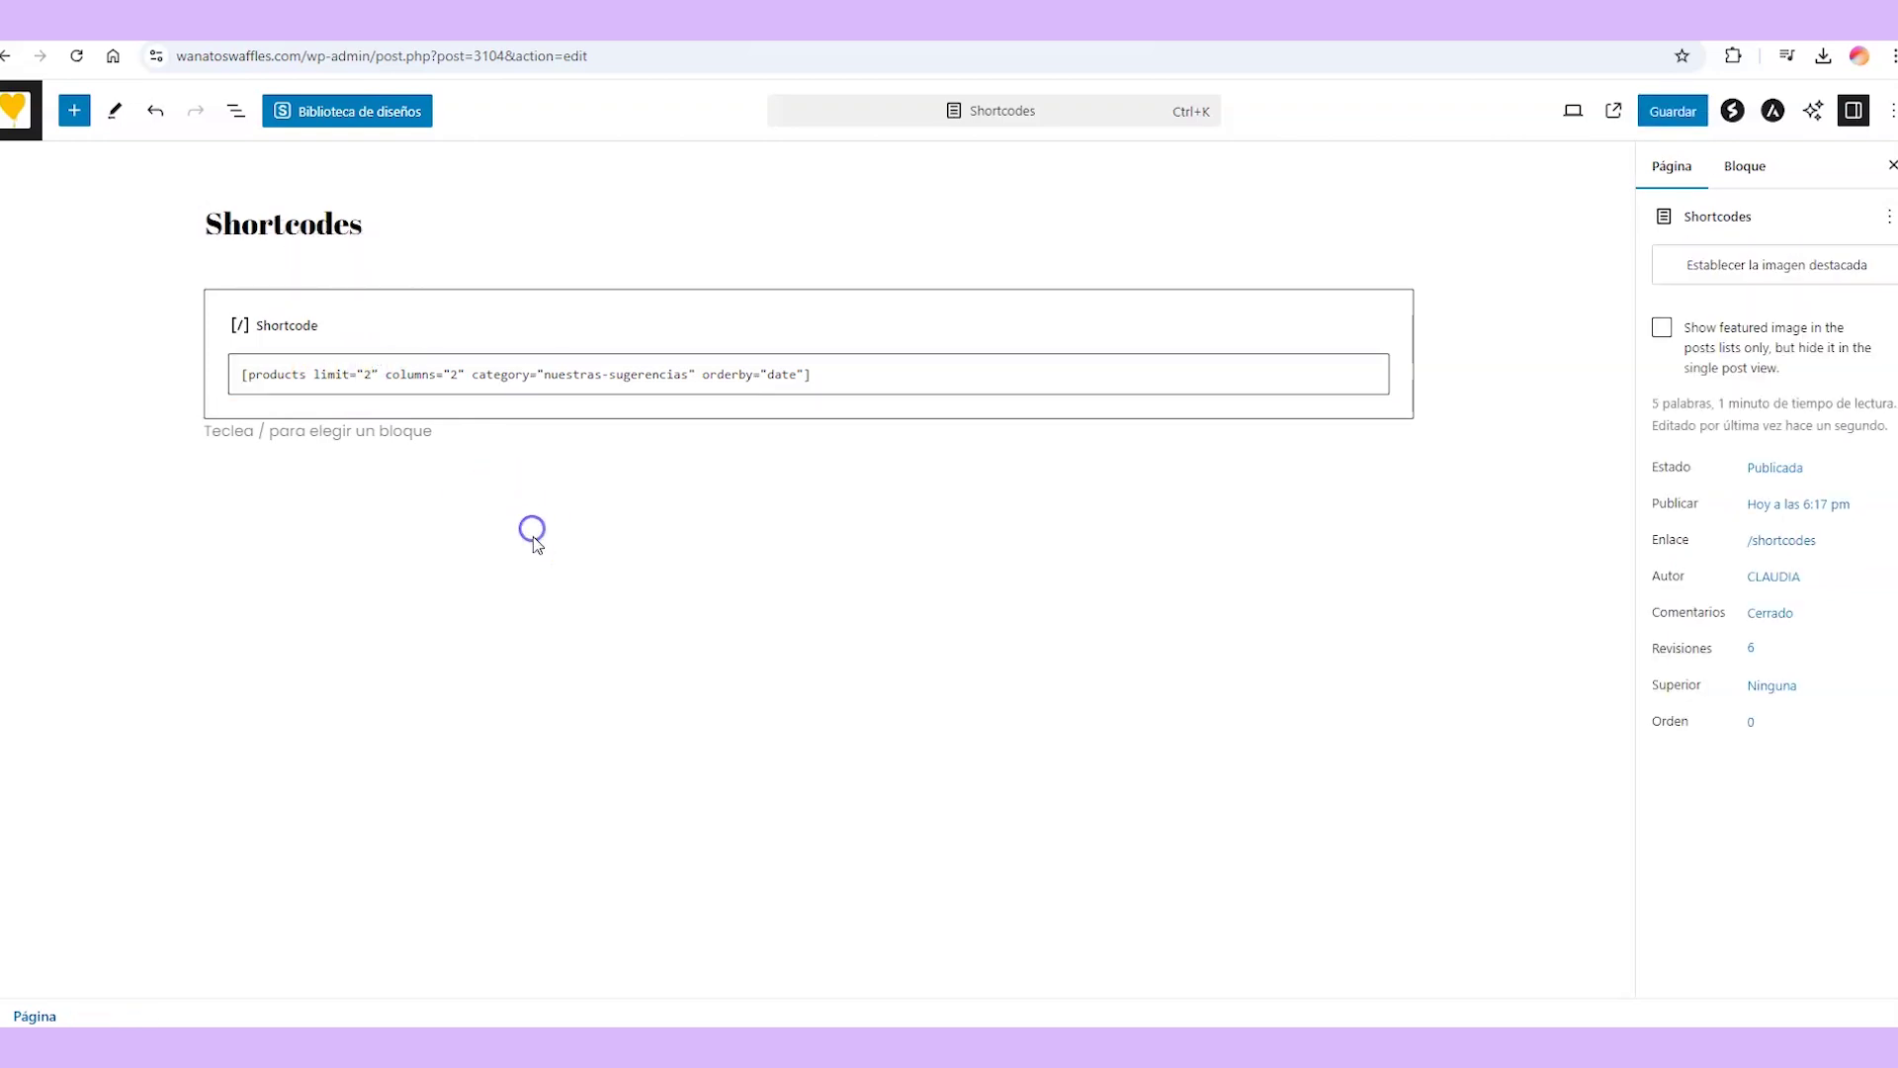
pyautogui.click(1683, 111)
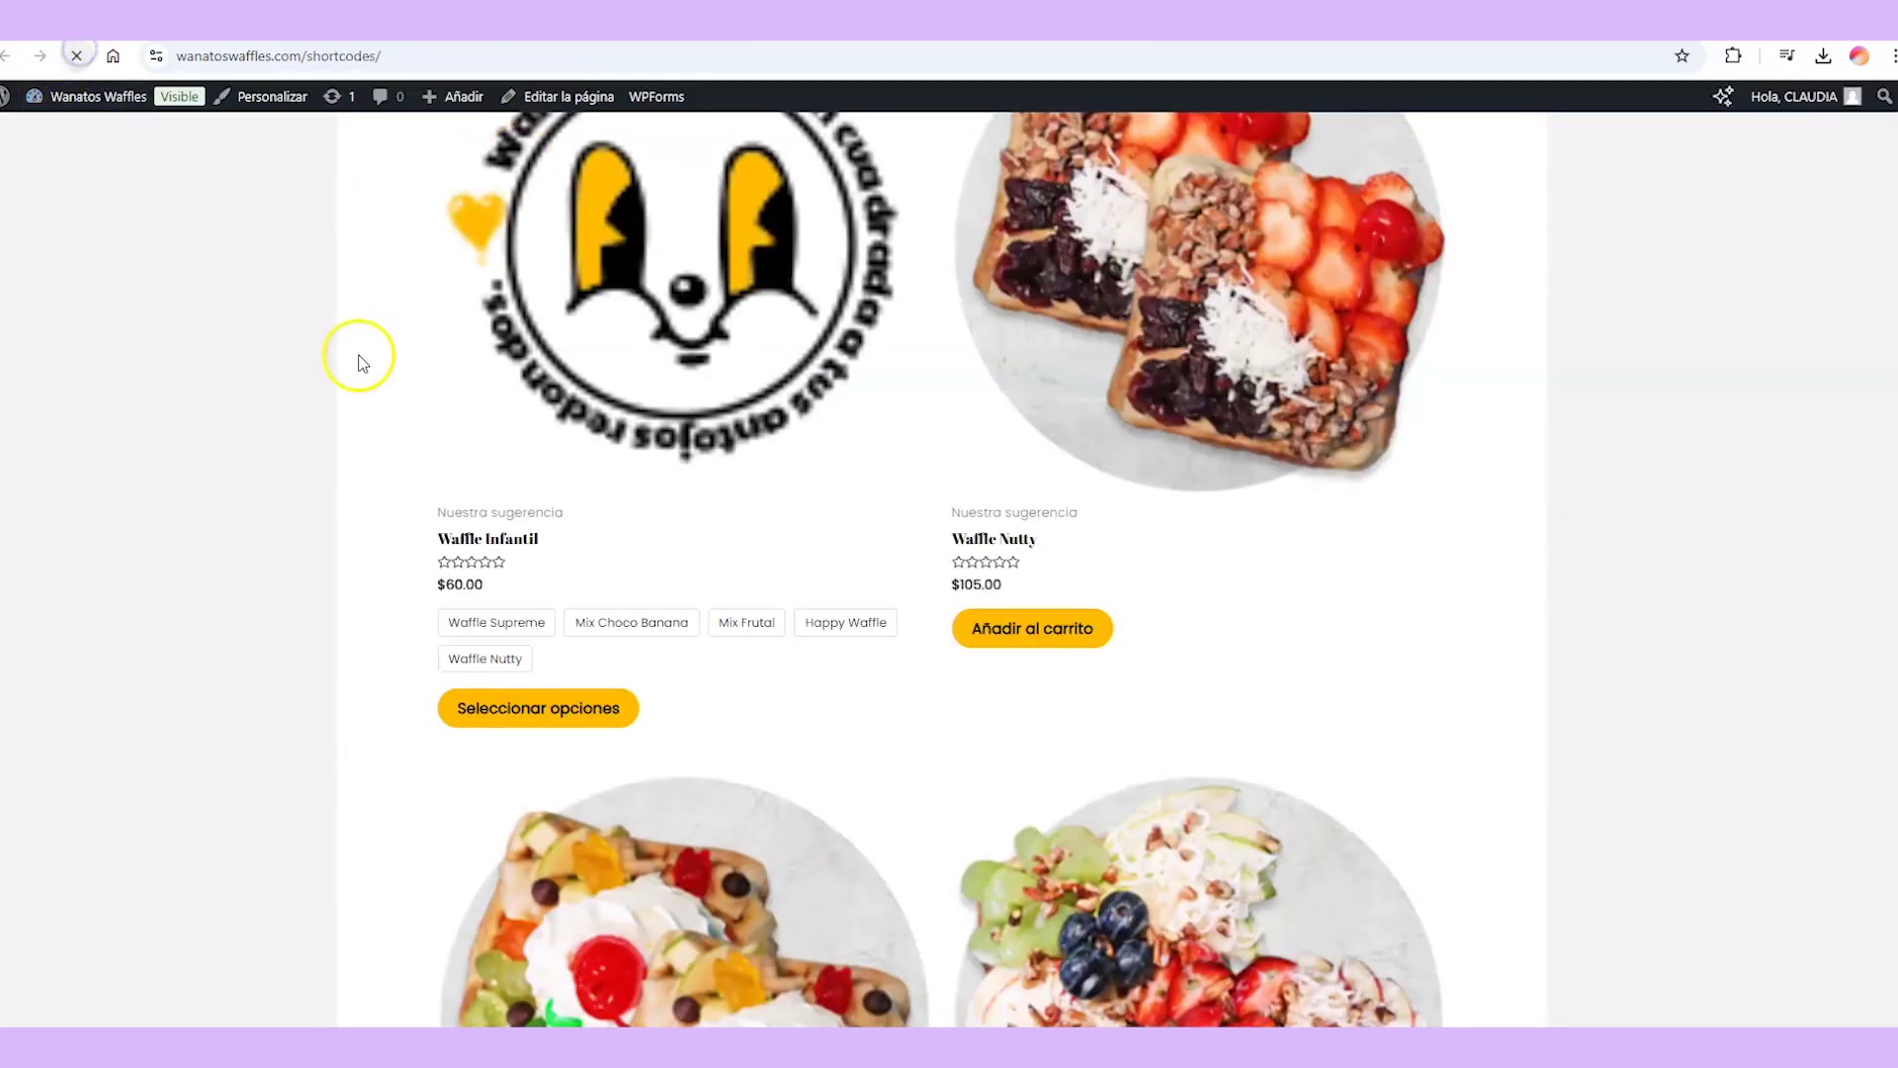
# Check on the reloaded published page how many products the limited shortcode displays.
pyautogui.scroll(4, 1412, 582)
pyautogui.scroll(-4, 1412, 582)
pyautogui.scroll(3, 1412, 581)
pyautogui.scroll(-4, 1410, 581)
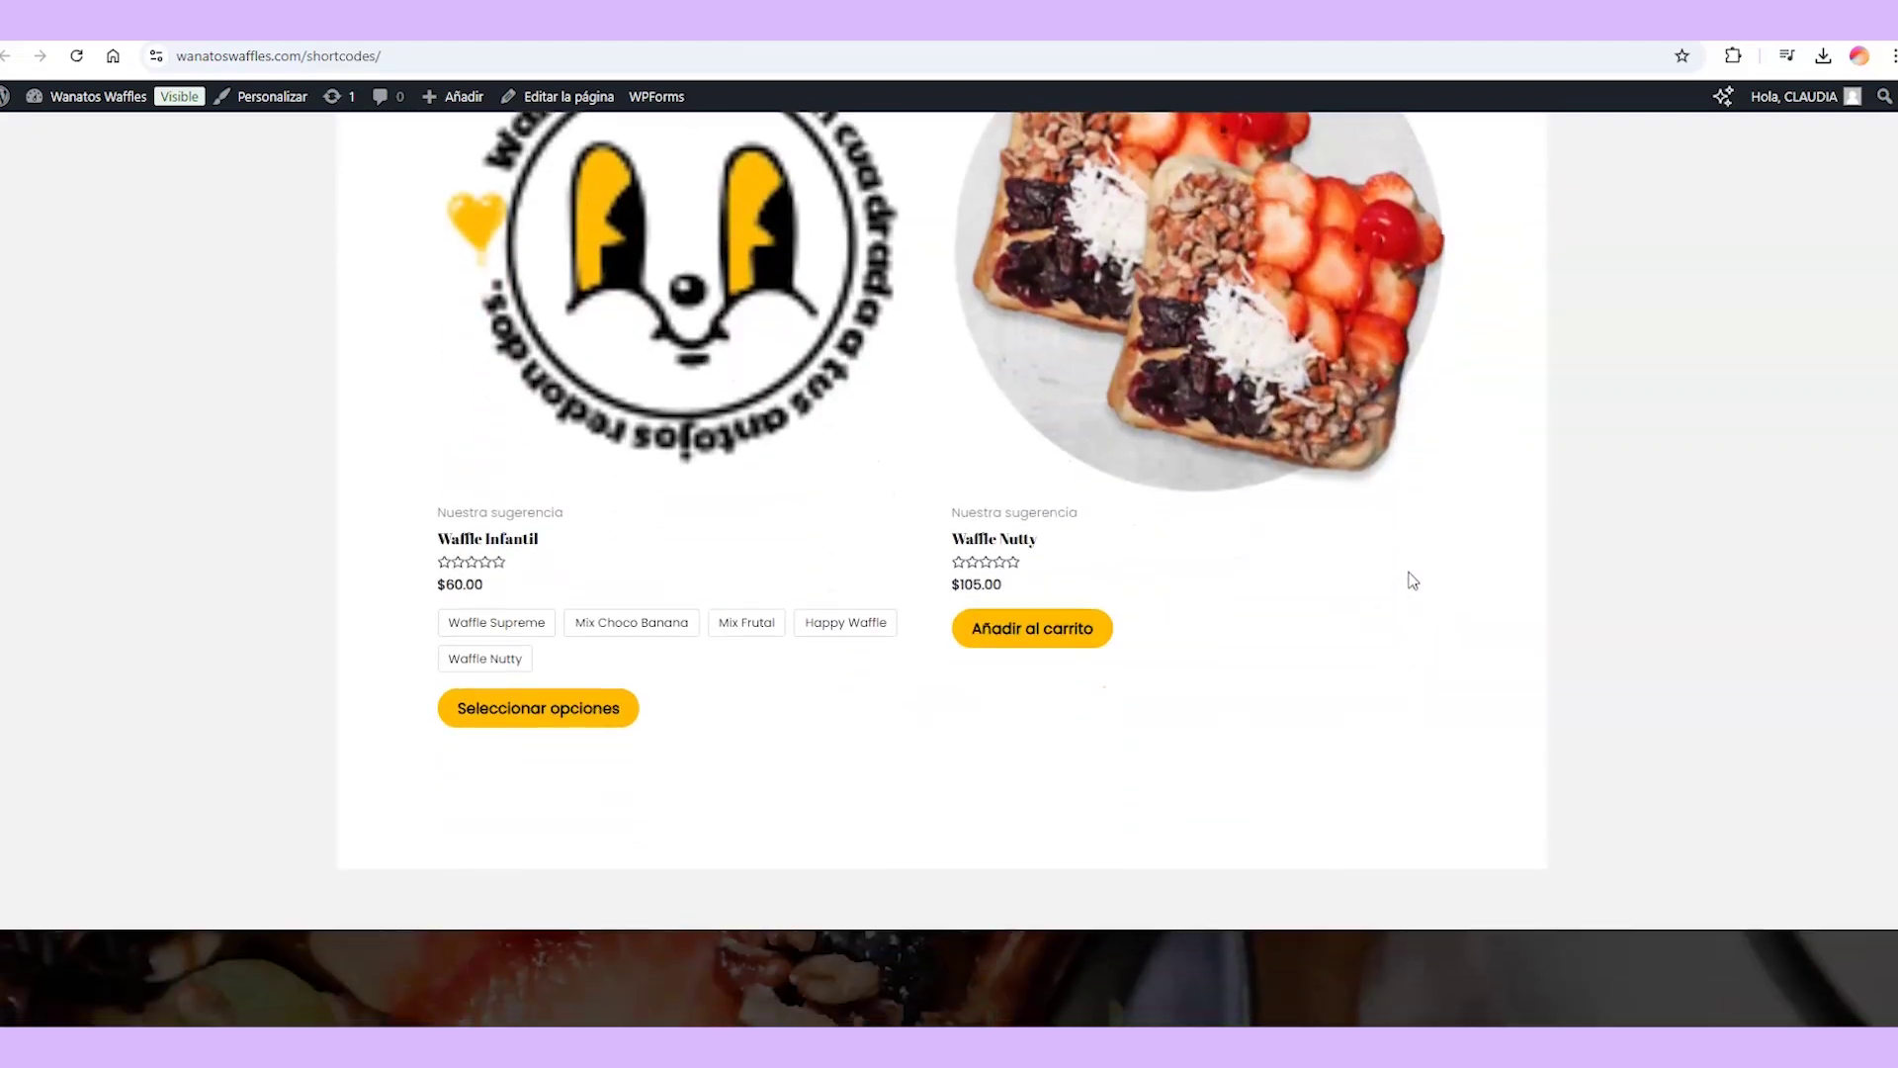
pyautogui.scroll(4, 1411, 580)
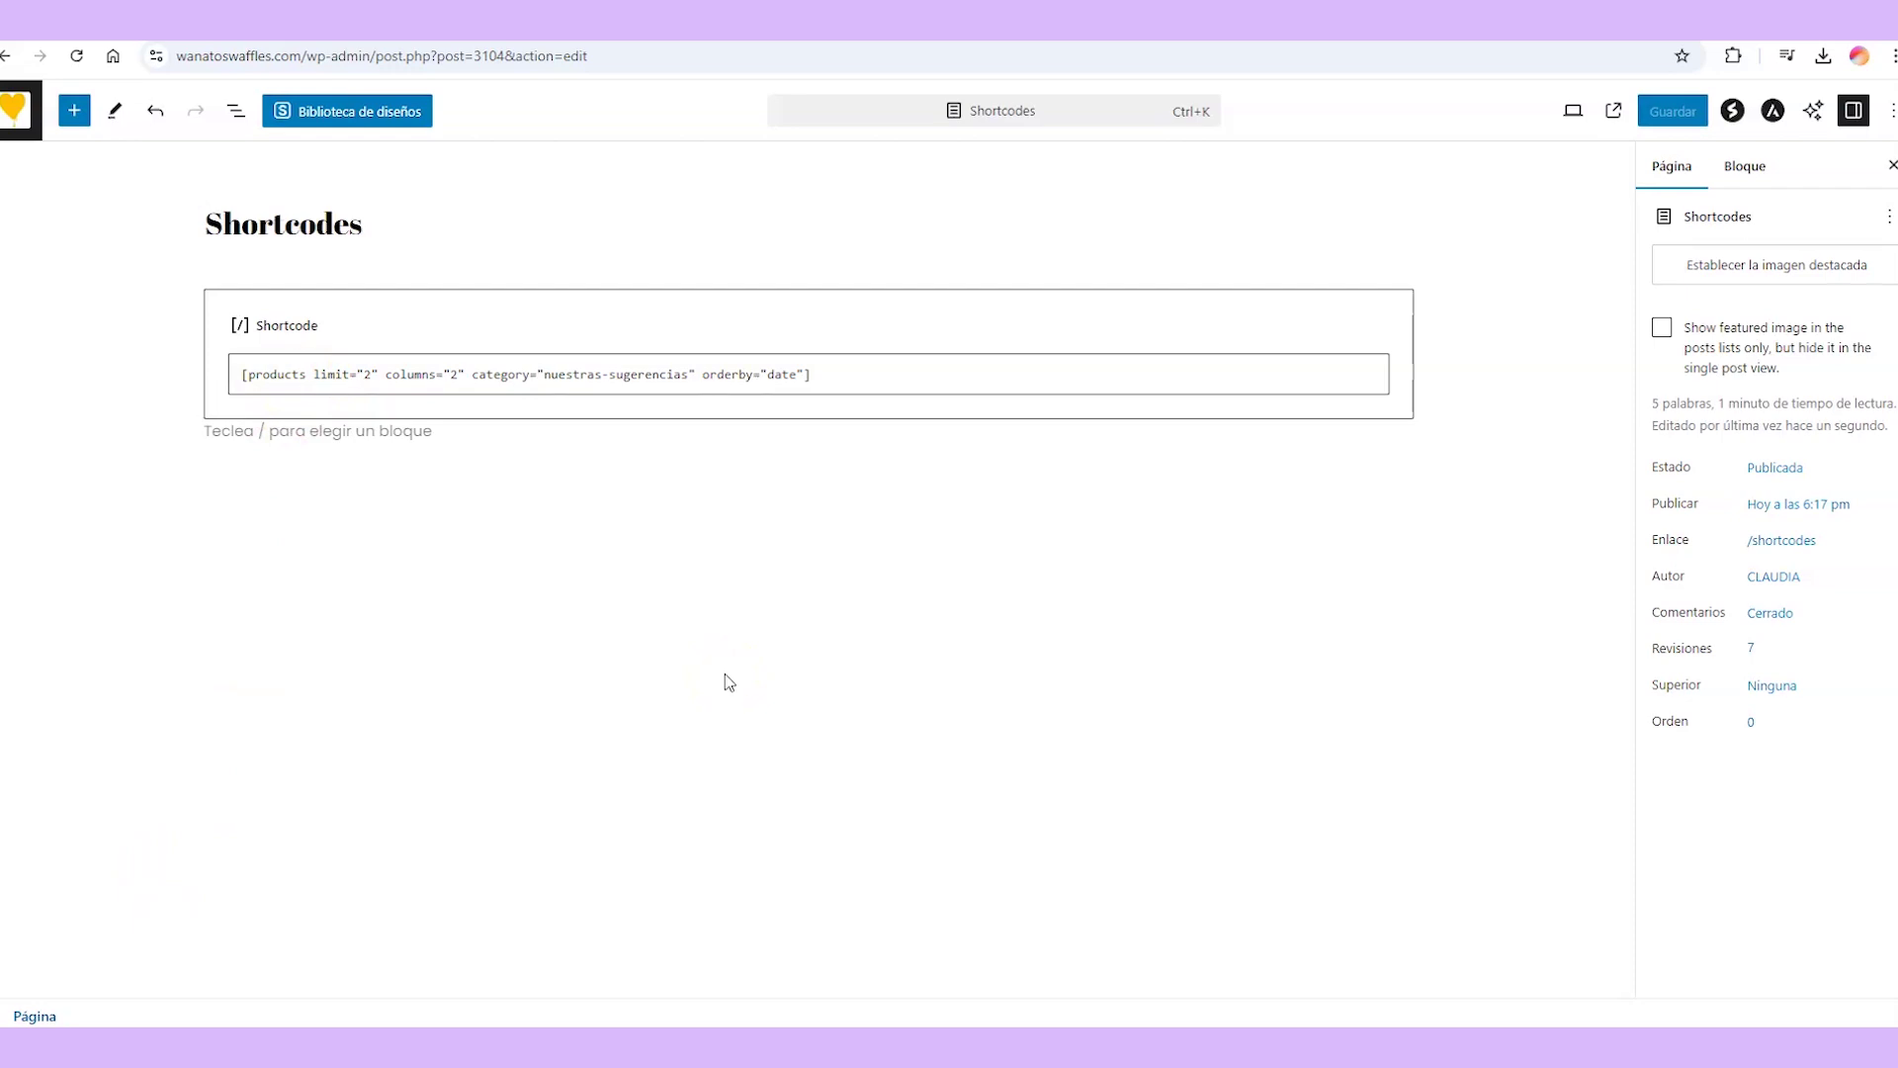
# Replace the whole shortcode with [featured_products], save the page and reload its published version.
pyautogui.moveTo(856, 374); pyautogui.dragTo(314, 374)
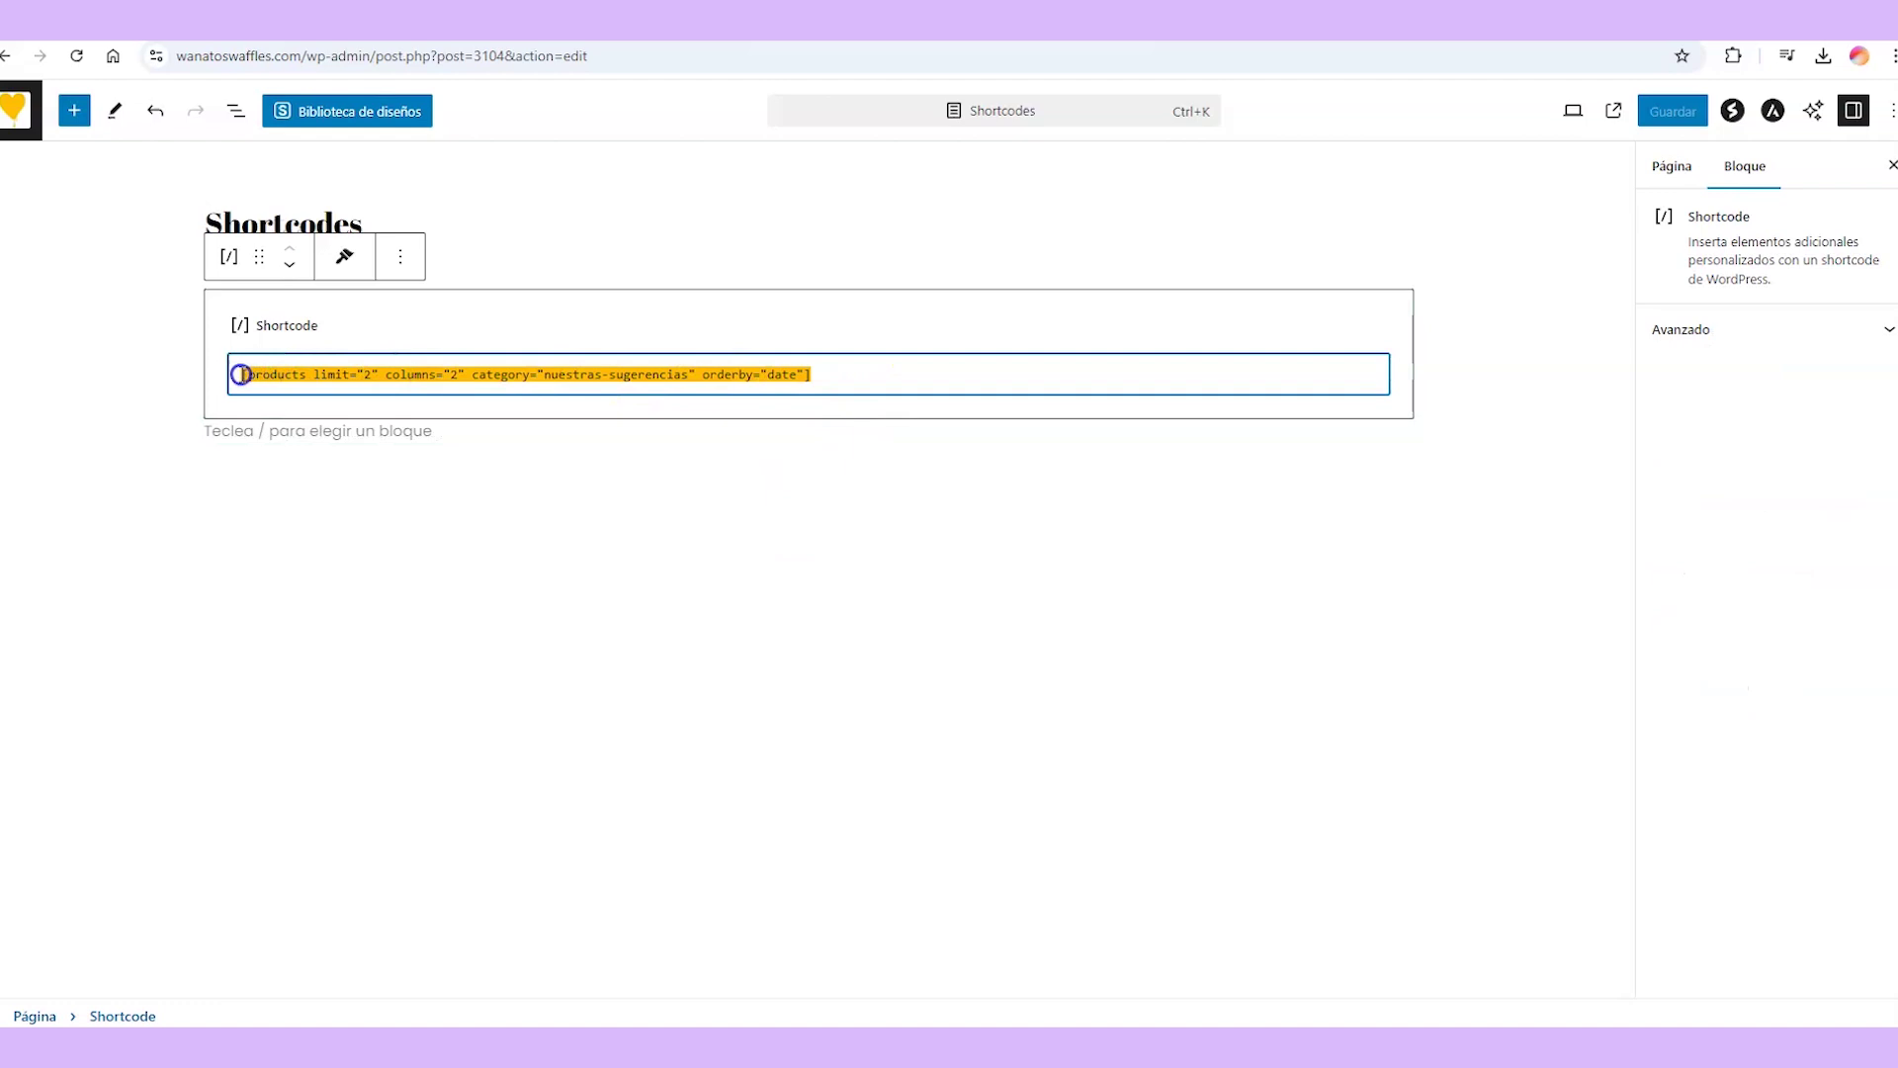
pyautogui.write('[featured_products]')
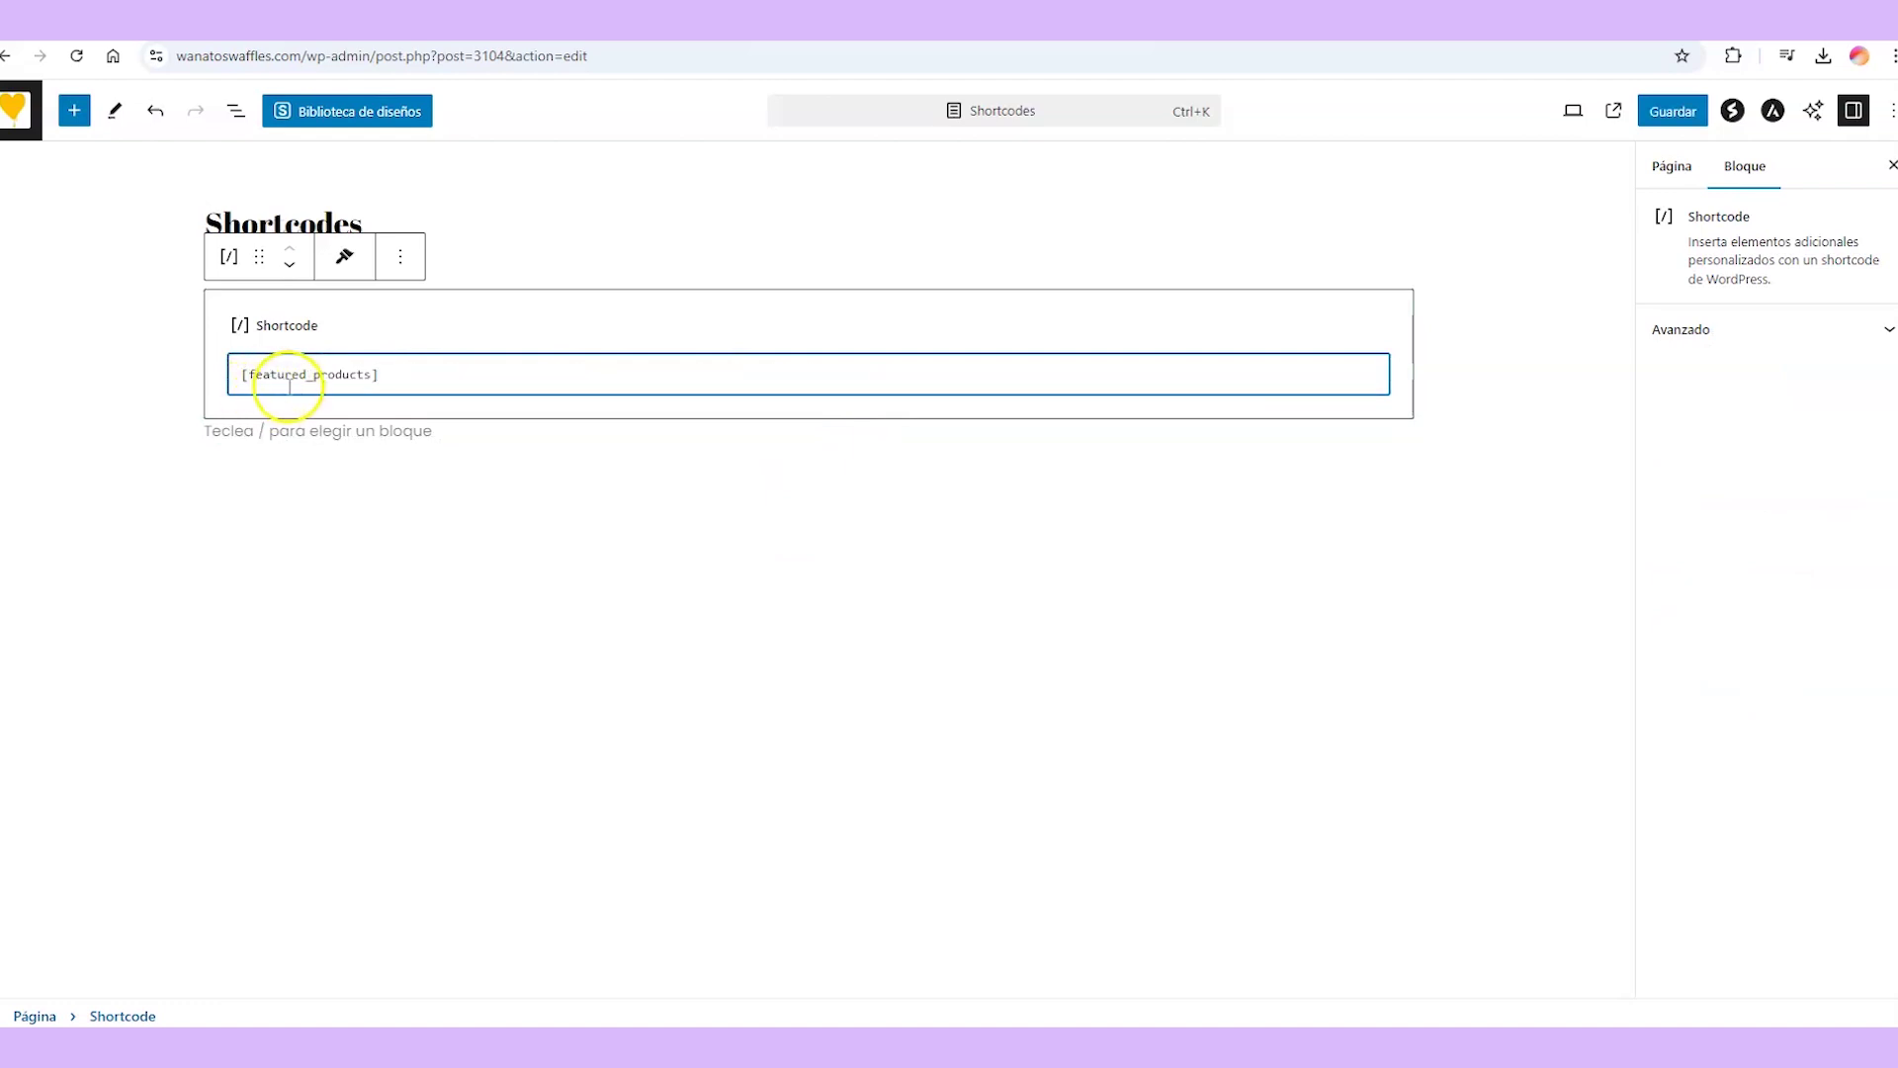
pyautogui.click(1646, 110)
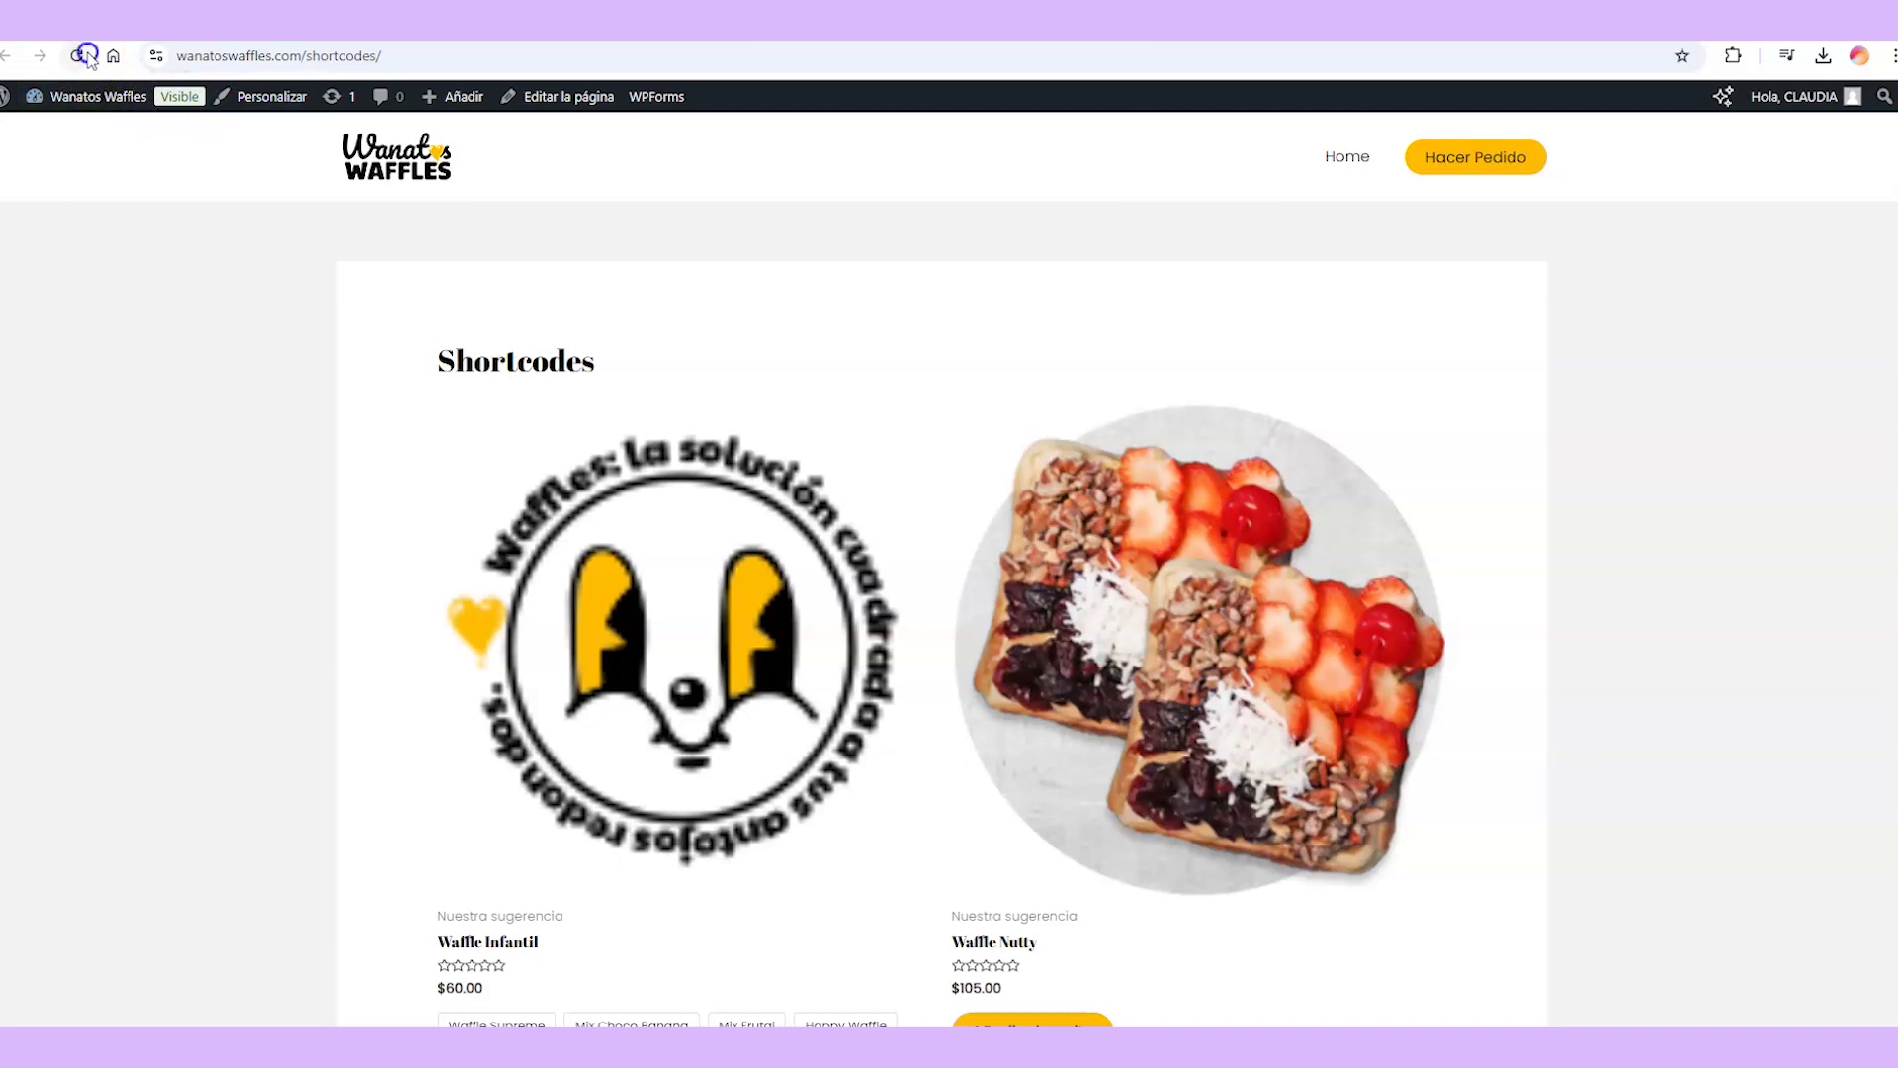
pyautogui.click(76, 55)
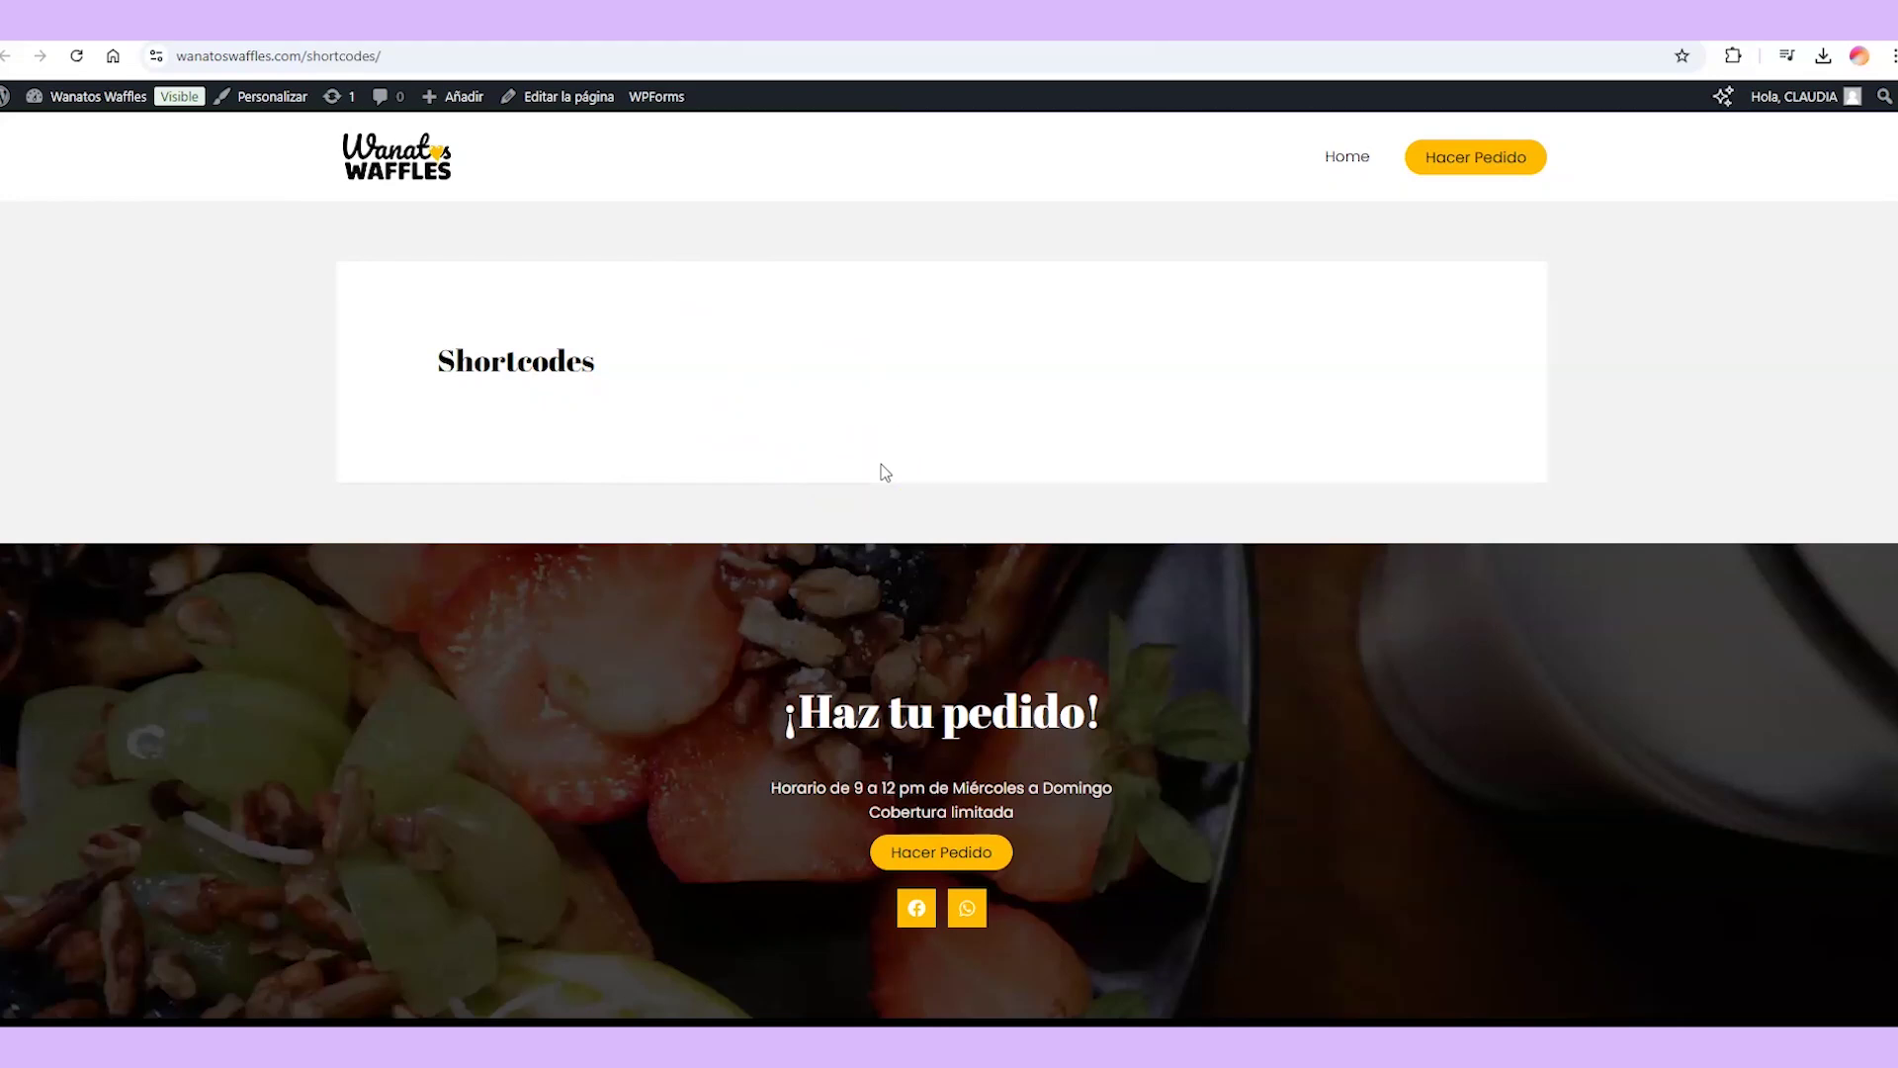
# Mark Waffle Nutty, Mix Frutal and Waffle Supreme as featured in the WooCommerce product list and view the published Shortcodes page.
pyautogui.click(4, 97)
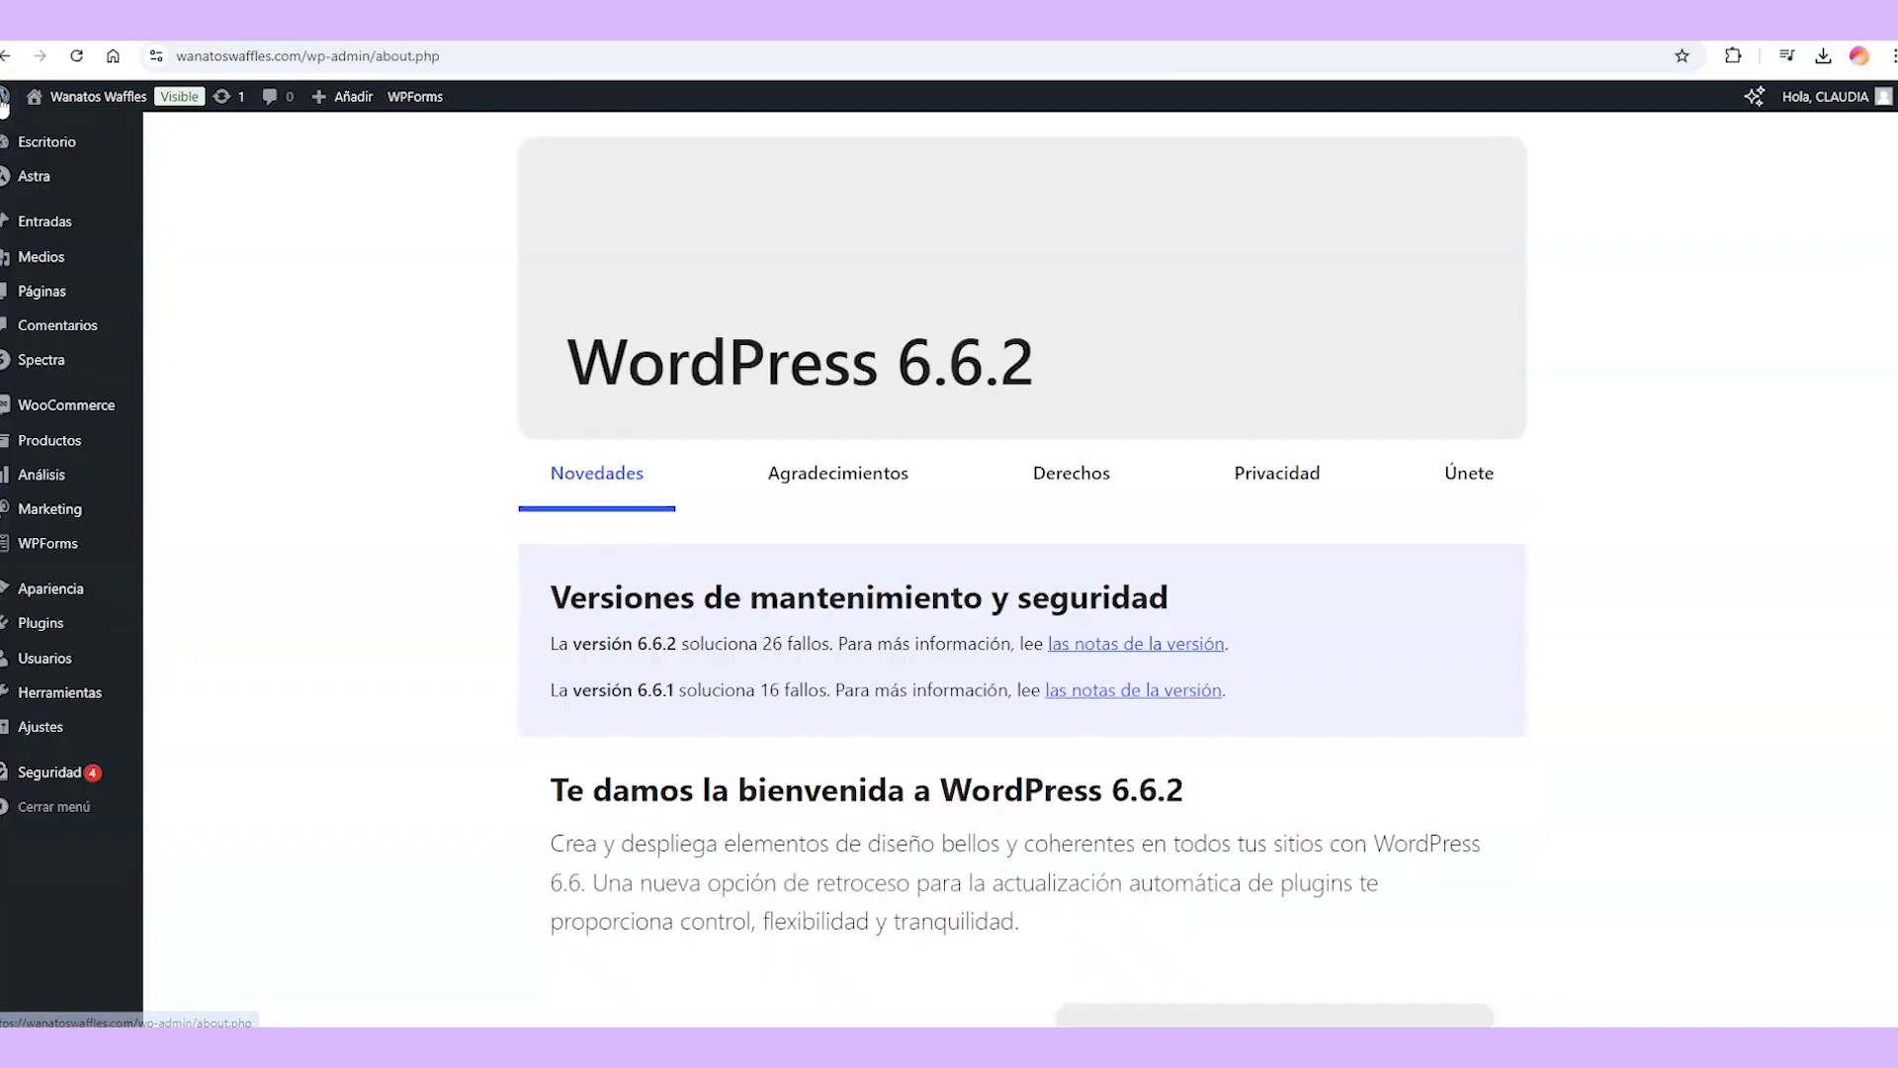
pyautogui.click(74, 450)
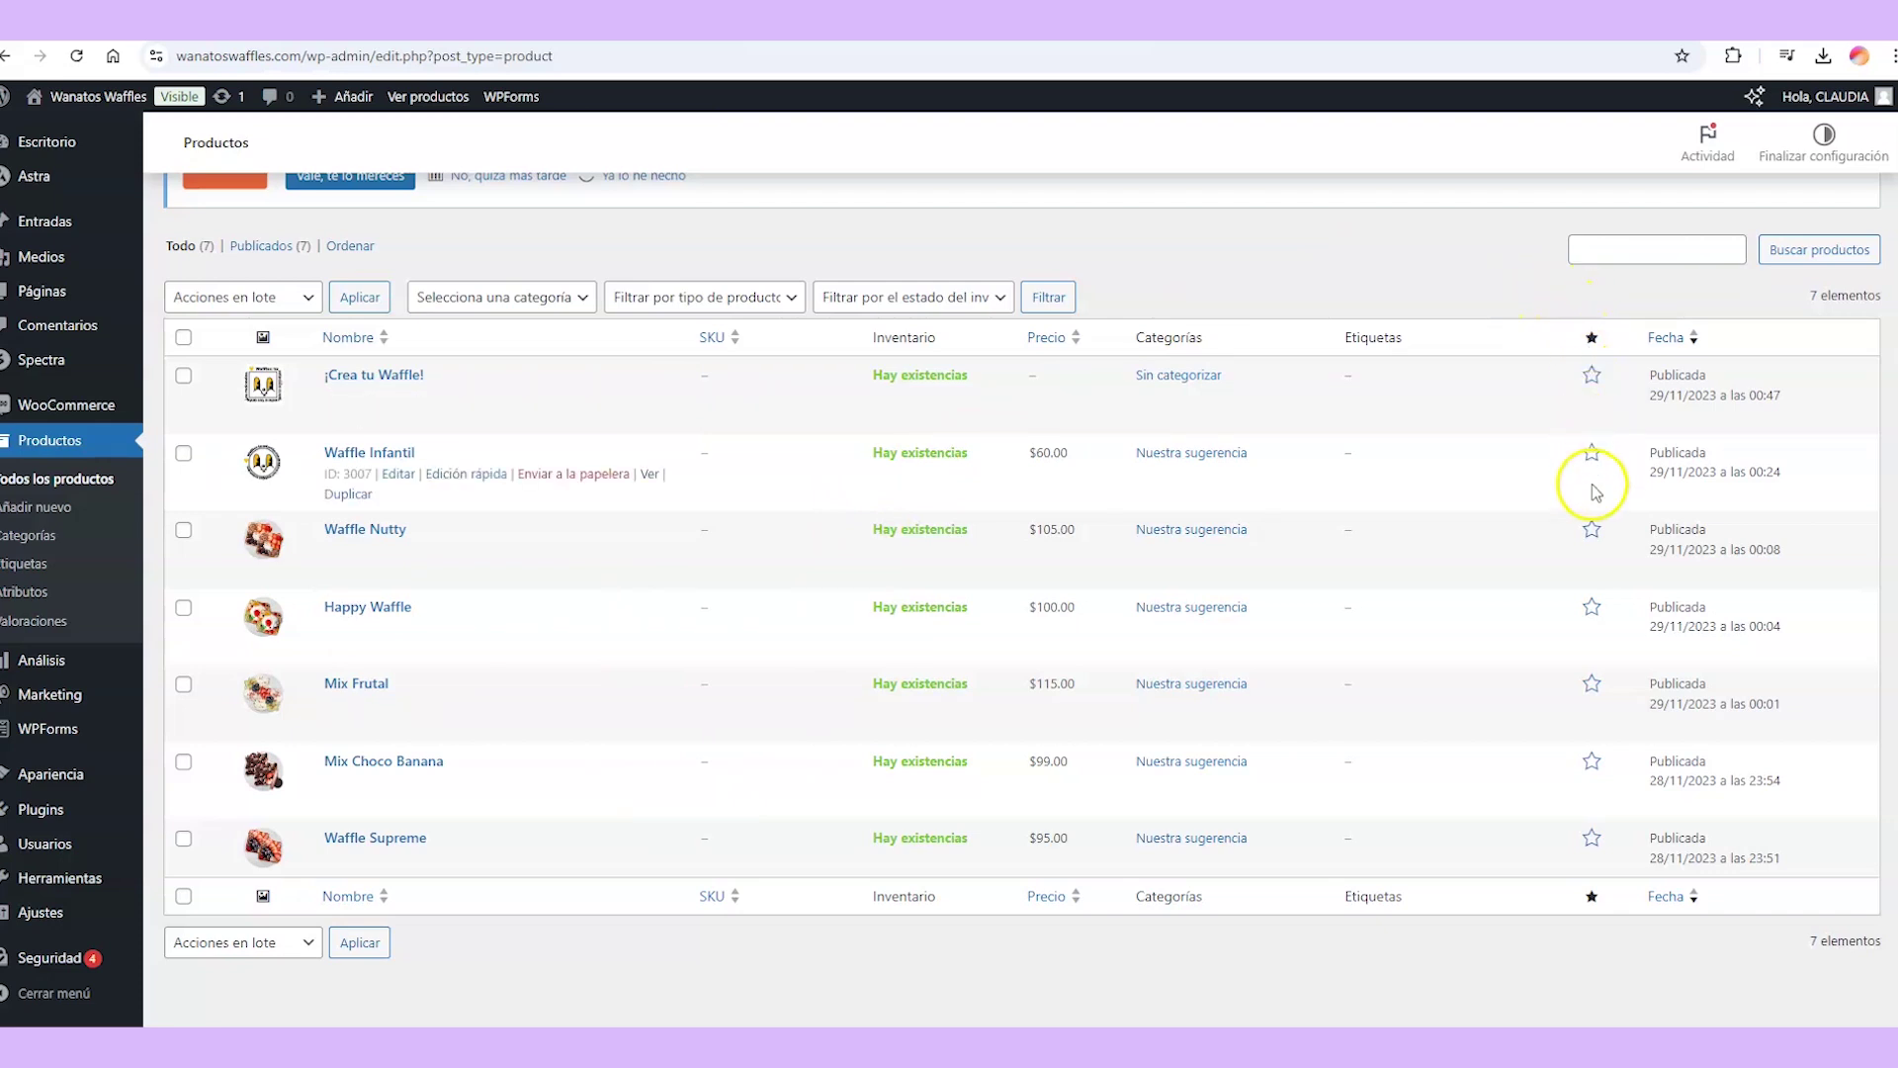
pyautogui.click(1591, 531)
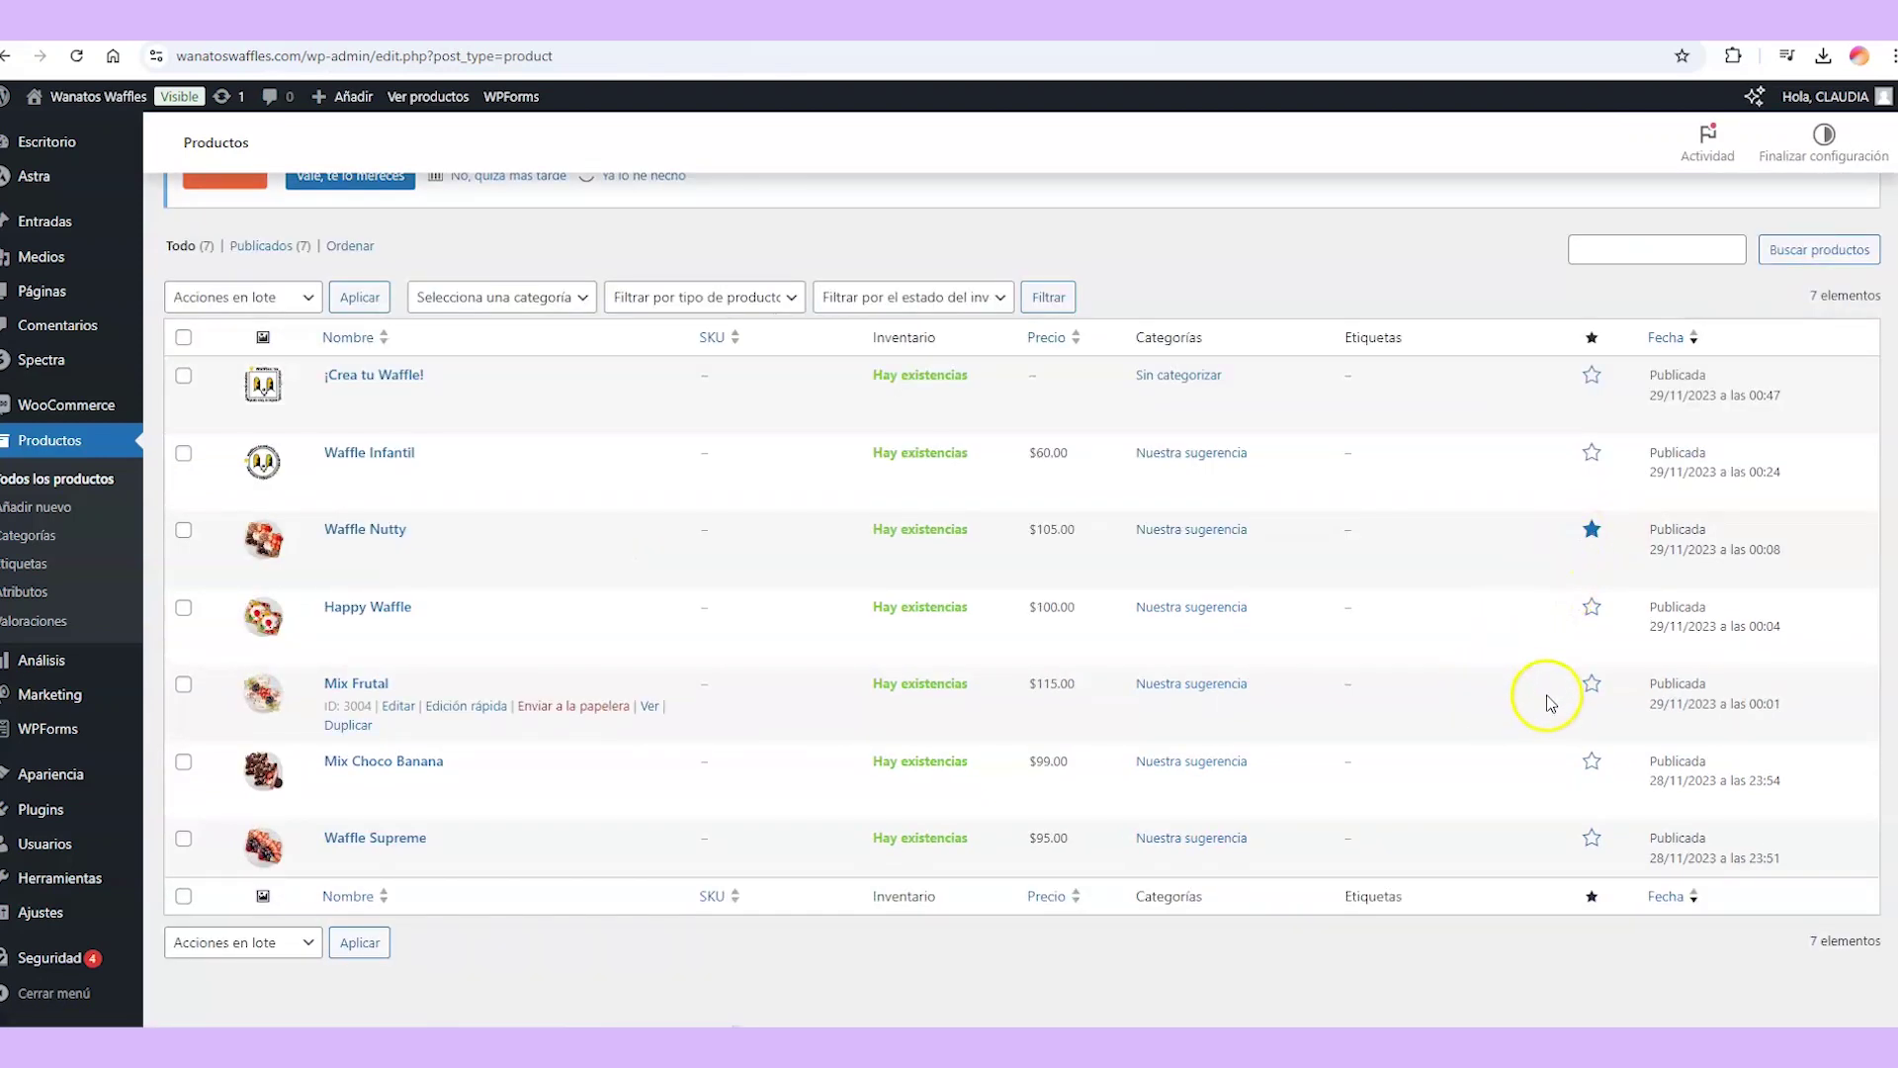
pyautogui.click(1593, 684)
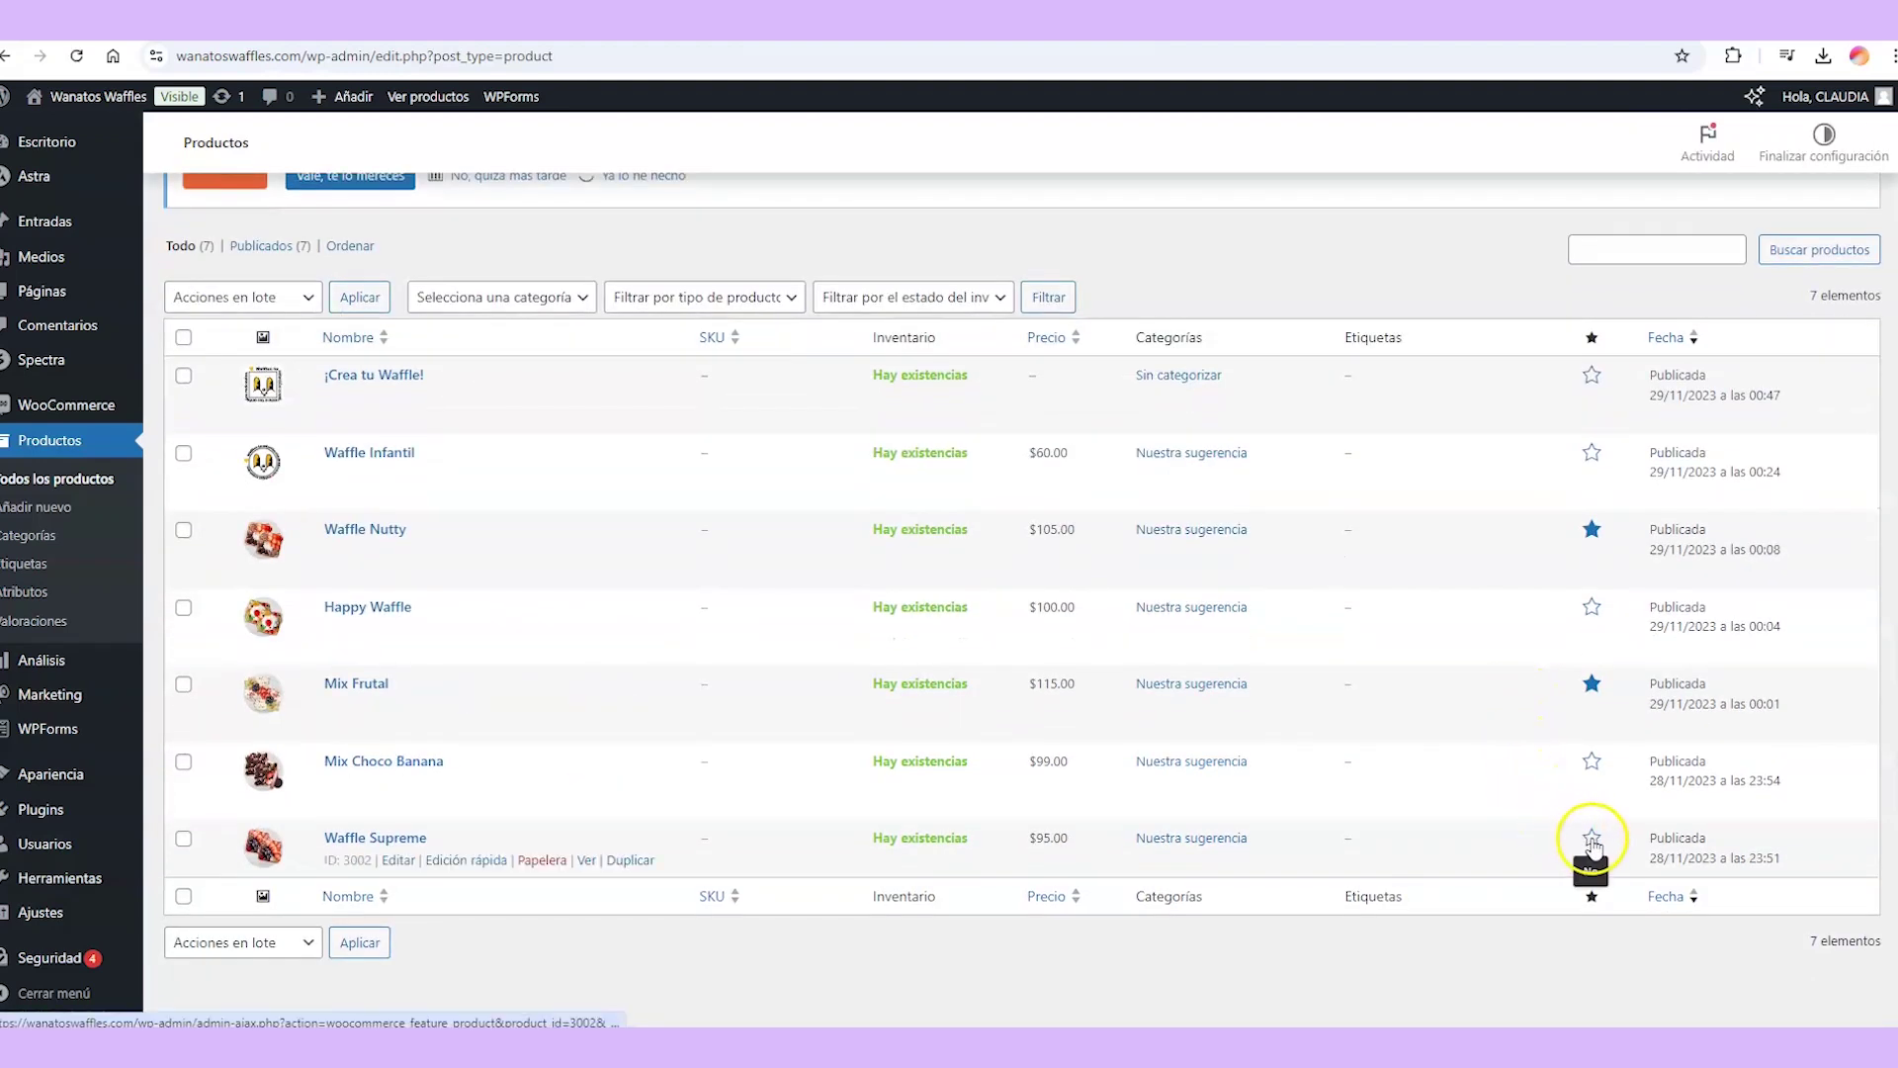
pyautogui.click(1593, 840)
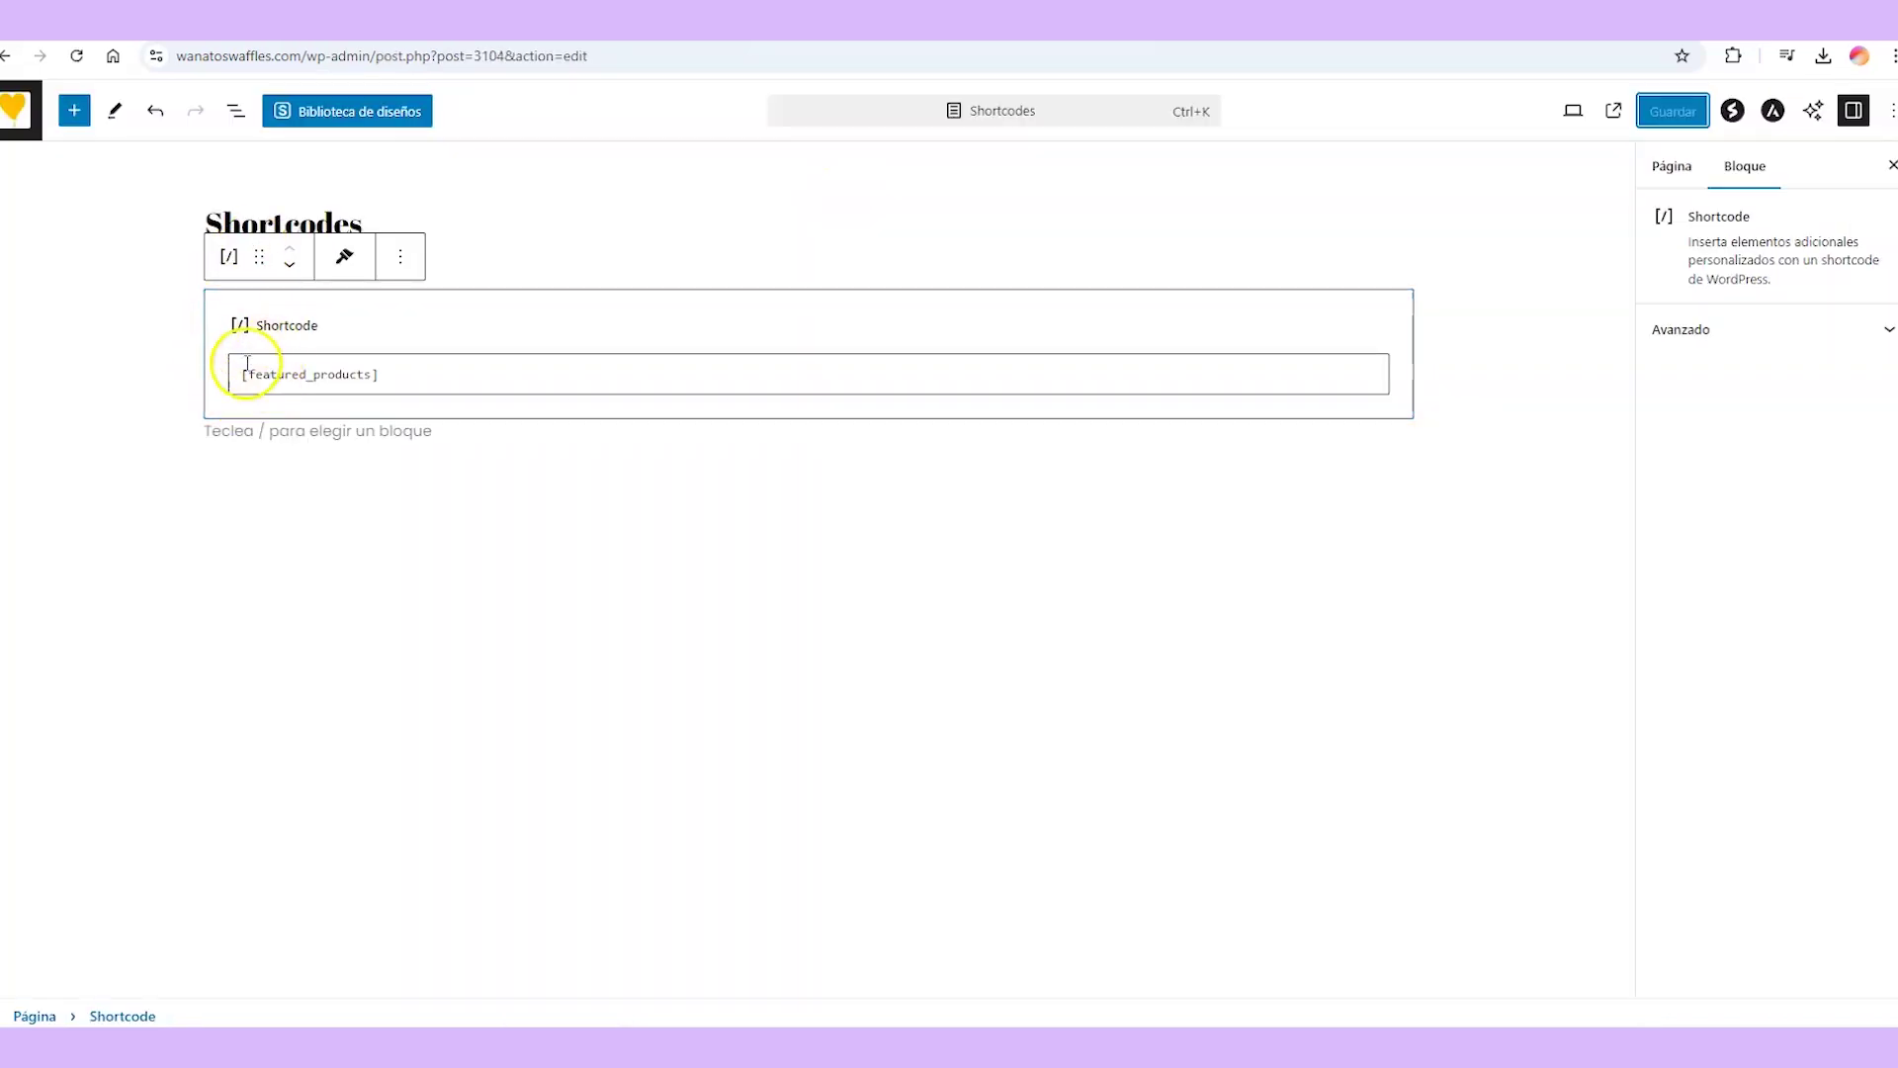
pyautogui.click(1613, 111)
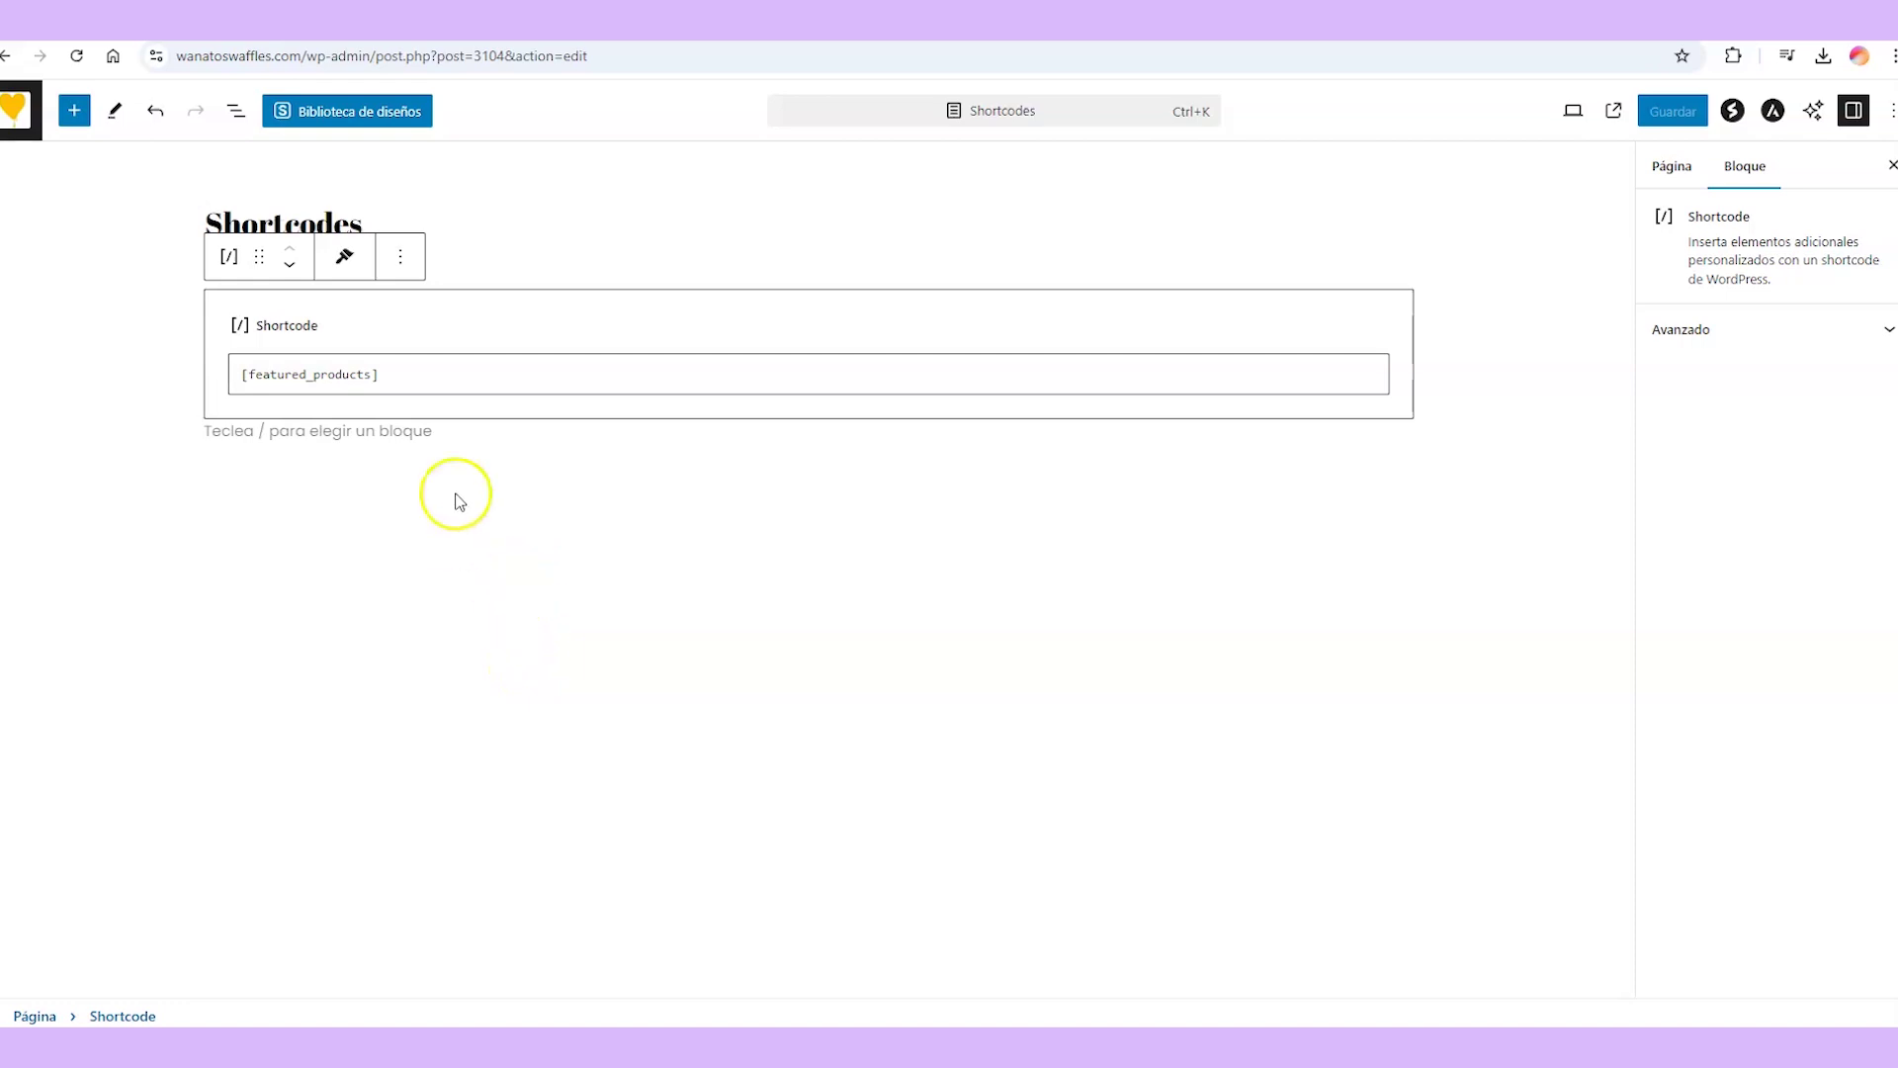
# Replace the featured products shortcode with [sale_products], save the page and view its published version.
pyautogui.moveTo(398, 376); pyautogui.dragTo(226, 379)
pyautogui.write('[sale_products]')
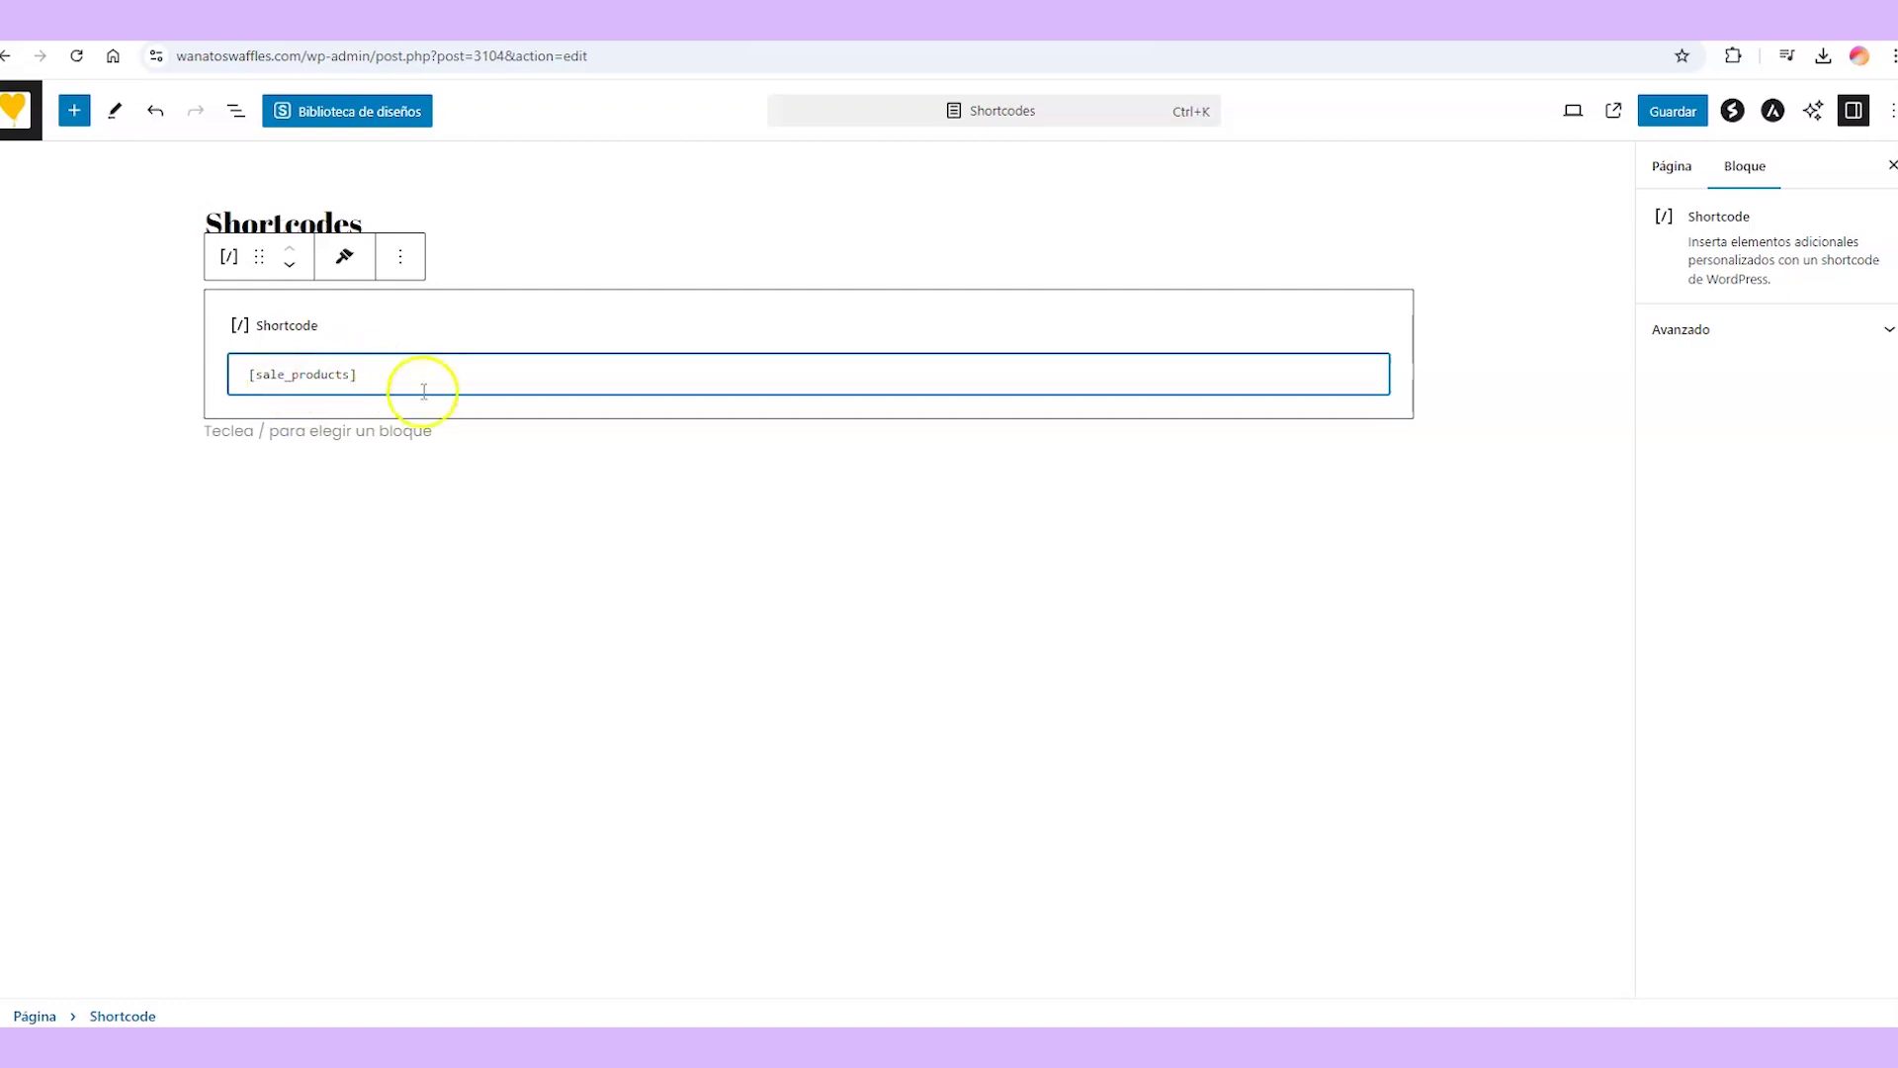
pyautogui.hotkey('ctrl', 's')
pyautogui.click(1612, 109)
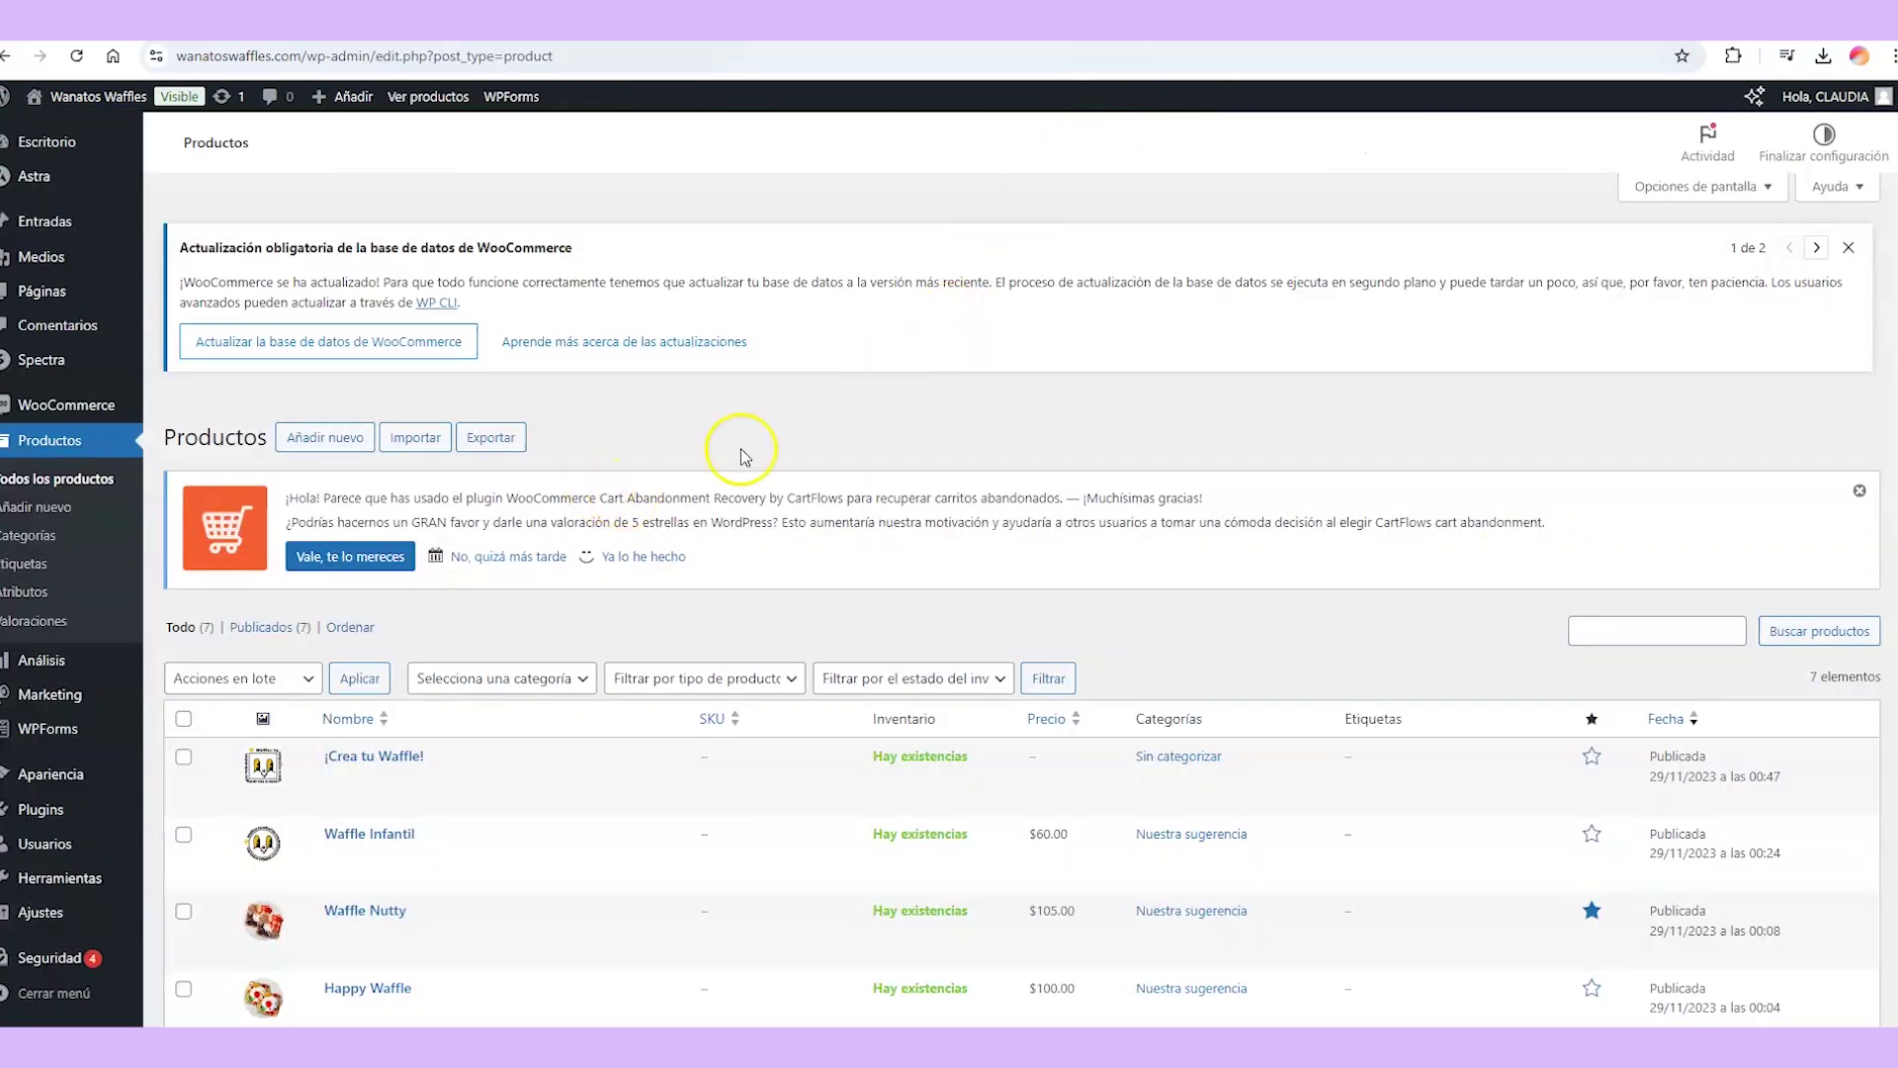
# Give the Happy Waffle product a sale price of 90 and update the product.
pyautogui.scroll(-4, 740, 448)
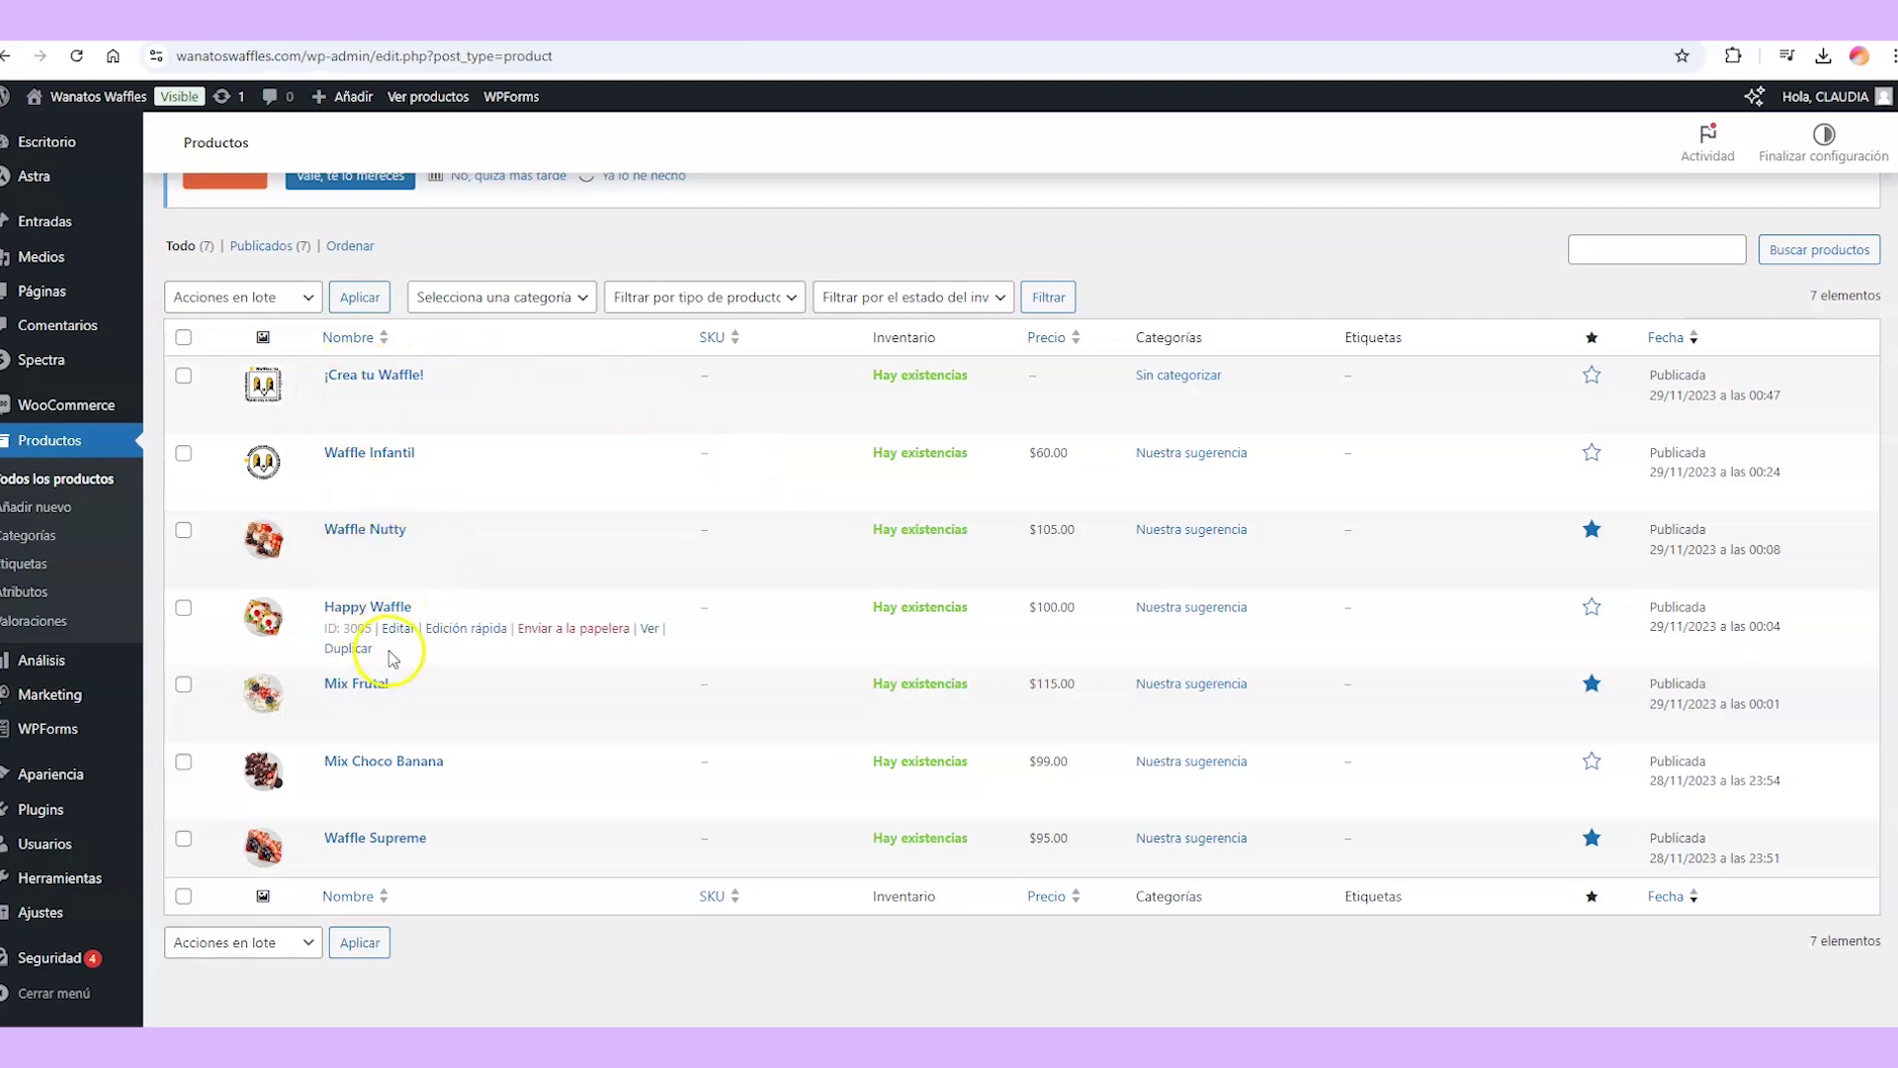
pyautogui.click(399, 628)
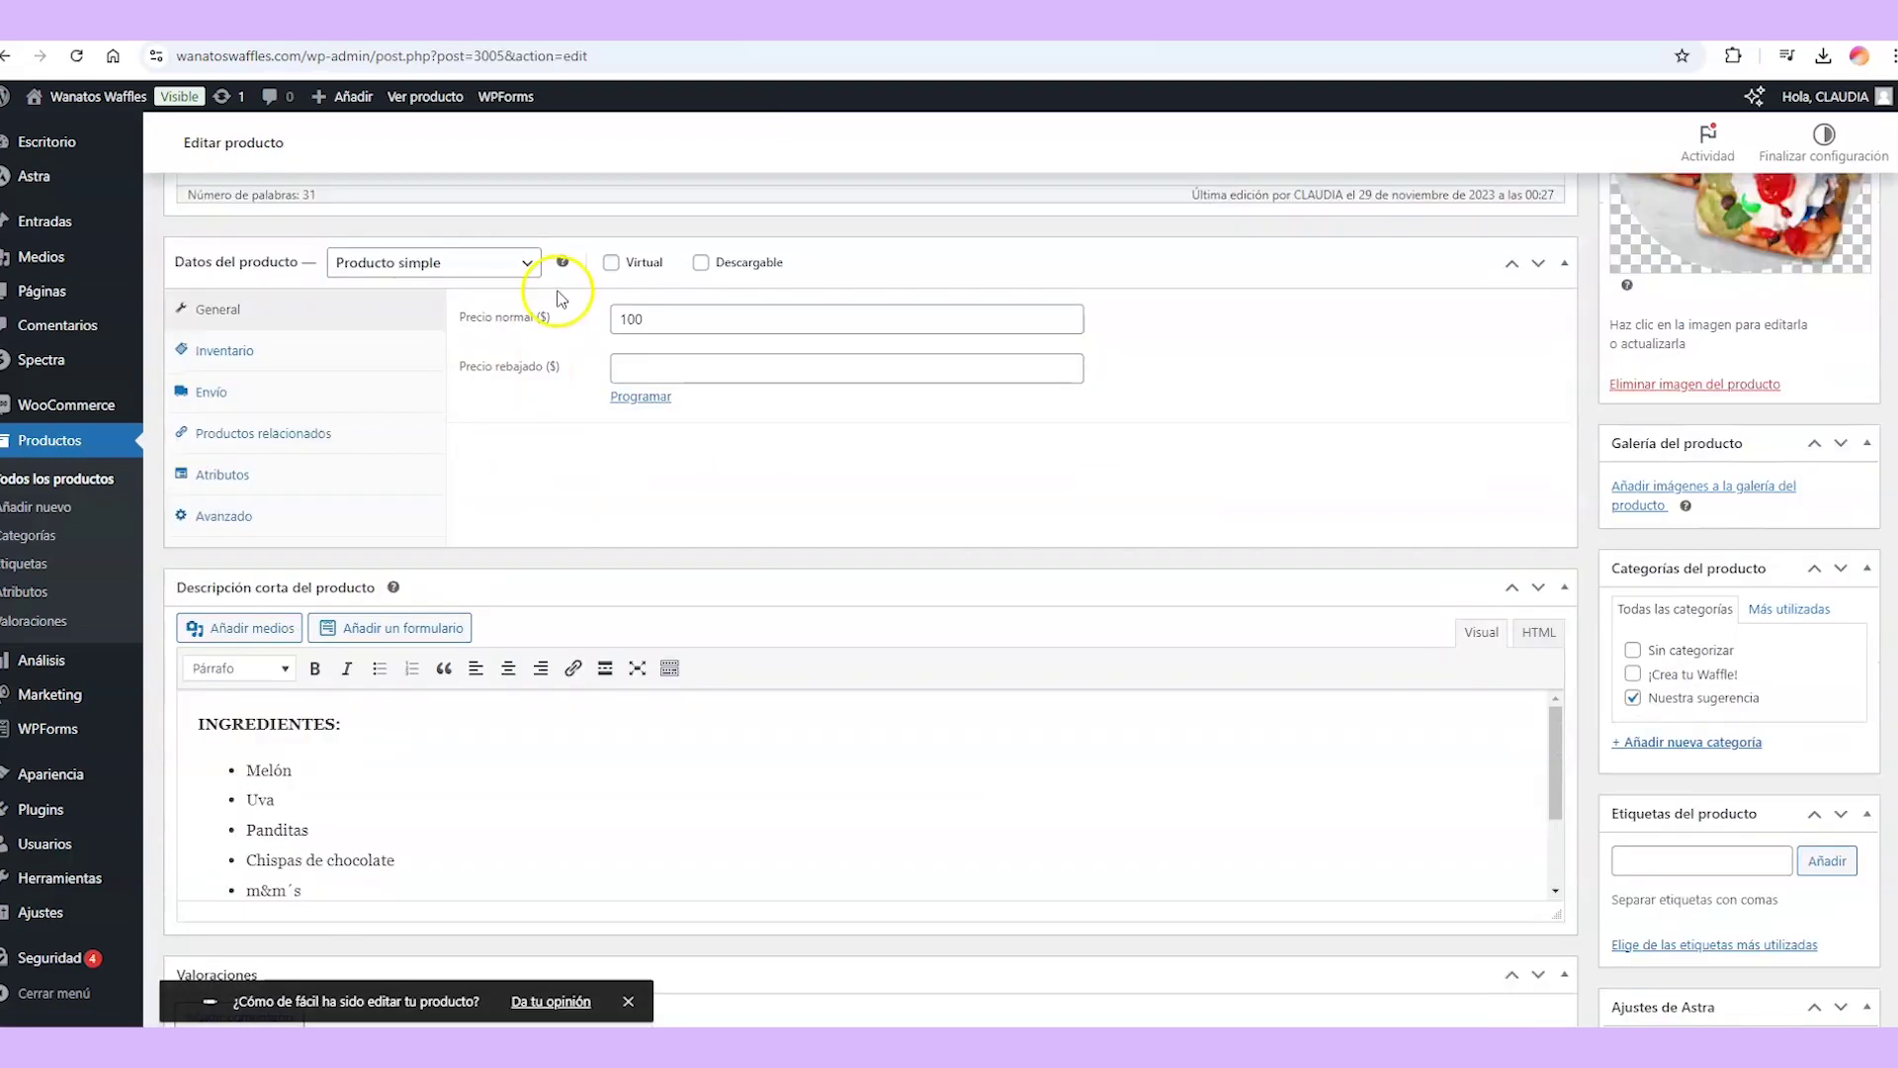
pyautogui.click(657, 373)
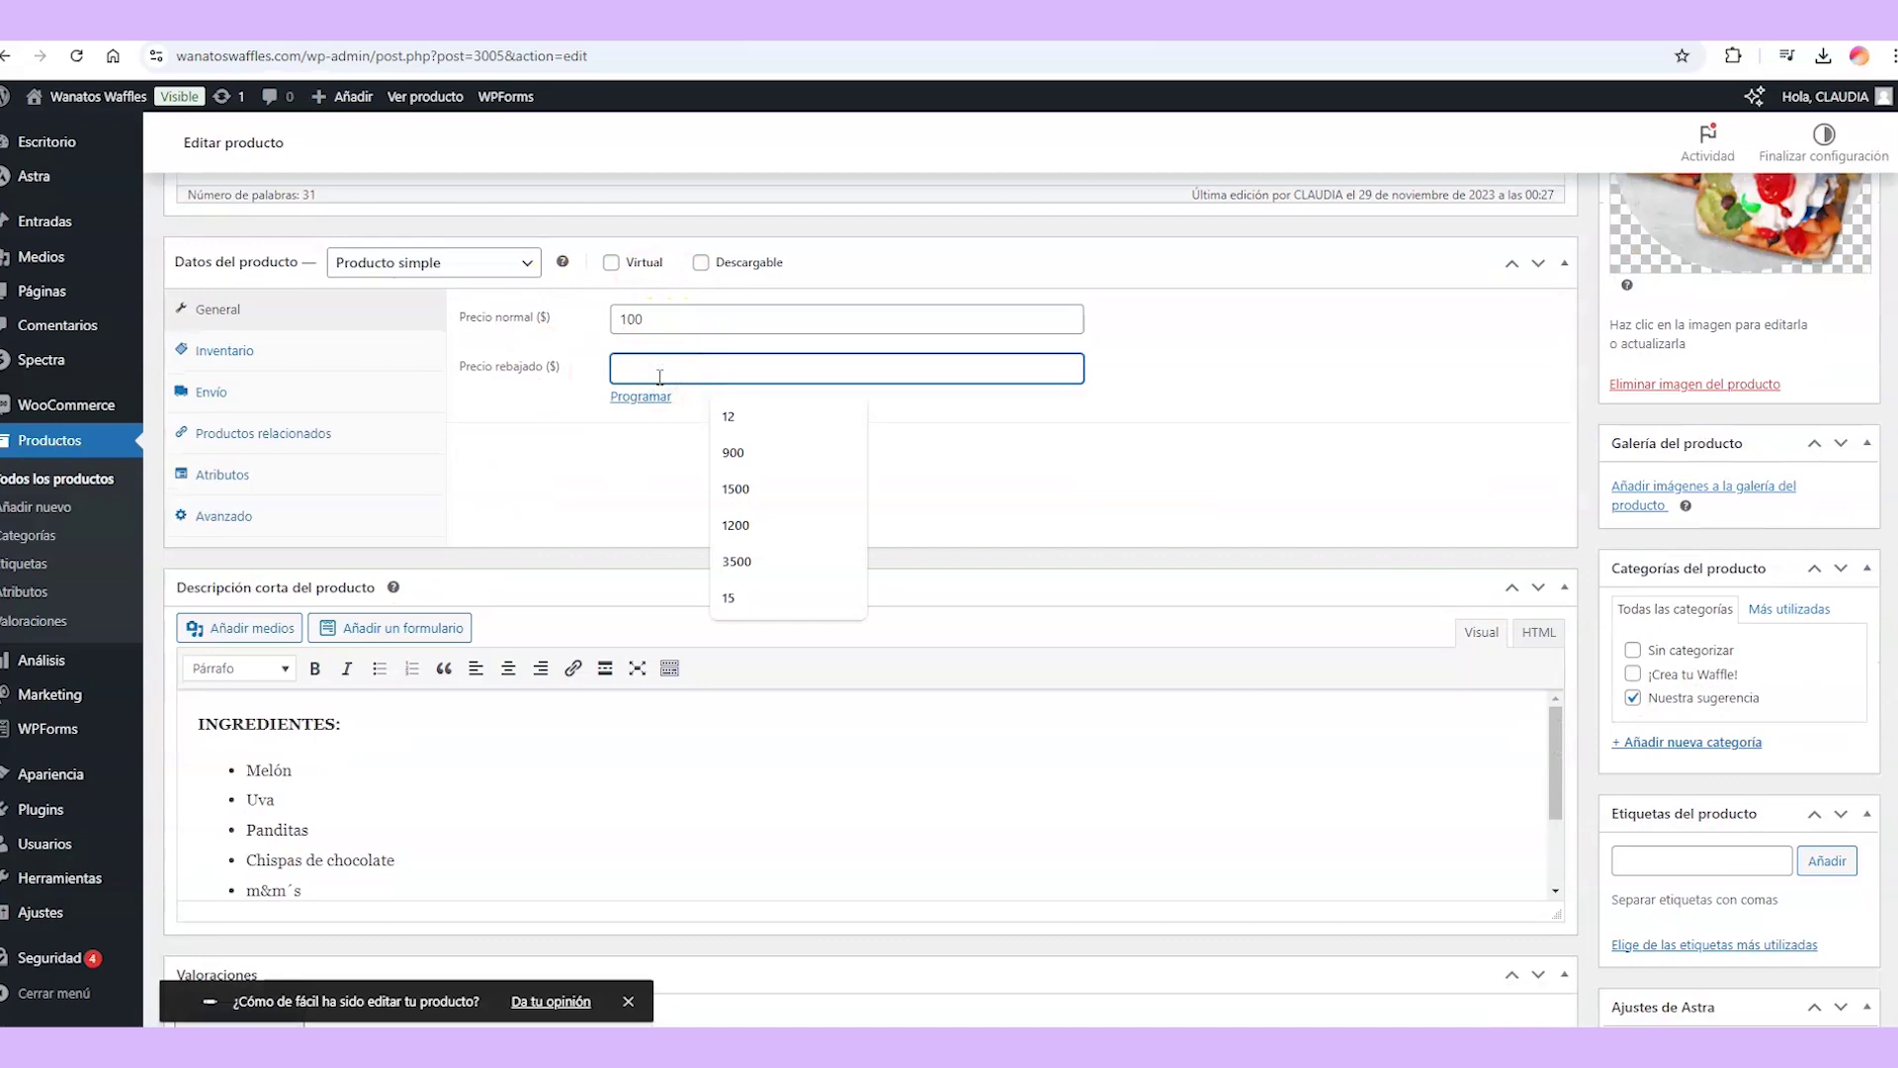
pyautogui.write('90')
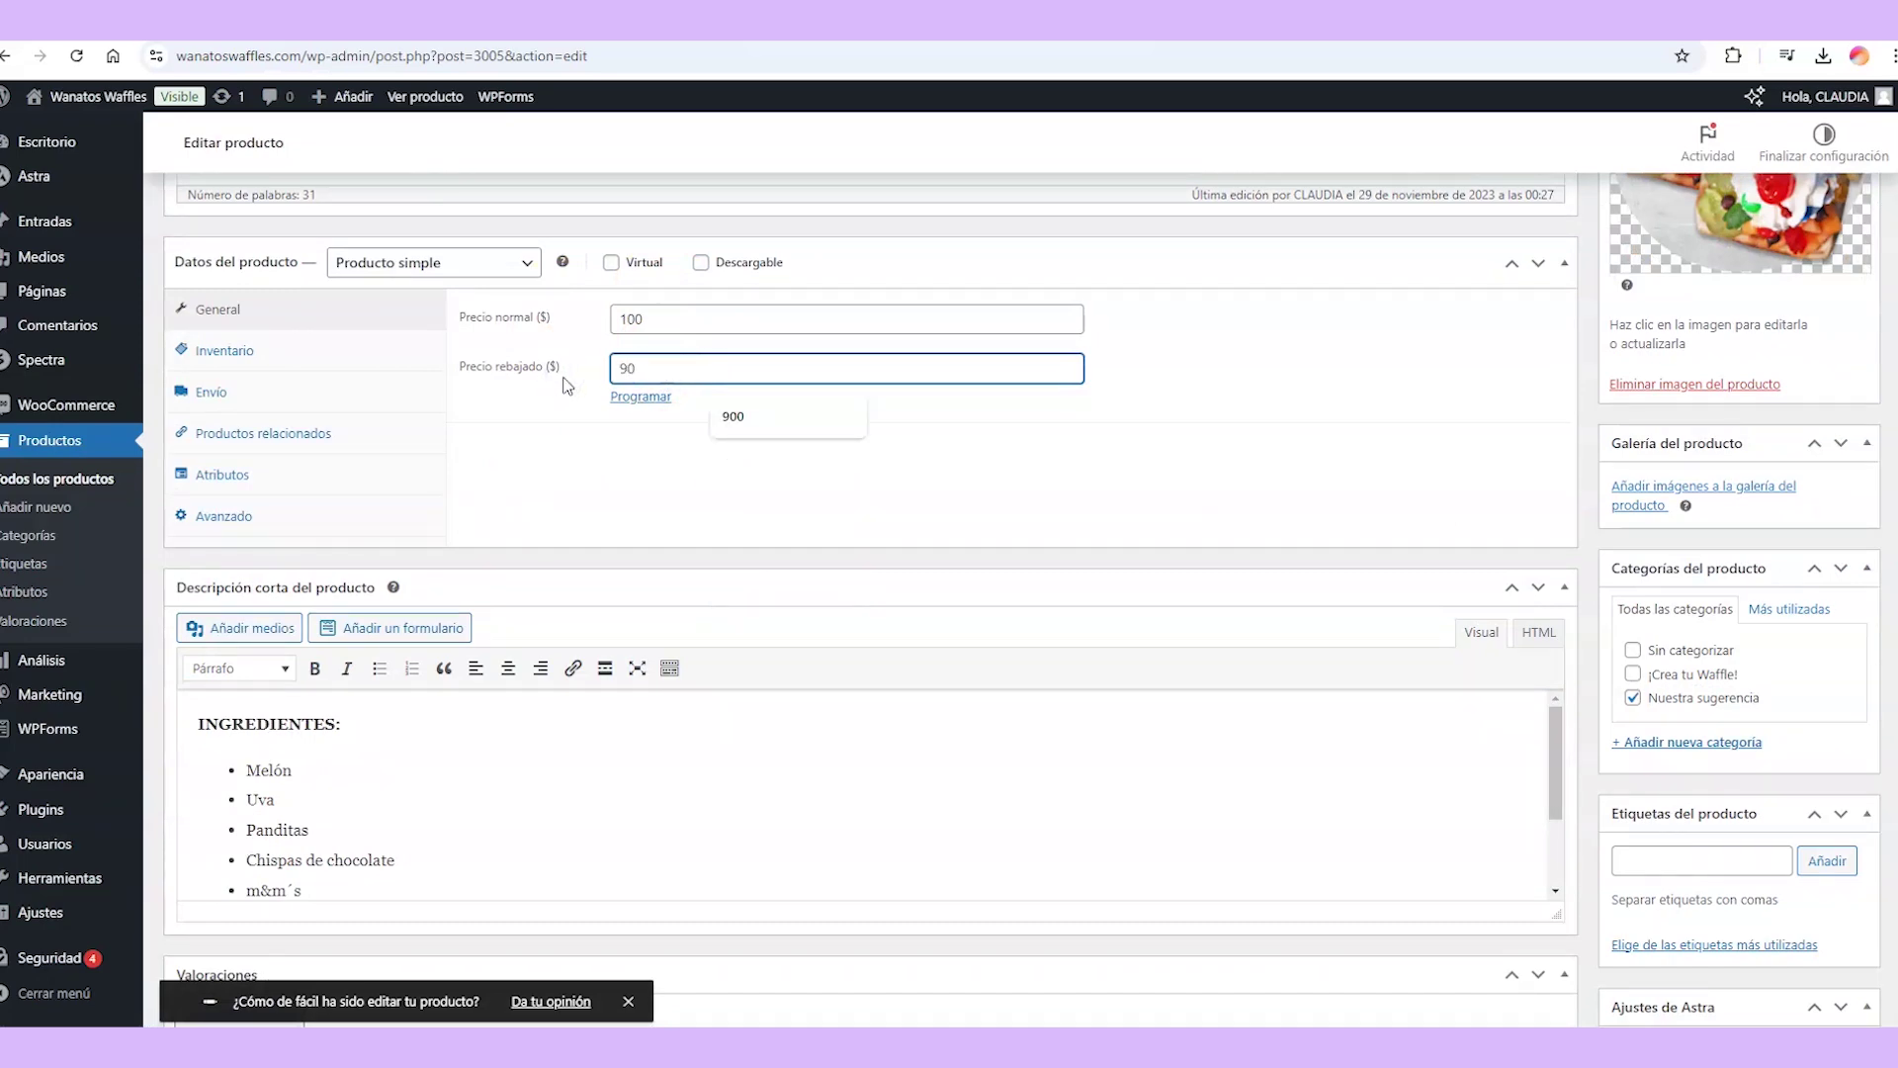
pyautogui.scroll(6, 1403, 435)
pyautogui.click(1823, 523)
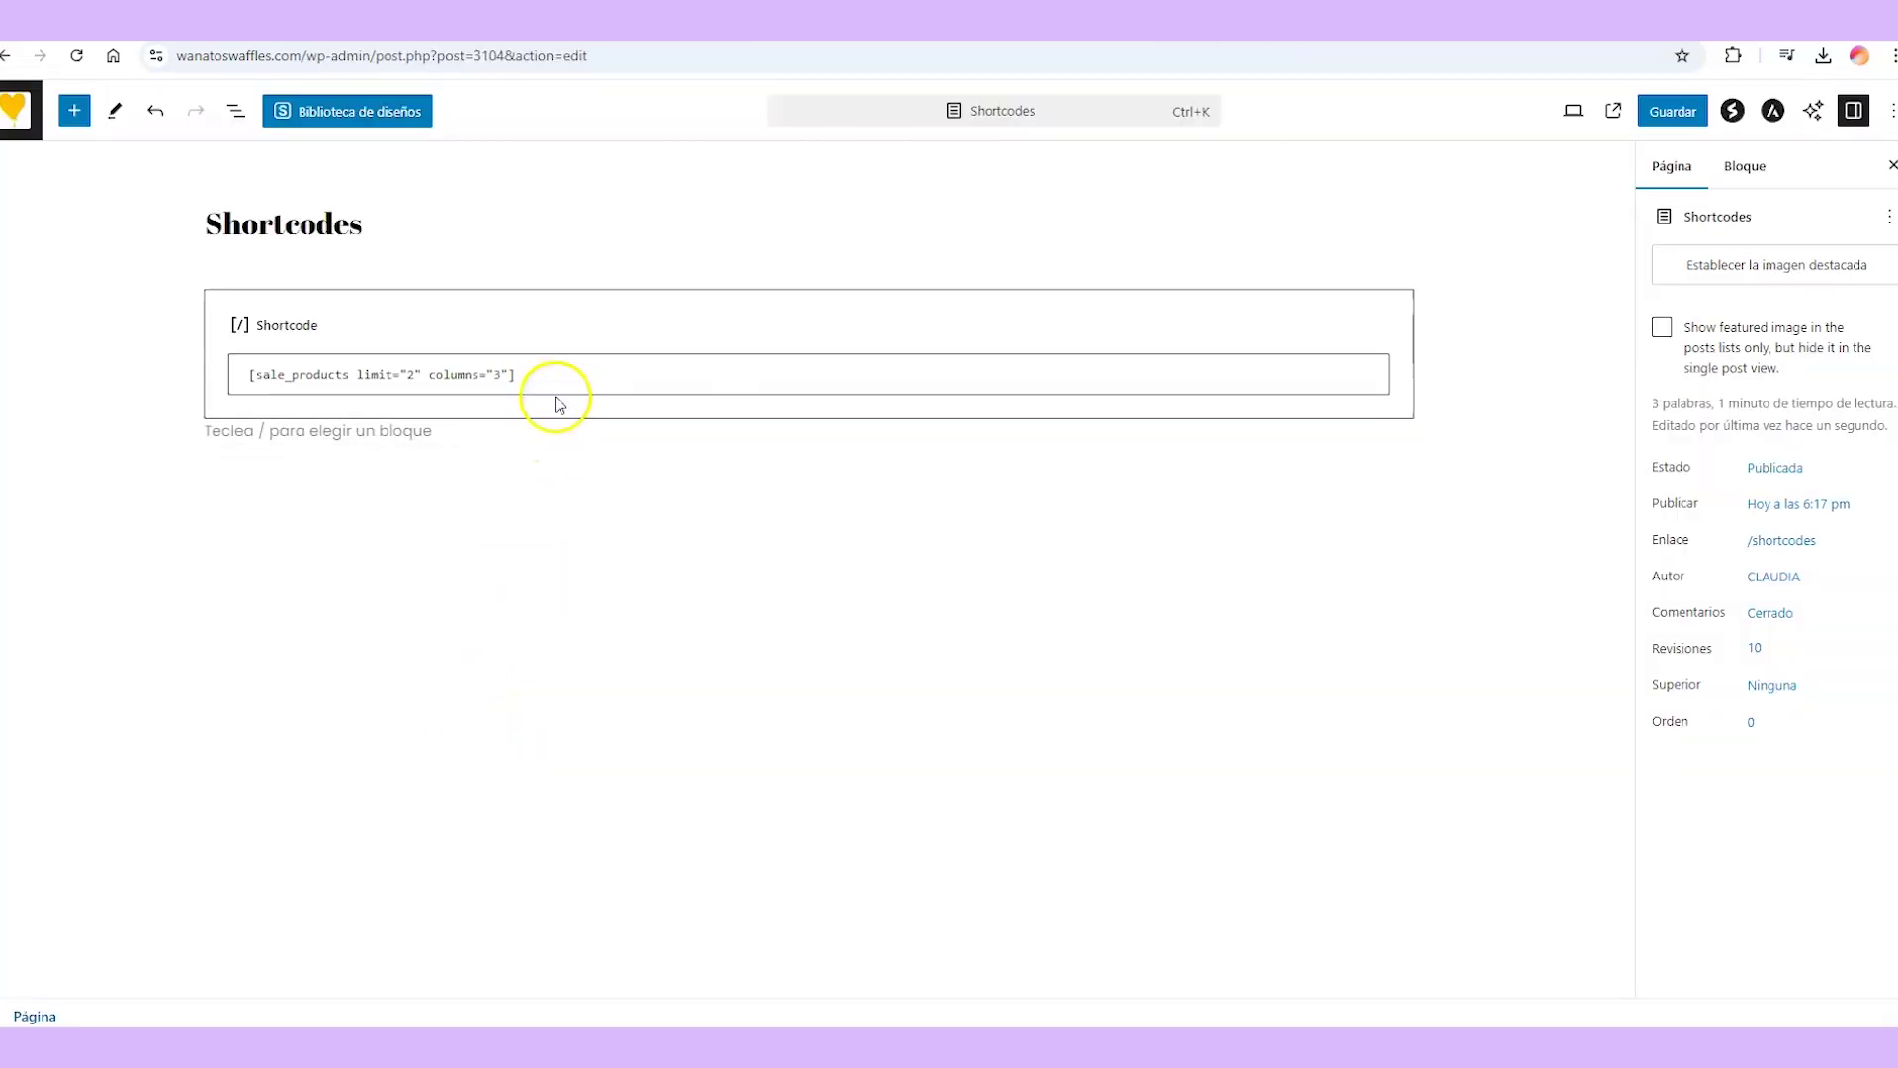
# Replace the Shortcodes page's sale products shortcode with [best_selling_products], save the page and look through its published version.
pyautogui.moveTo(515, 373); pyautogui.dragTo(248, 371)
pyautogui.write('[best_selling_products]')
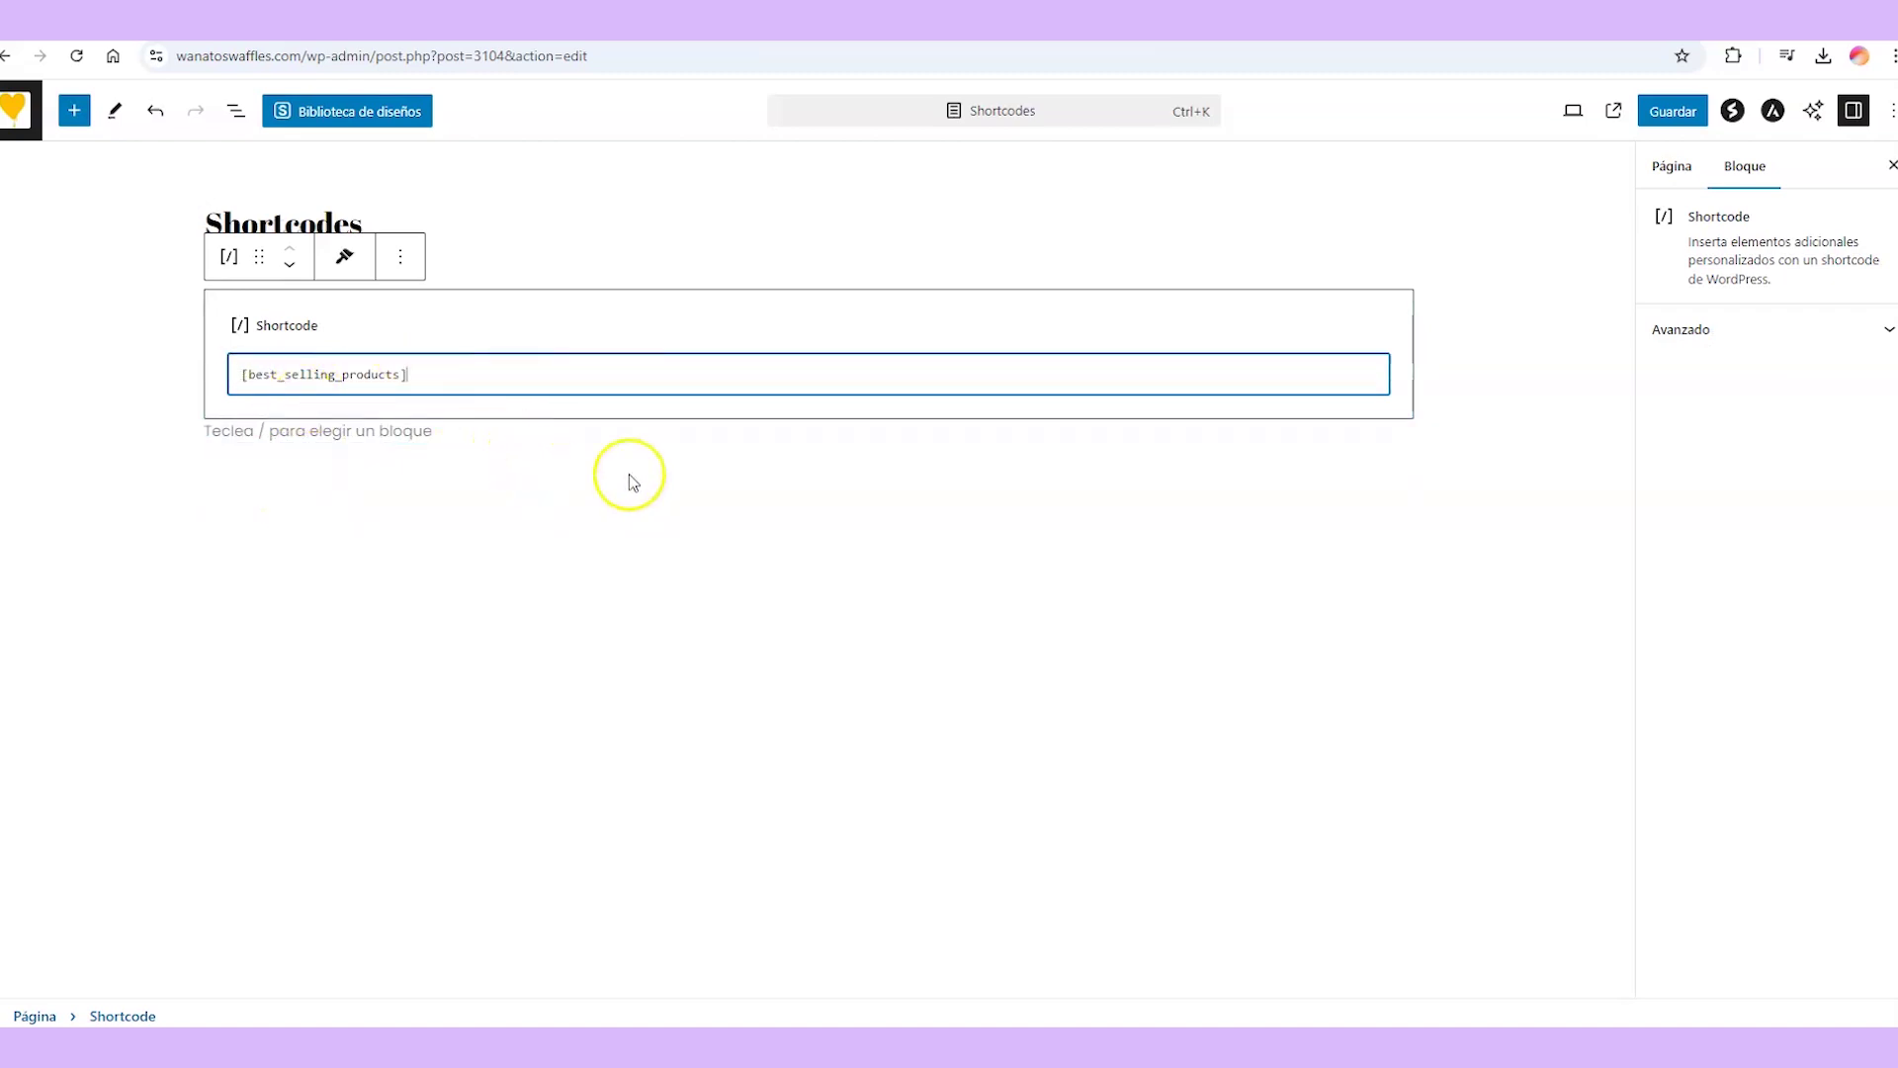
pyautogui.click(1670, 111)
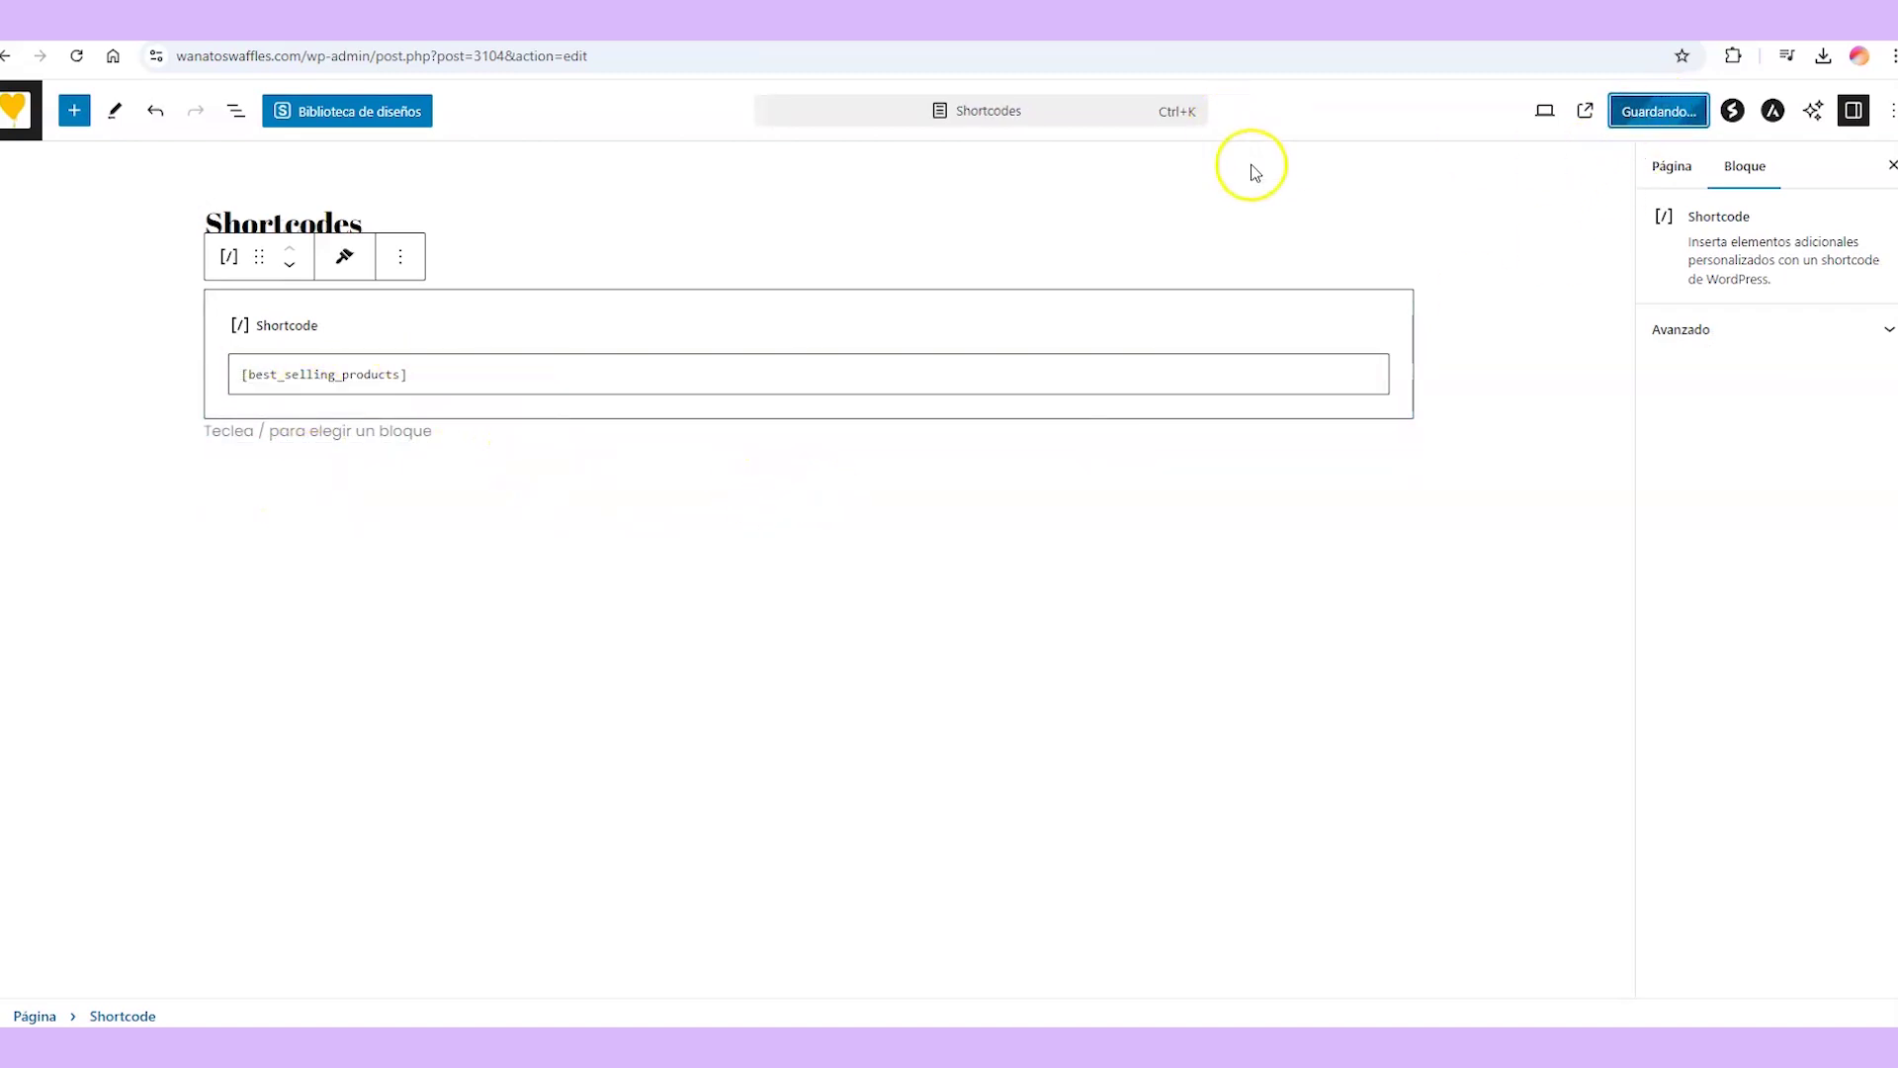
pyautogui.click(1584, 110)
pyautogui.scroll(-3, 1192, 258)
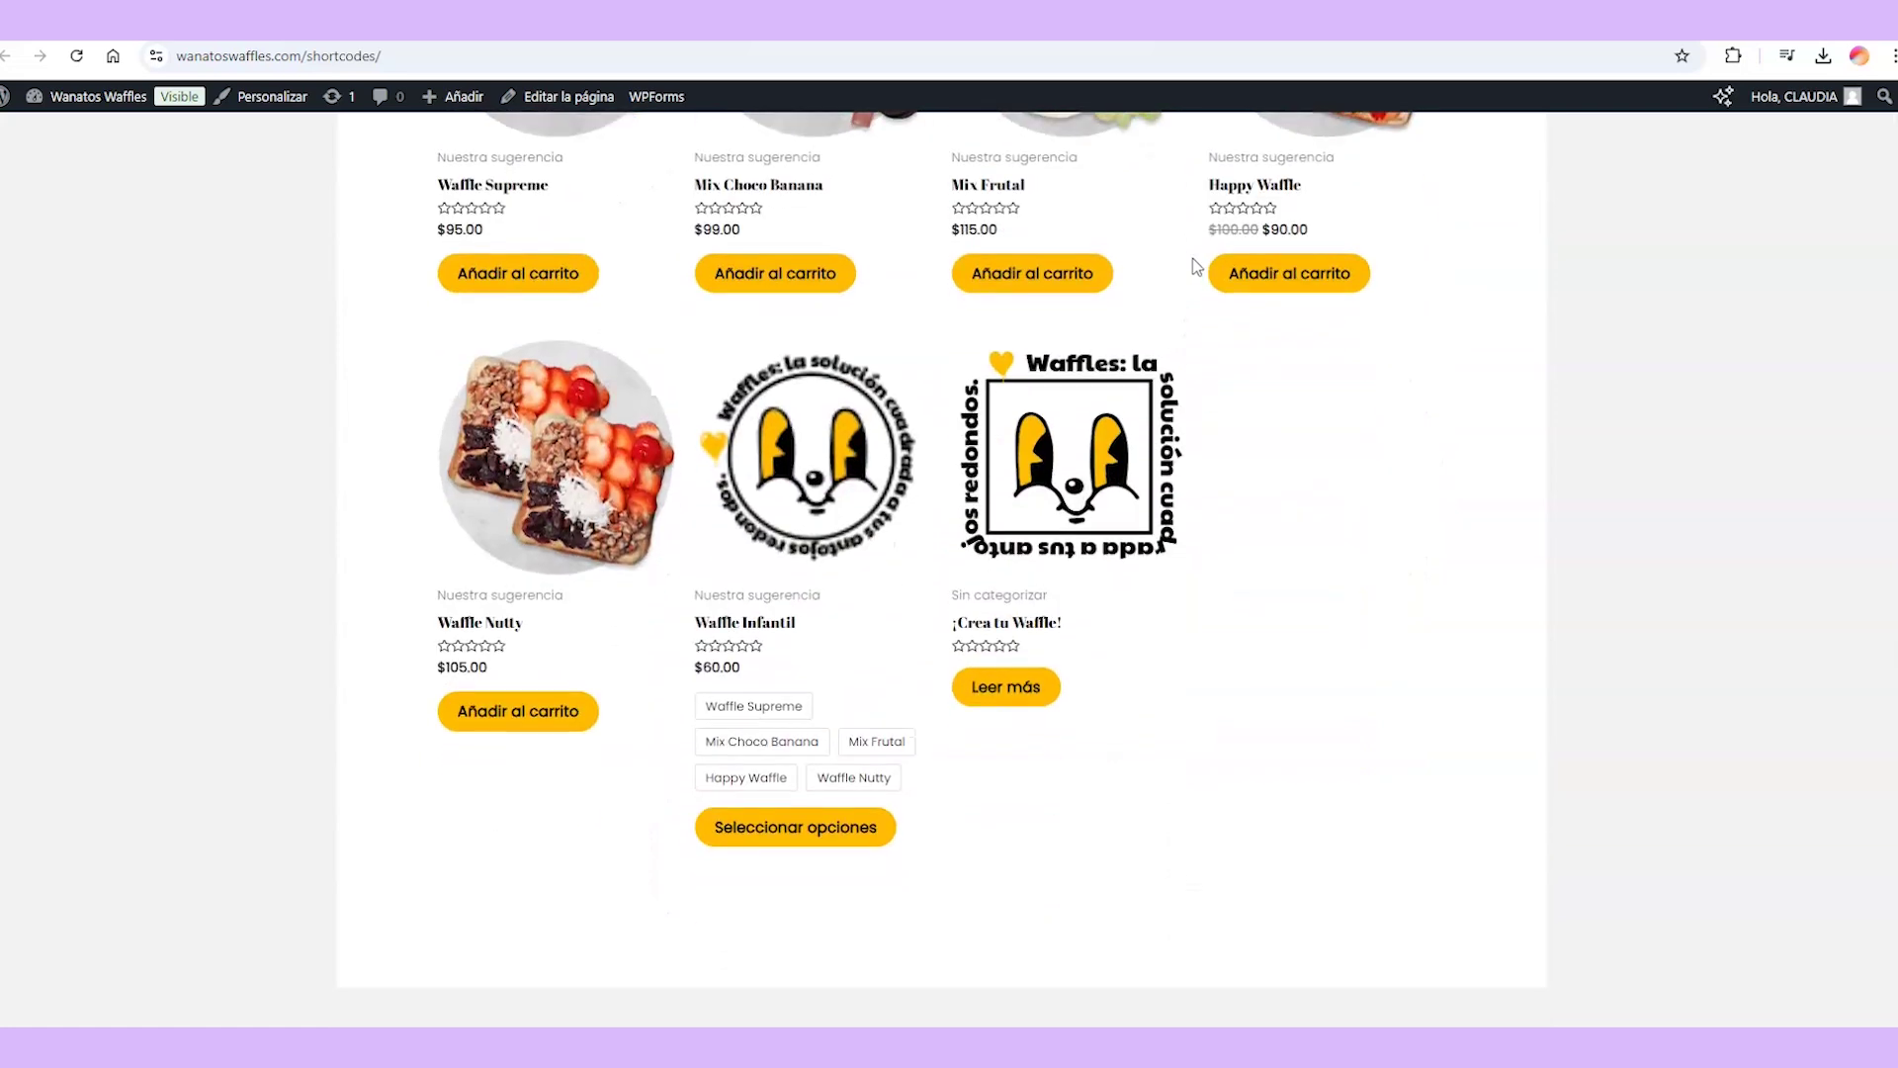
pyautogui.scroll(2, 1402, 543)
pyautogui.scroll(3, 1548, 413)
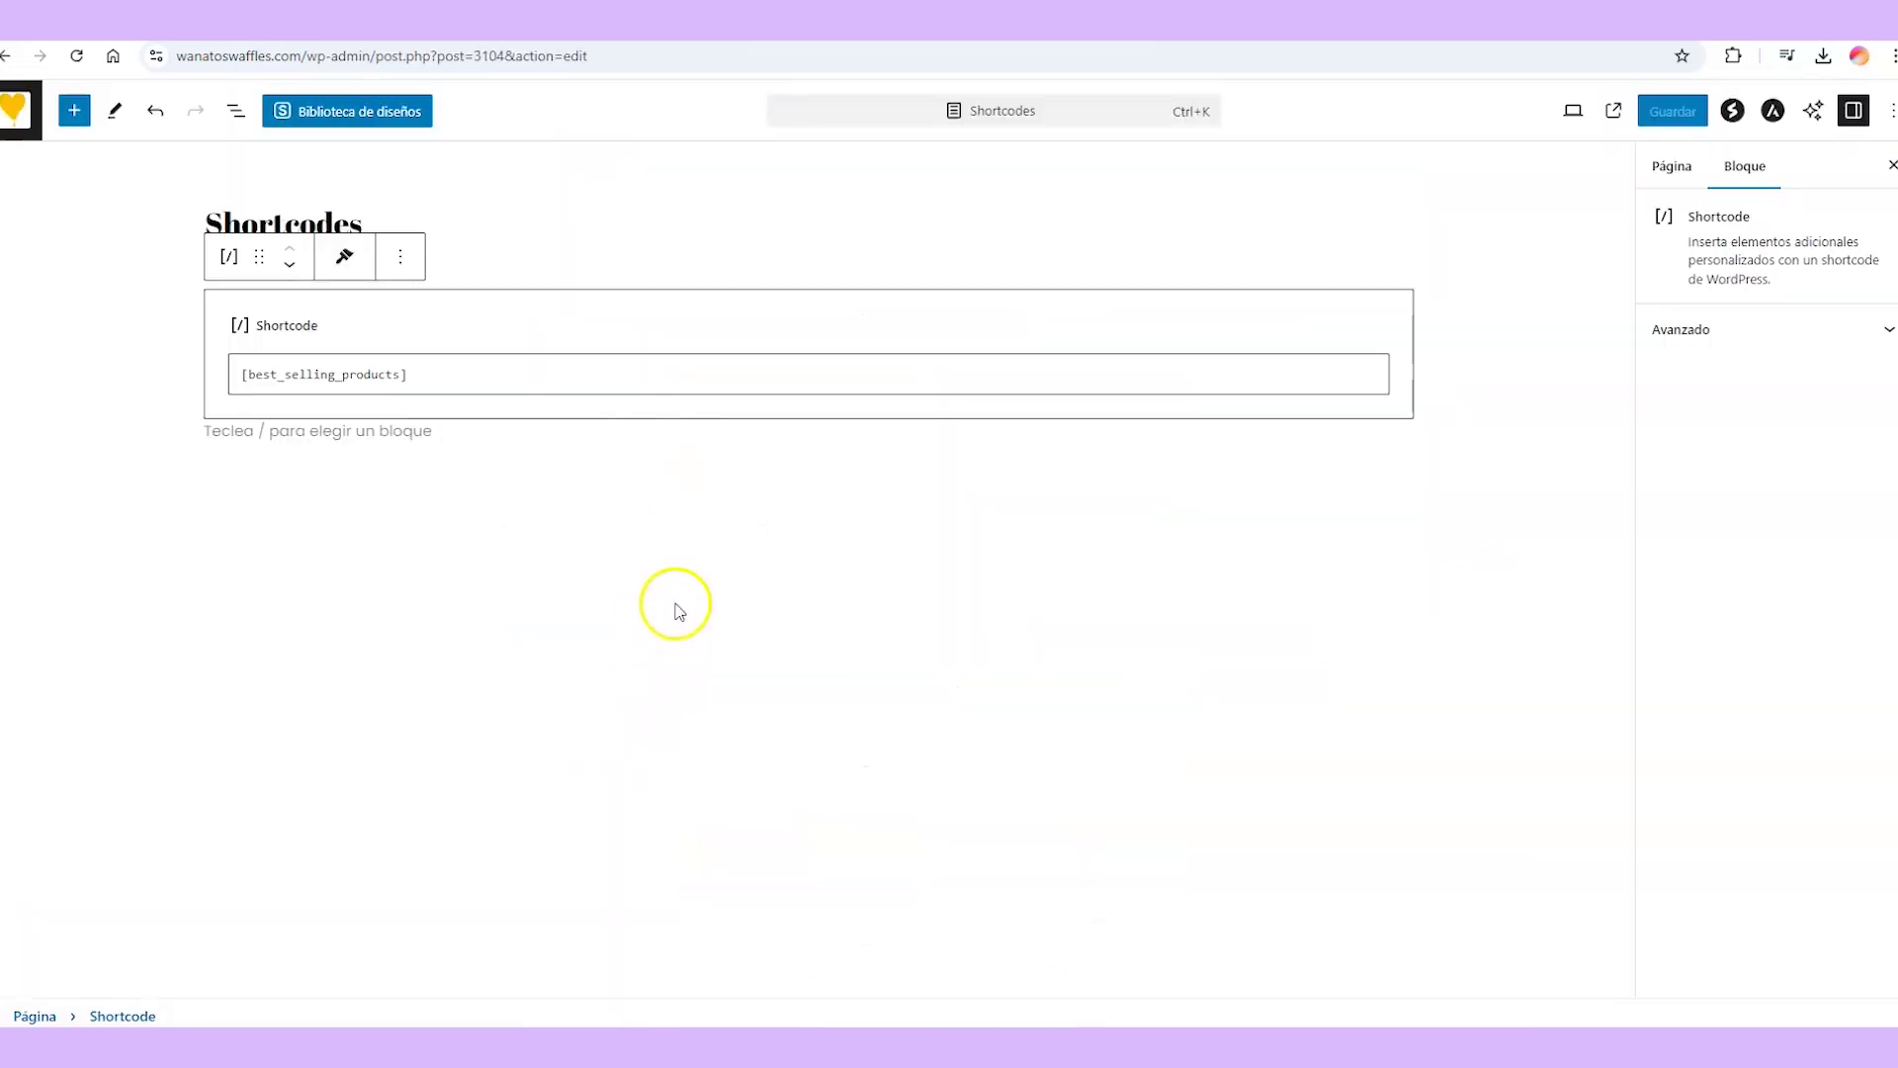
# Add limit="4" columns="4" to the best-selling products shortcode, save the page and view the published result.
pyautogui.click(401, 374)
pyautogui.write('limit="4"')
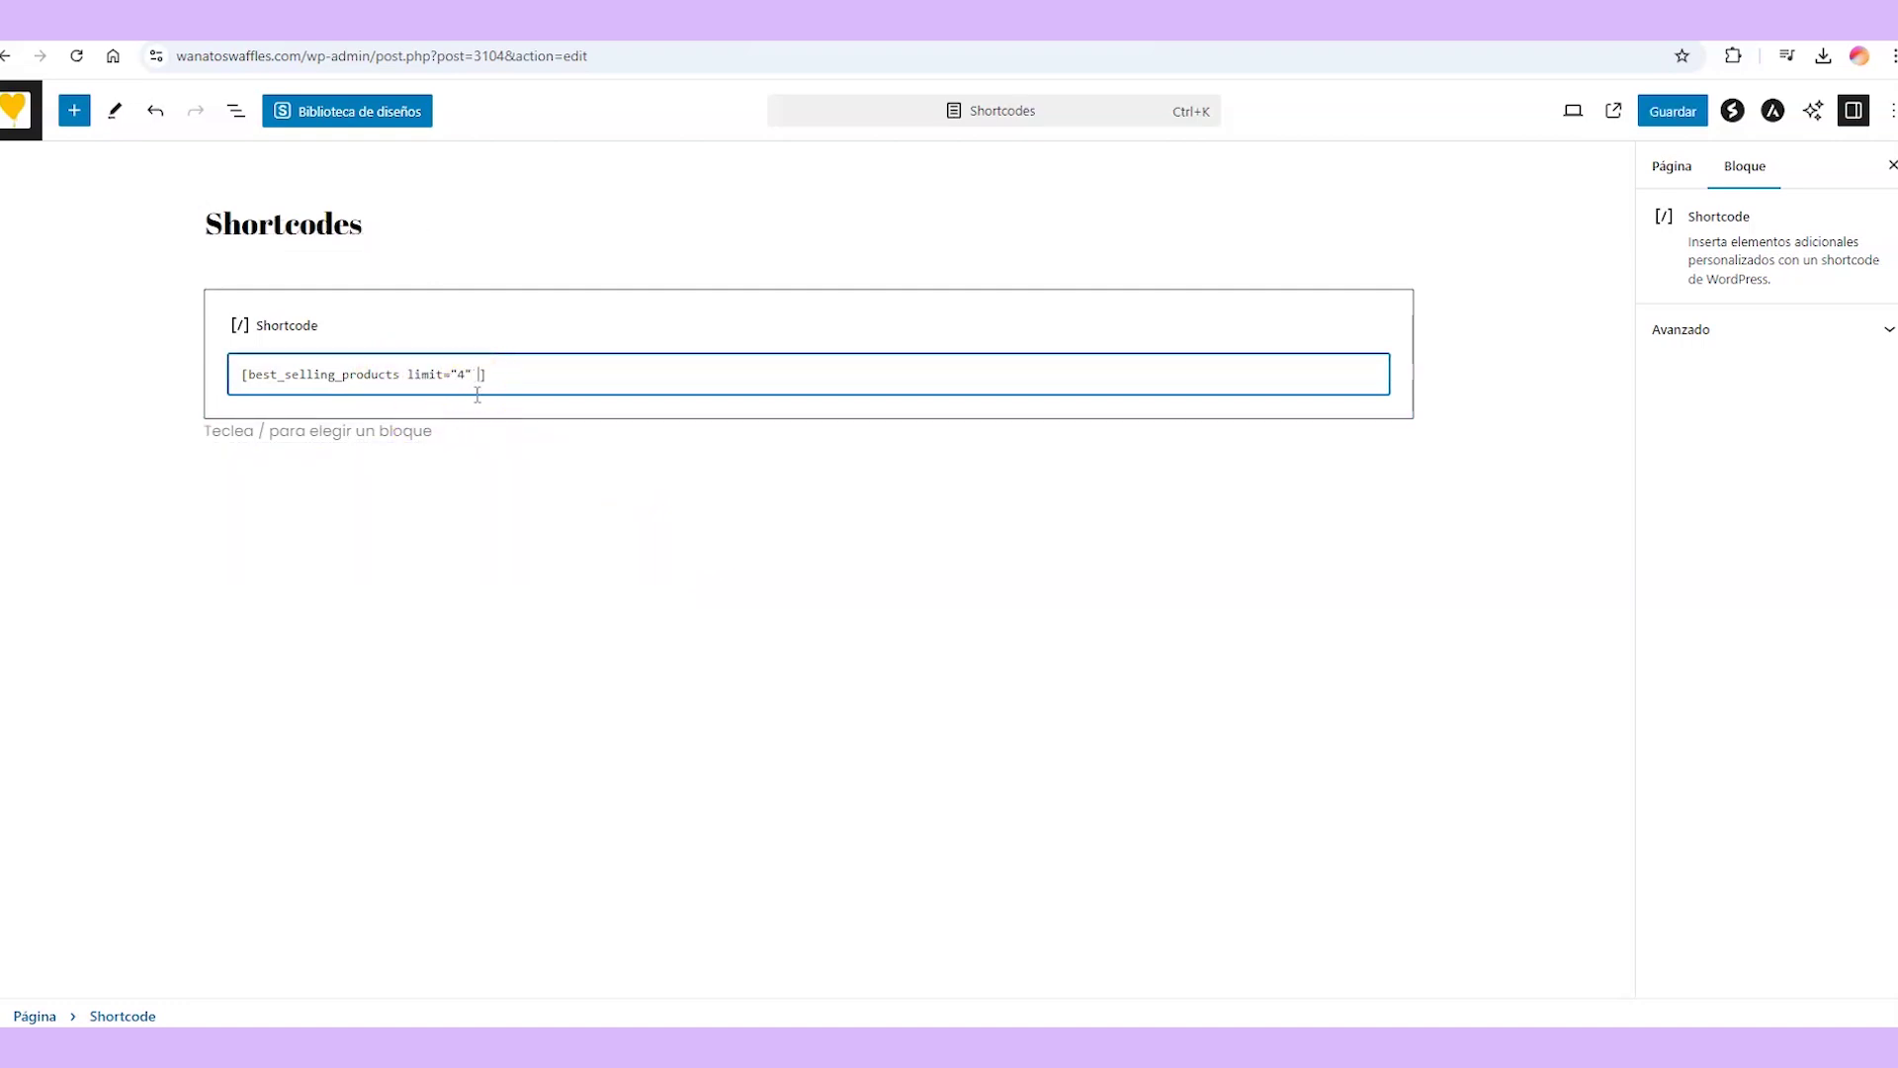
pyautogui.write('columns="4"')
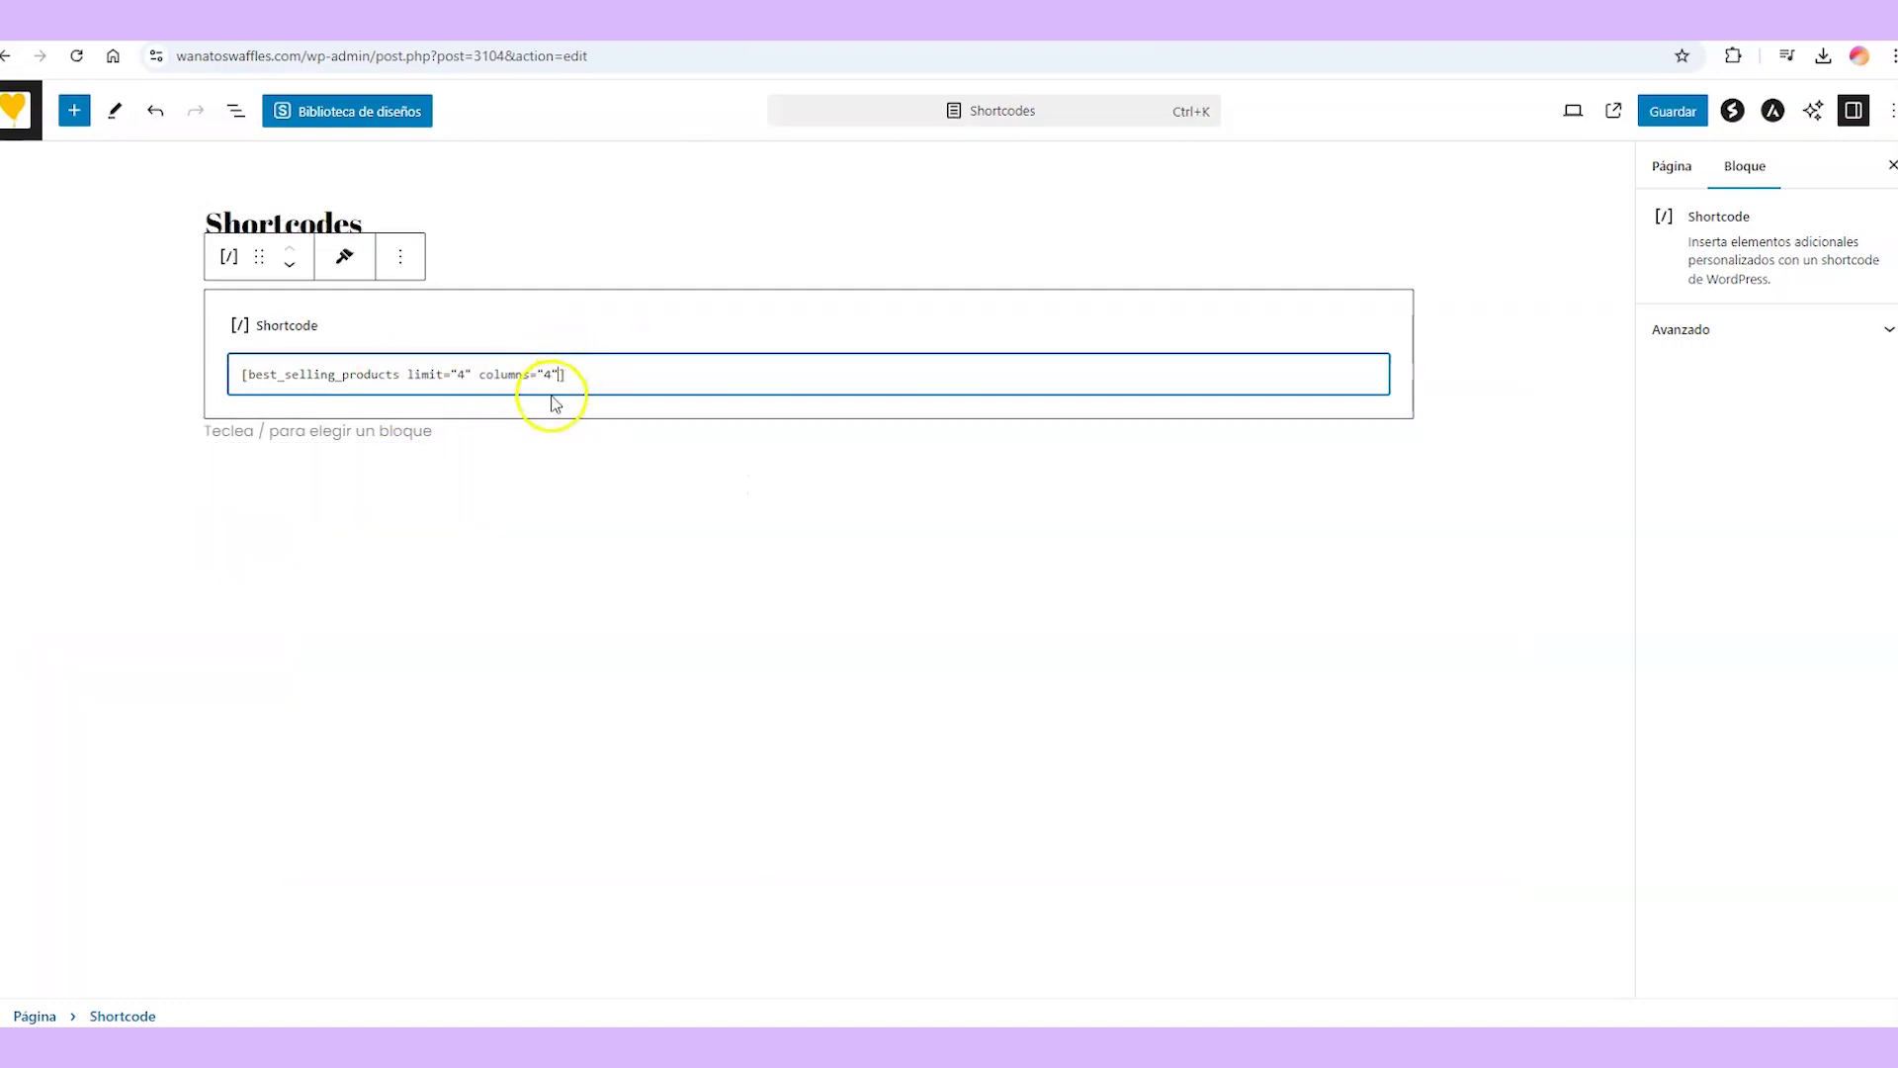
pyautogui.click(1670, 110)
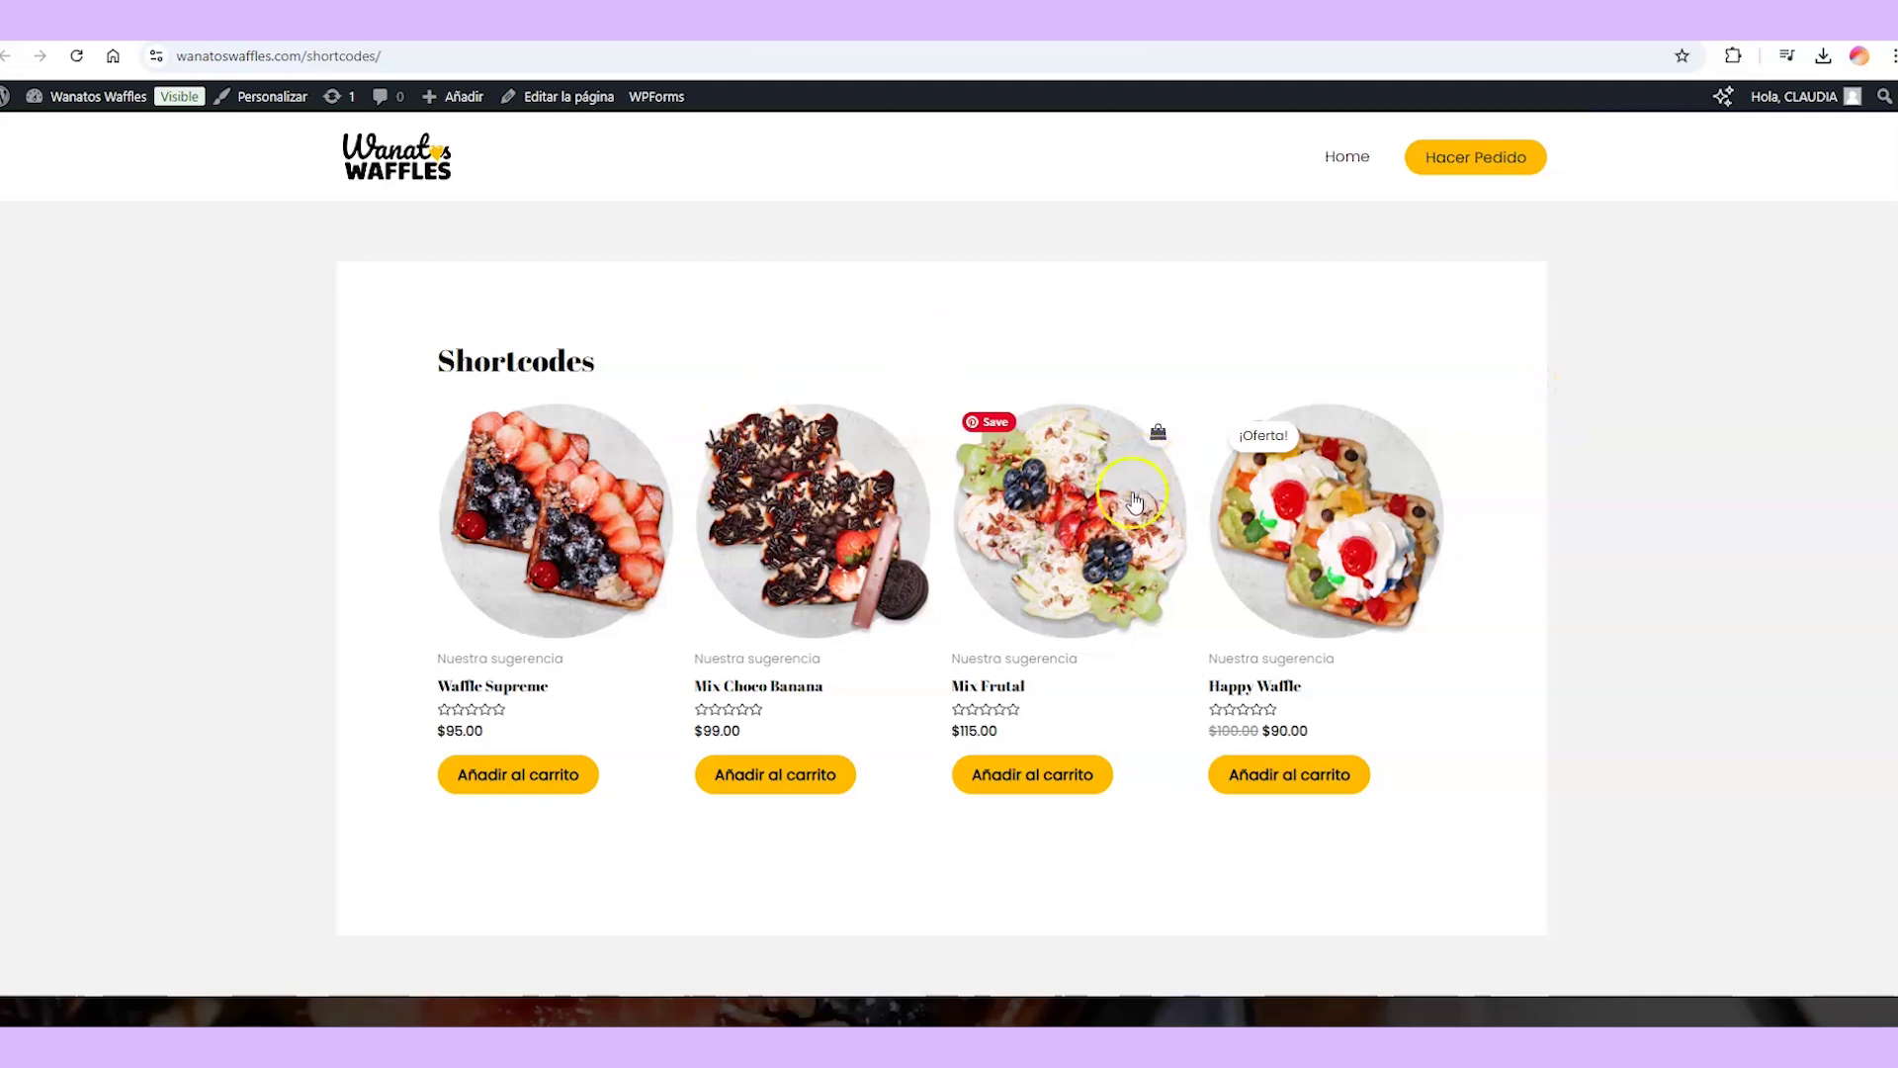
pyautogui.hotkey('ctrl', 'w')
# Change the best-selling products shortcode to columns="3", save the page and check the reloaded published version.
pyautogui.click(552, 374)
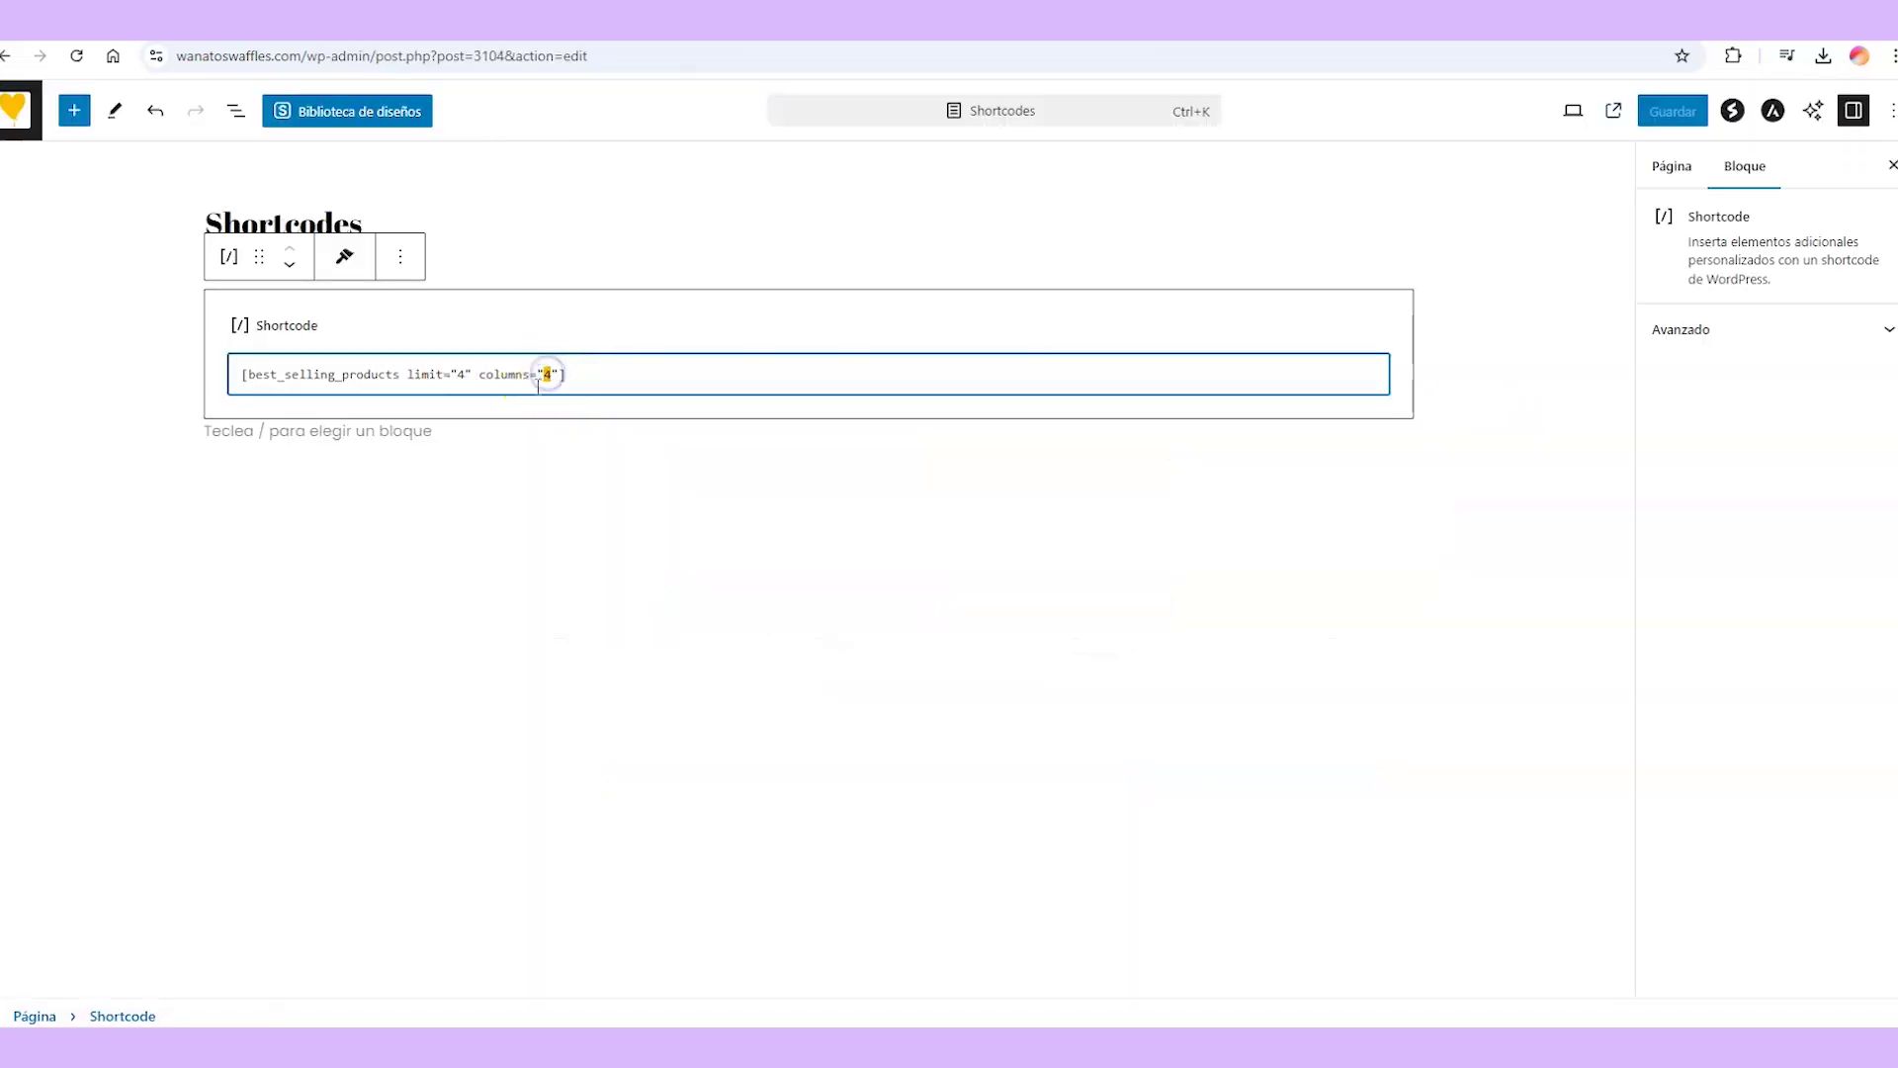
pyautogui.write('3')
pyautogui.click(1671, 108)
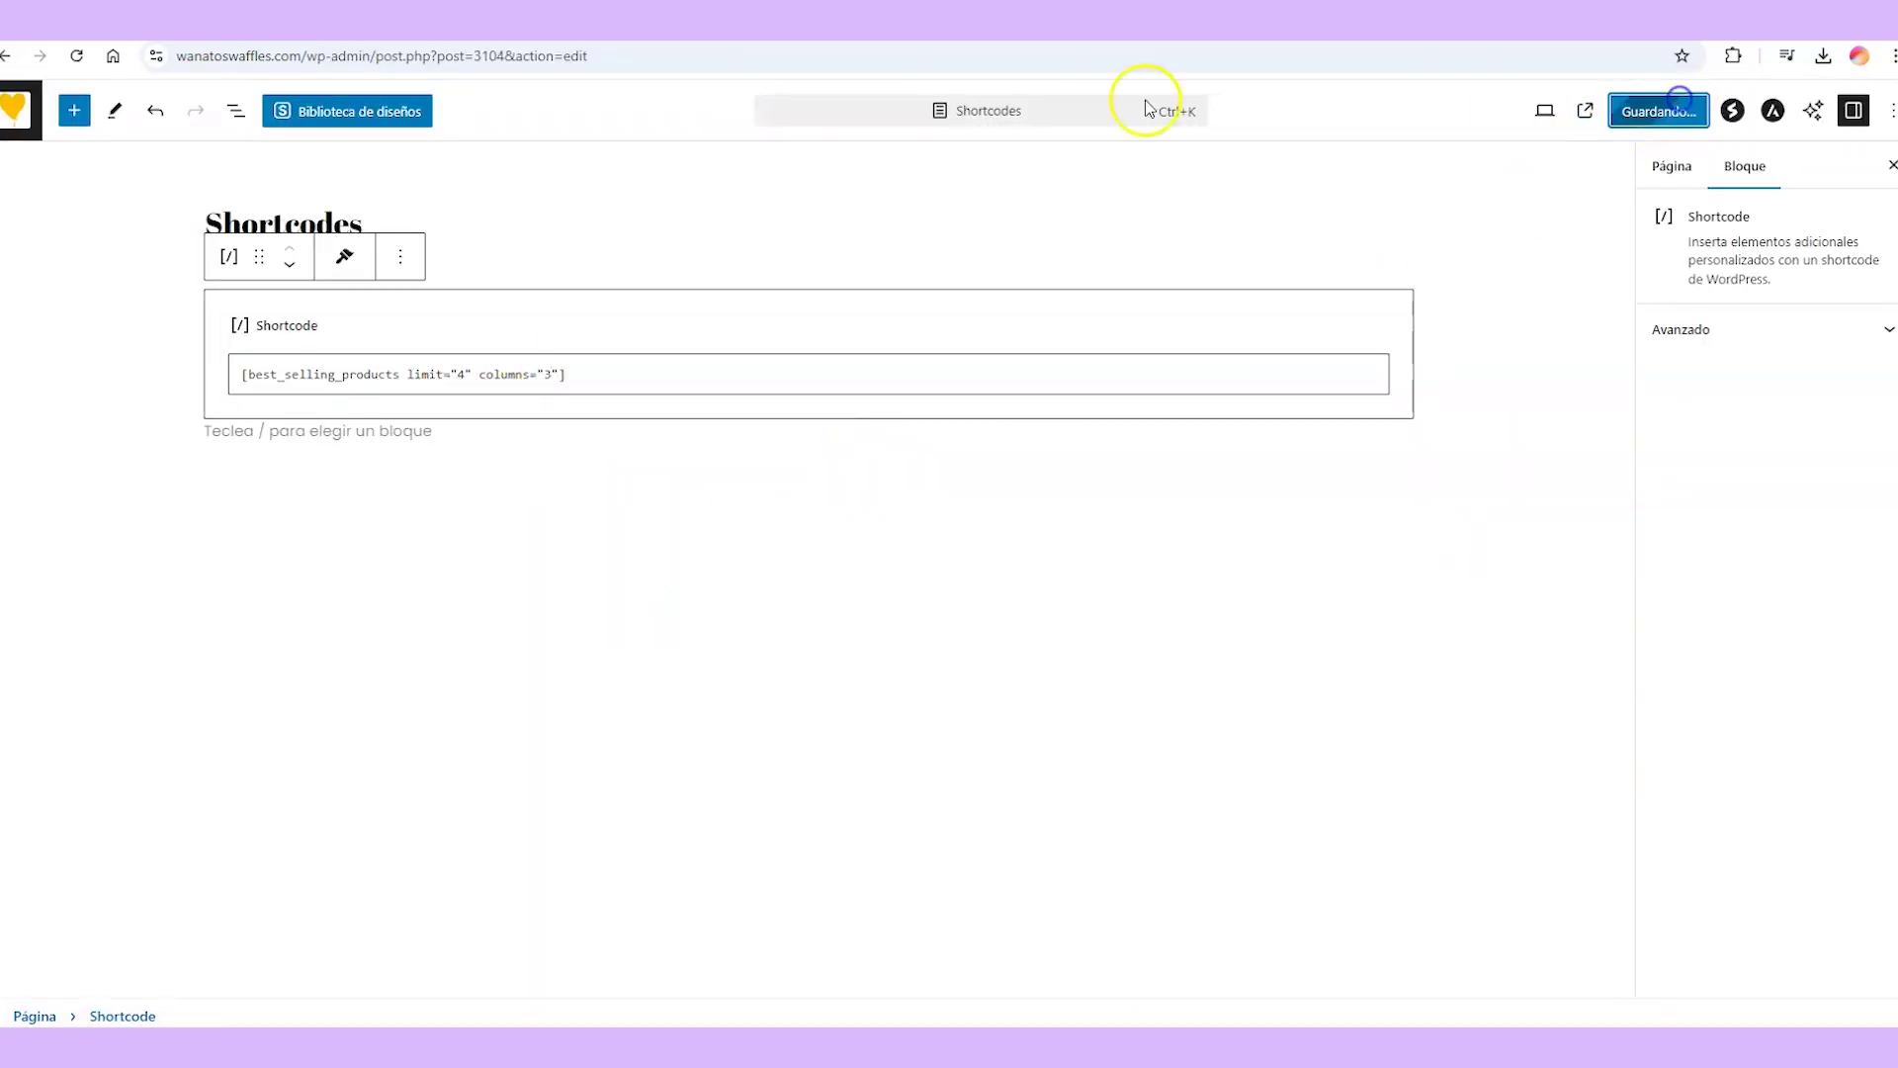
pyautogui.hotkey('ctrl', 'Tab')
pyautogui.click(76, 55)
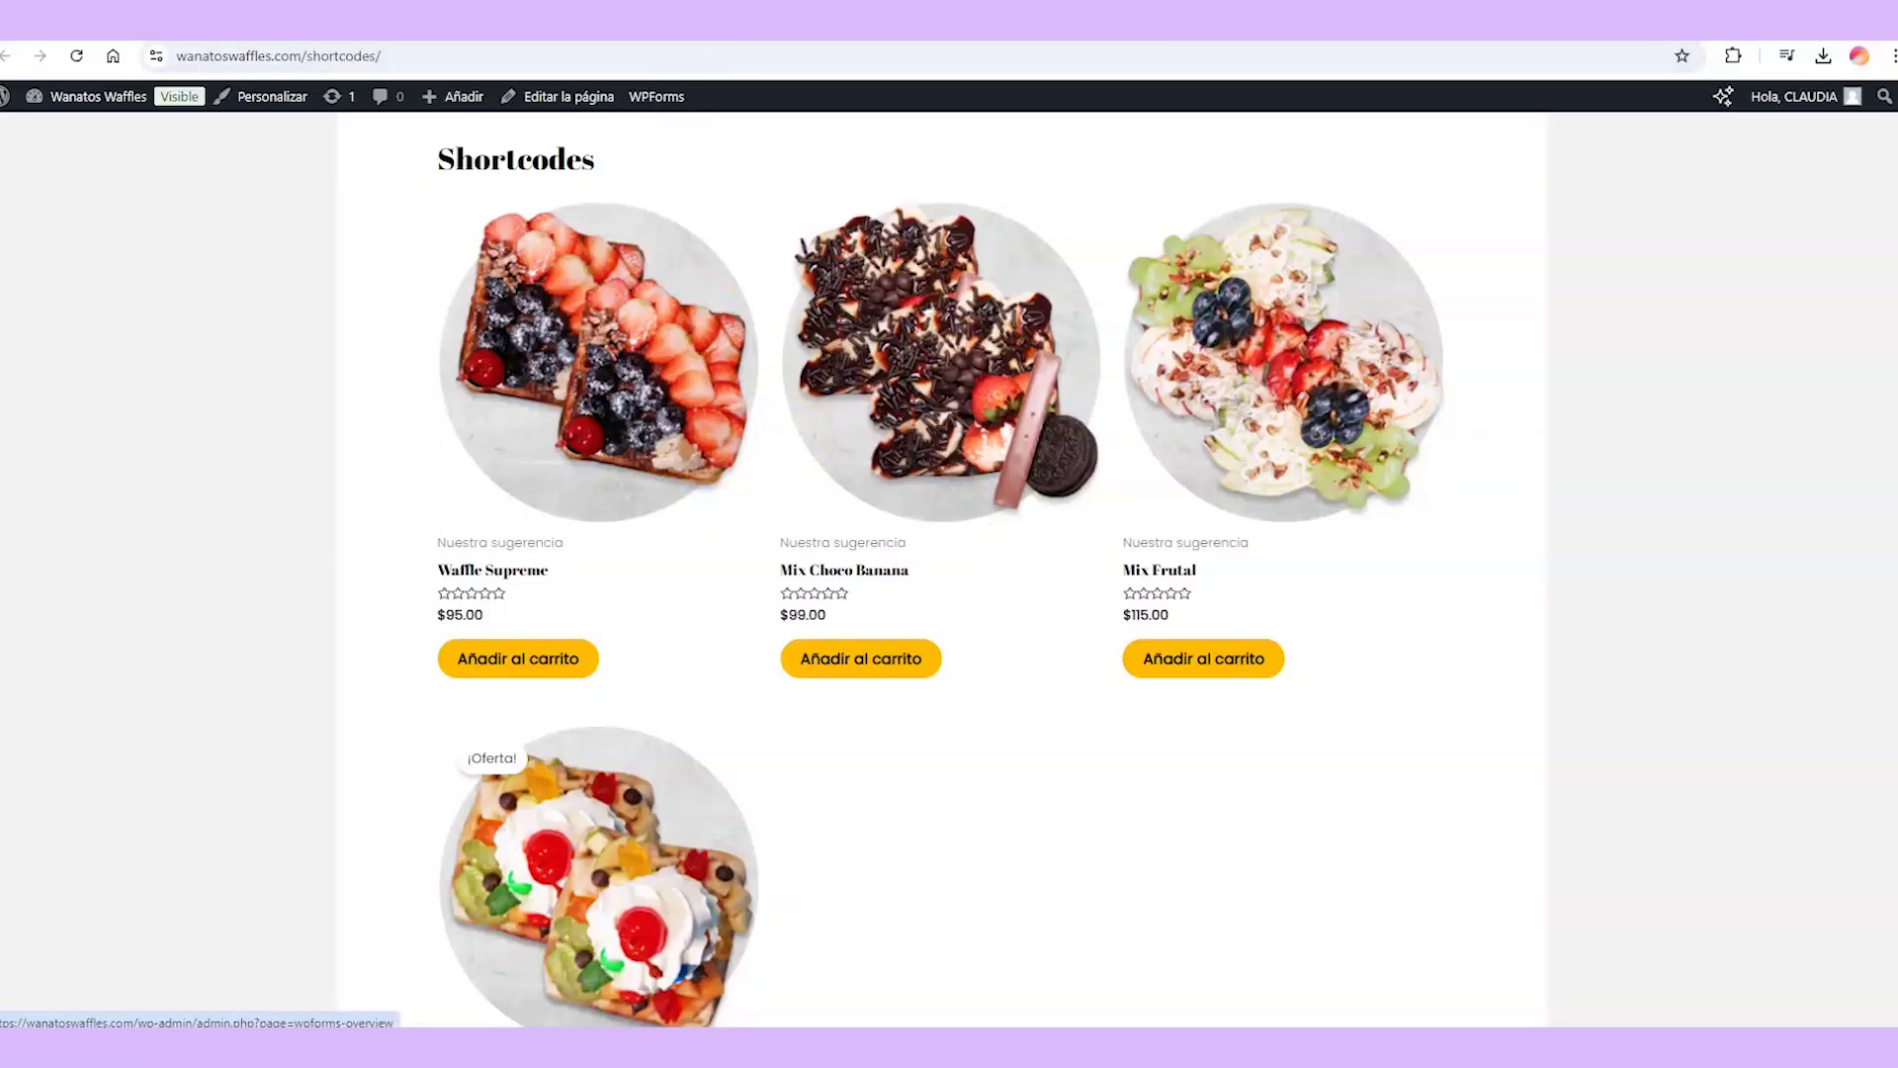
pyautogui.hotkey('ctrl', 'Tab')
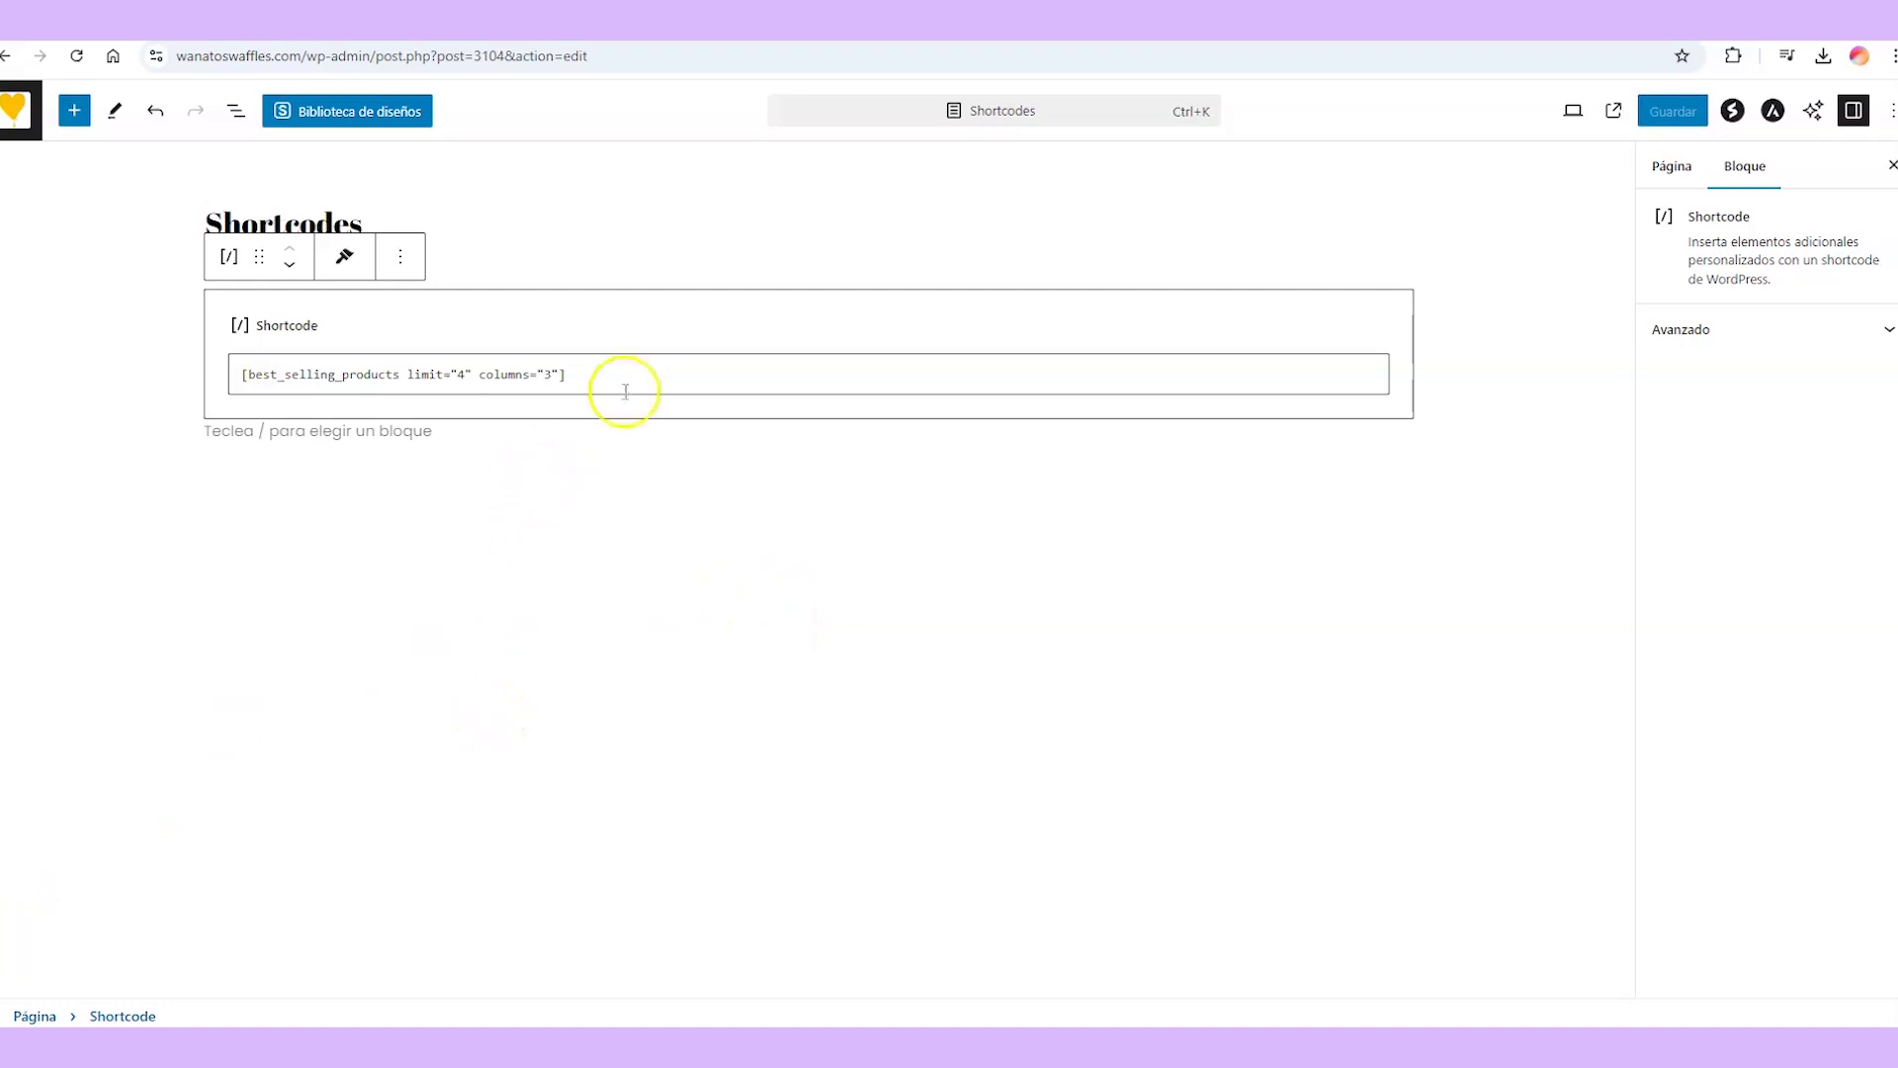
# Replace the whole shortcode with [top_rated_products], save the page and view its published version.
pyautogui.moveTo(622, 376); pyautogui.dragTo(225, 377)
pyautogui.write('[top_rated_products]')
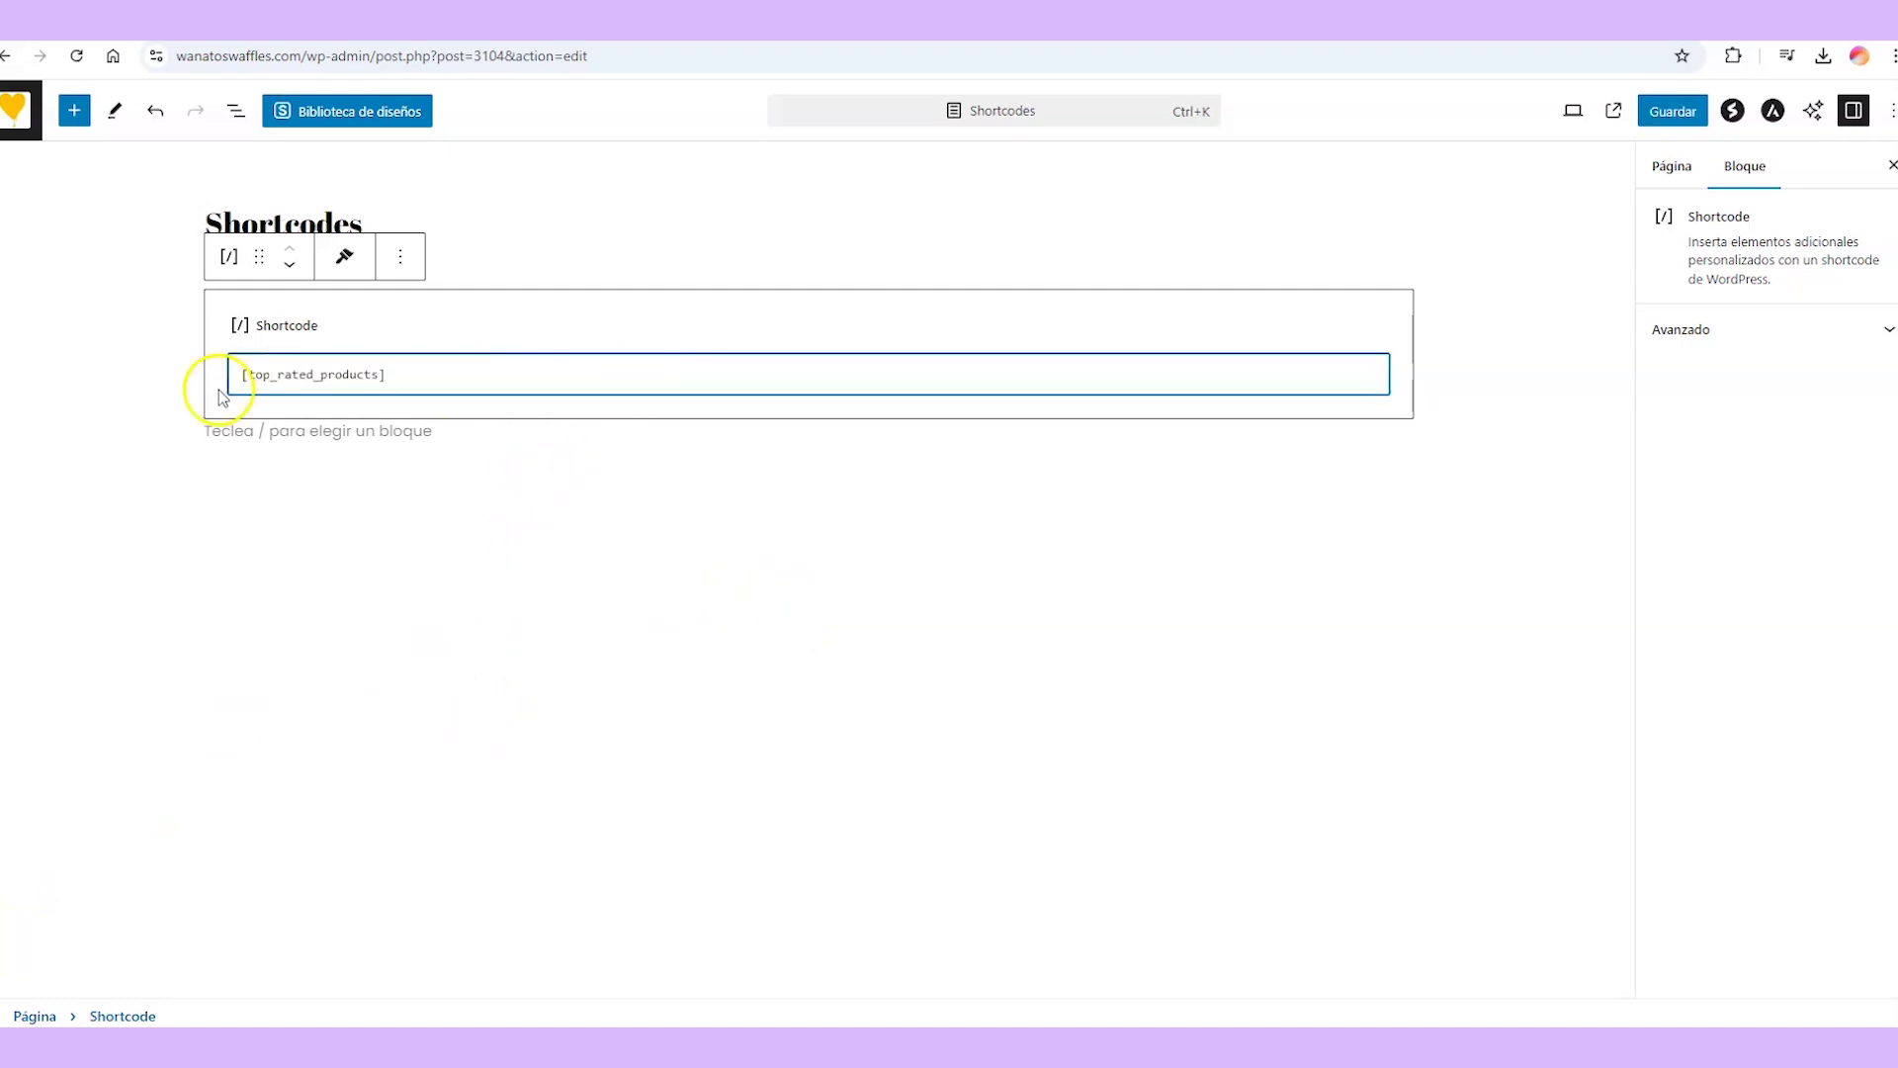
pyautogui.click(296, 543)
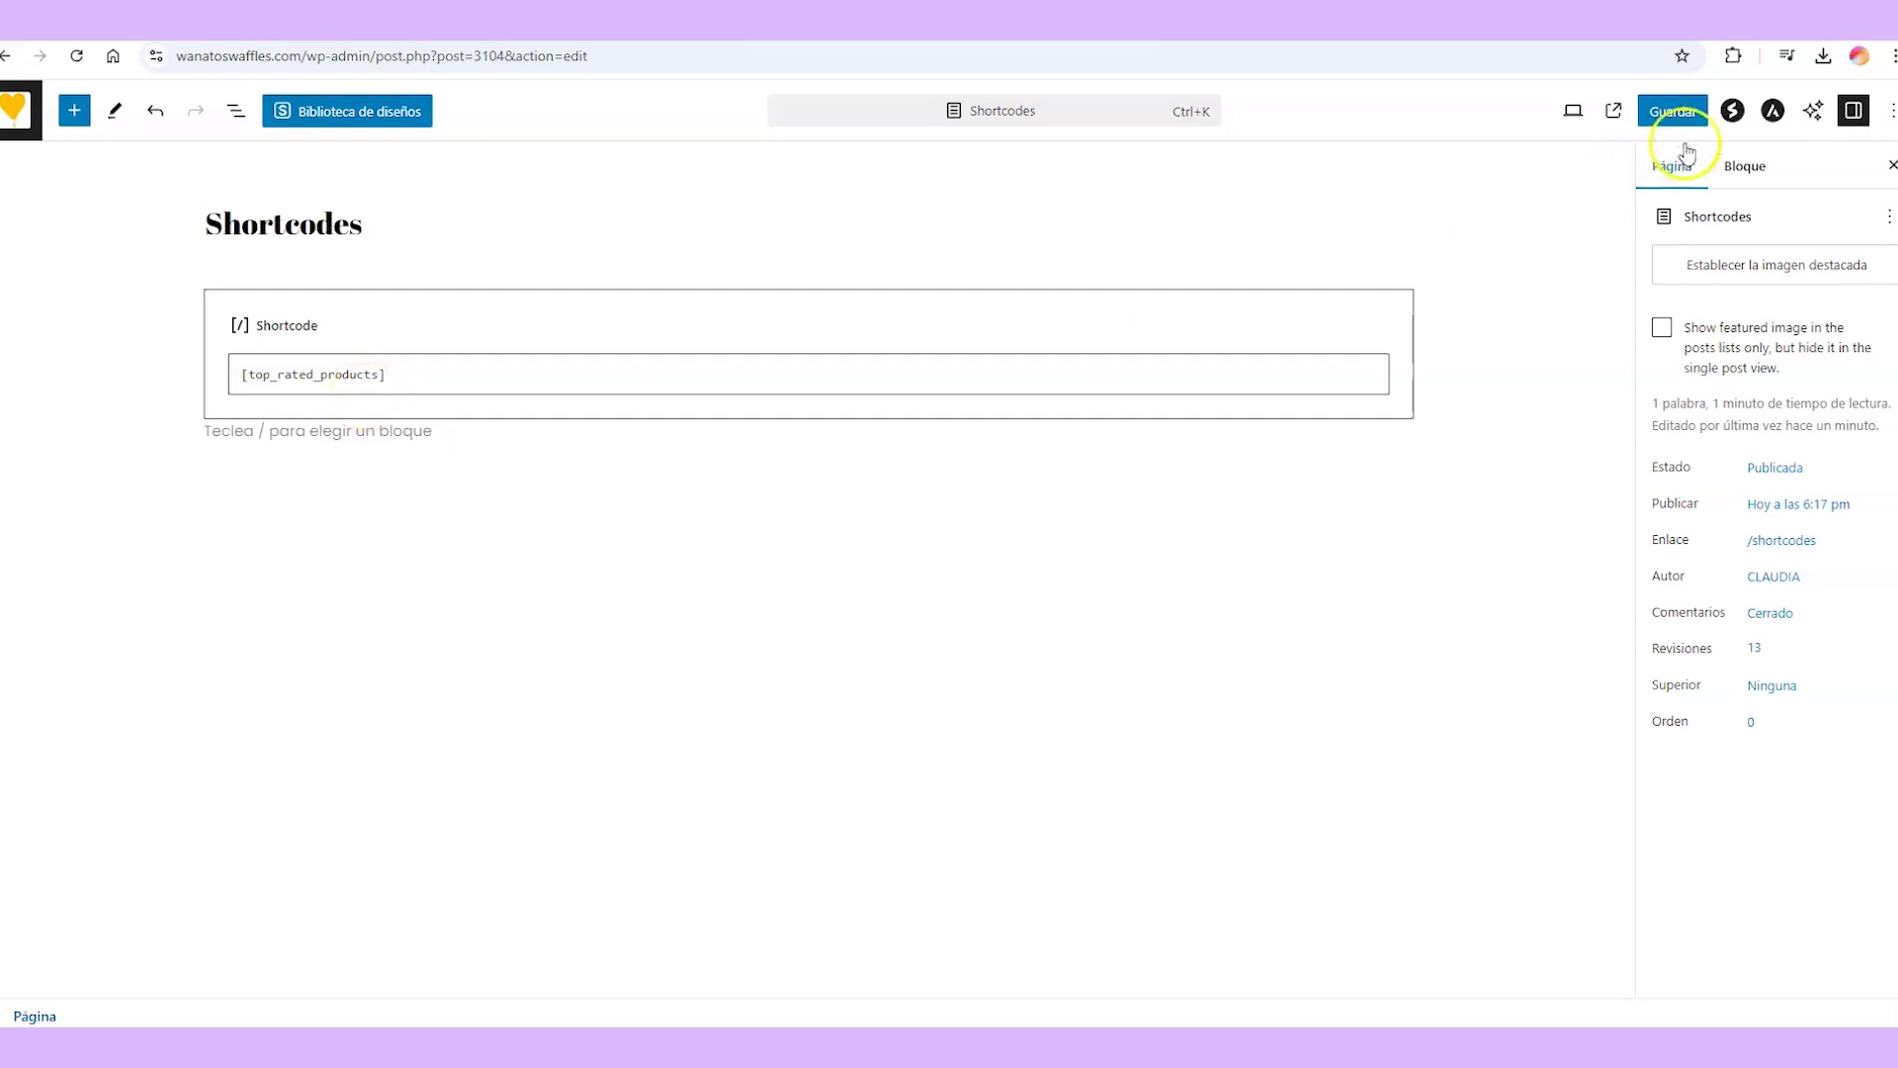
pyautogui.click(1673, 111)
pyautogui.click(1591, 112)
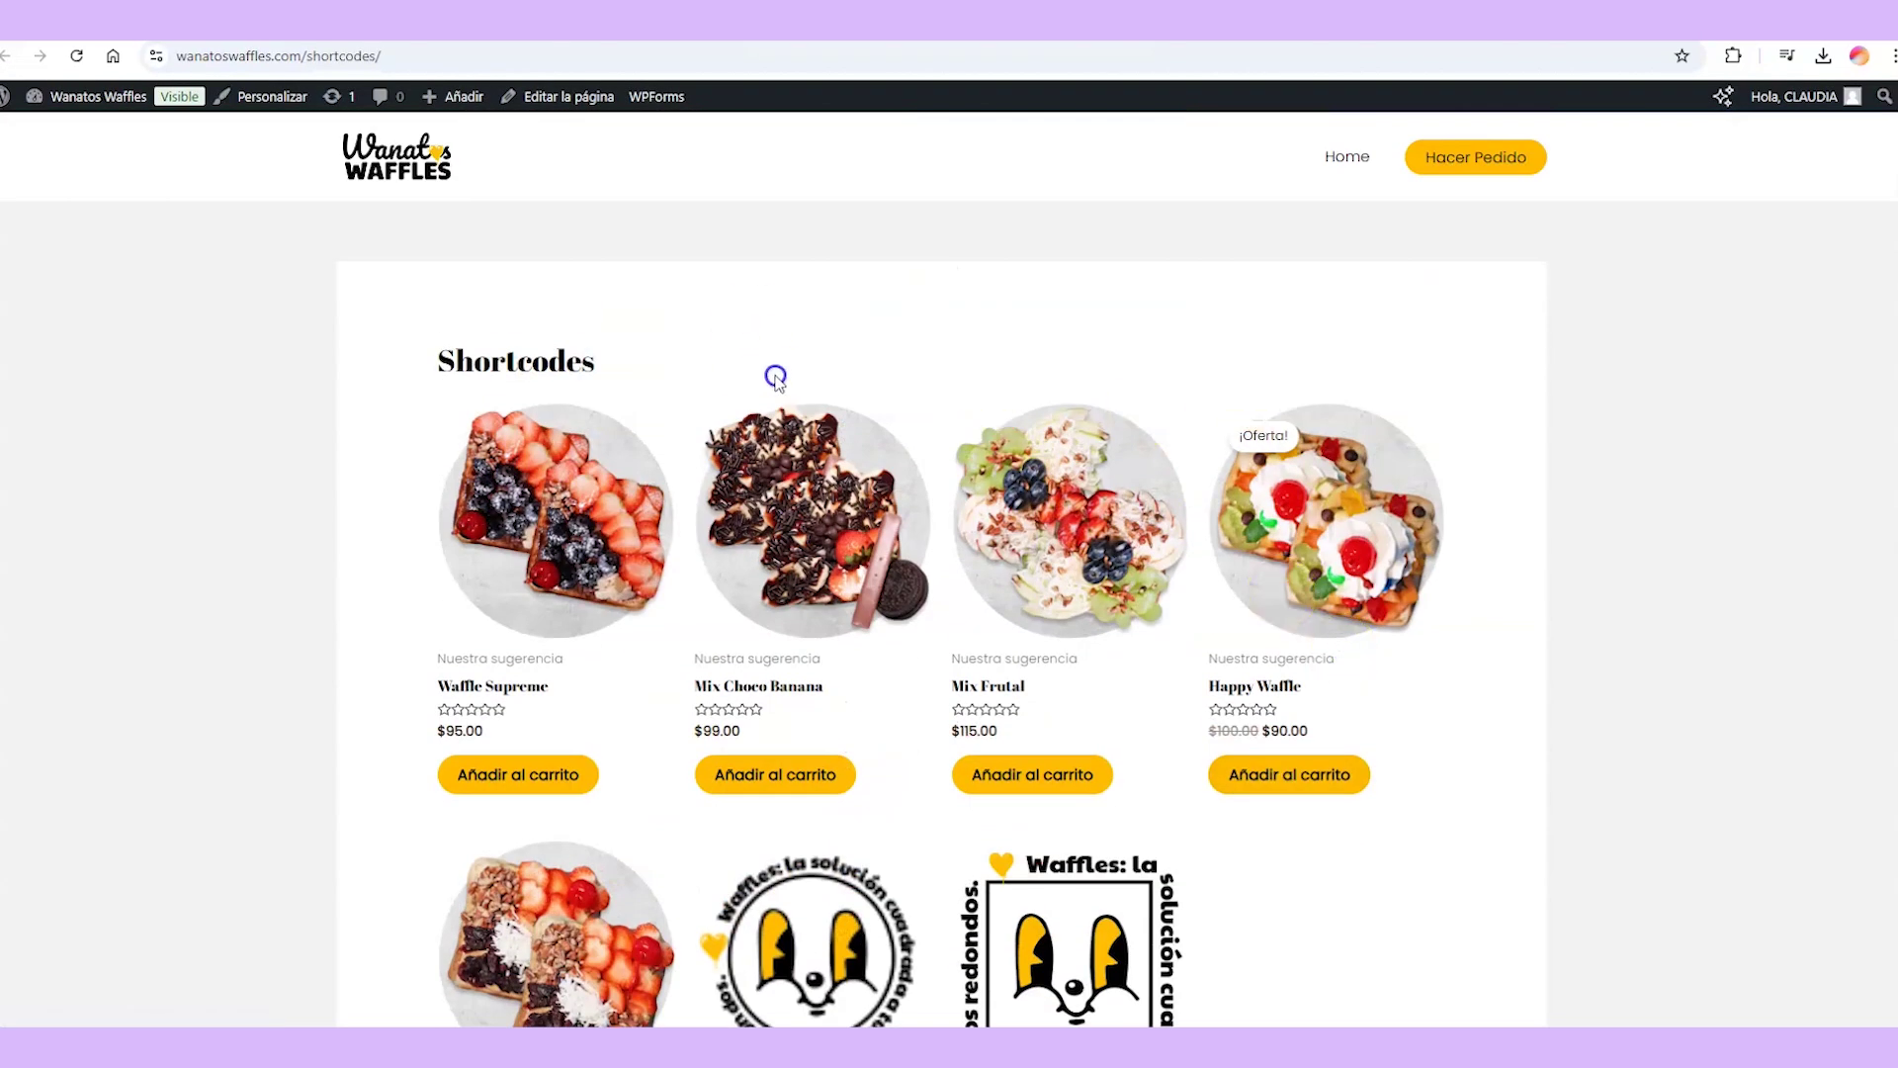
pyautogui.scroll(-2, 814, 386)
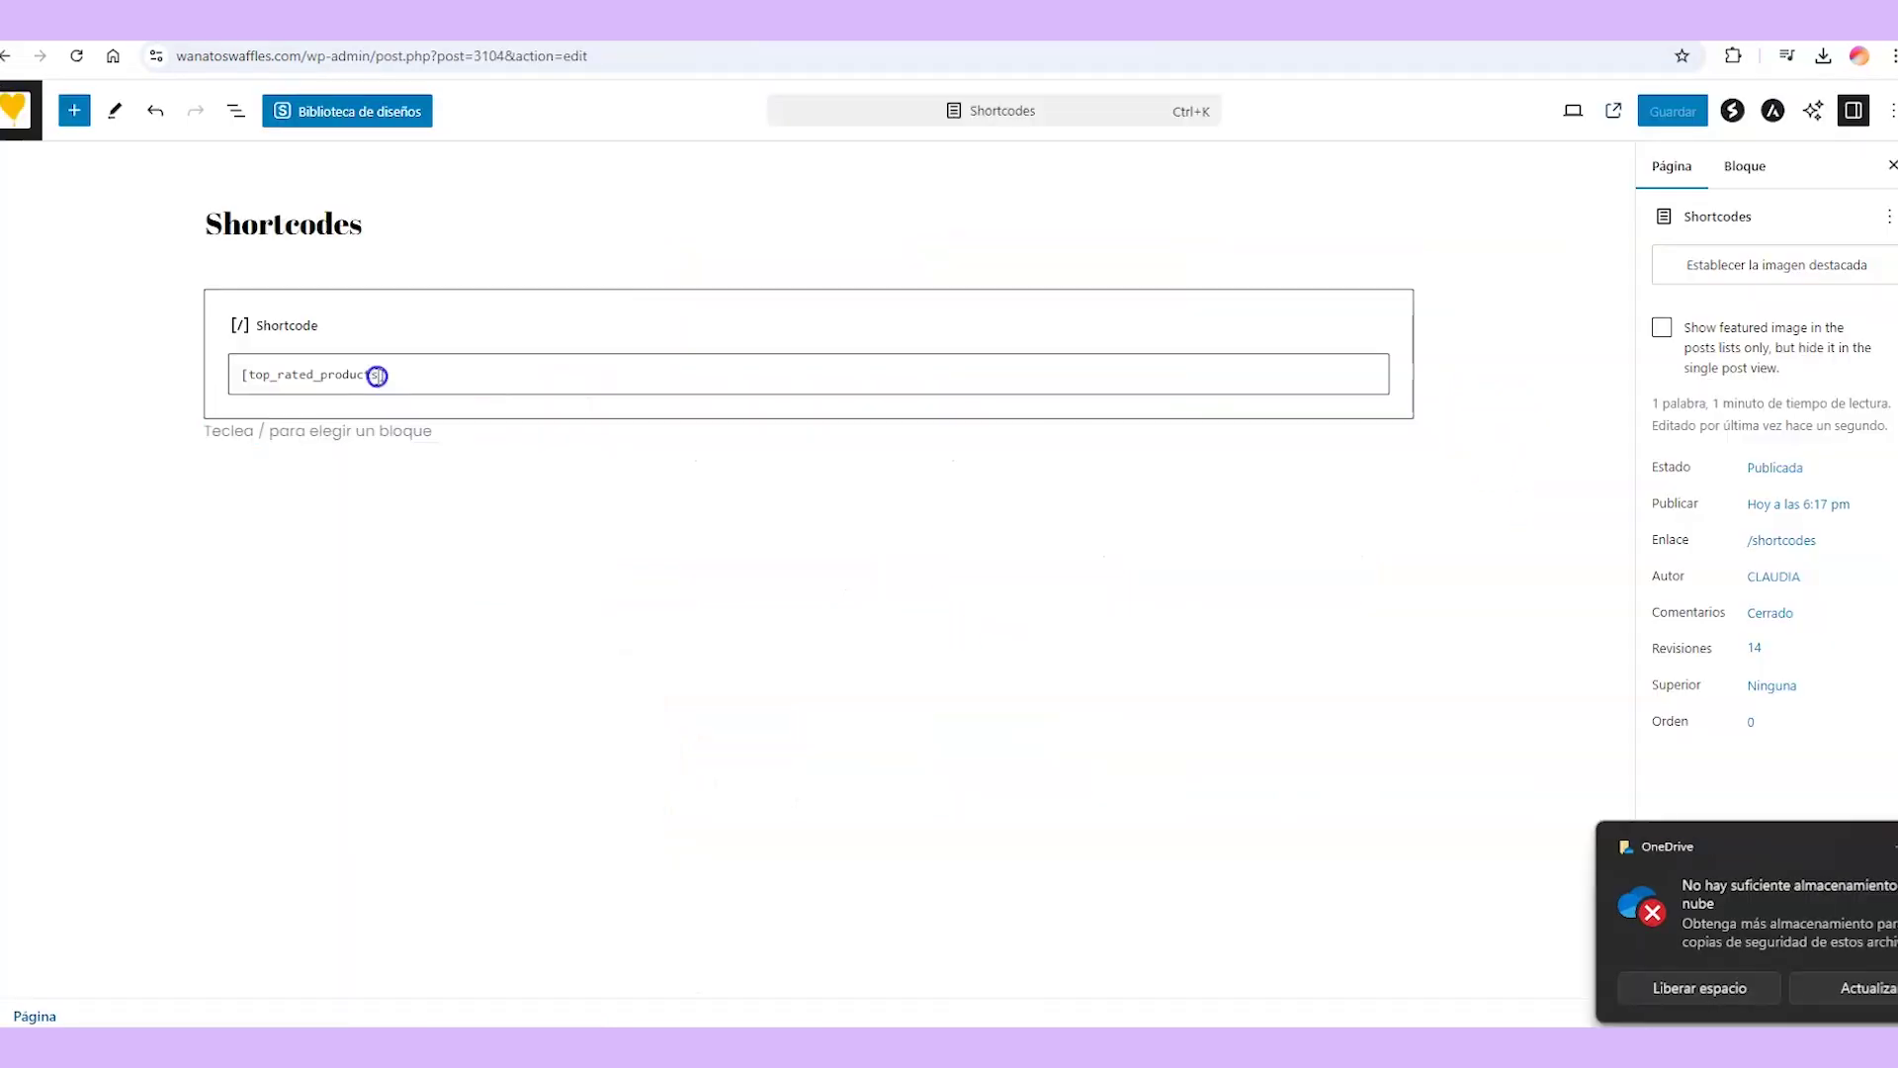
# Add category="nuestras-sugerencias" to the top-rated products shortcode, save the page and check the product categories on the published version.
pyautogui.click(450, 465)
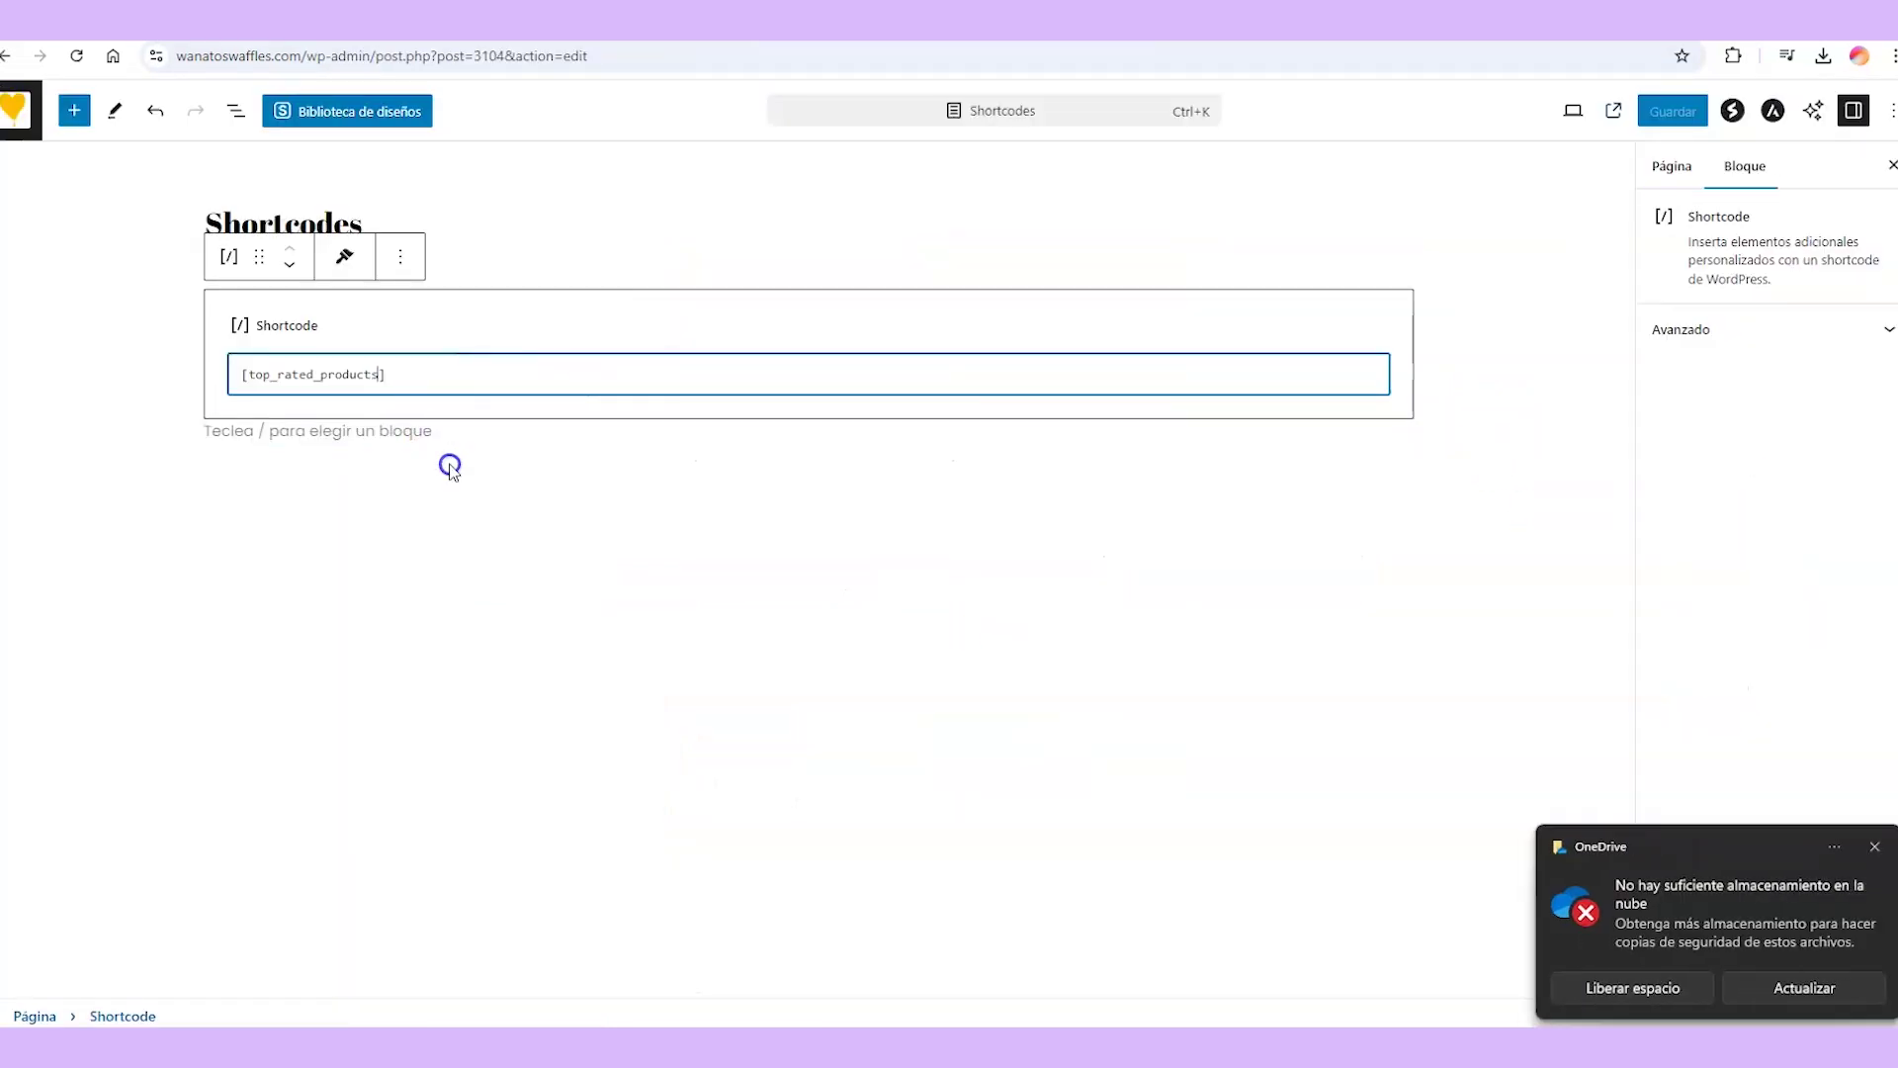
pyautogui.write('category="ropa"')
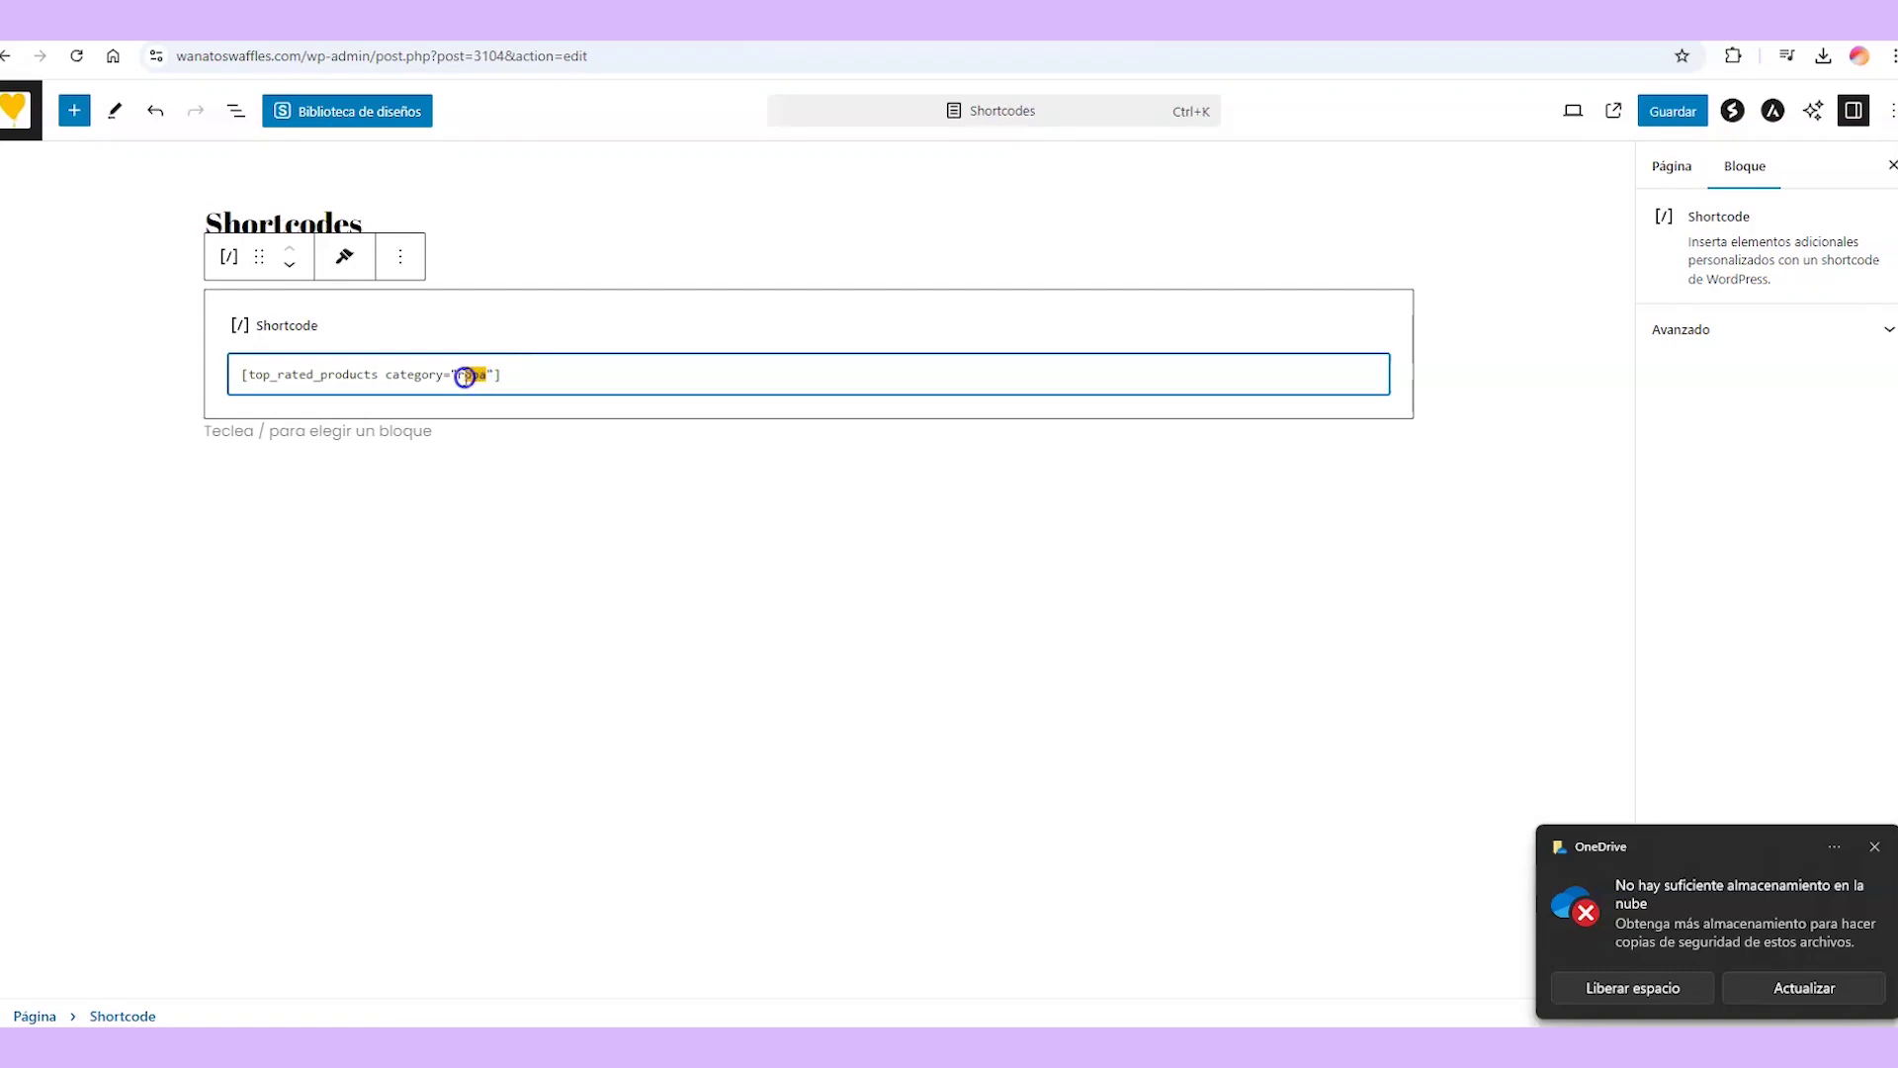
pyautogui.write('nuestras-sugerencias')
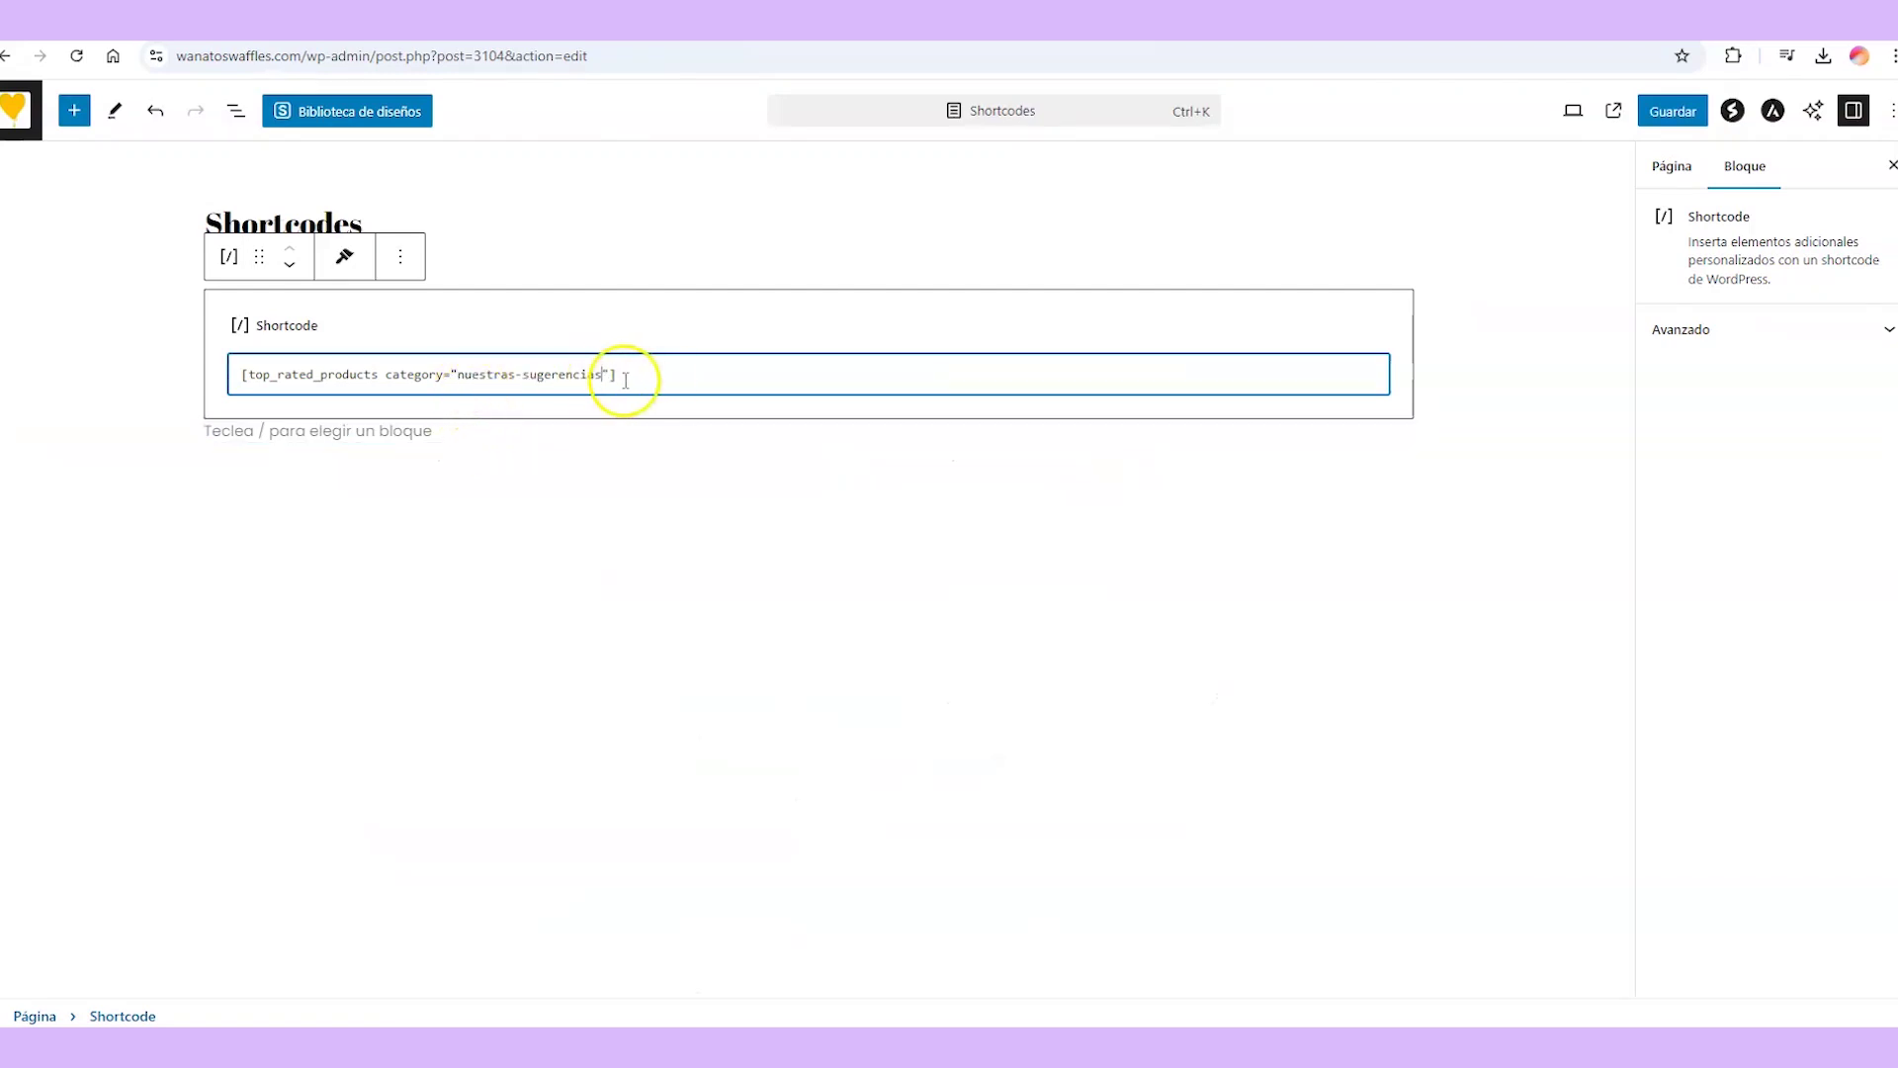
pyautogui.moveTo(458, 377); pyautogui.dragTo(565, 377)
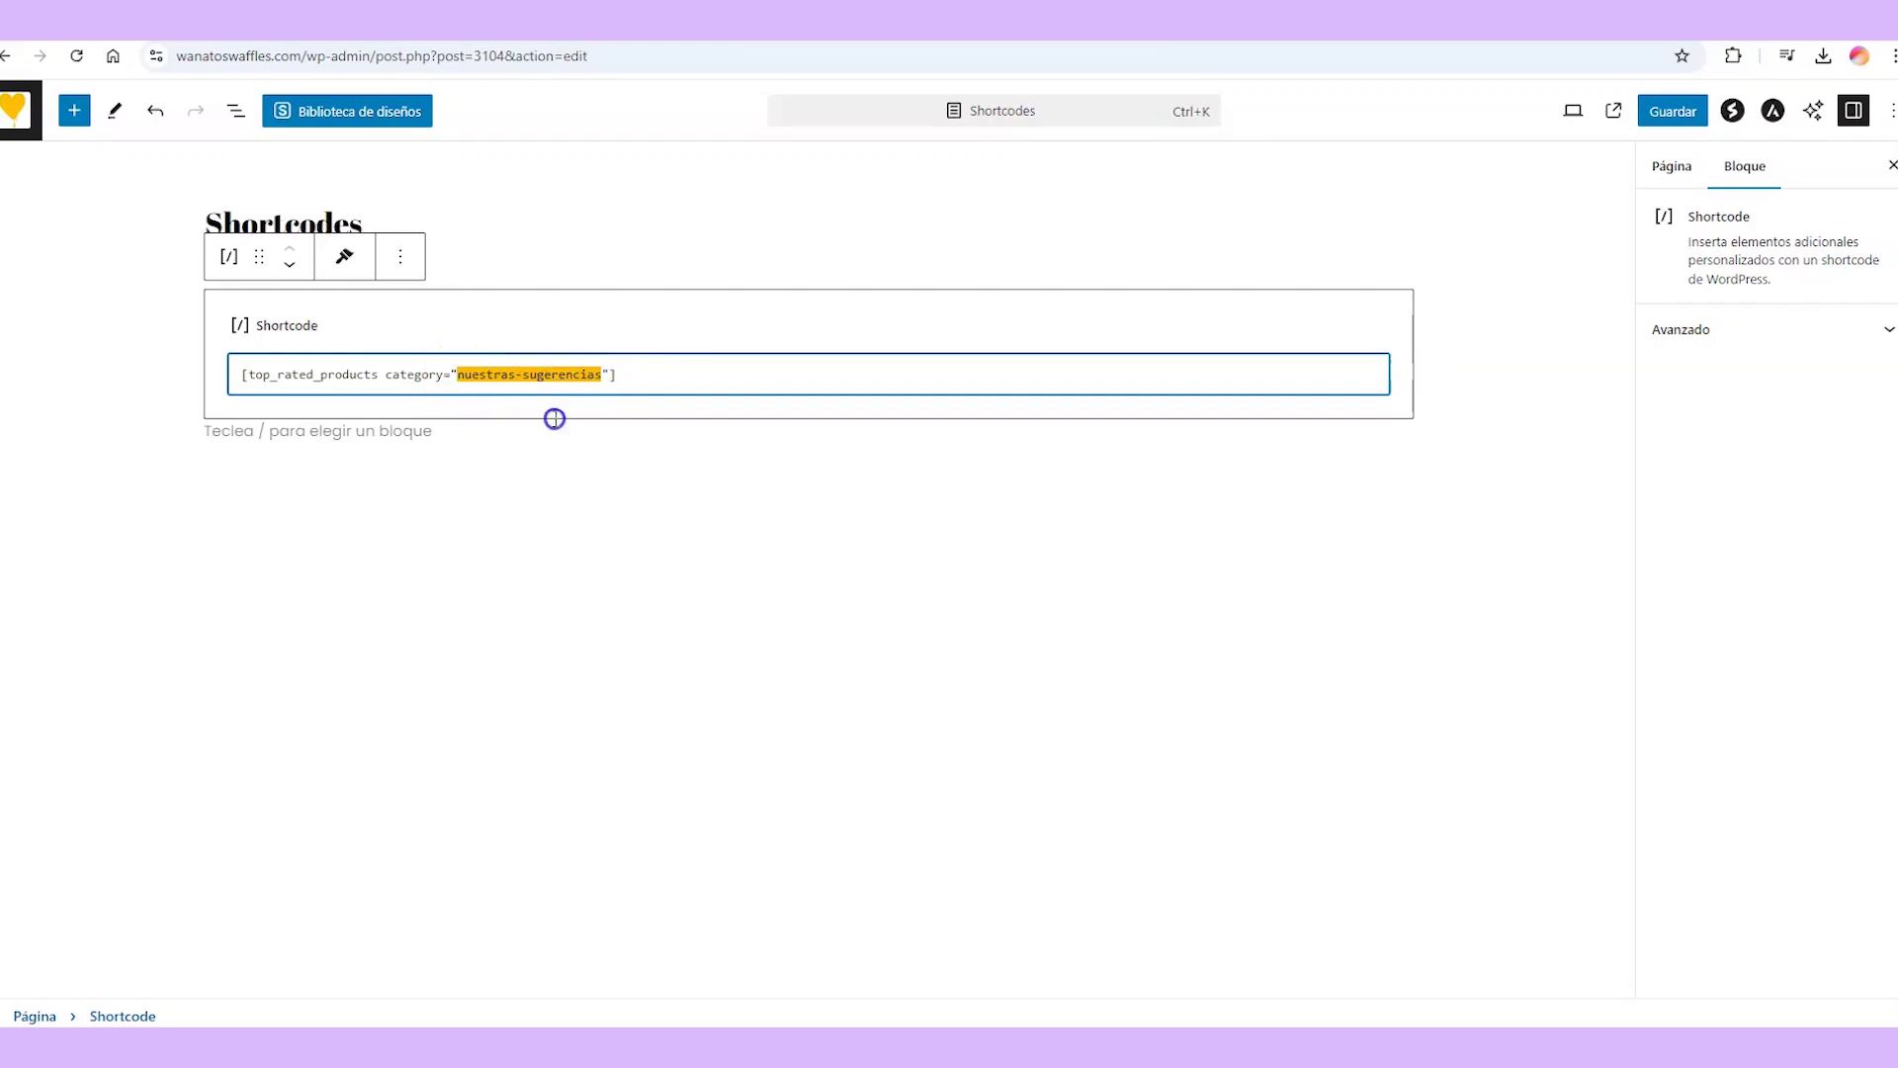
pyautogui.click(1673, 111)
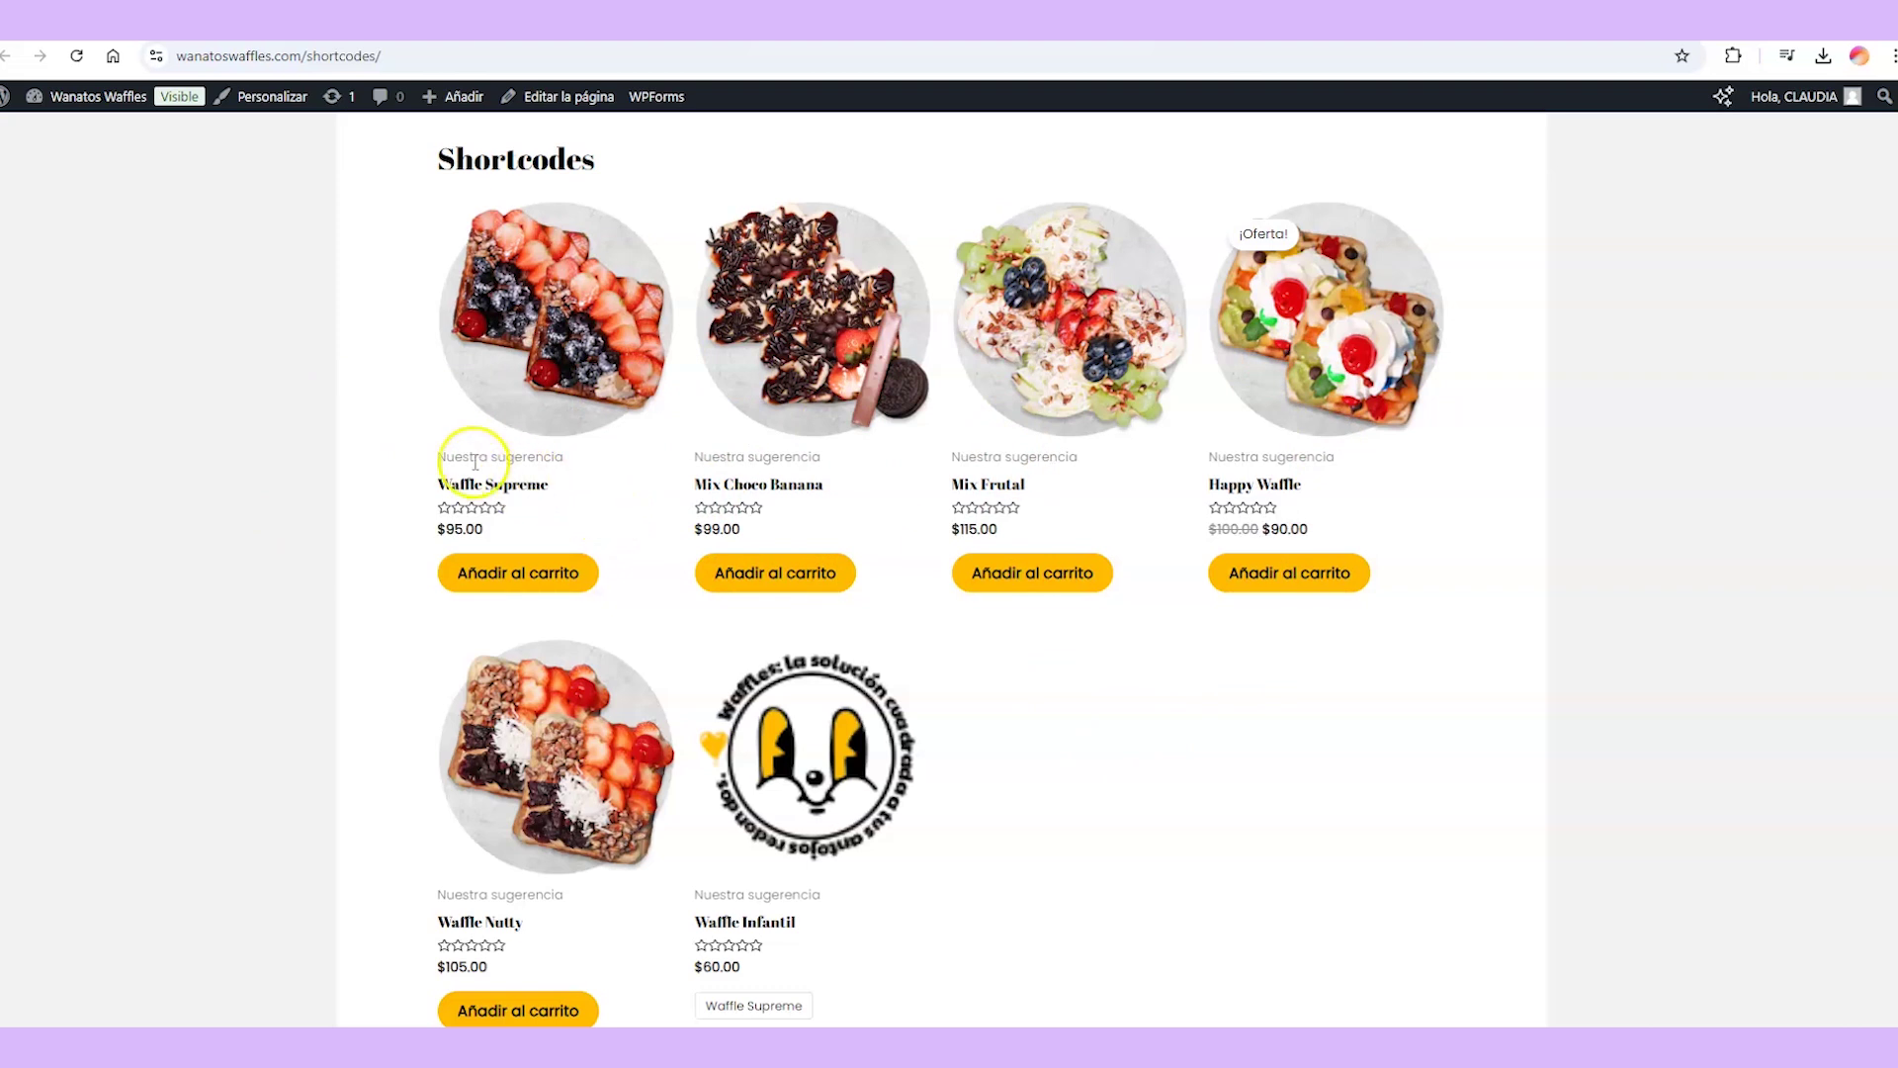
pyautogui.moveTo(476, 463); pyautogui.dragTo(593, 478)
pyautogui.click(432, 464)
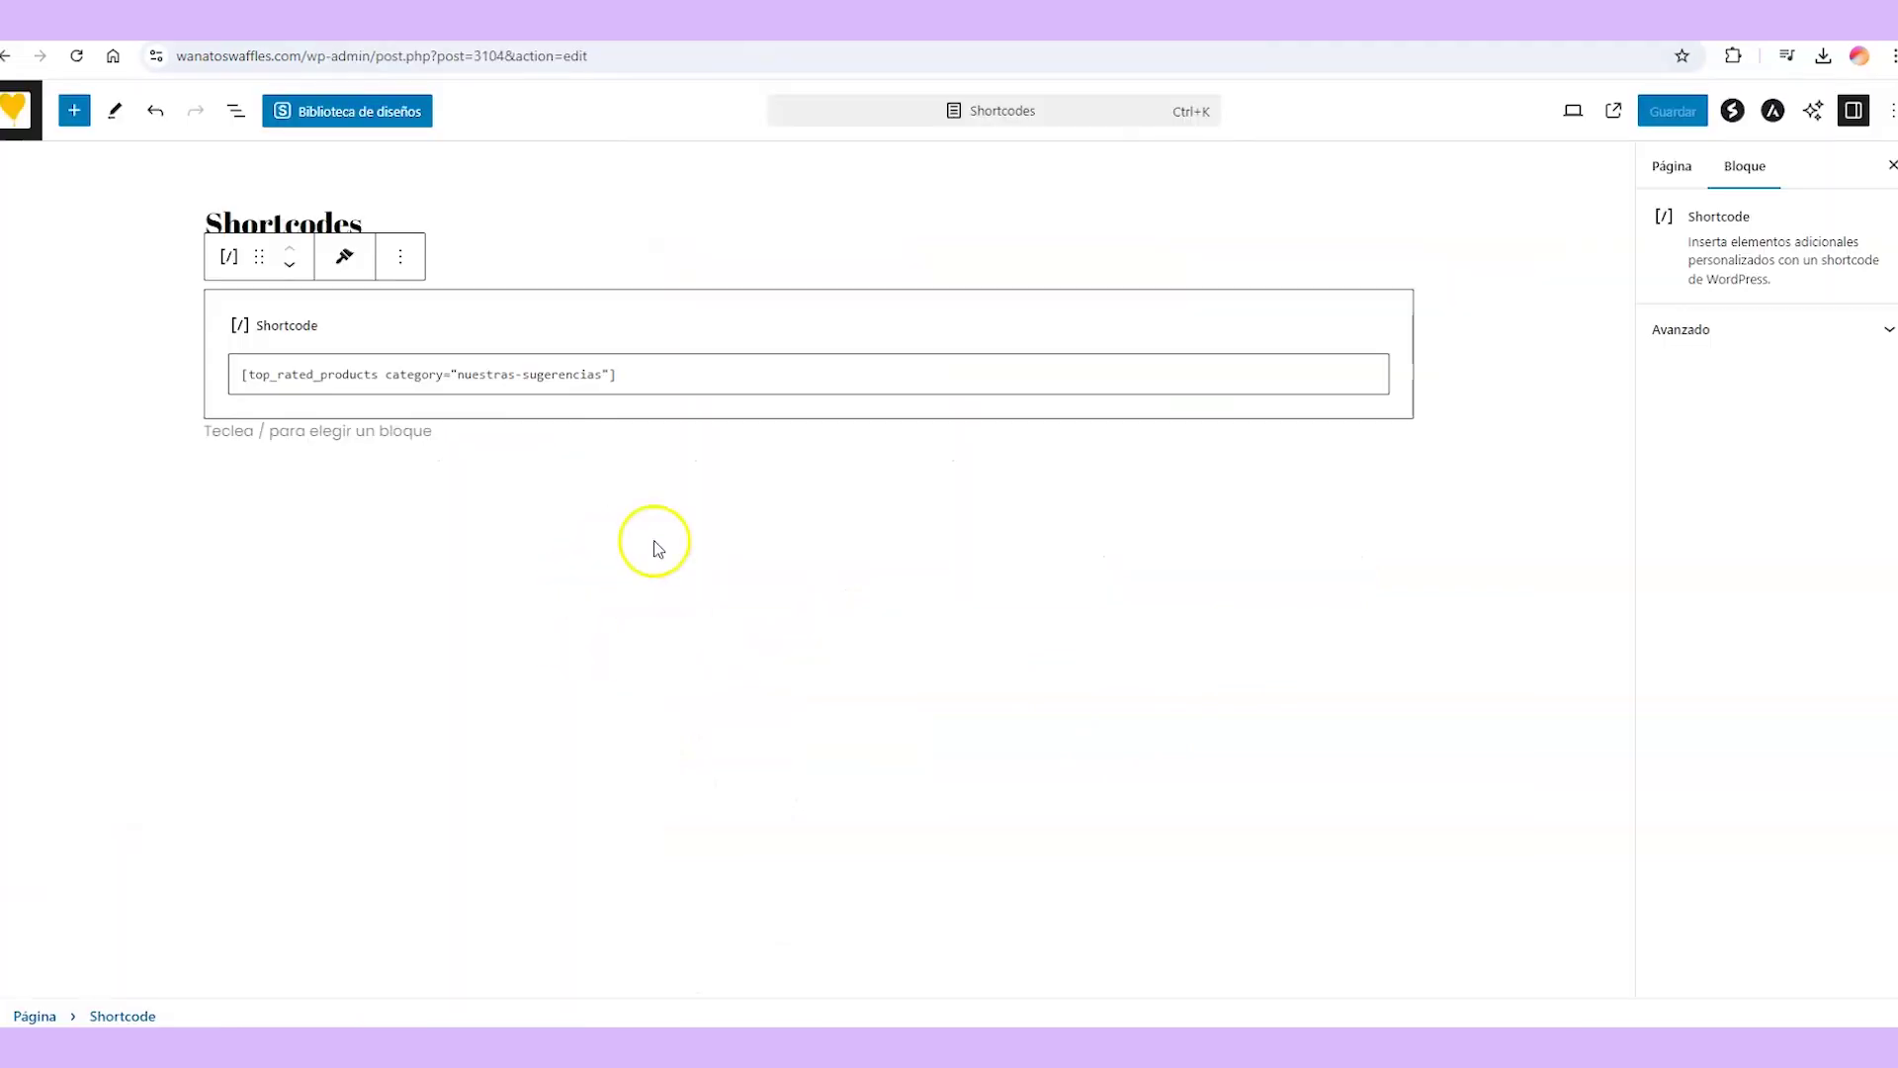
# Replace the whole shortcode with [recent_products], save the page and look through its published version.
pyautogui.moveTo(661, 372); pyautogui.dragTo(257, 372)
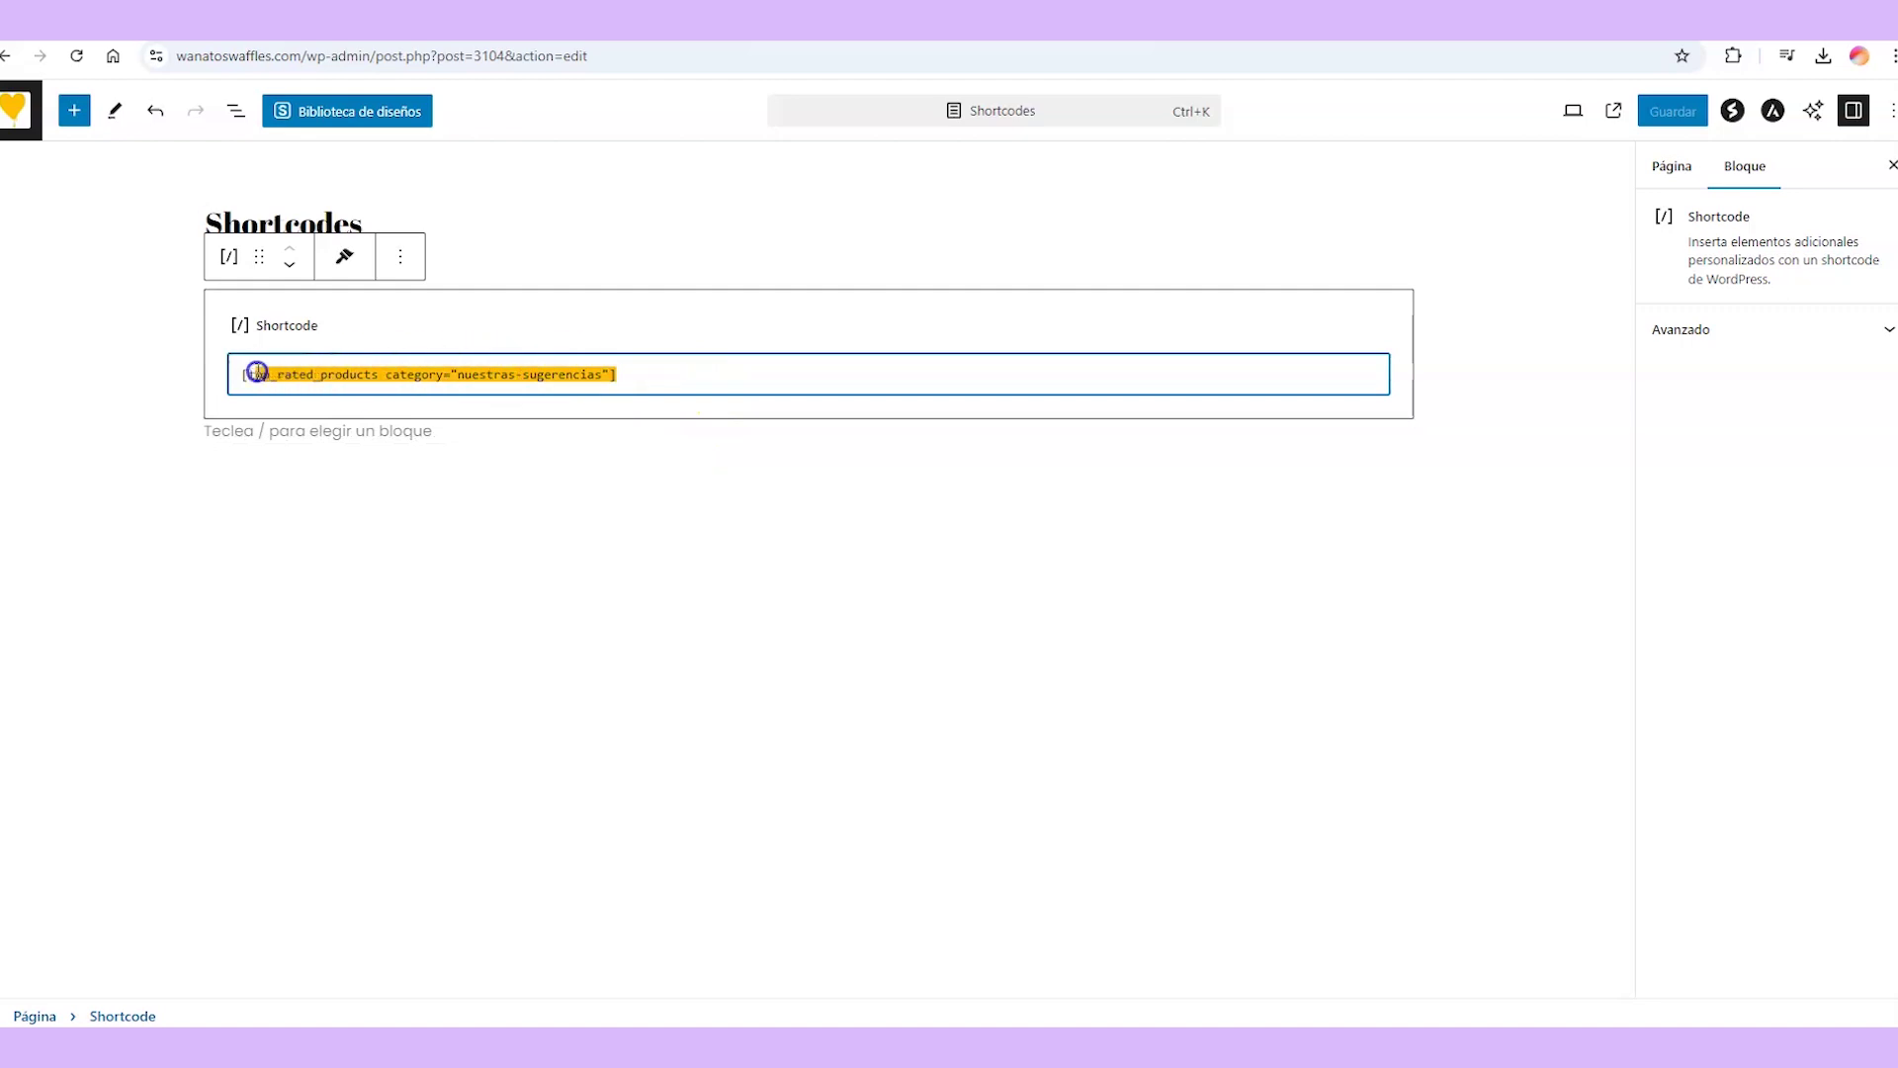
pyautogui.write('[recent_products]')
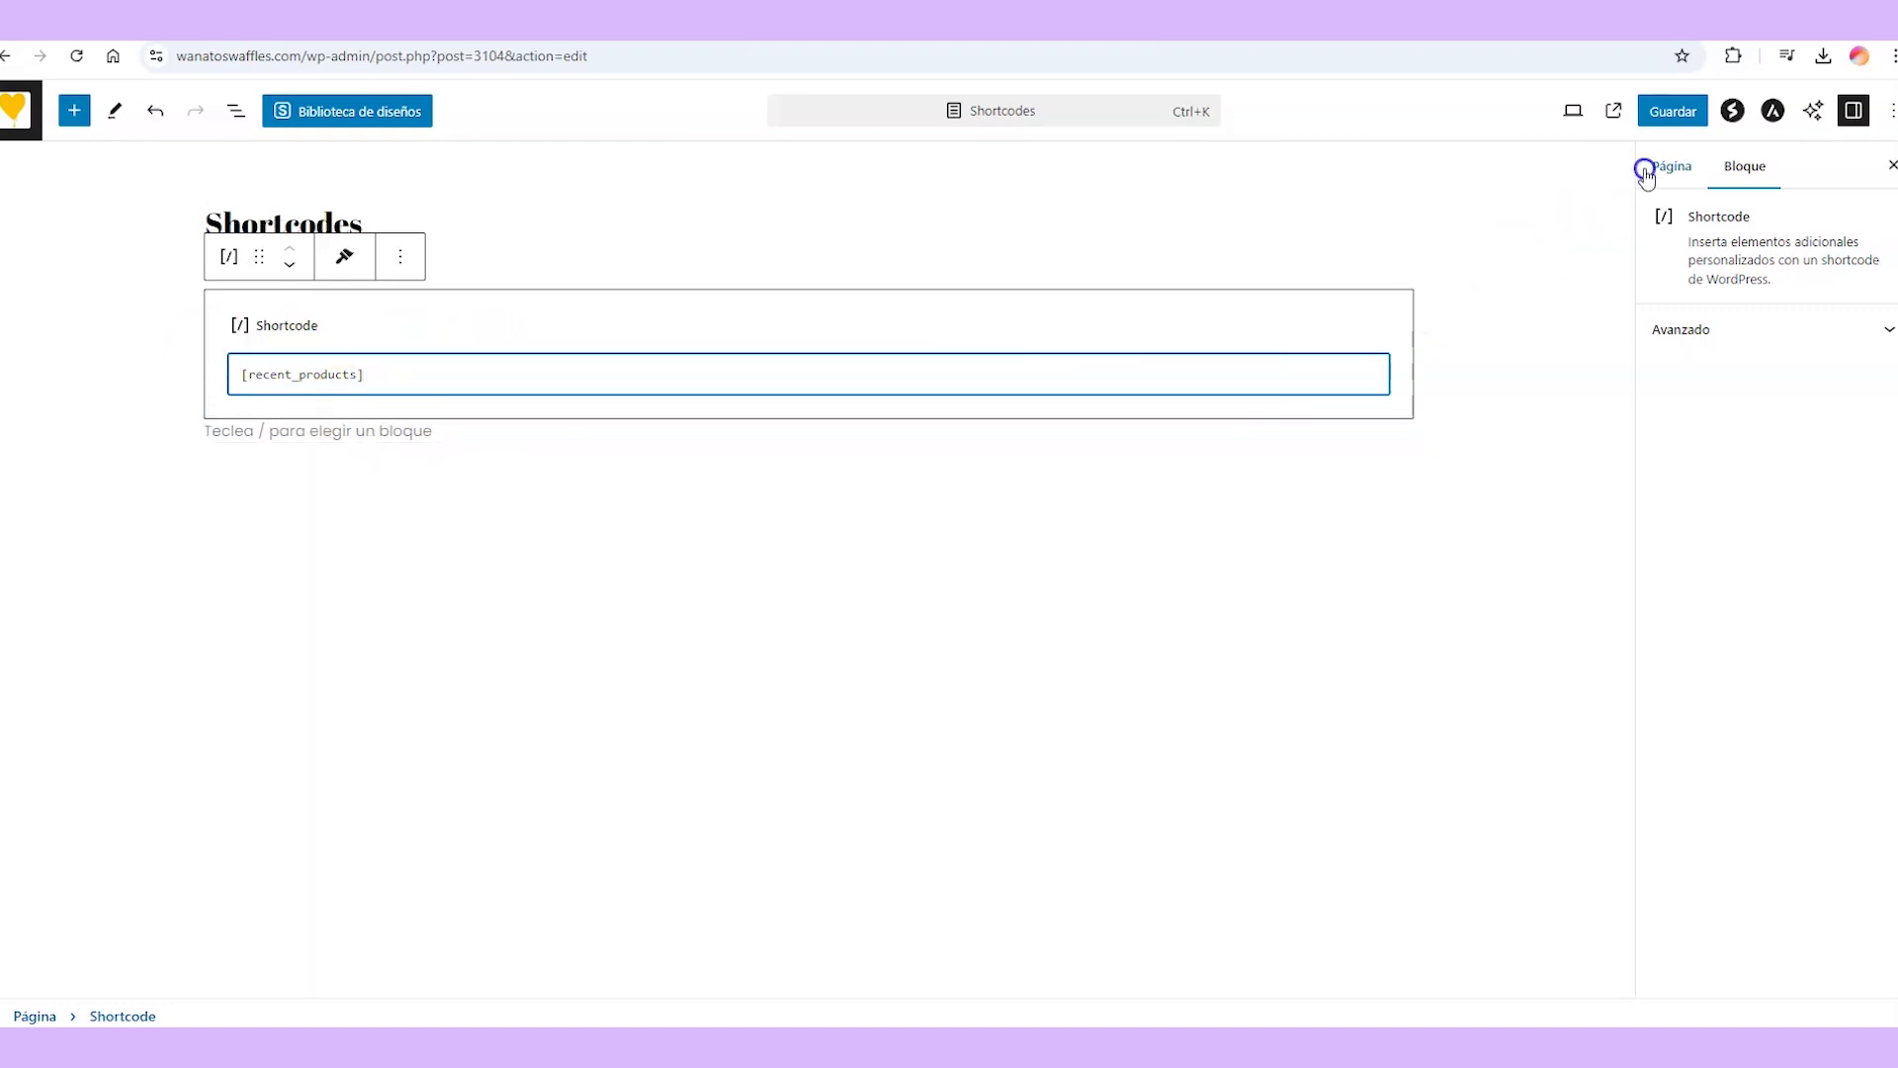
pyautogui.click(1670, 111)
pyautogui.click(1614, 113)
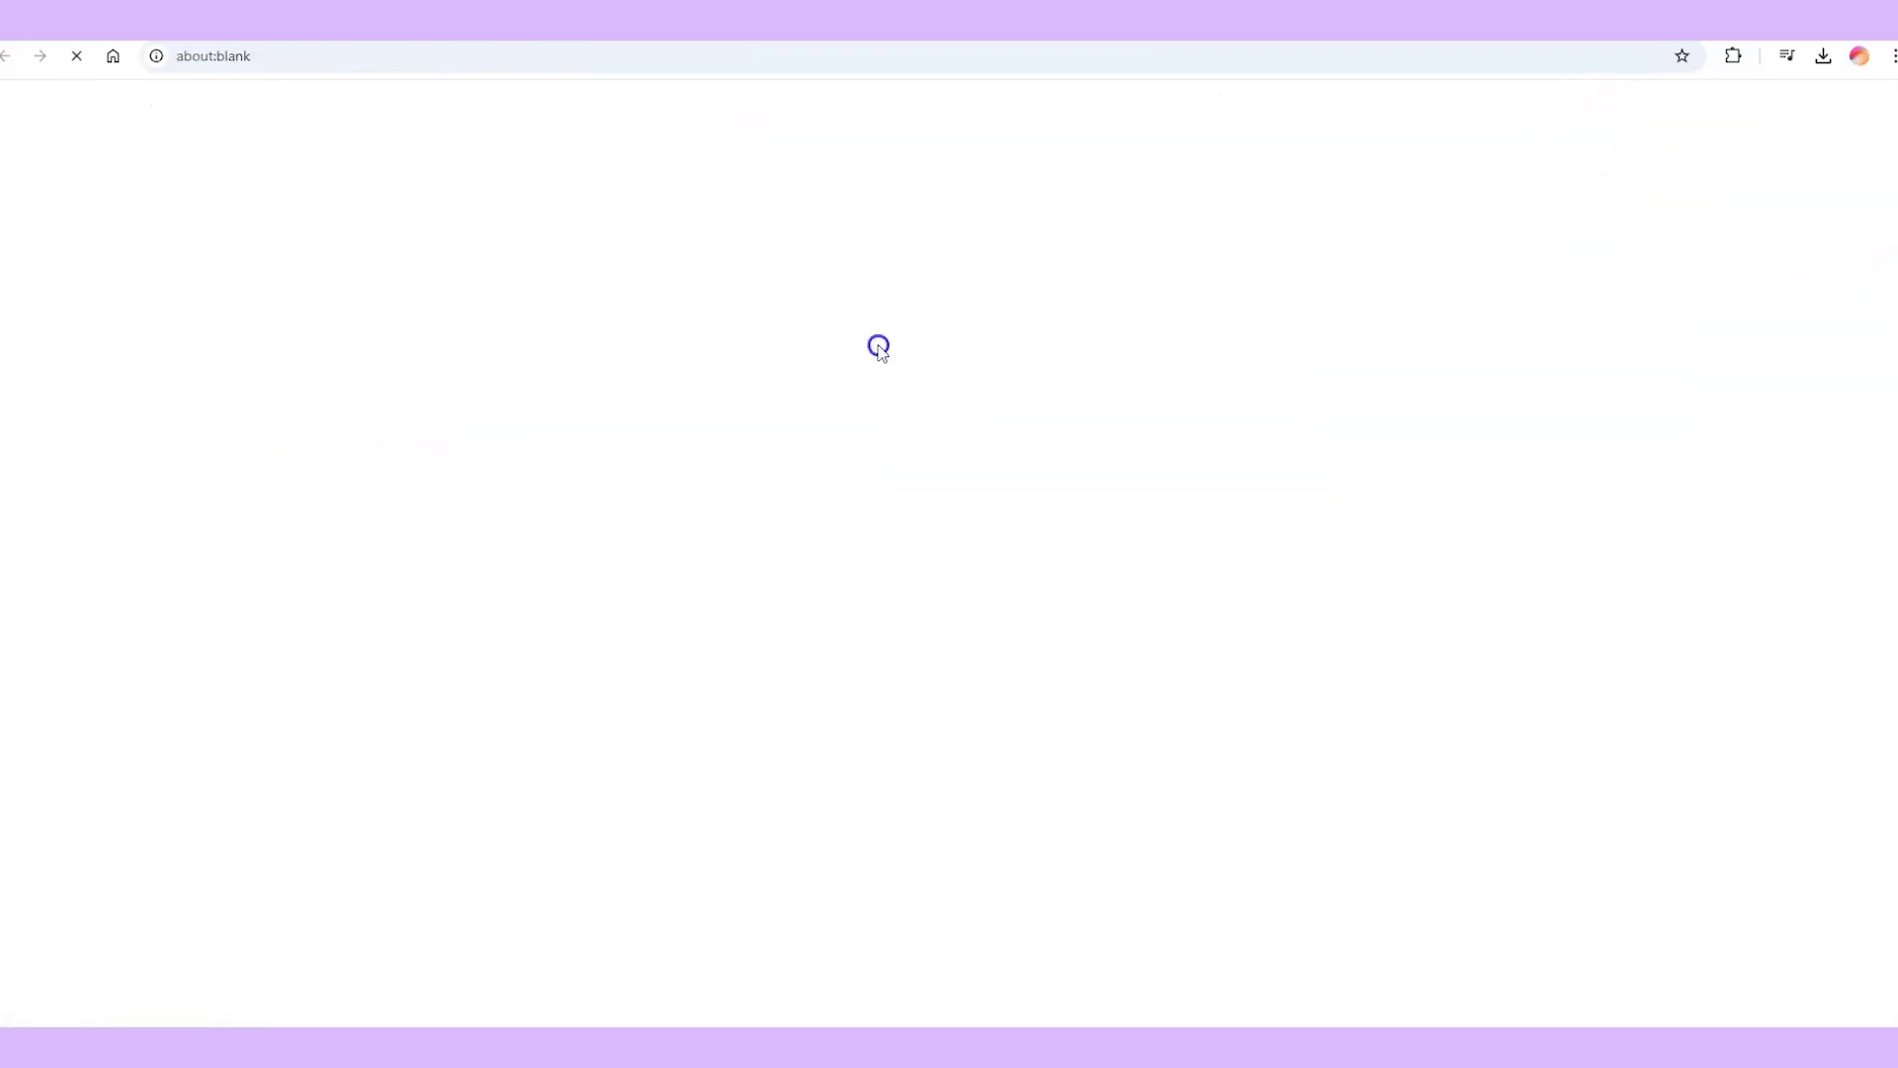
pyautogui.scroll(-3, 988, 396)
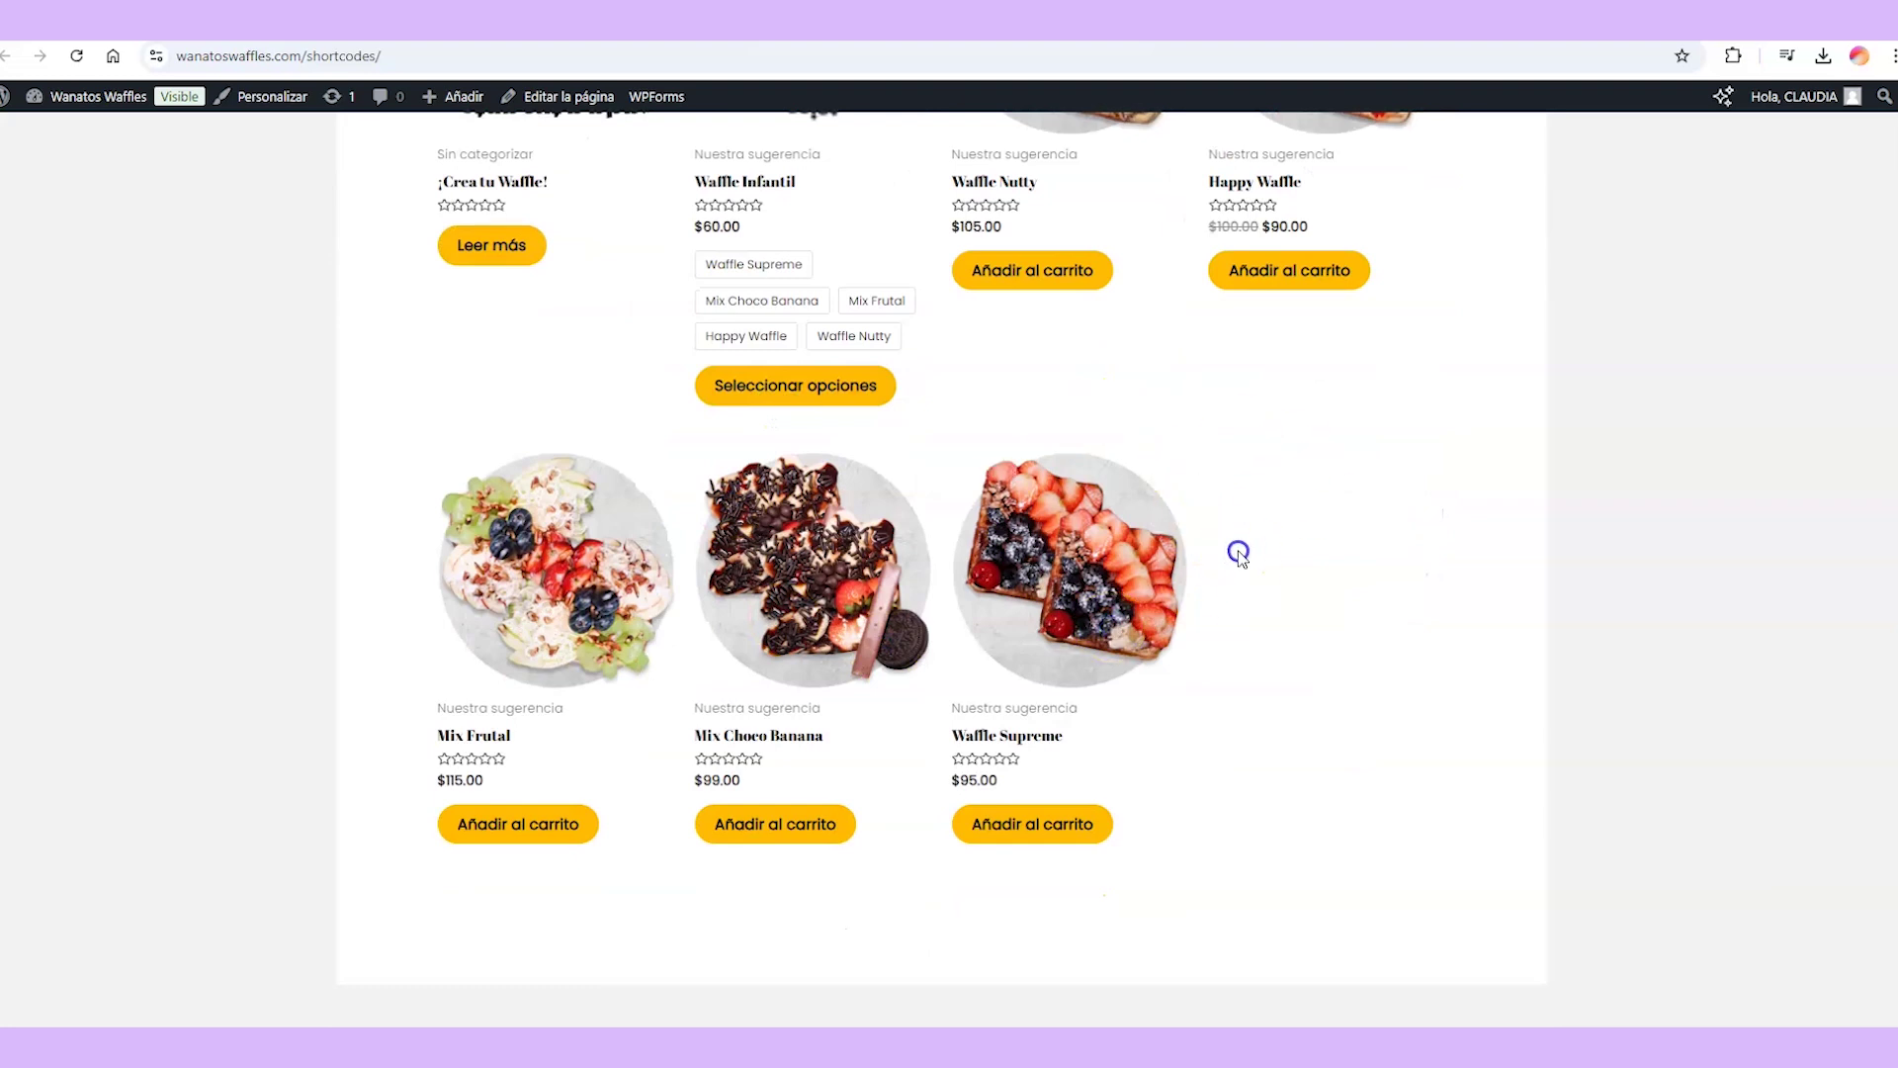
pyautogui.click(691, 24)
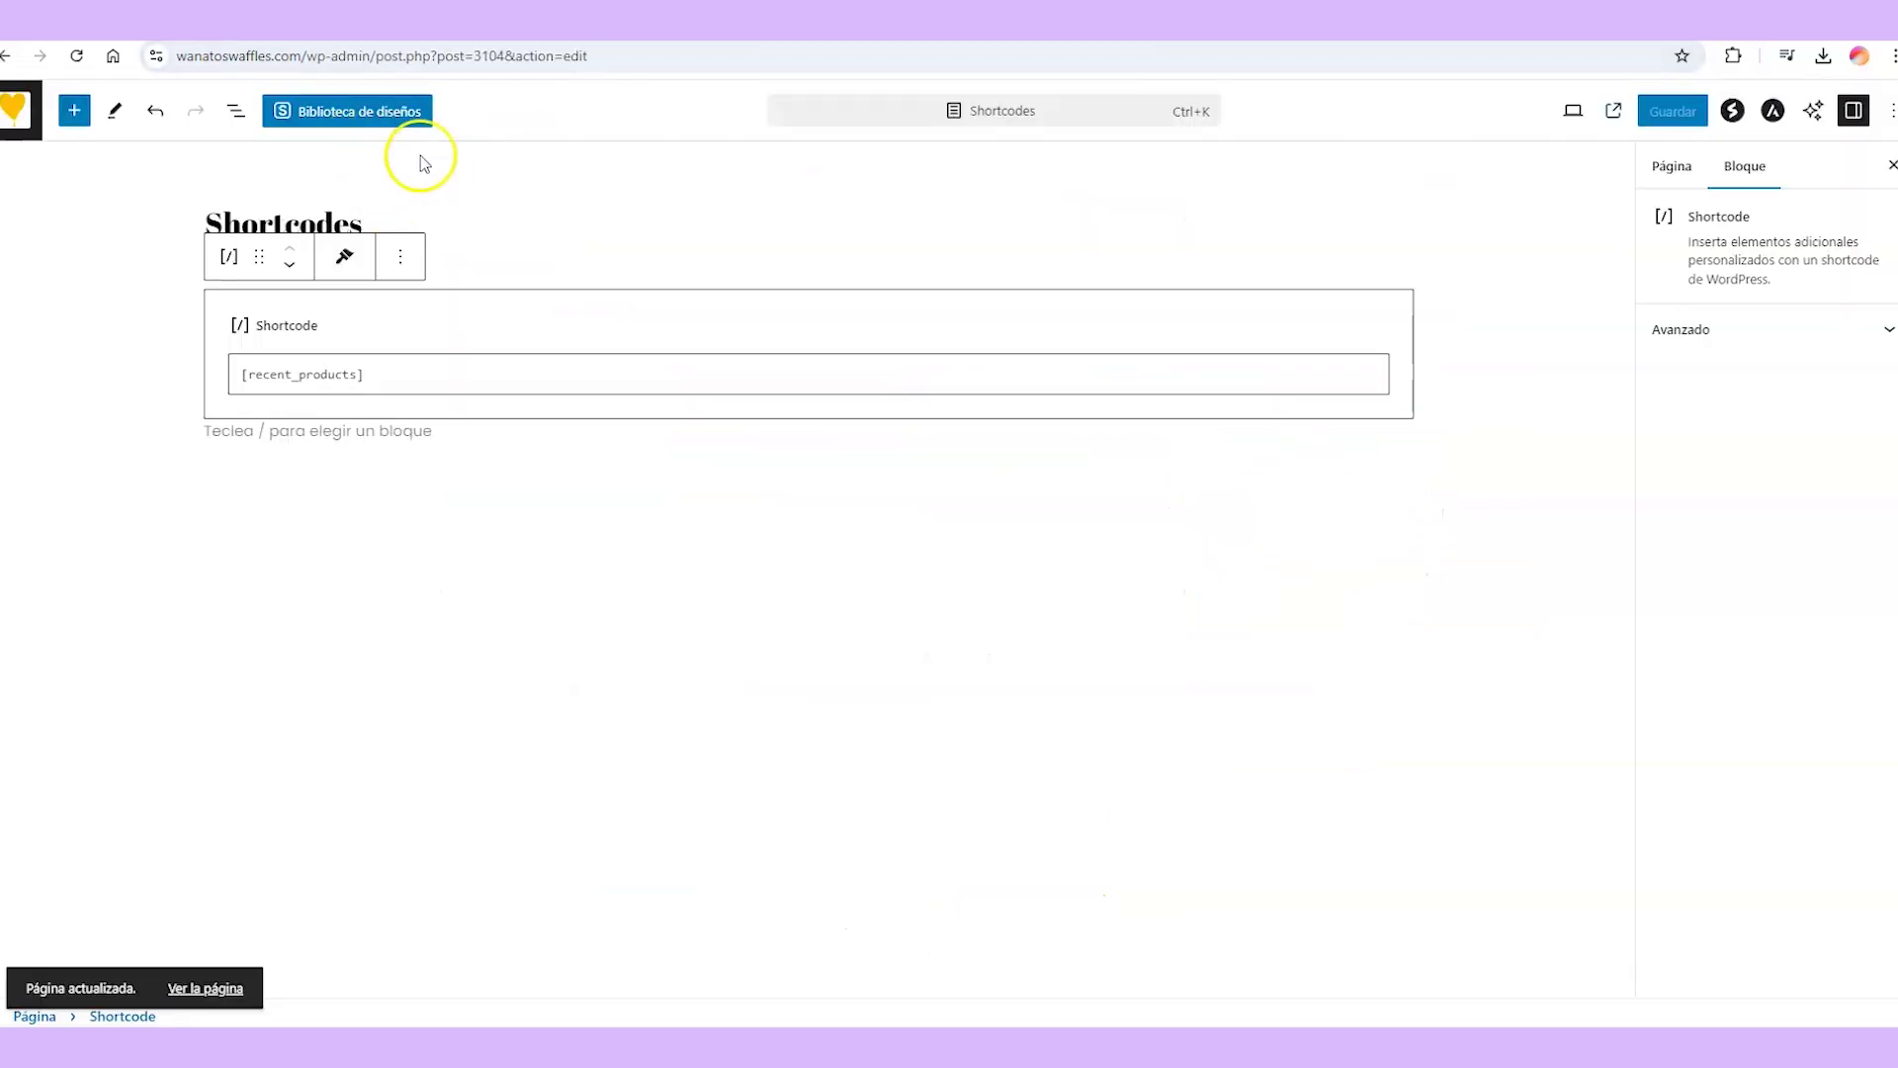
# Add limit="4" columns="4" to the recent products shortcode and save the page.
pyautogui.click(435, 374)
pyautogui.write('limit="4" columns="4"')
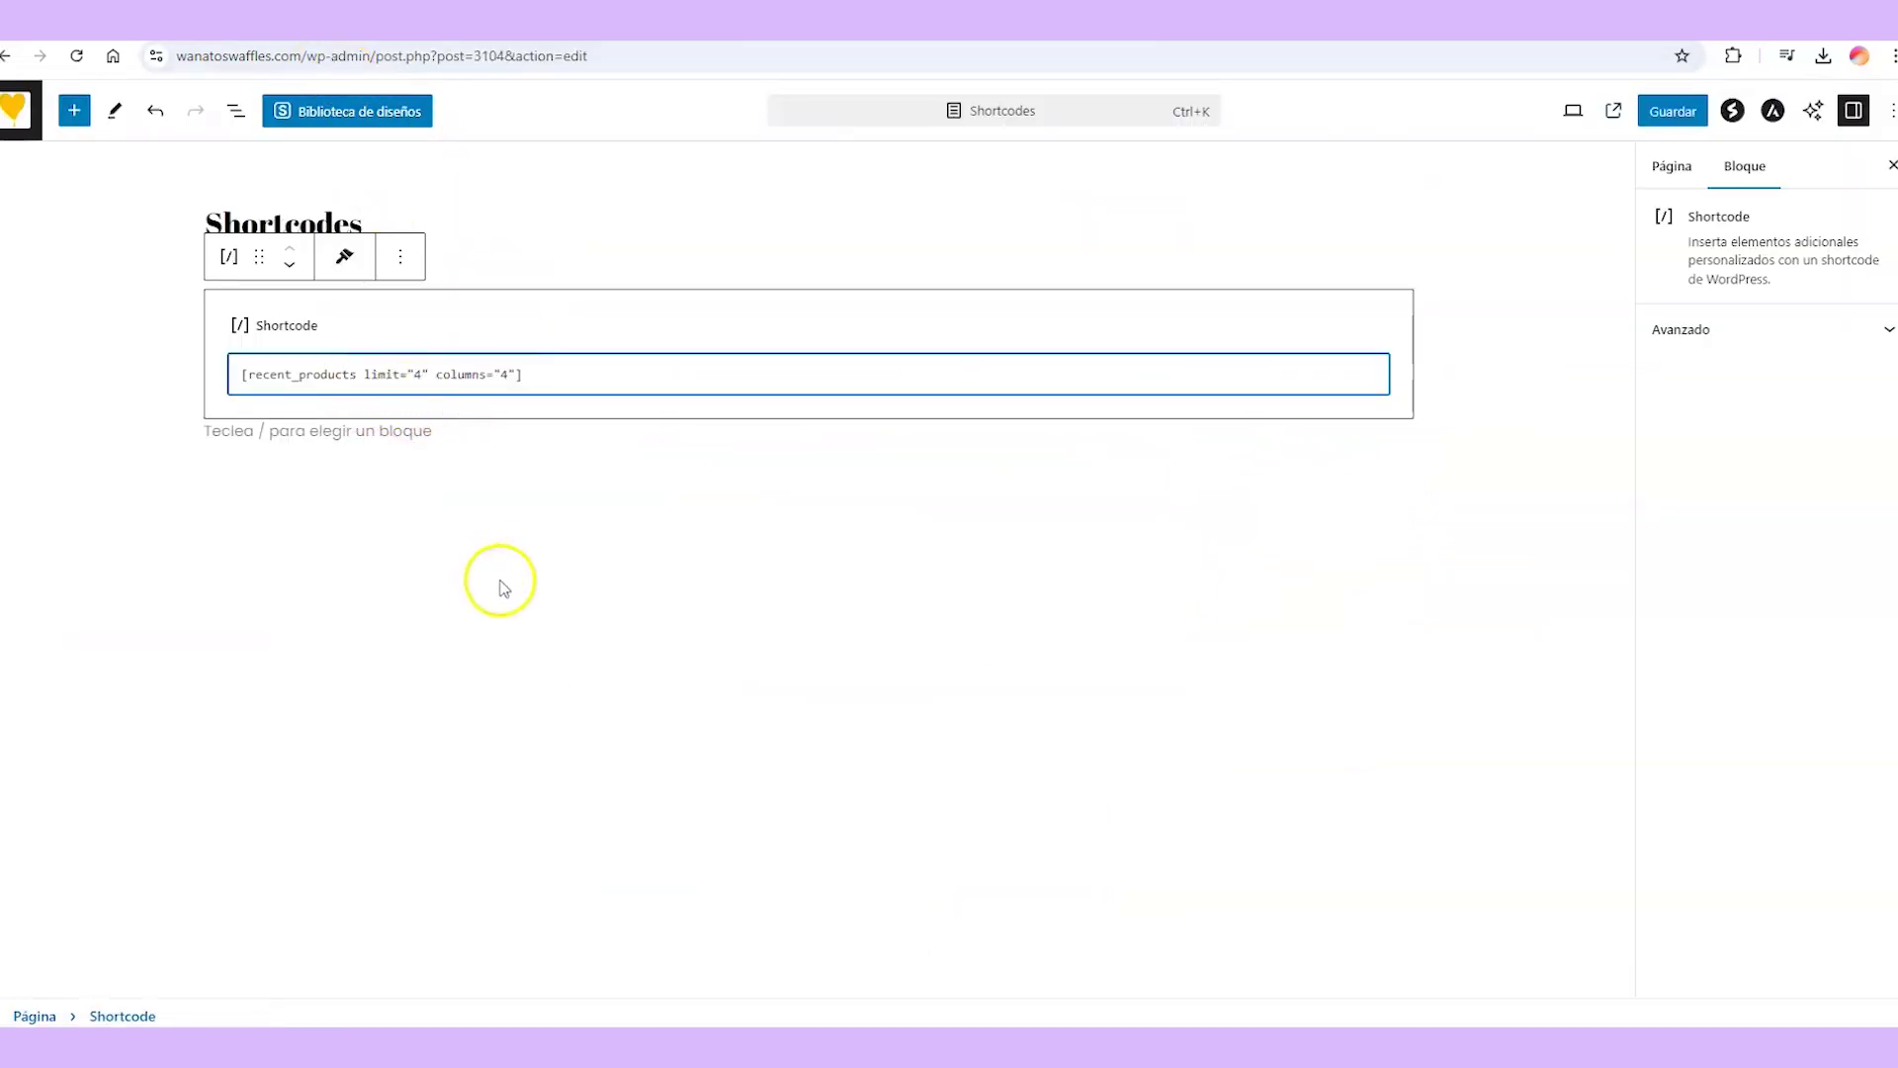
pyautogui.moveTo(365, 375); pyautogui.dragTo(485, 373)
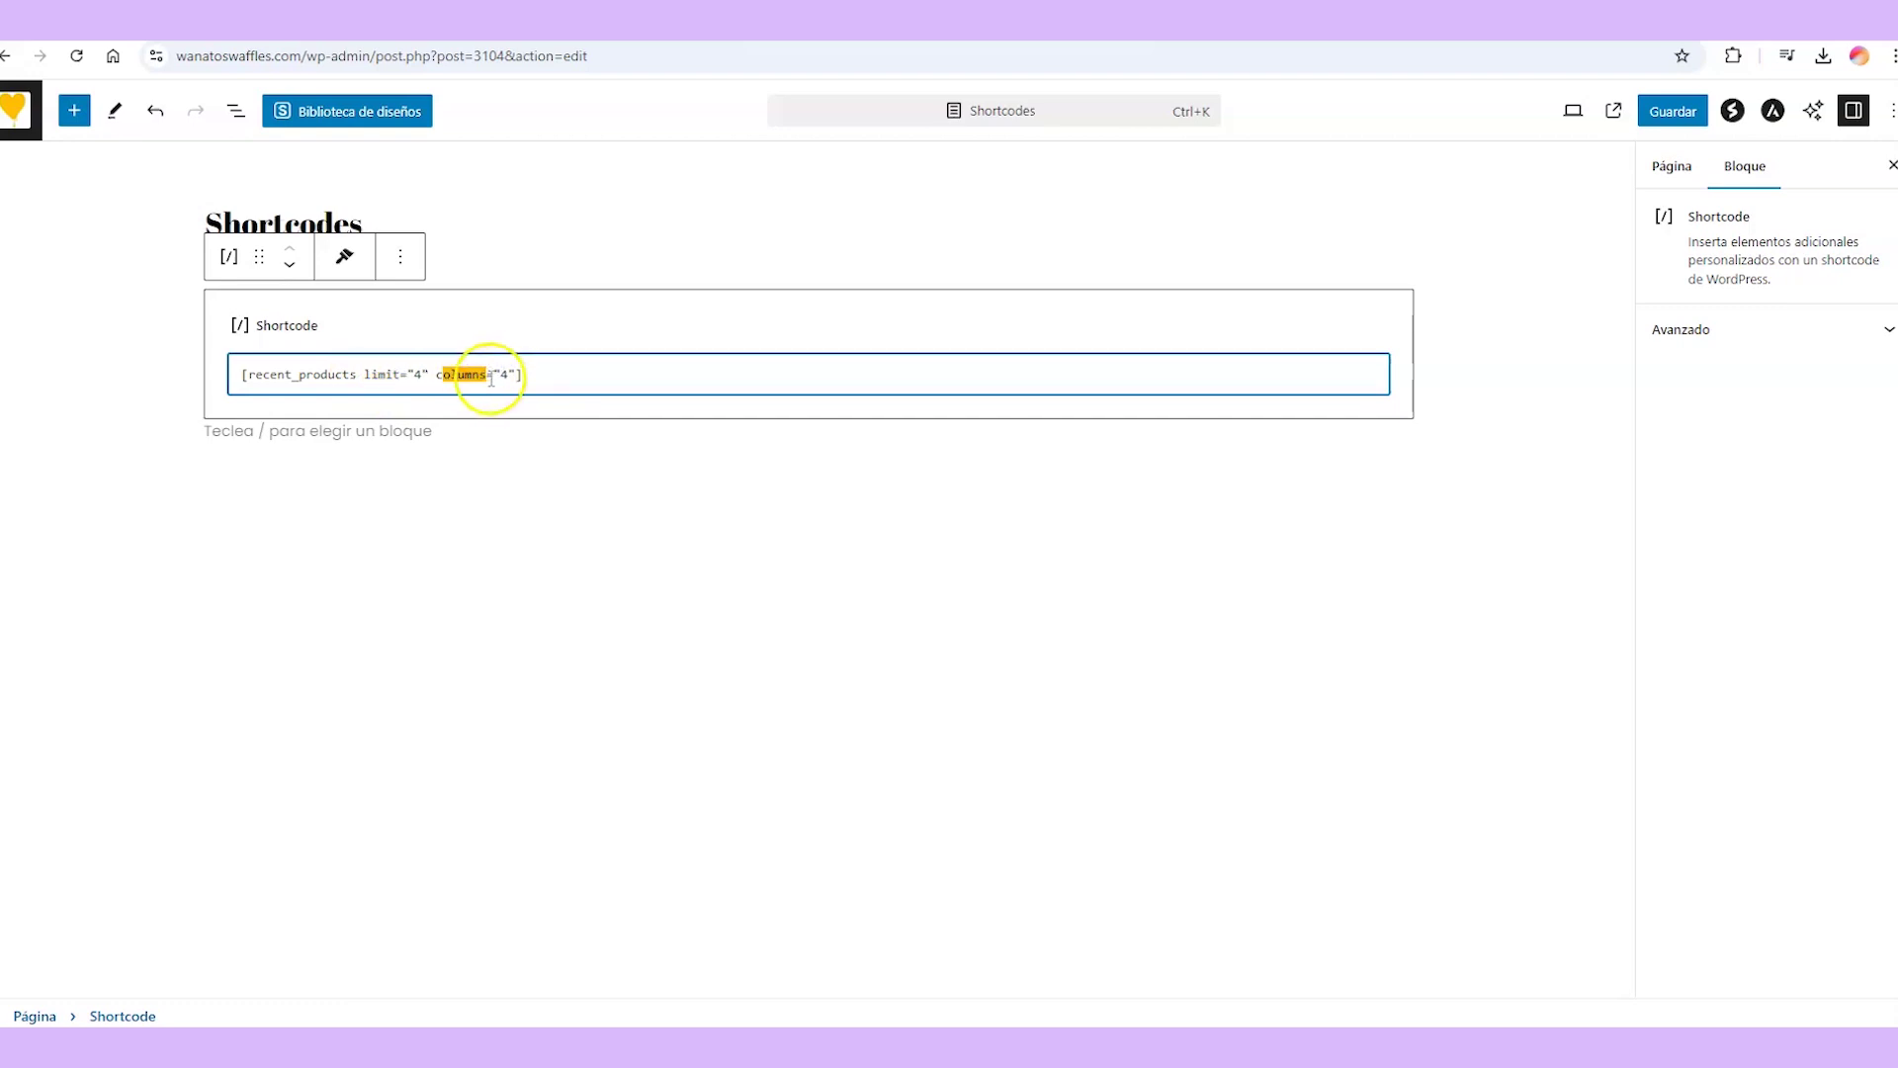
pyautogui.click(518, 375)
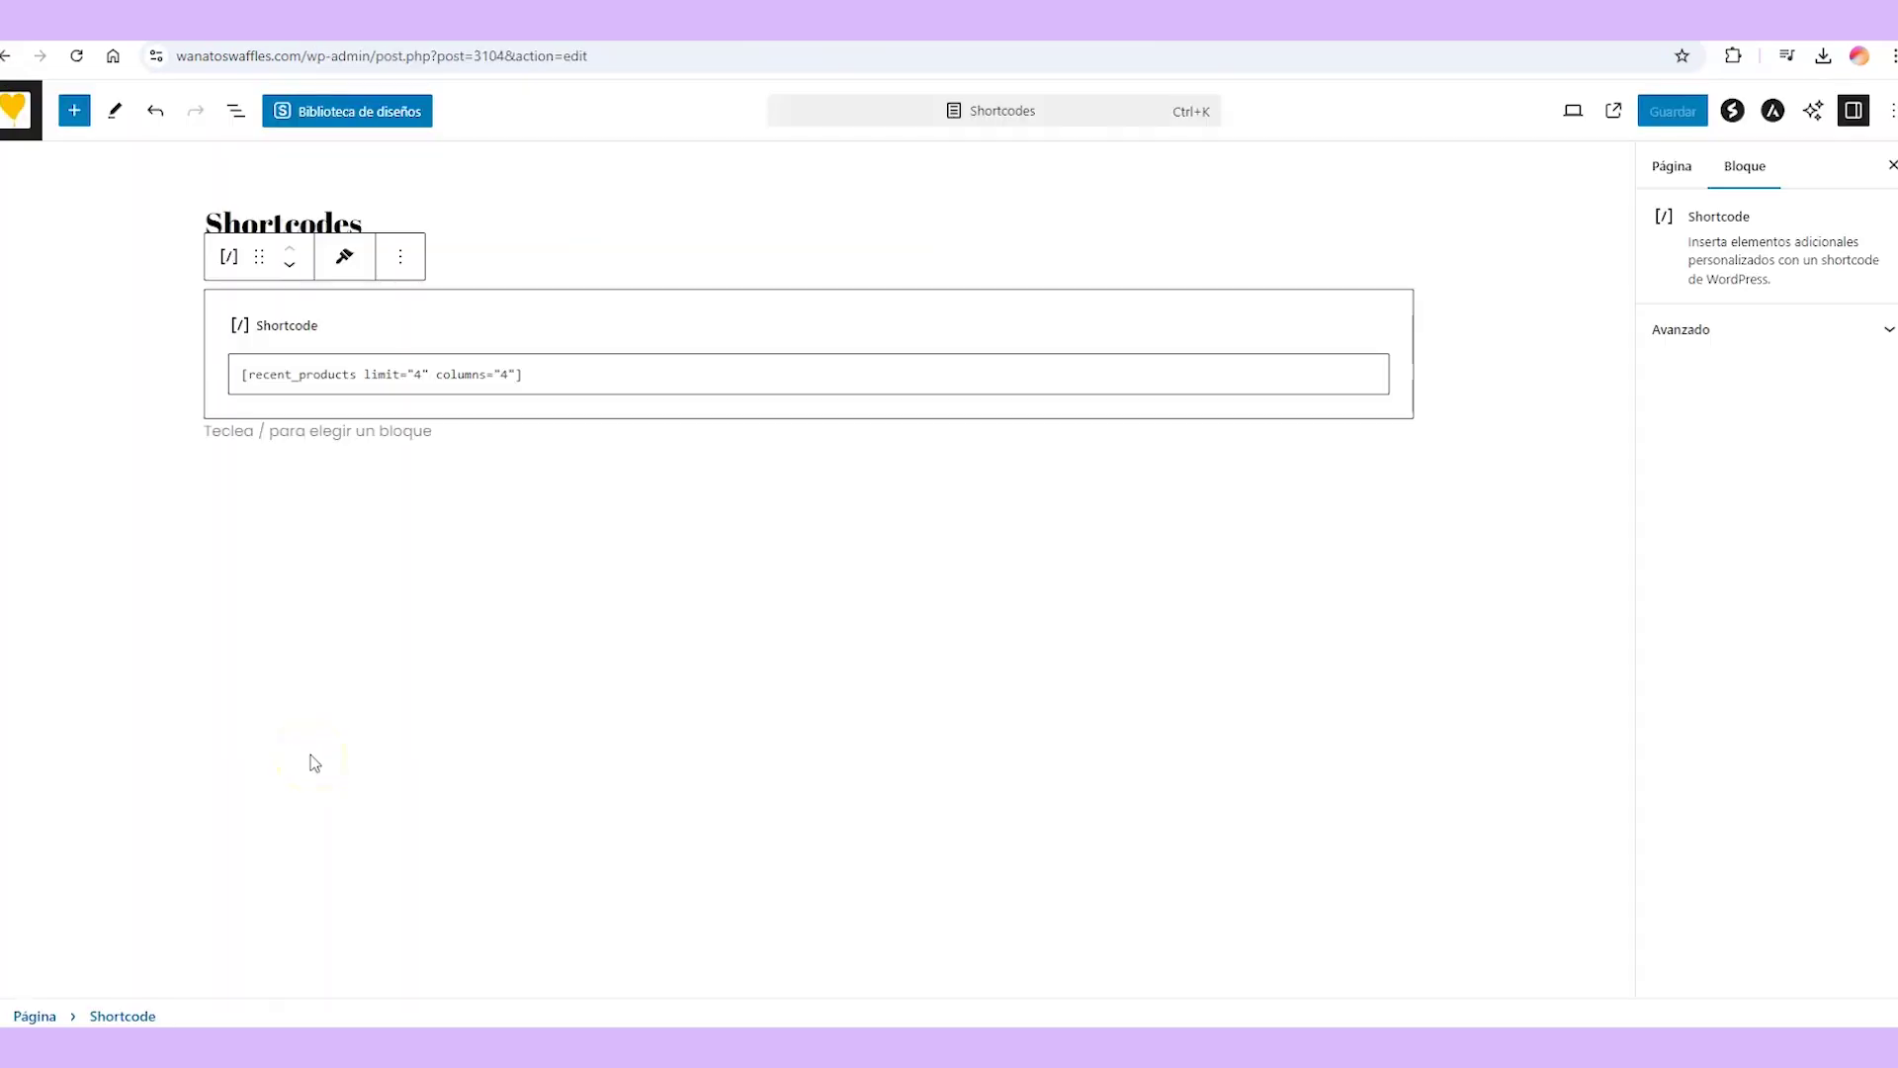
pyautogui.click(353, 633)
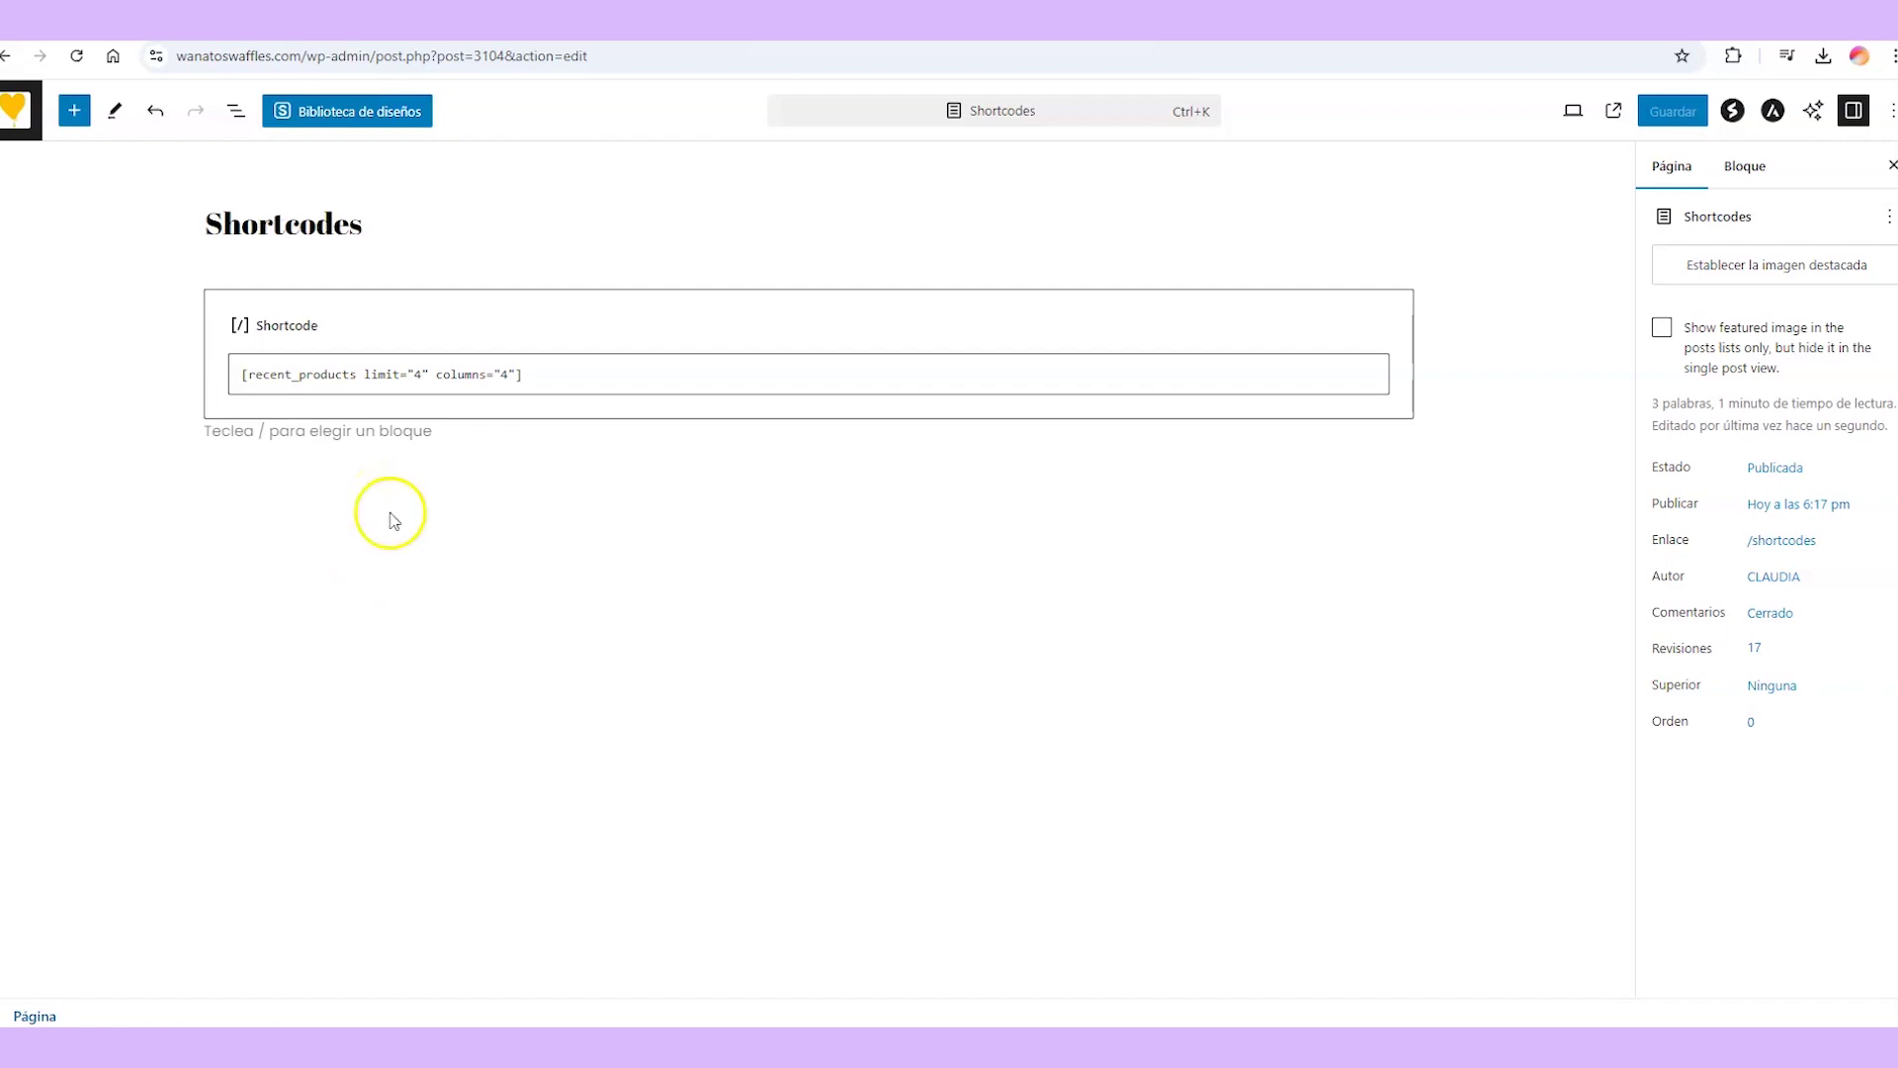
# Replace the whole shortcode with [product_page id="3006"], taking the Waffle Nutty ID from the product list, and save the page.
pyautogui.tripleClick(252, 380)
pyautogui.write('[product_page id="123"]')
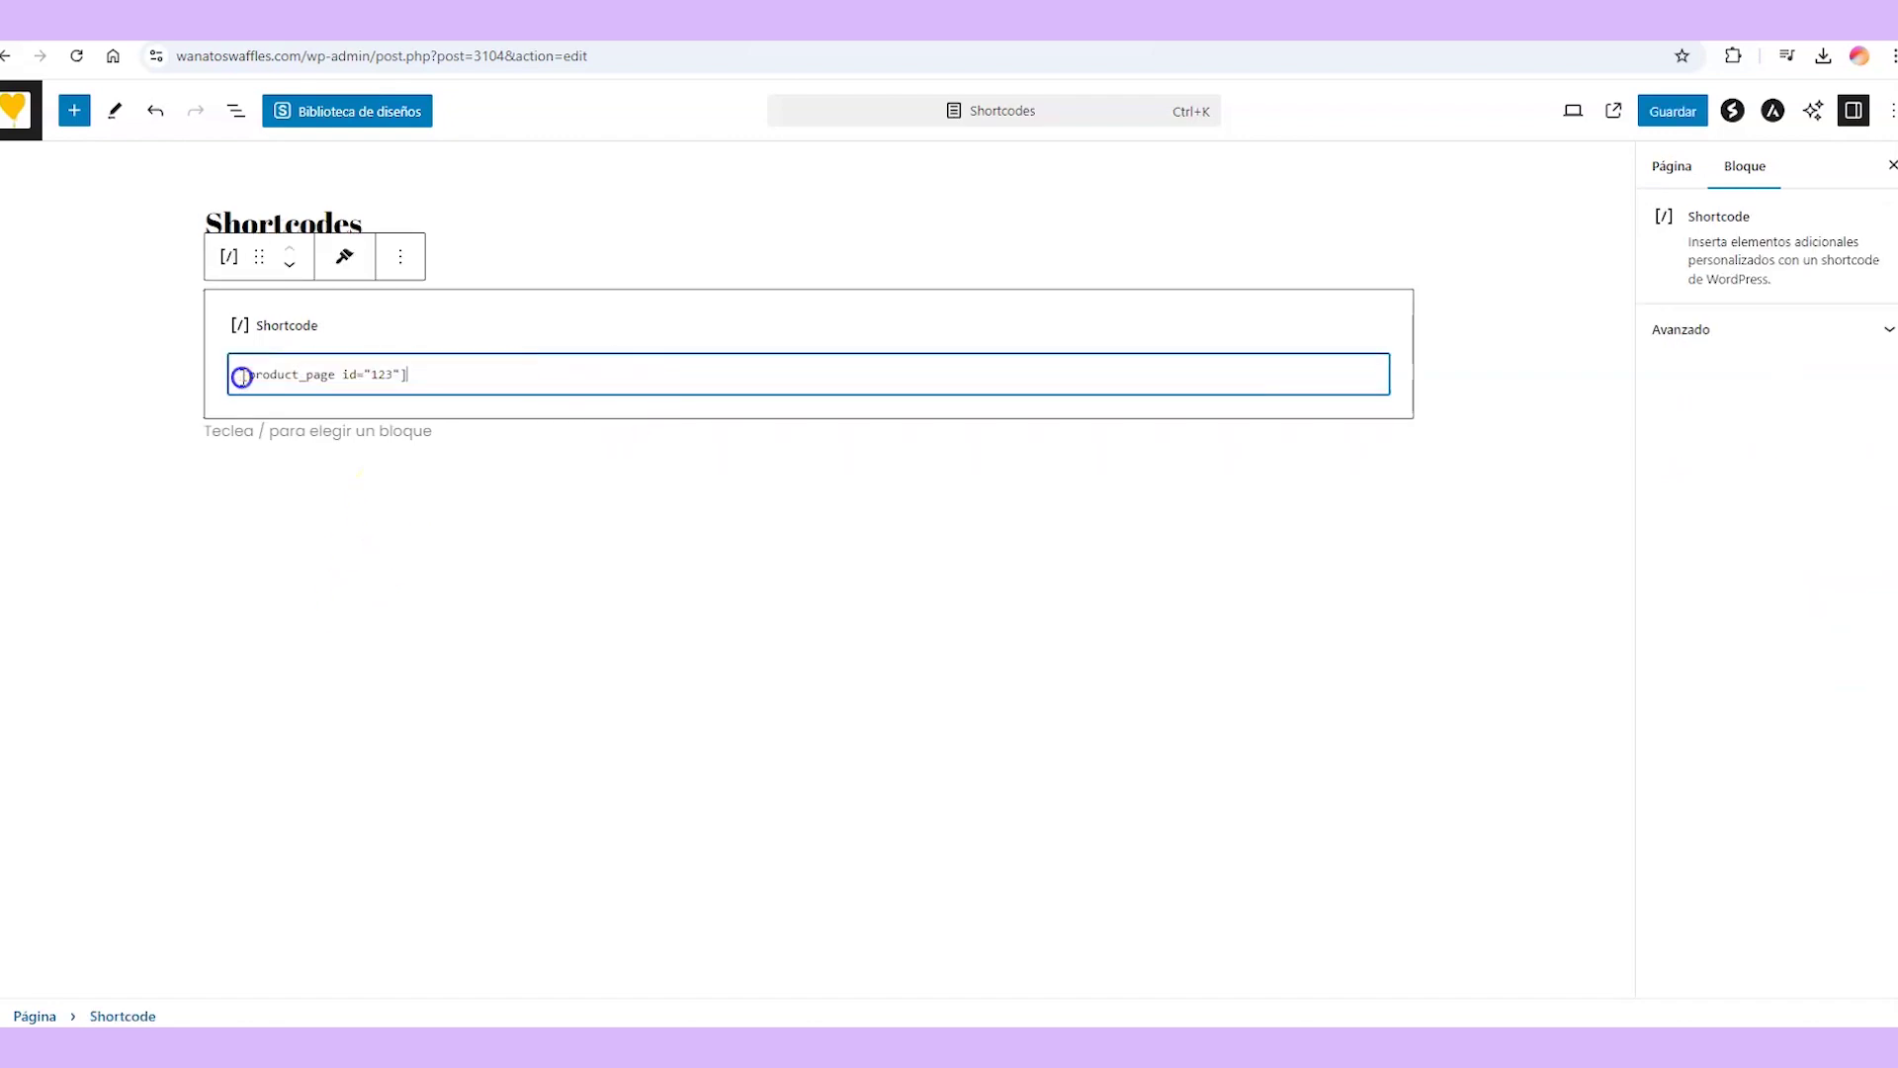
pyautogui.click(342, 550)
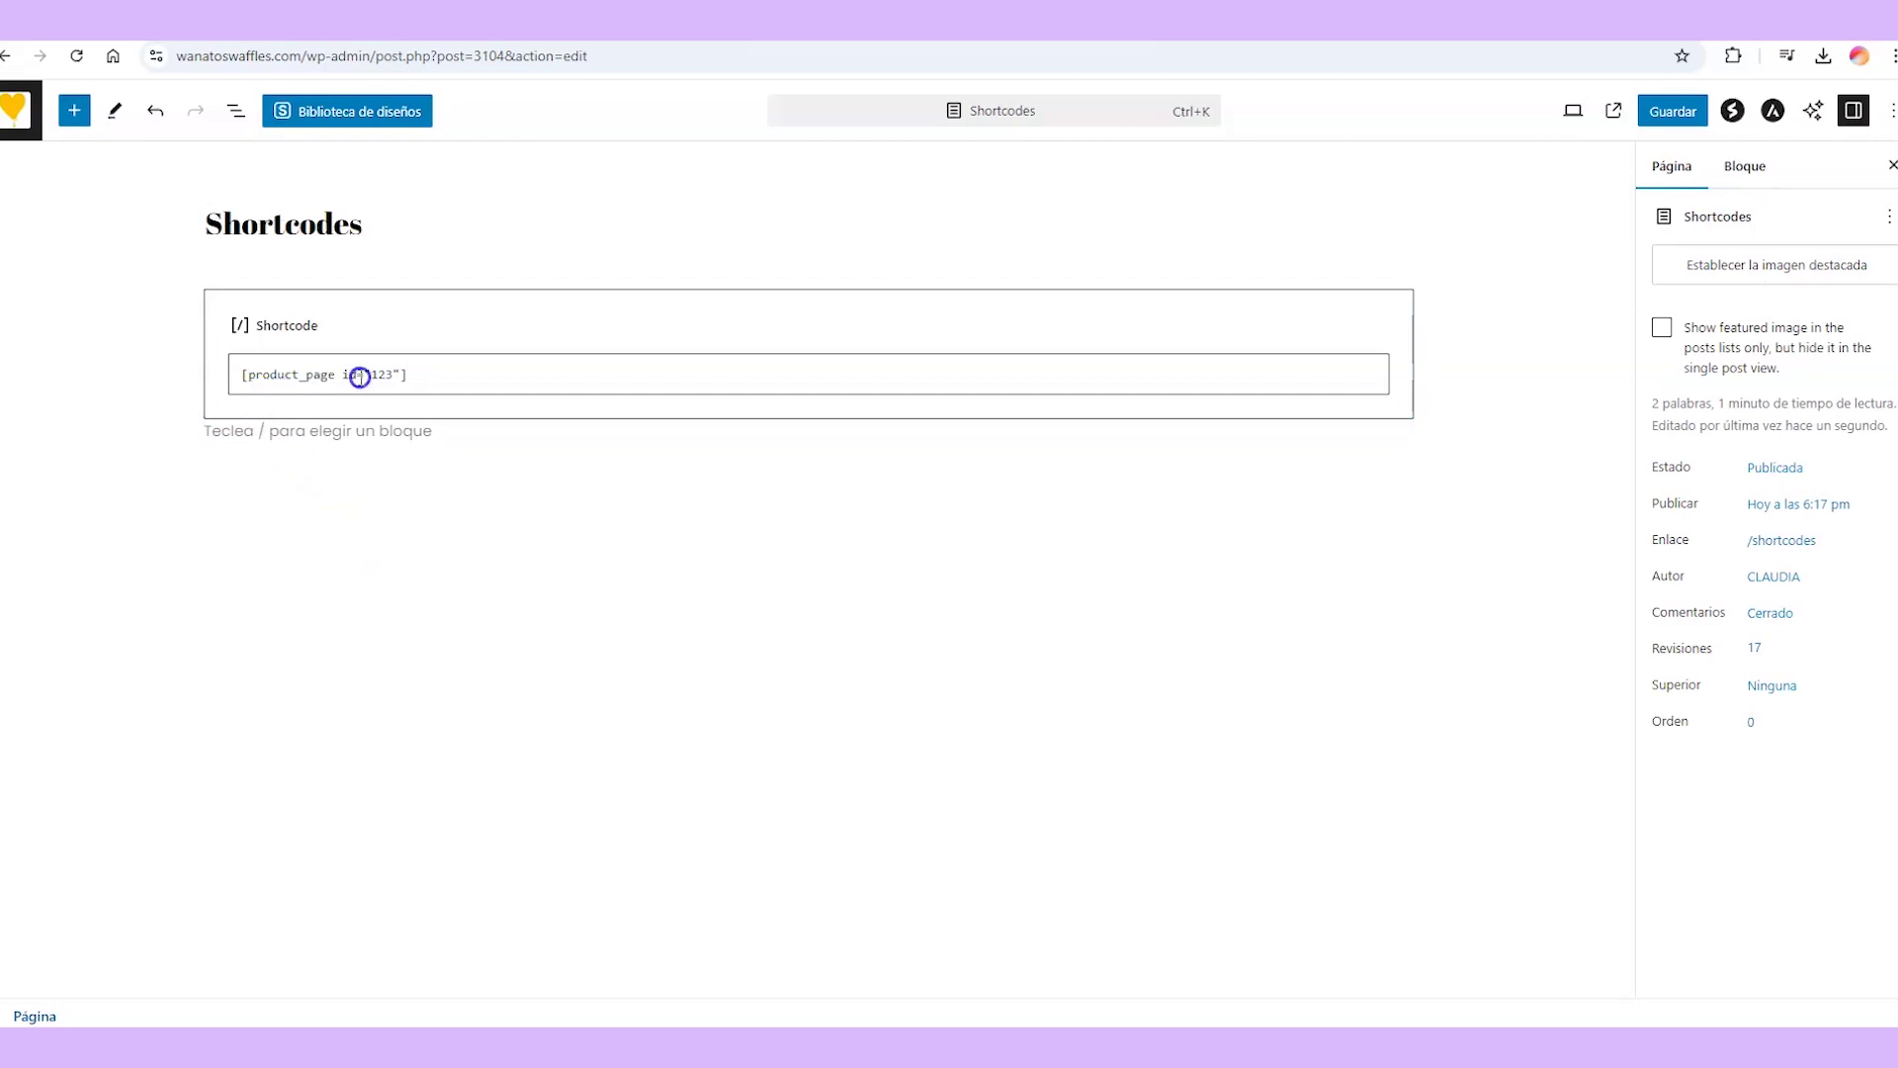
pyautogui.doubleClick(381, 375)
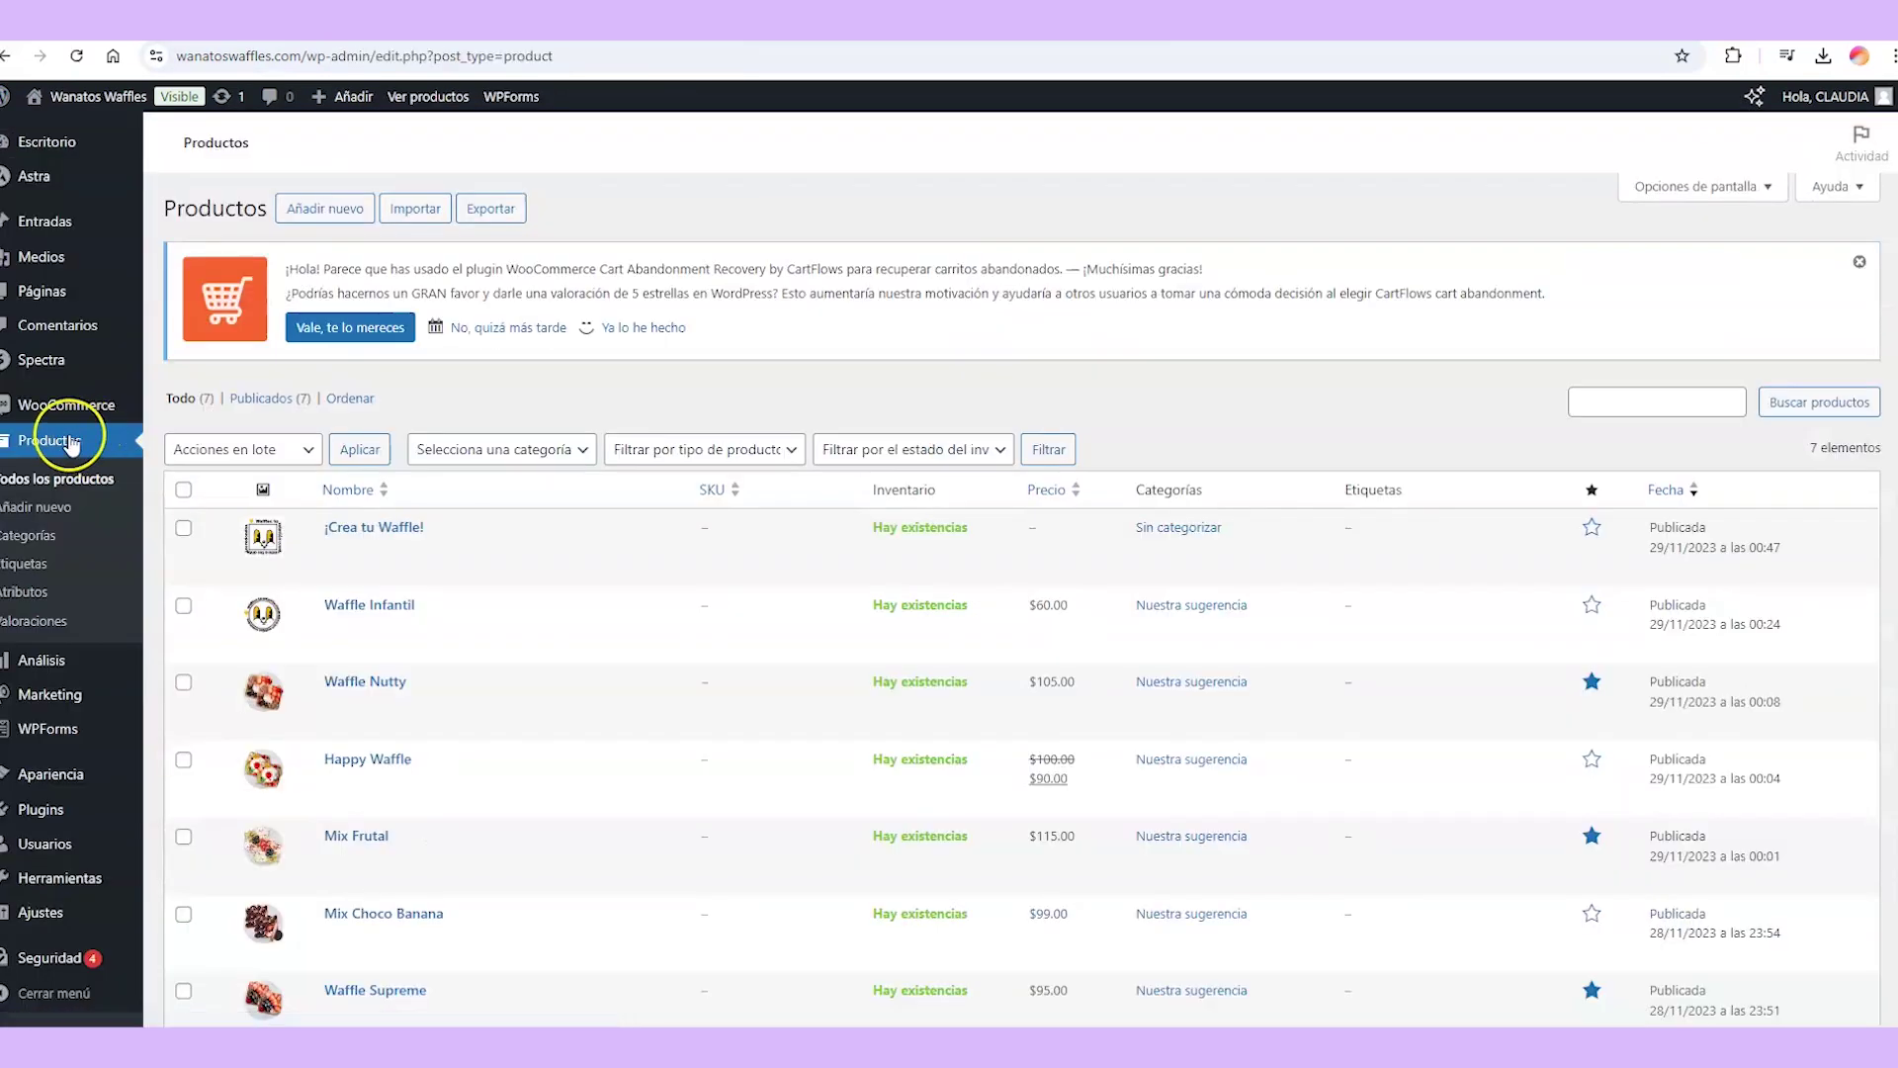
pyautogui.scroll(-4, 366, 395)
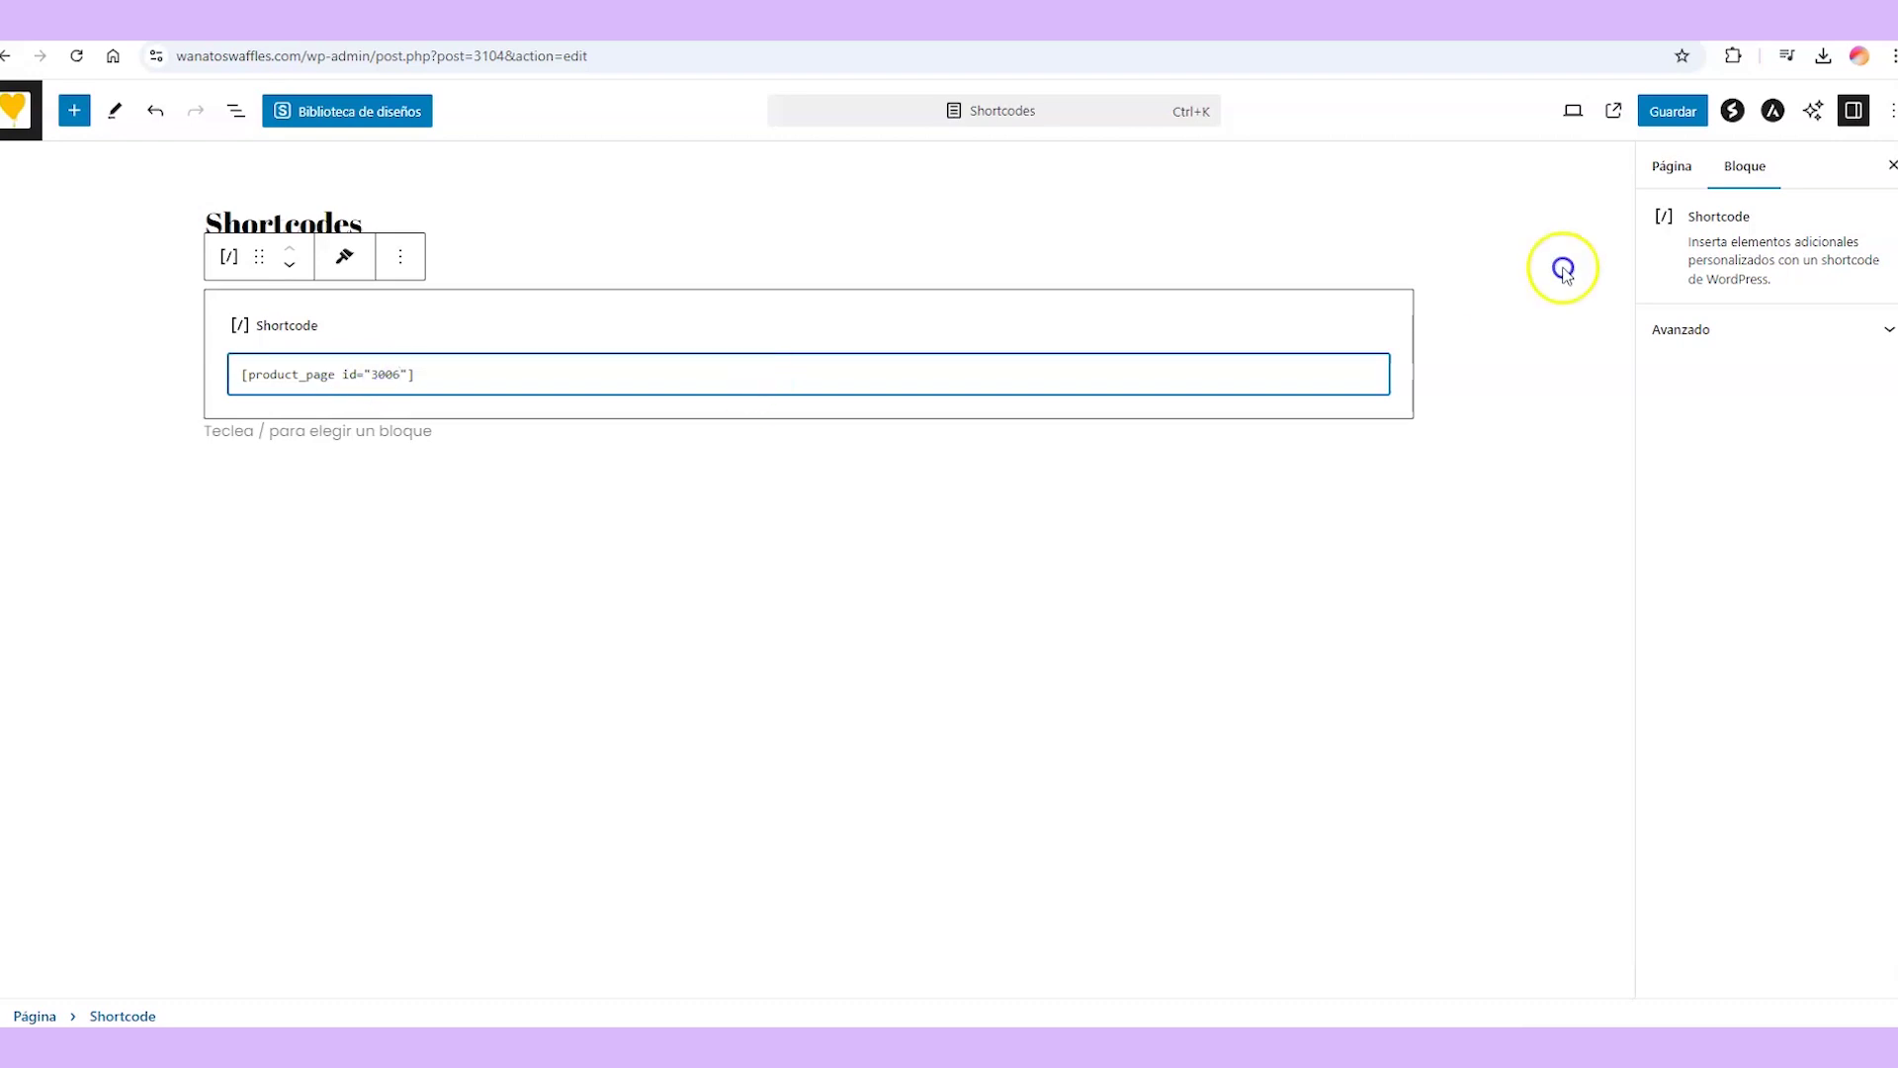
pyautogui.click(1673, 111)
# Open the published version of the page and look through the embedded product's details, description and related products.
pyautogui.click(1589, 111)
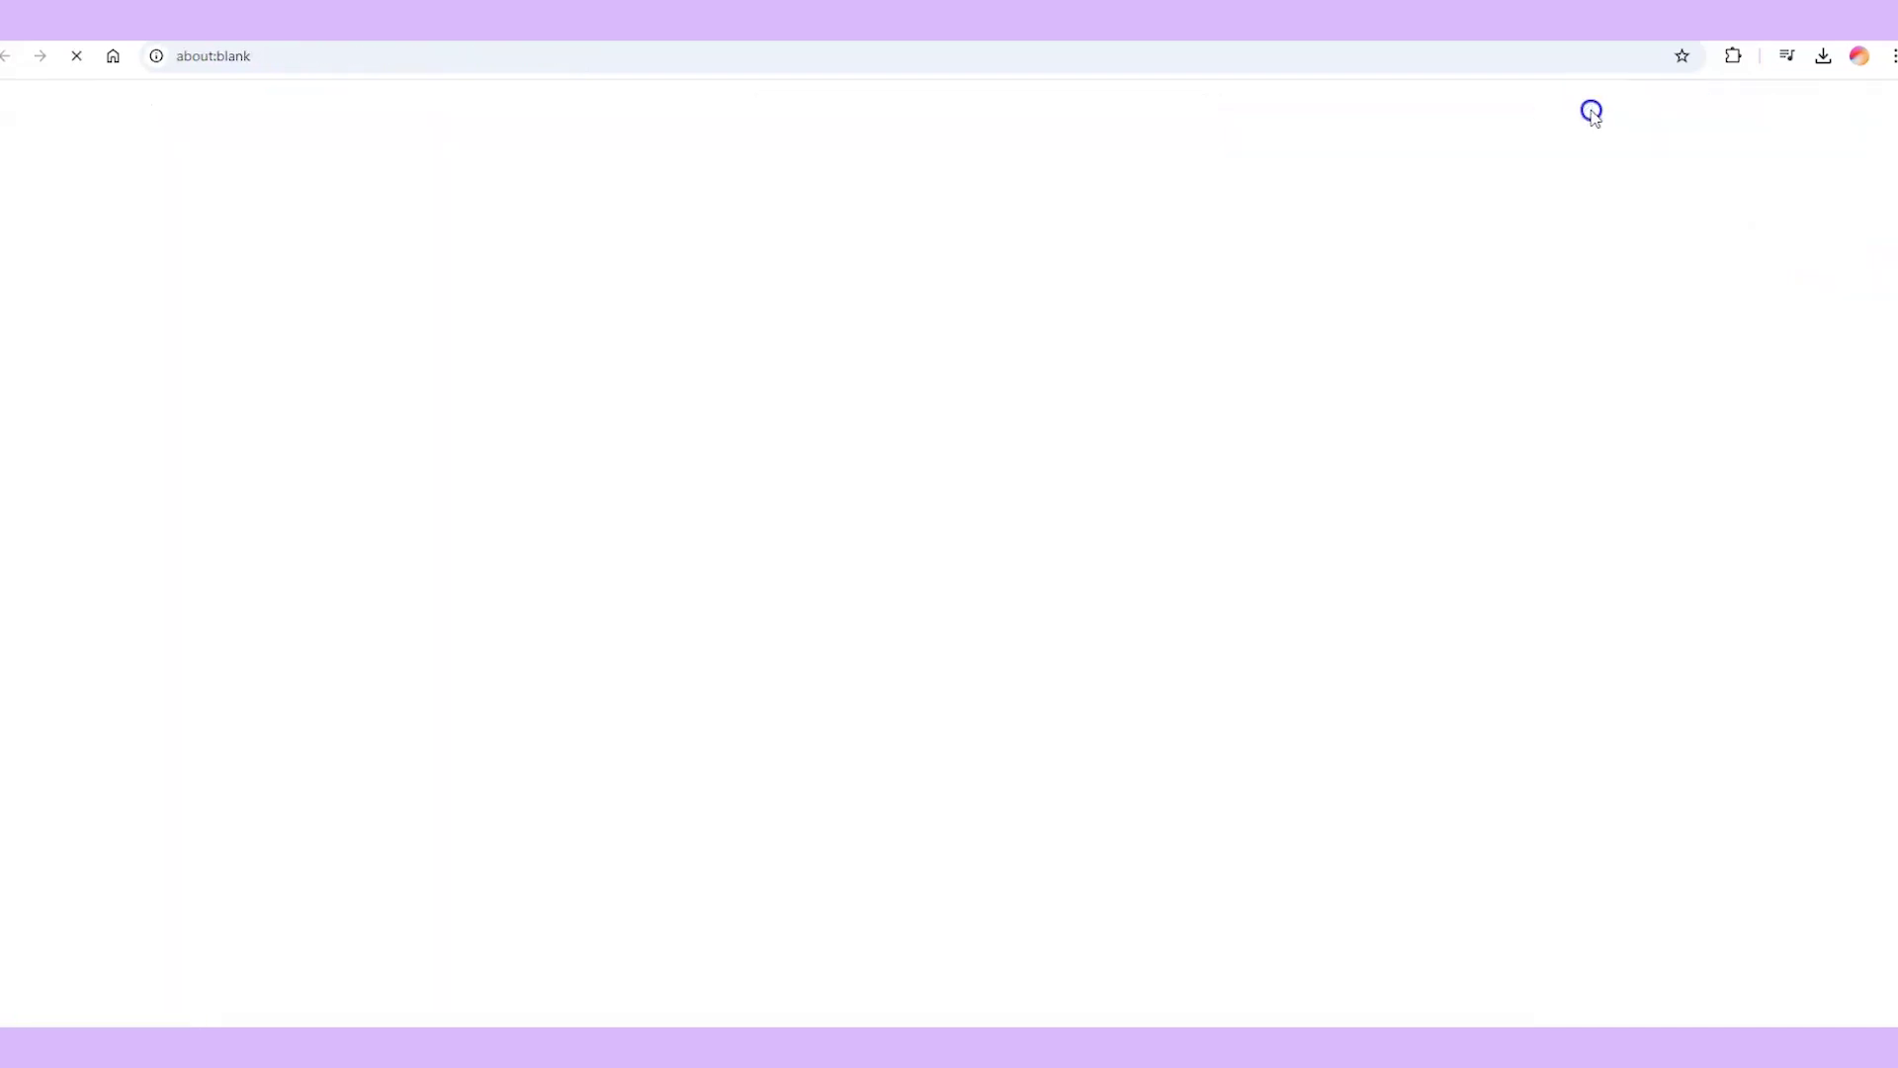
pyautogui.scroll(-4, 1437, 399)
pyautogui.scroll(5, 1436, 399)
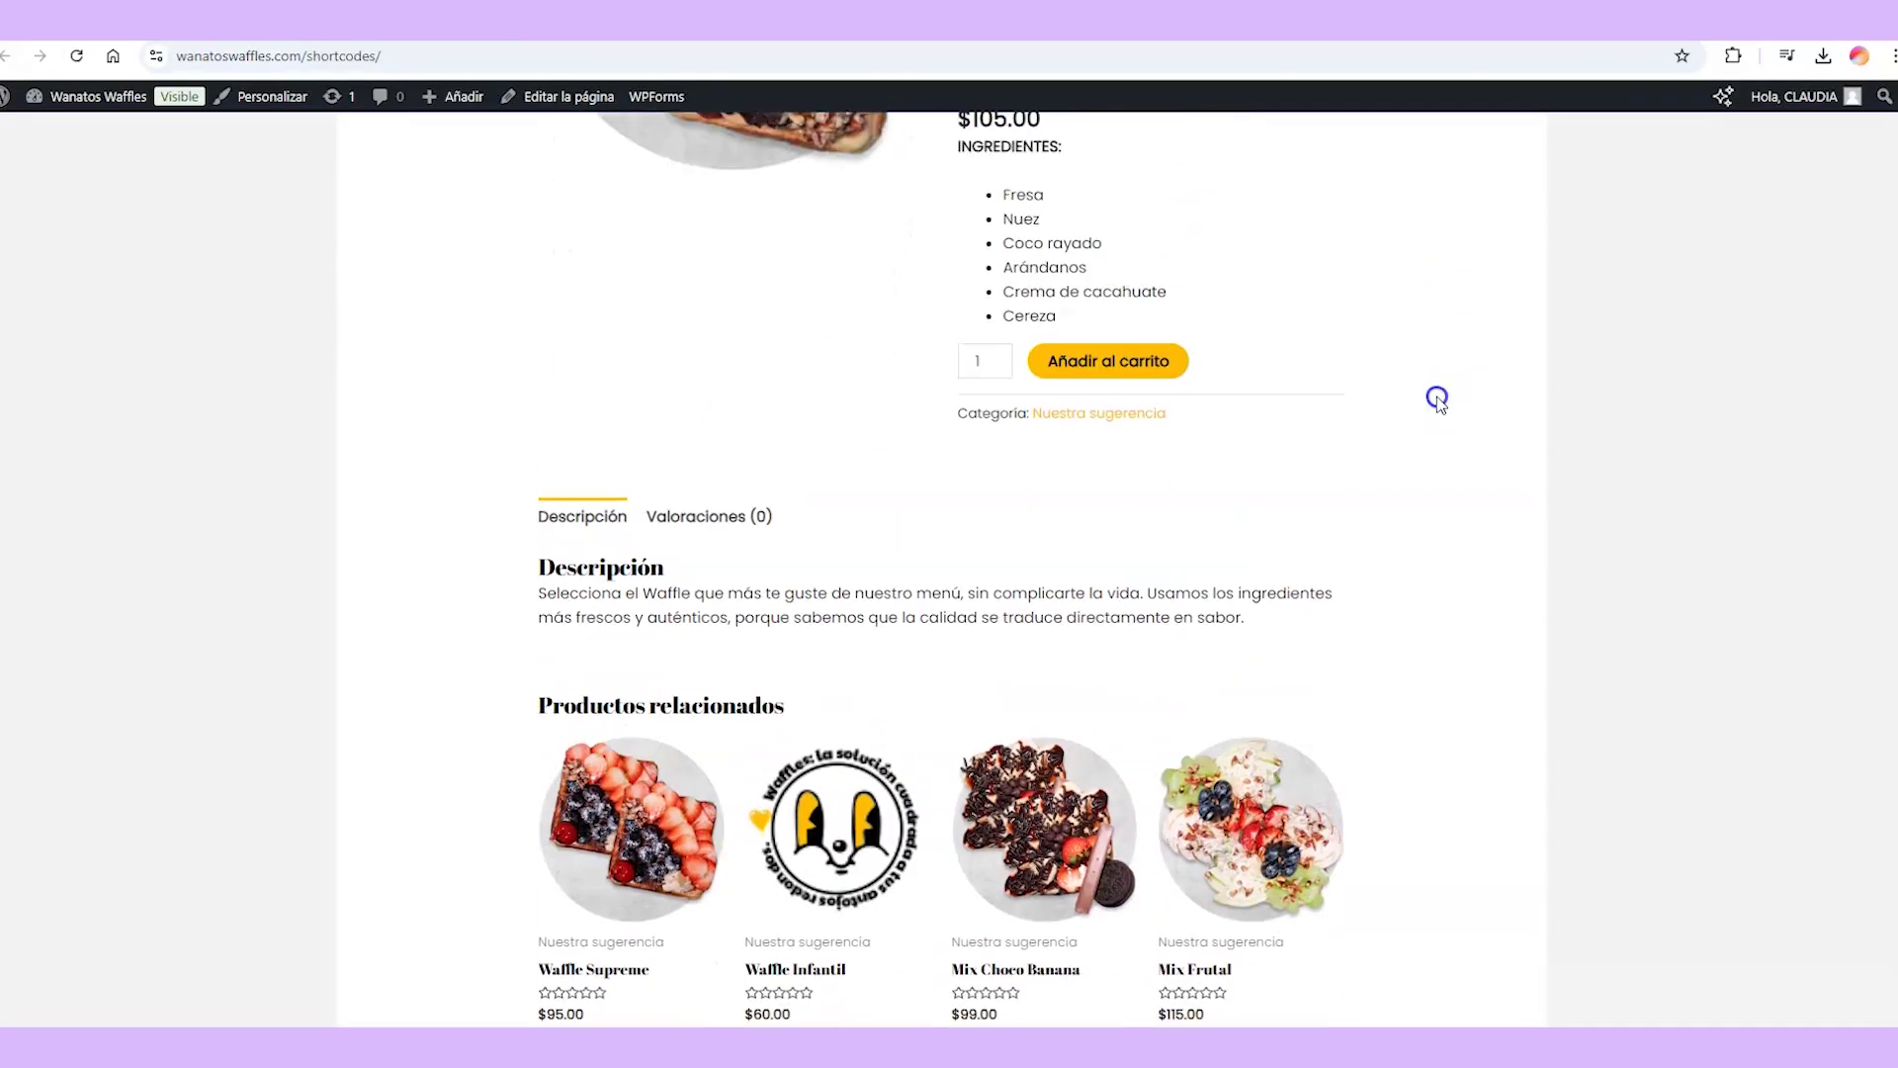
pyautogui.scroll(-7, 1315, 504)
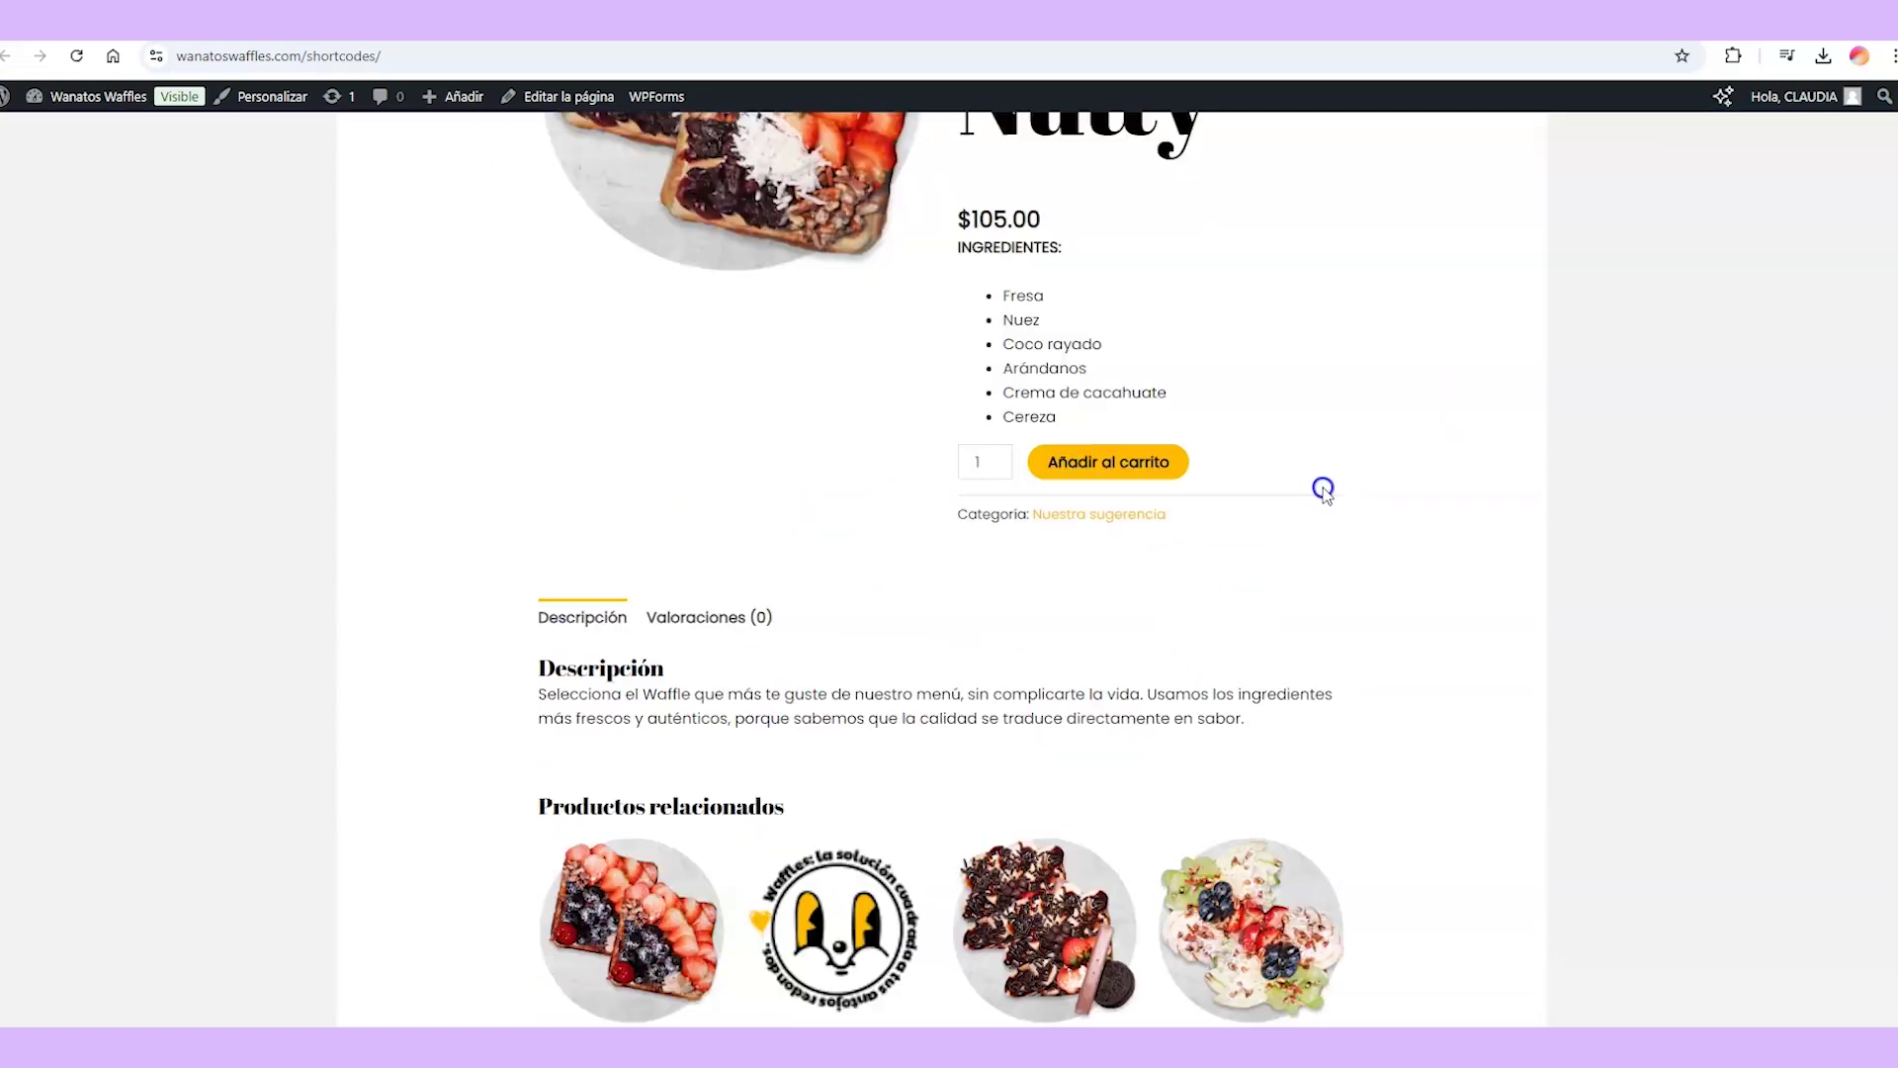
pyautogui.scroll(-3, 1355, 487)
pyautogui.scroll(7, 1355, 487)
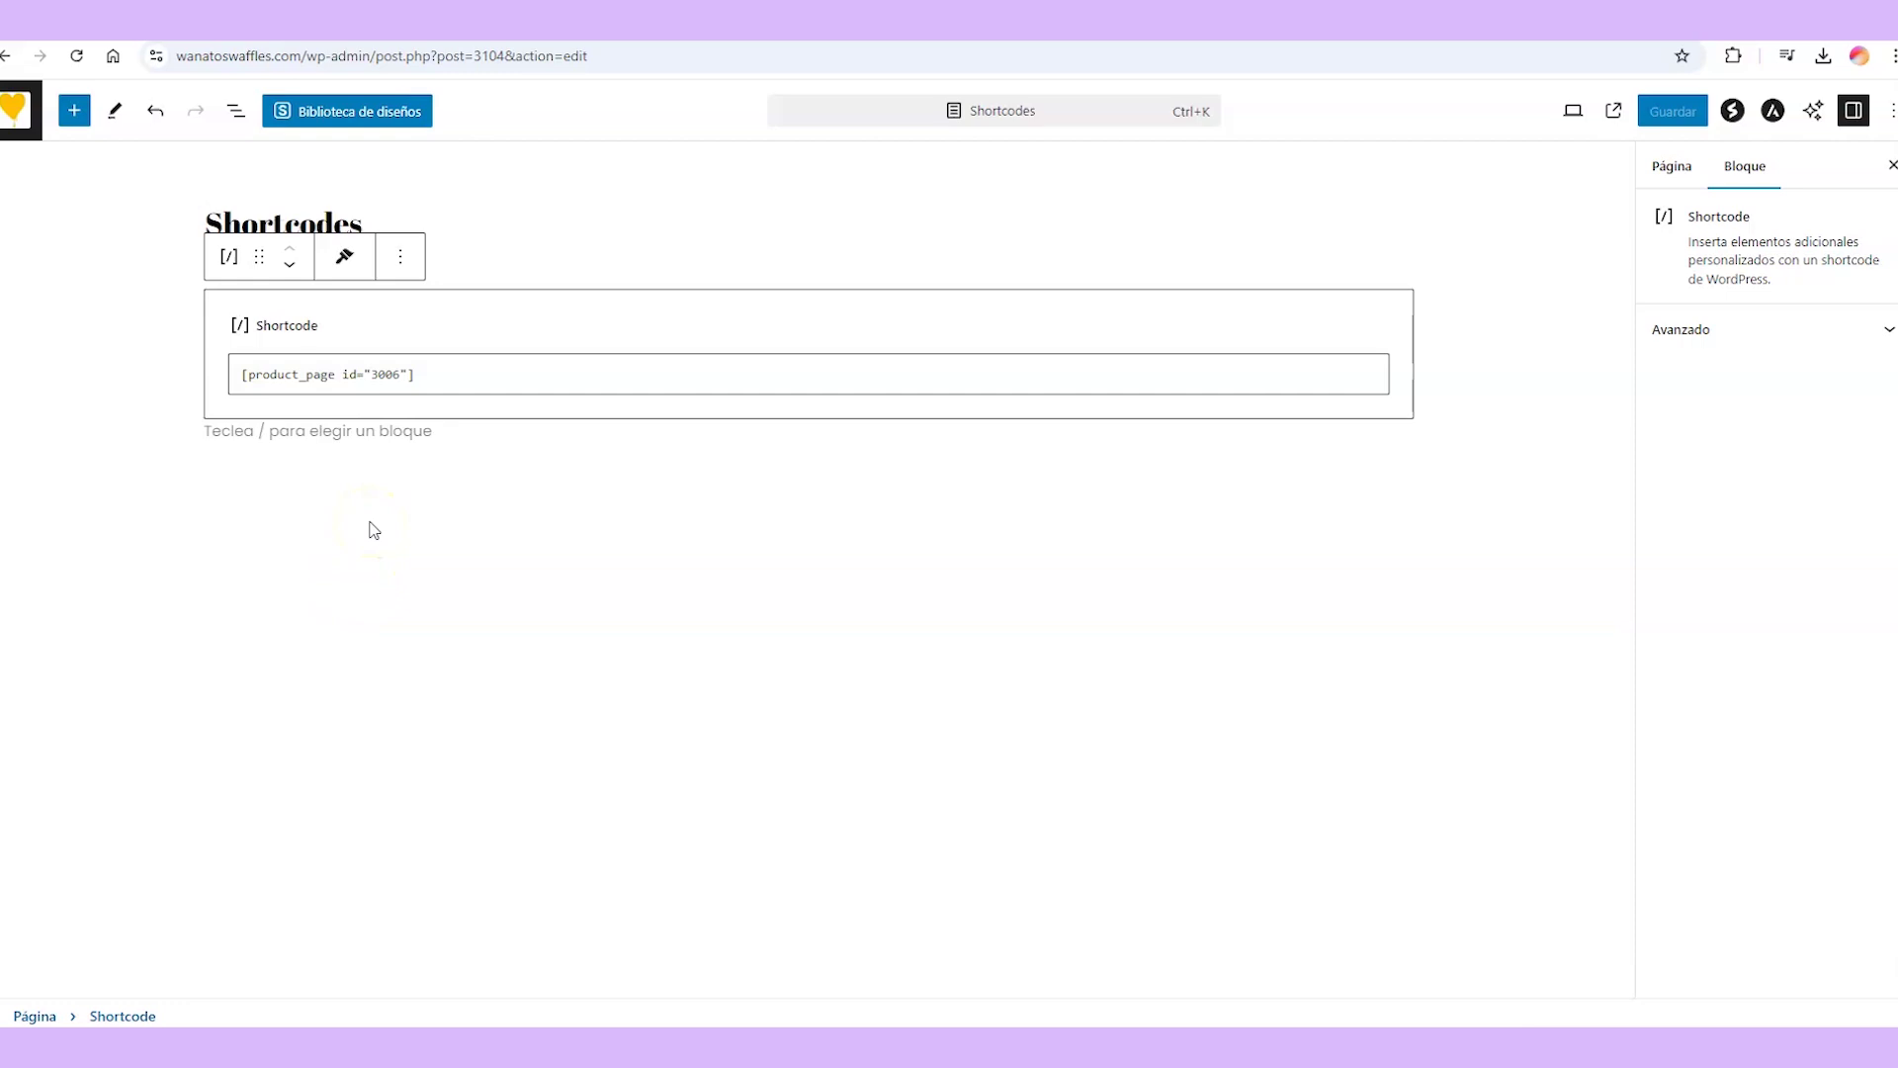
# Replace the whole shortcode with [product_category category="slug"].
pyautogui.moveTo(428, 368); pyautogui.dragTo(236, 369)
pyautogui.write('[product_category category="slug"]')
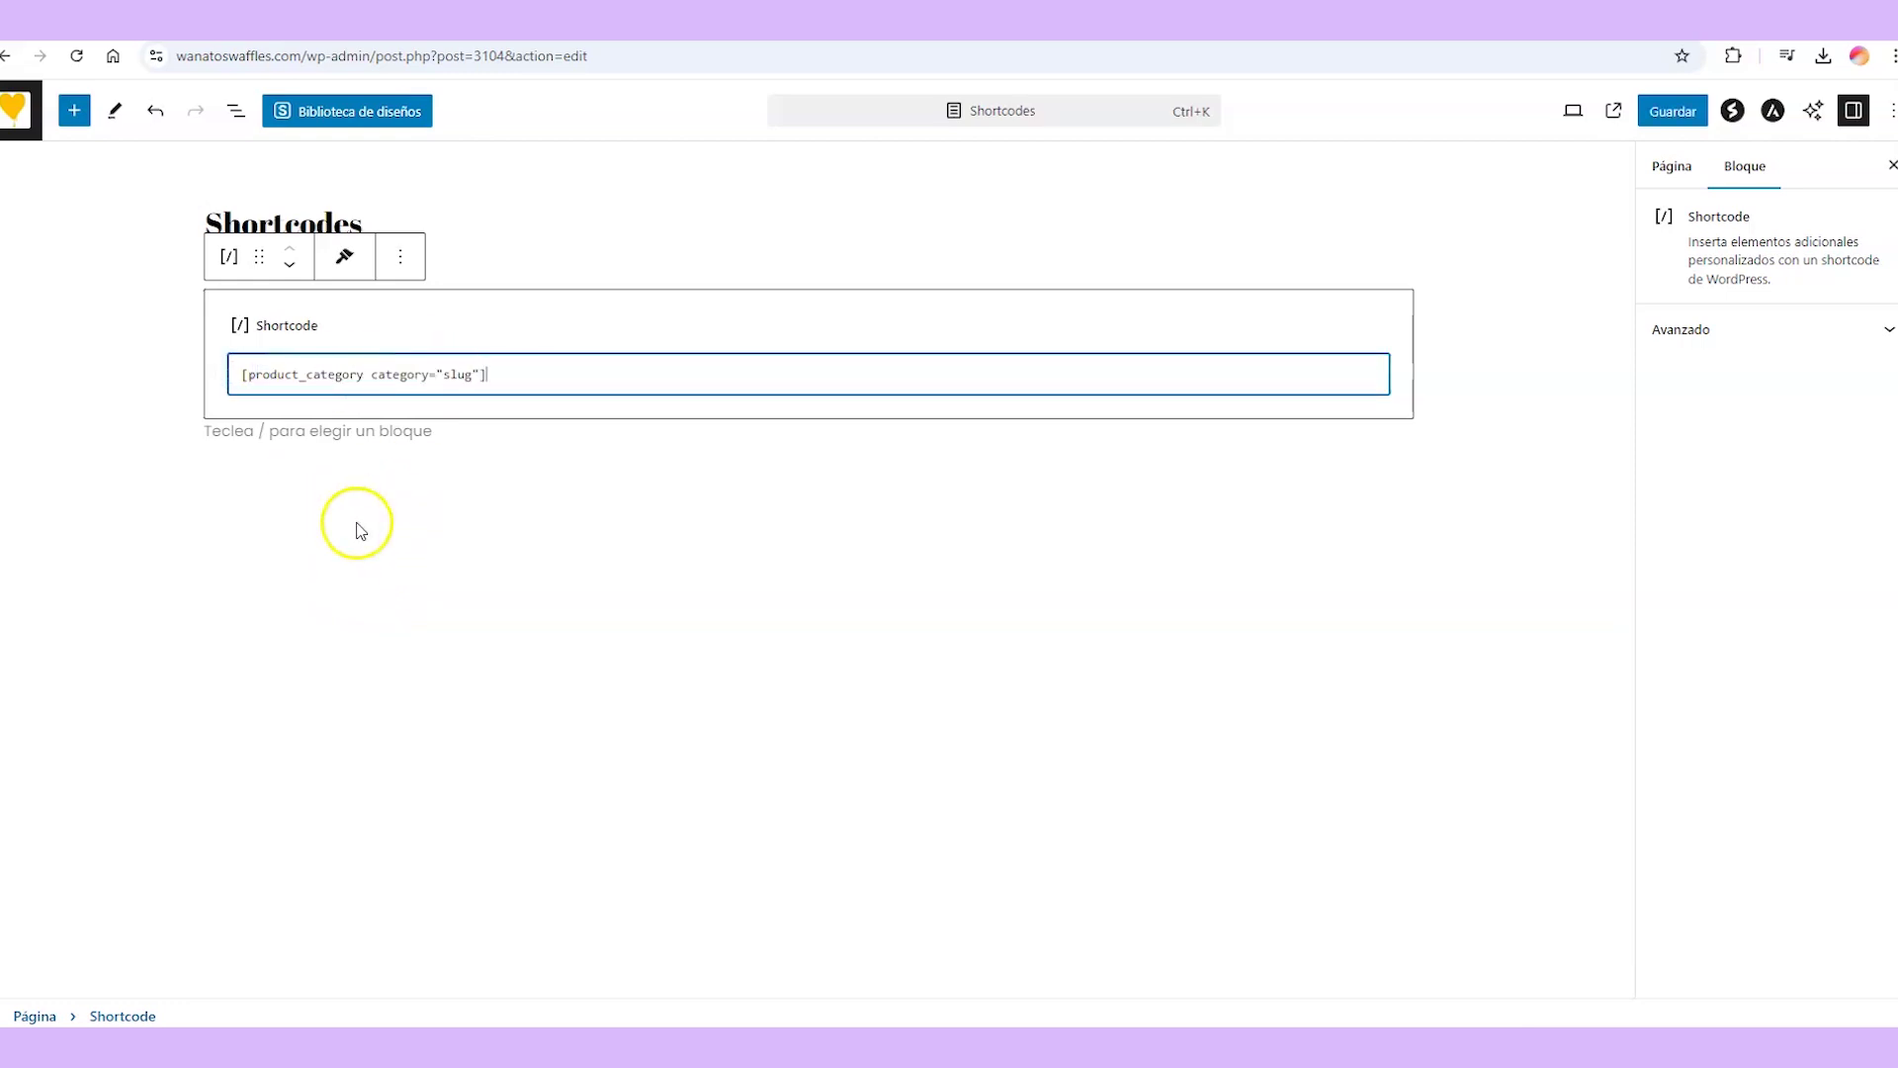
pyautogui.click(358, 531)
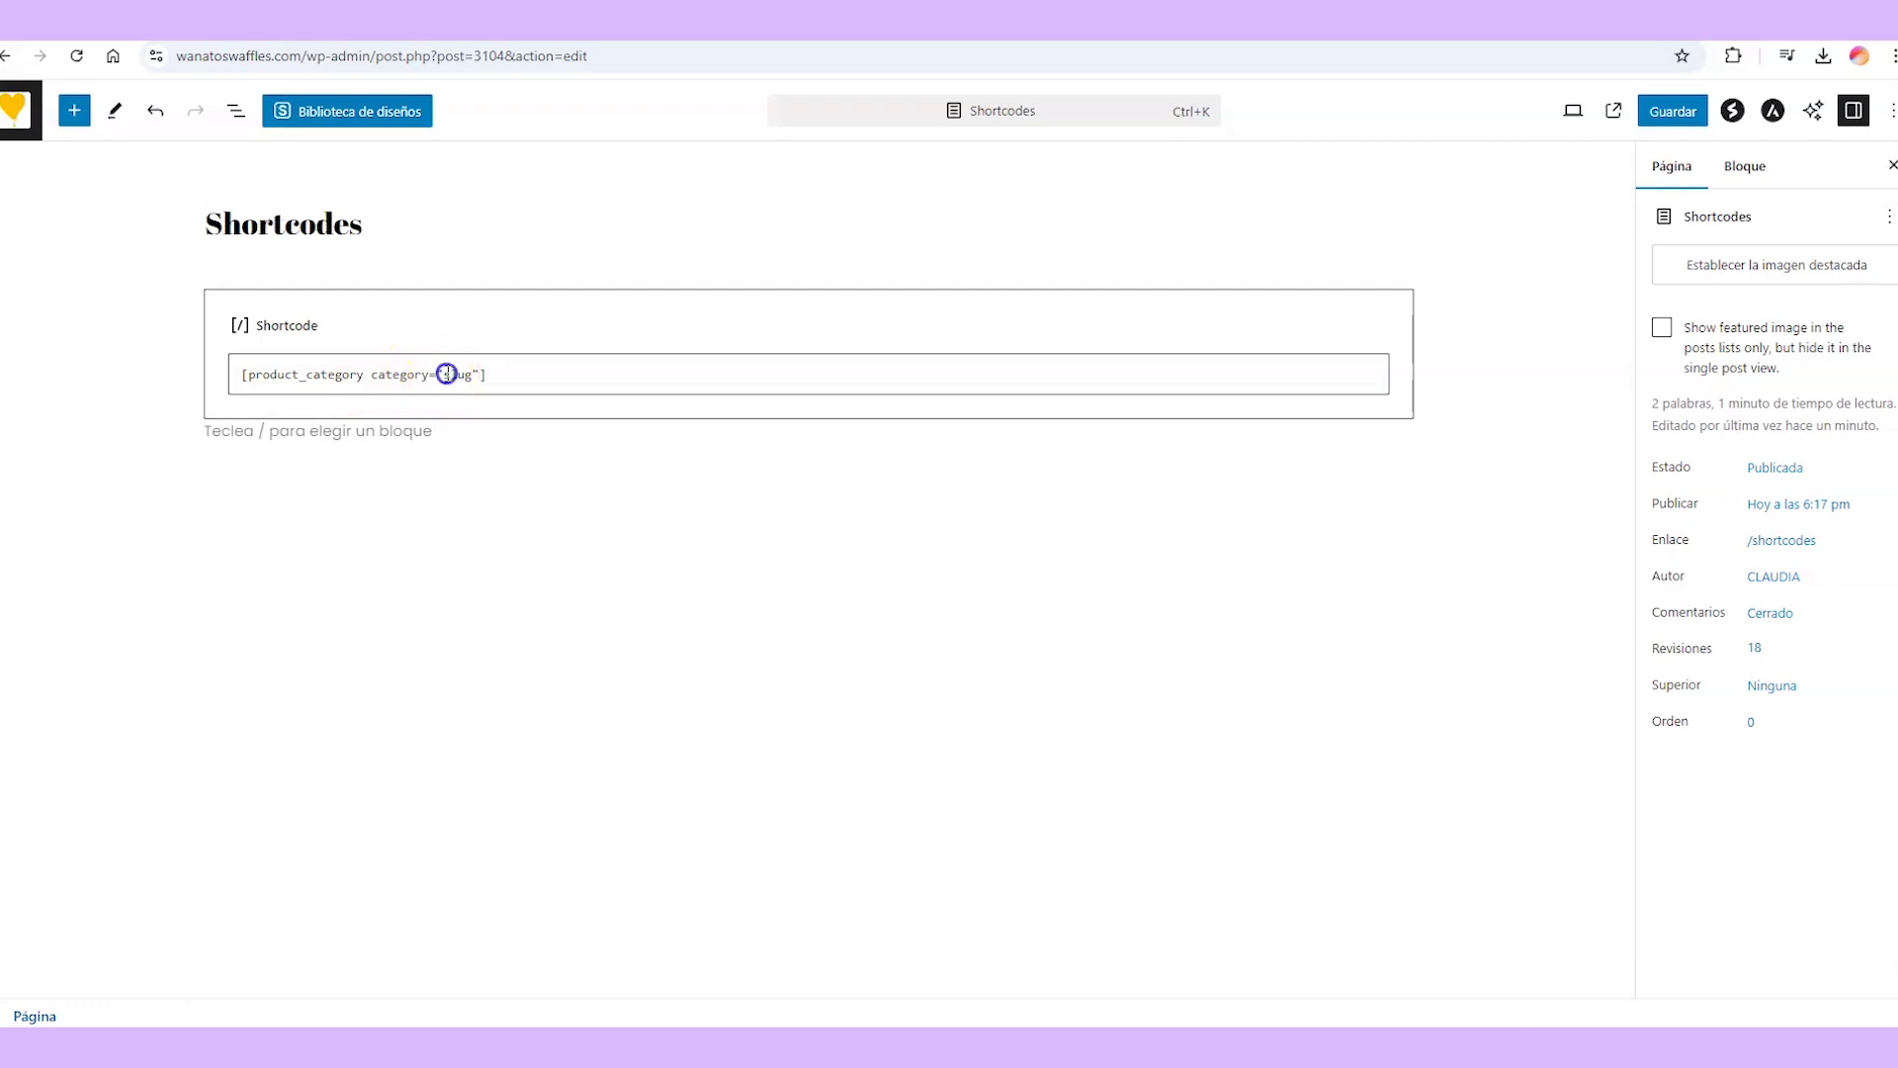
# Open the store's product categories list and copy the slug of the Nuestra sugerencia category.
pyautogui.moveTo(441, 374); pyautogui.dragTo(472, 374)
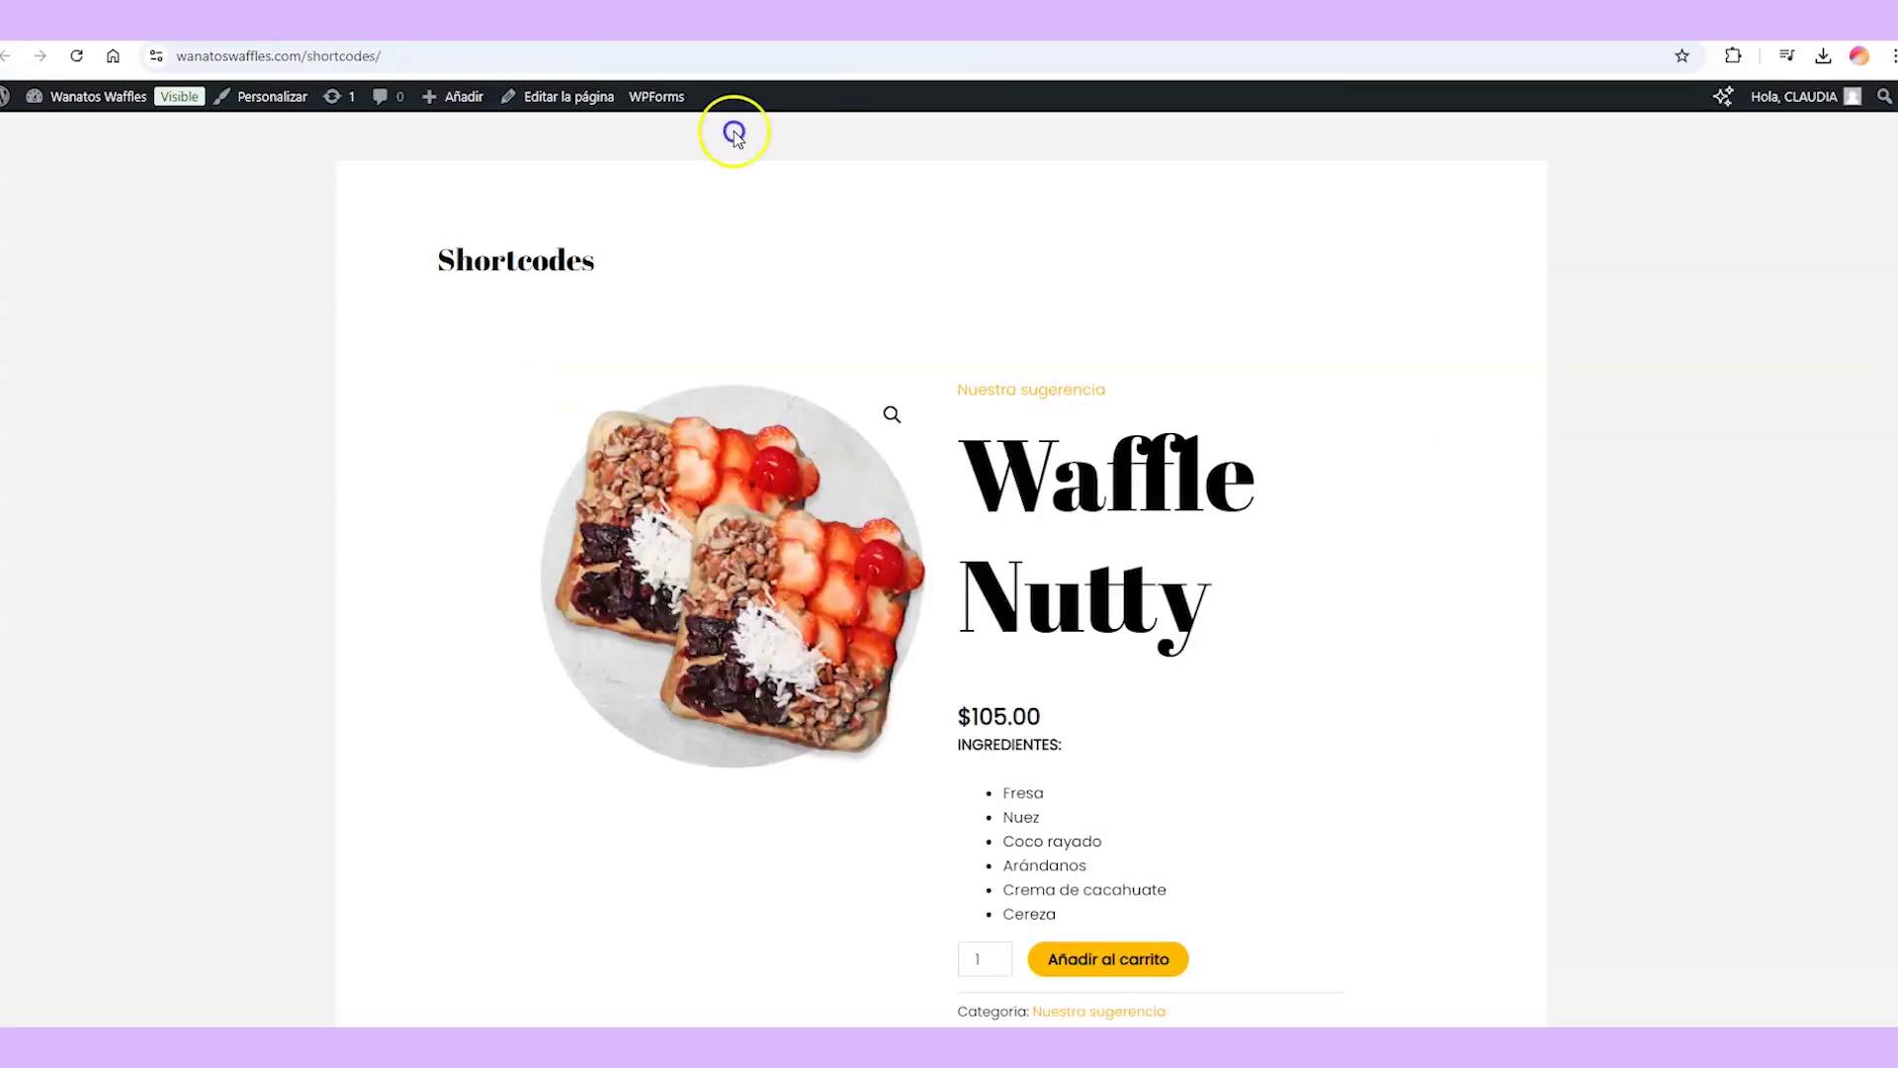
pyautogui.moveTo(8, 109)
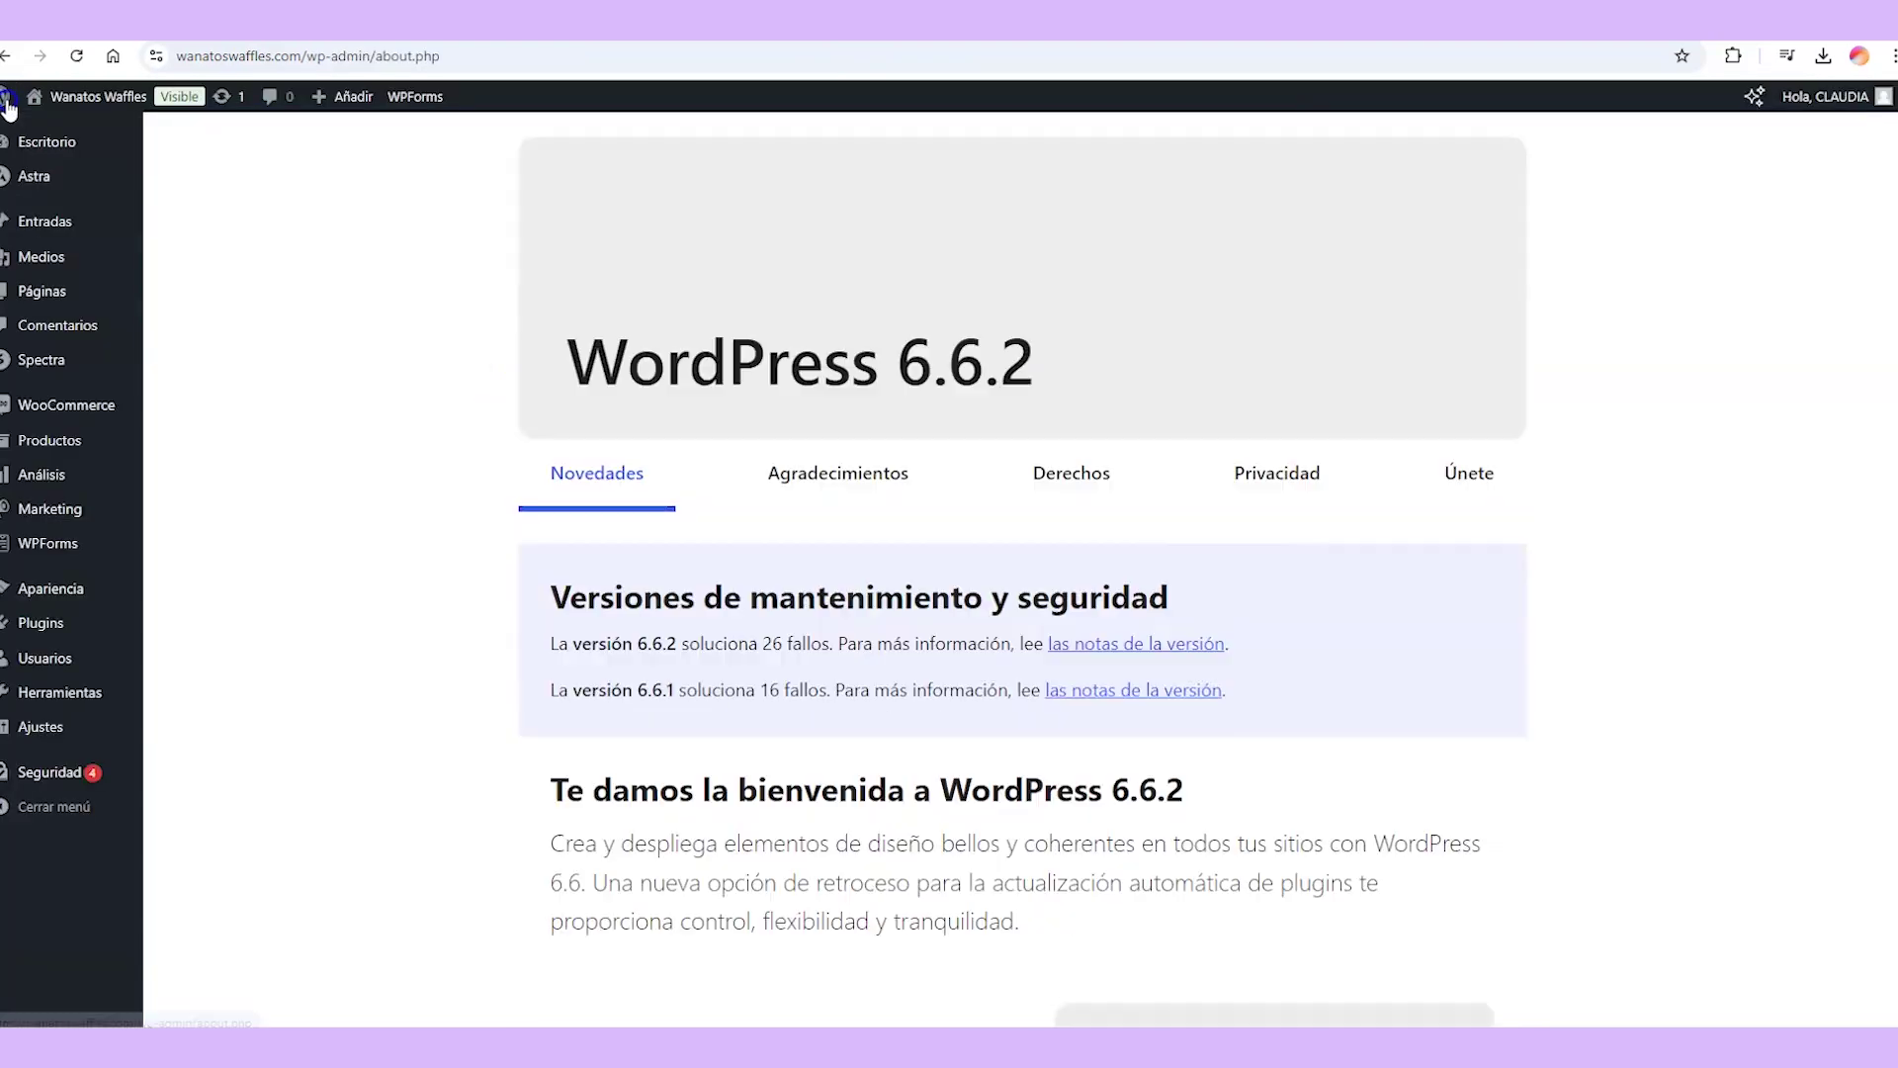
pyautogui.moveTo(91, 451)
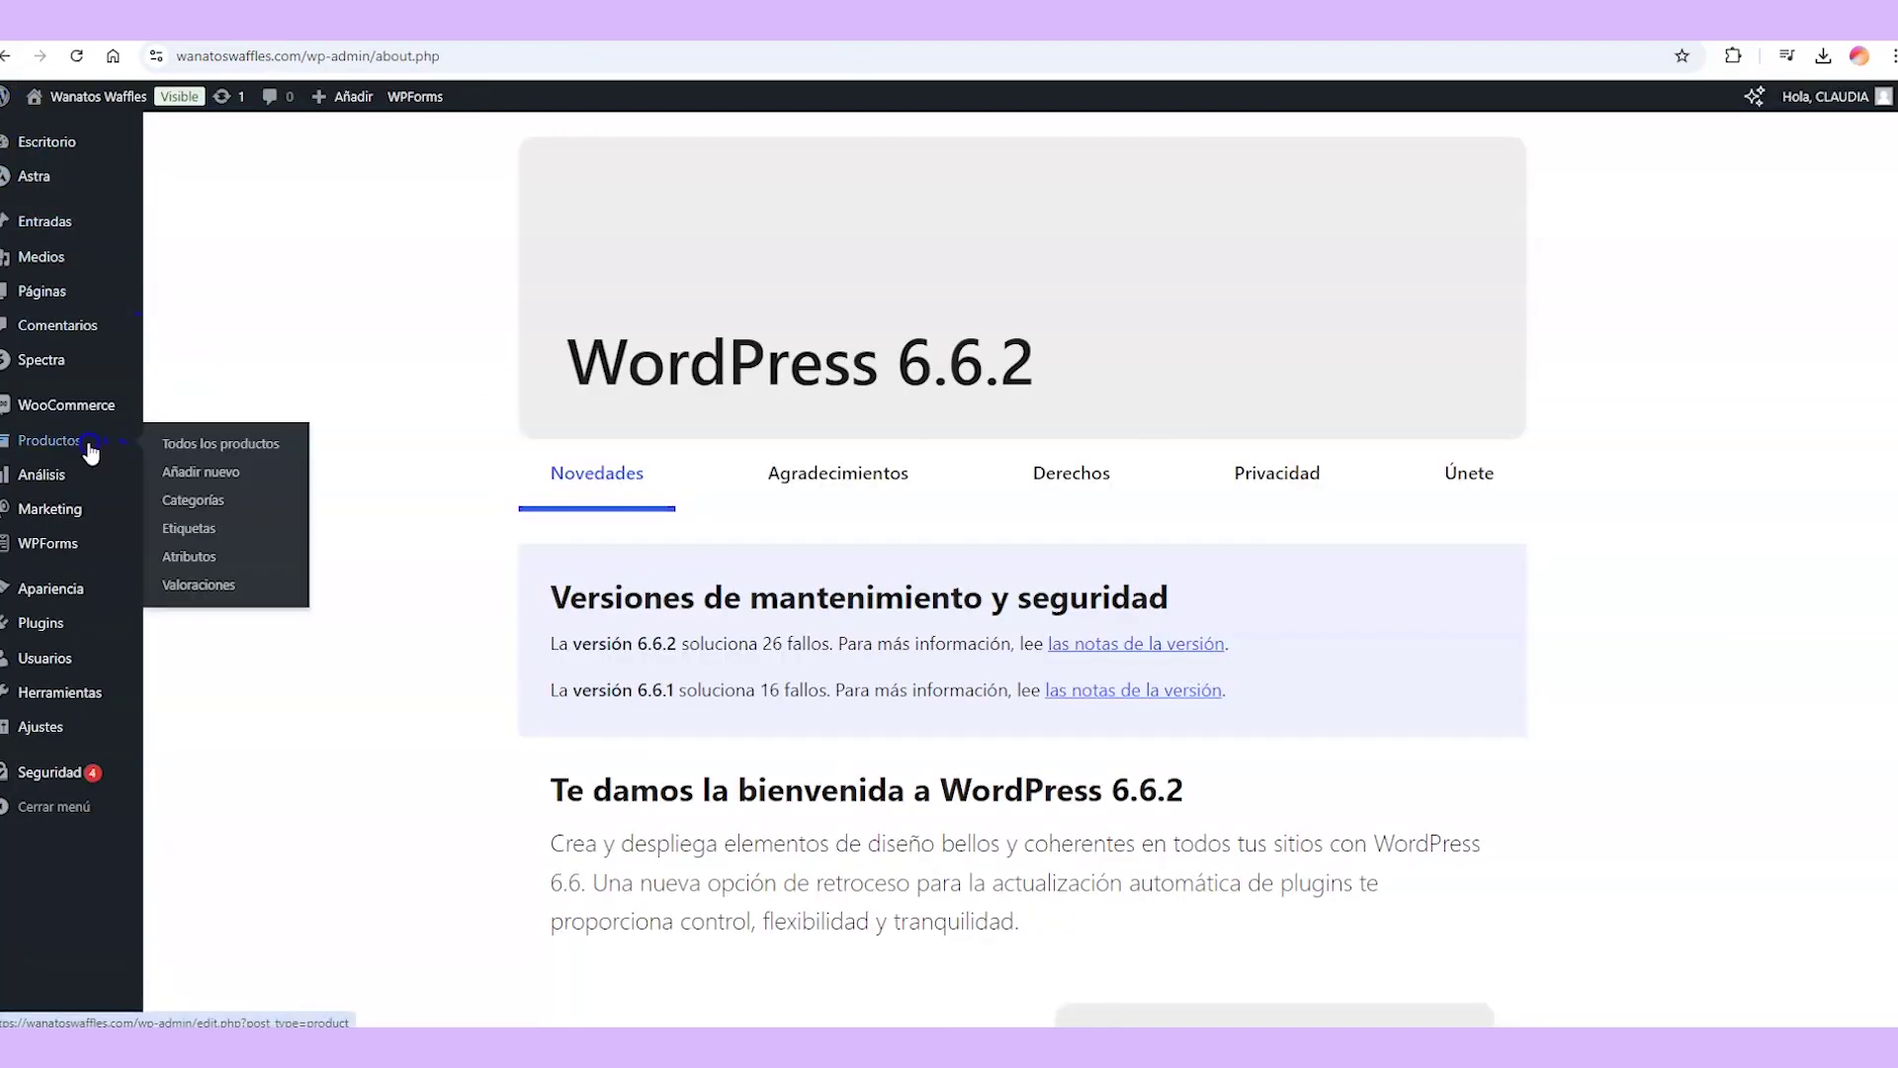
pyautogui.click(208, 512)
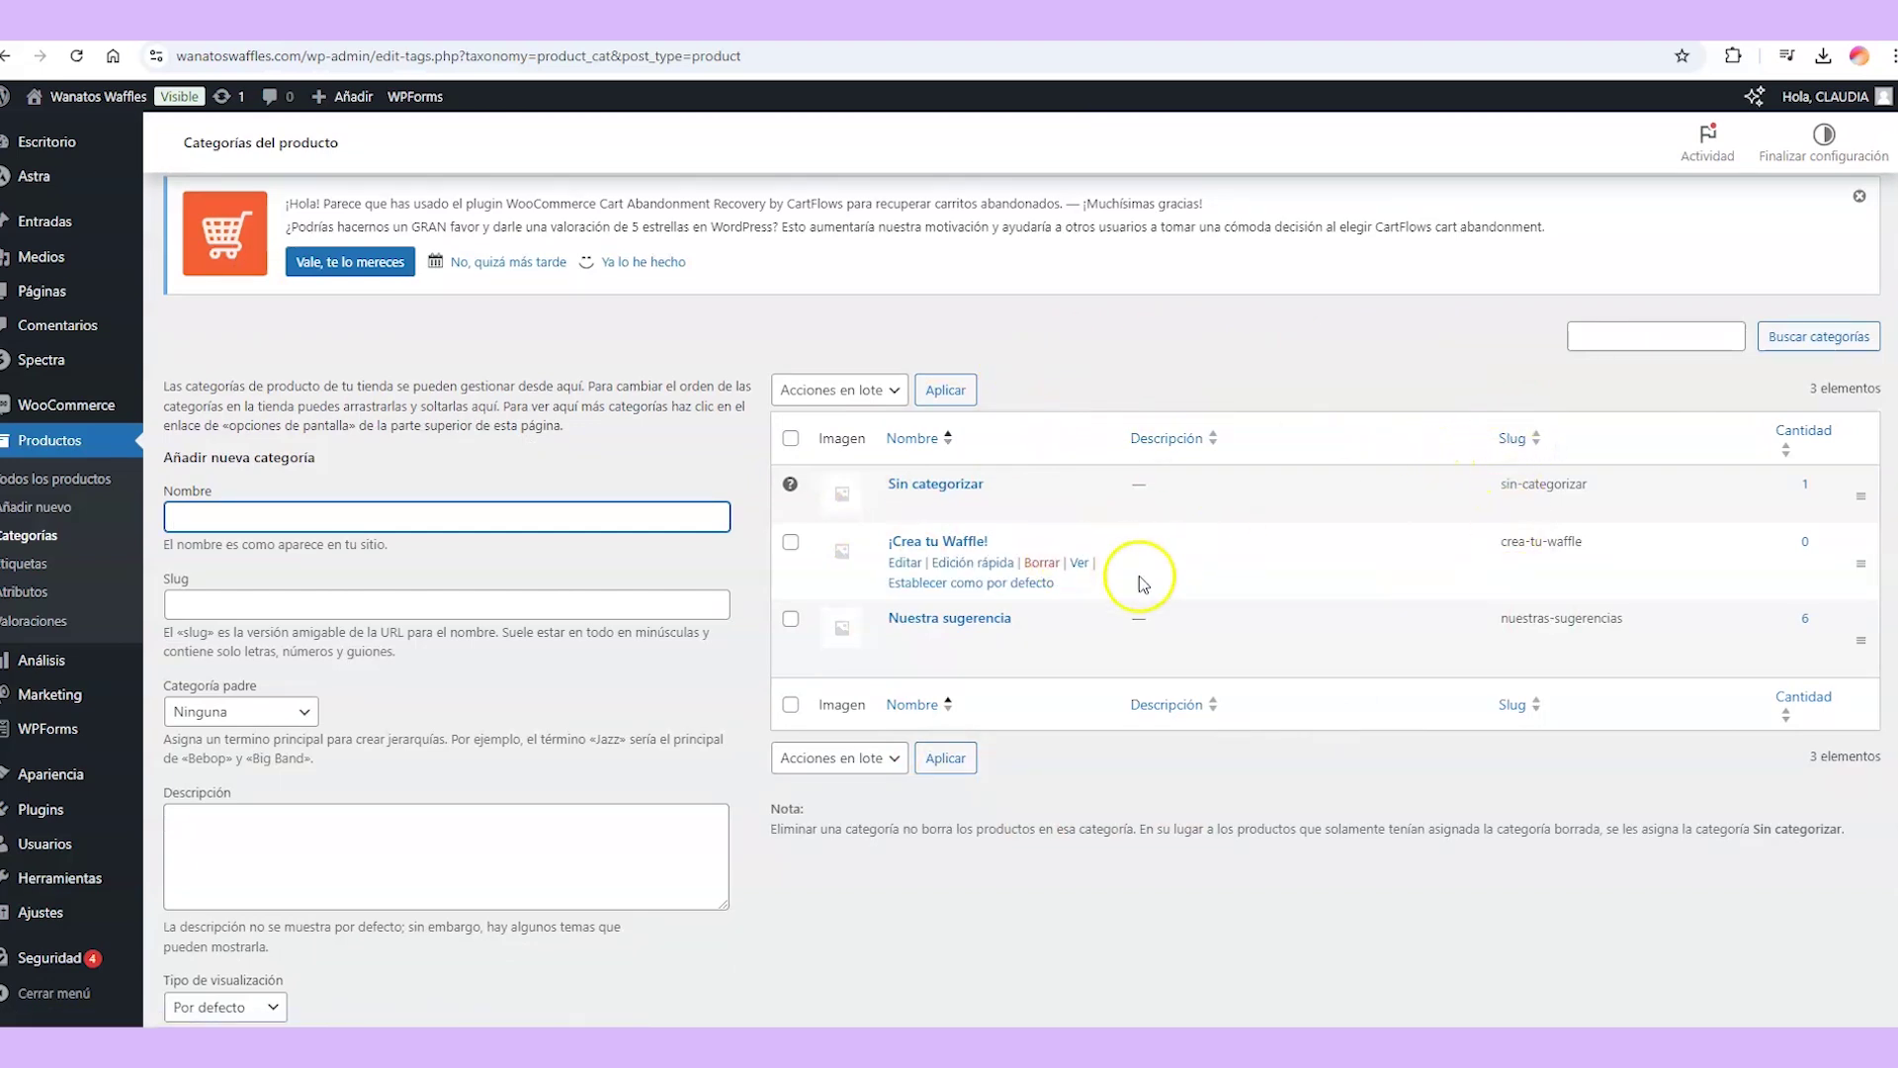
pyautogui.moveTo(1089, 646)
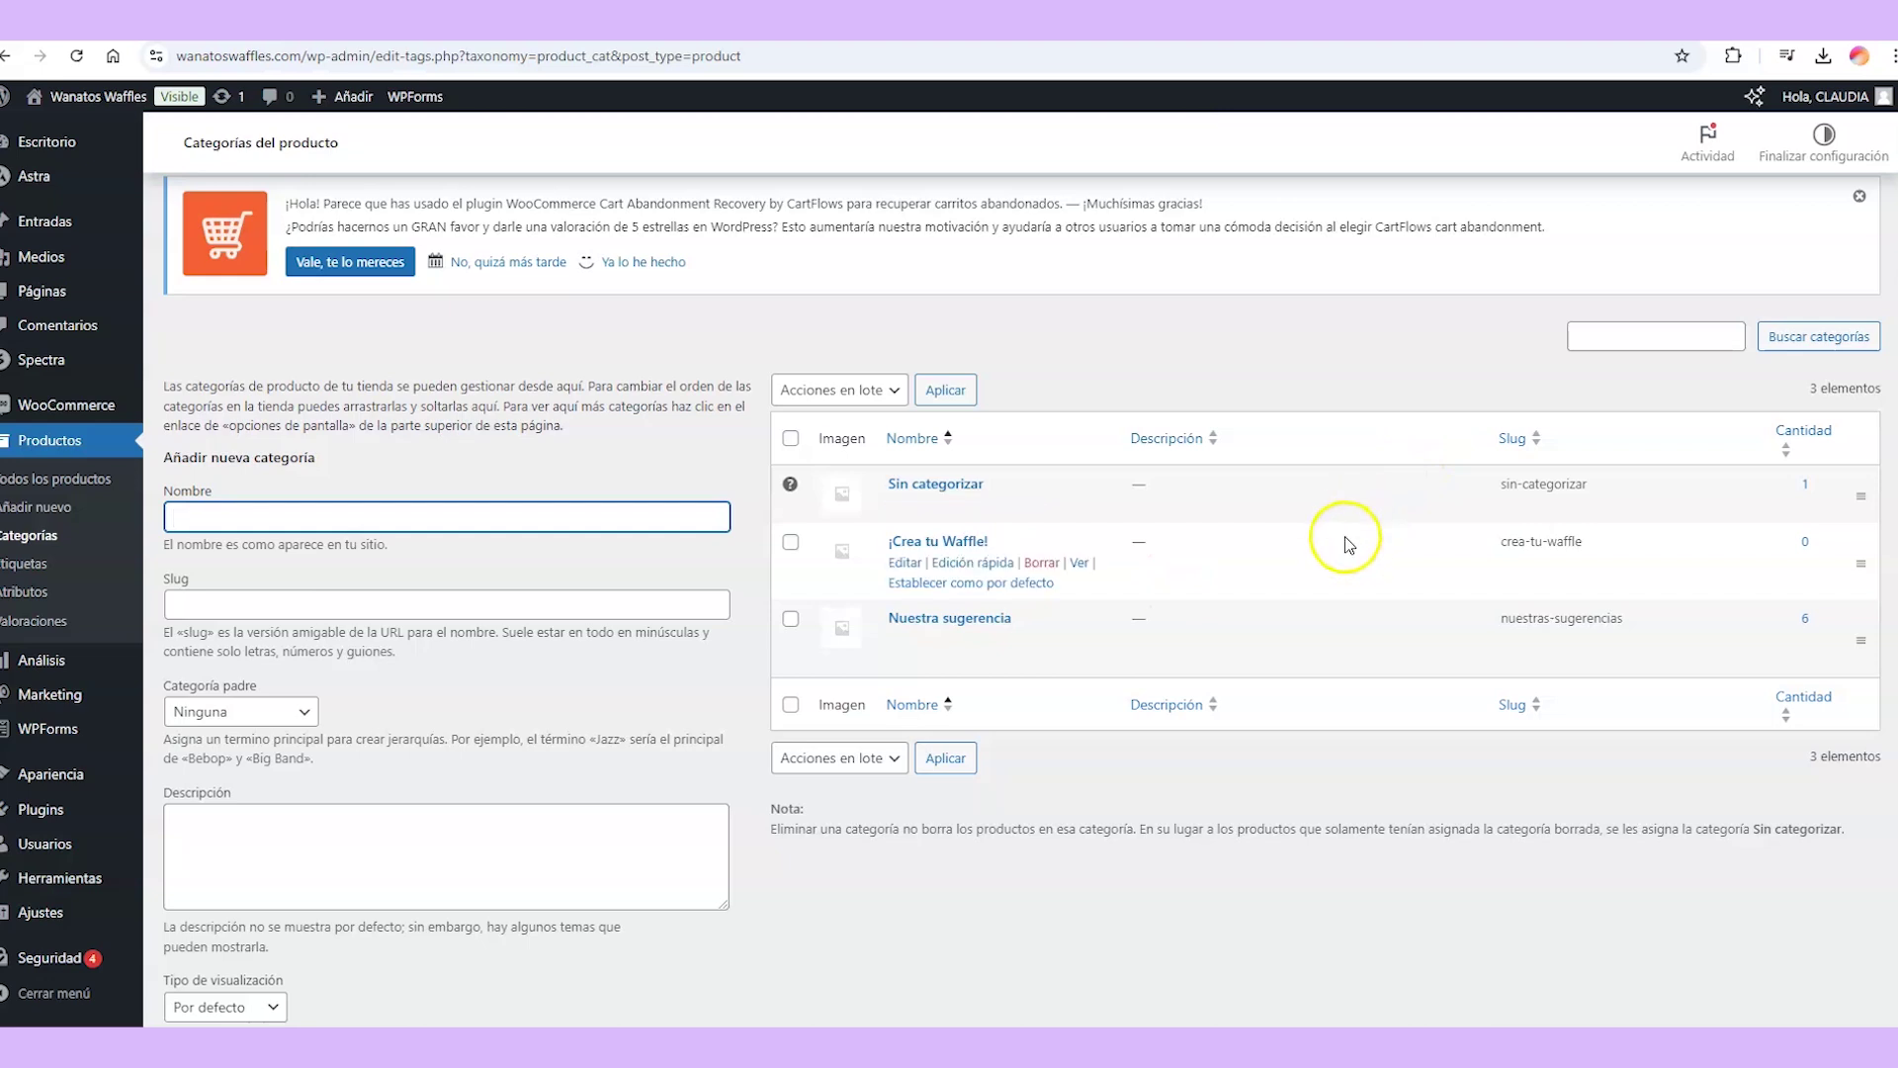
pyautogui.tripleClick(1503, 623)
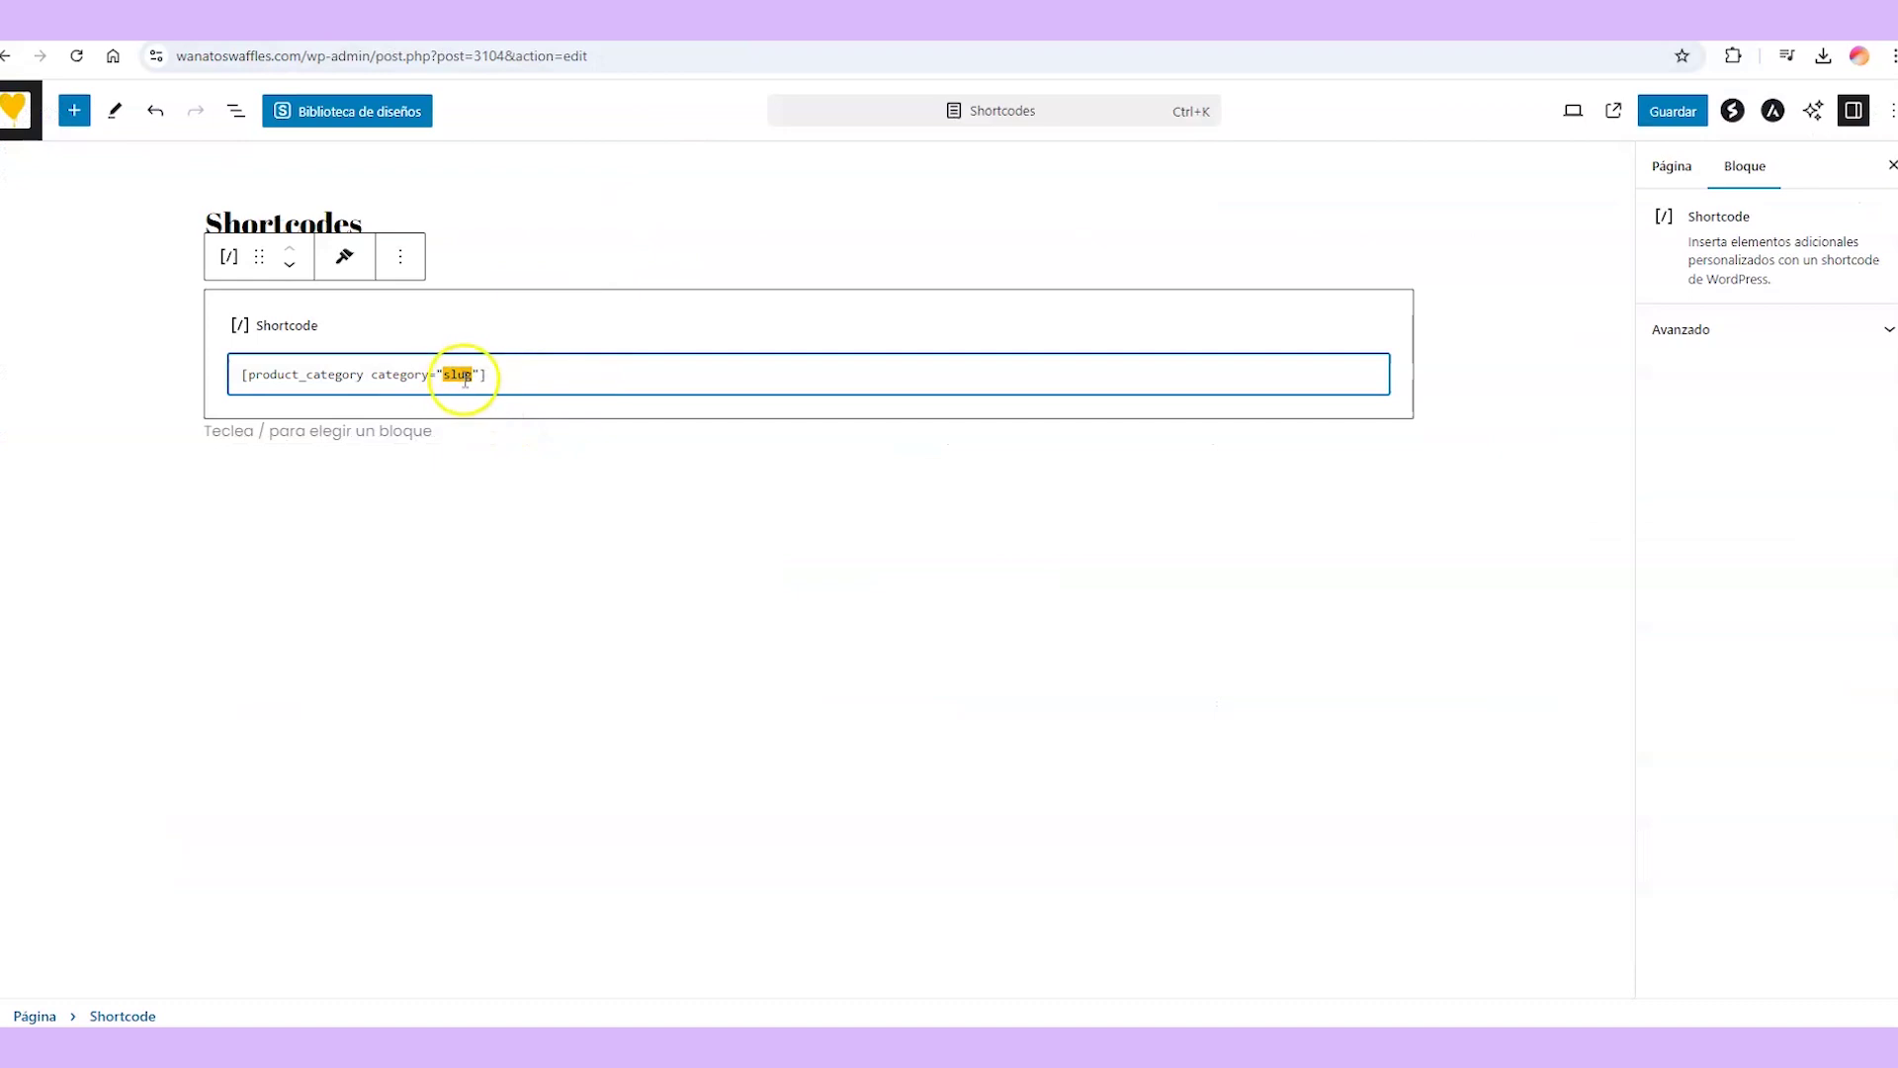
# Set the shortcode's category to "nuestras-sugerencias", save the page and look through its published version.
pyautogui.write('nuestras-sugerencias')
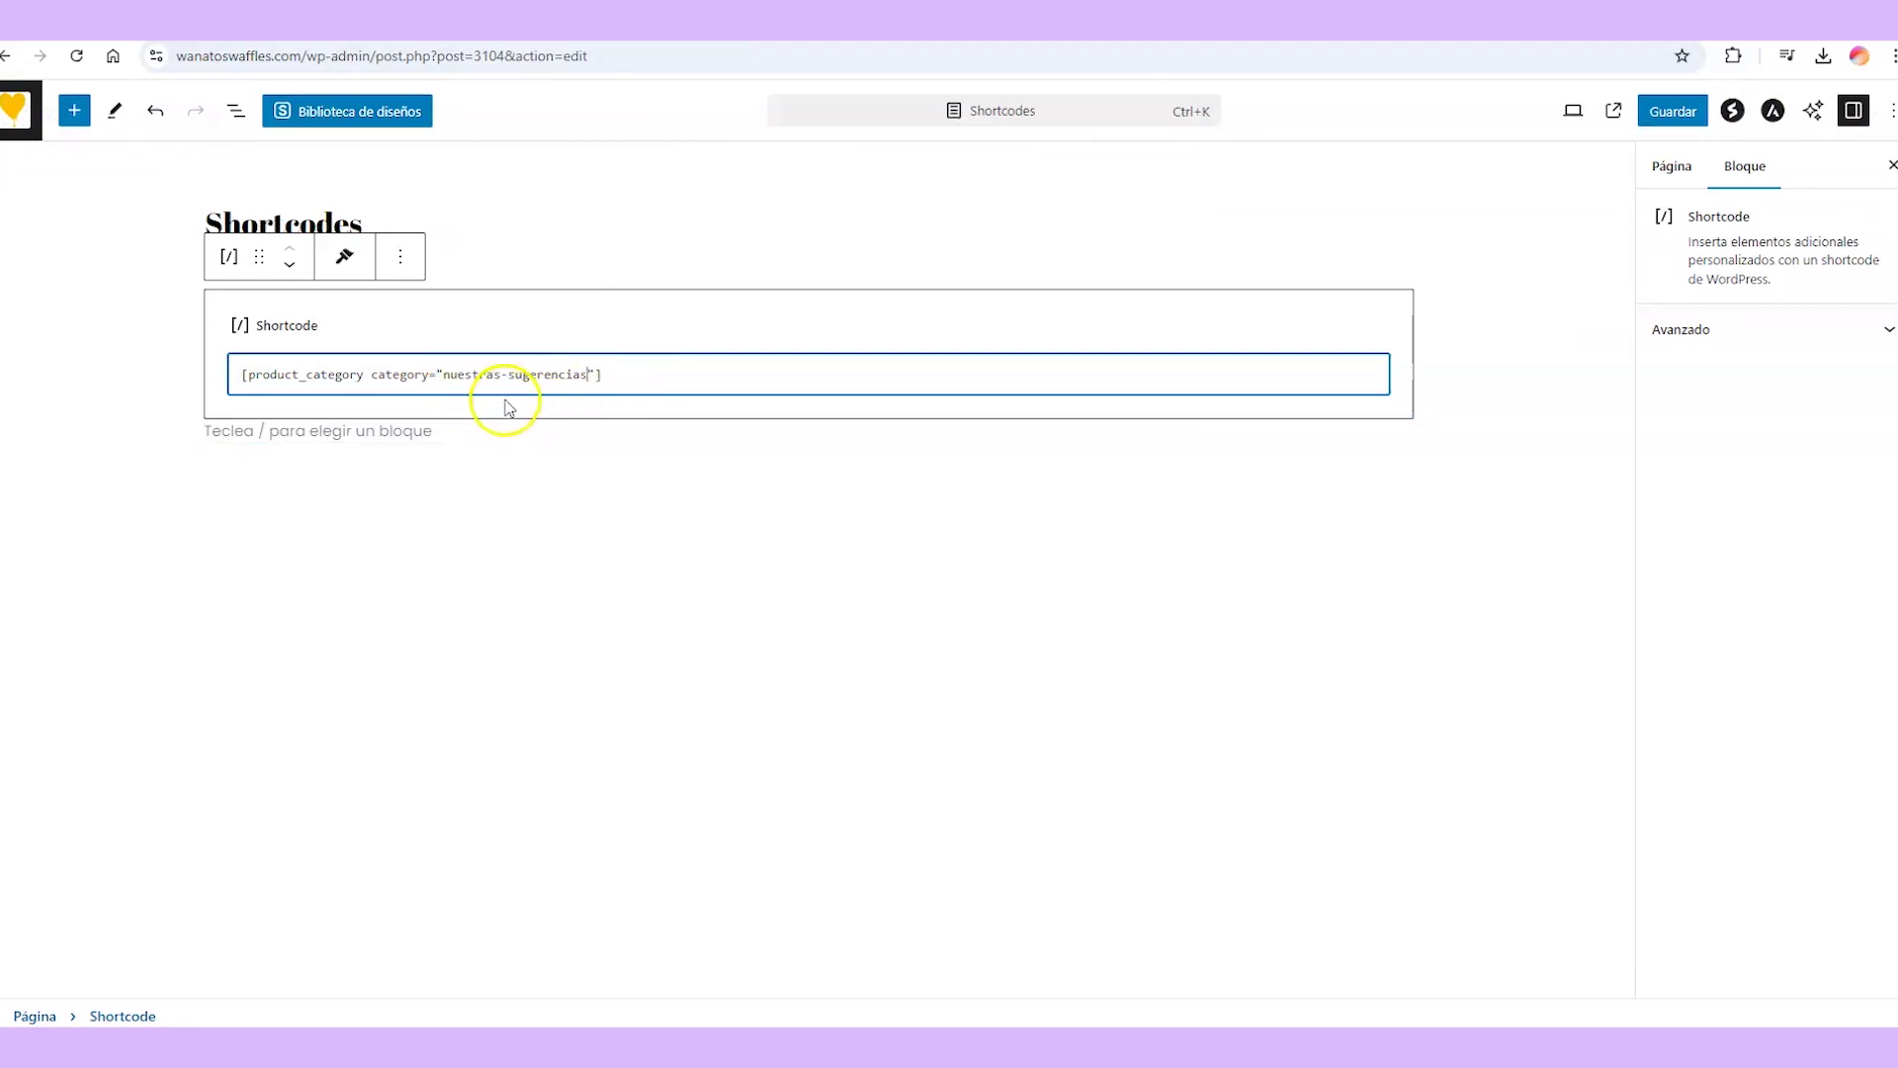
pyautogui.click(1669, 114)
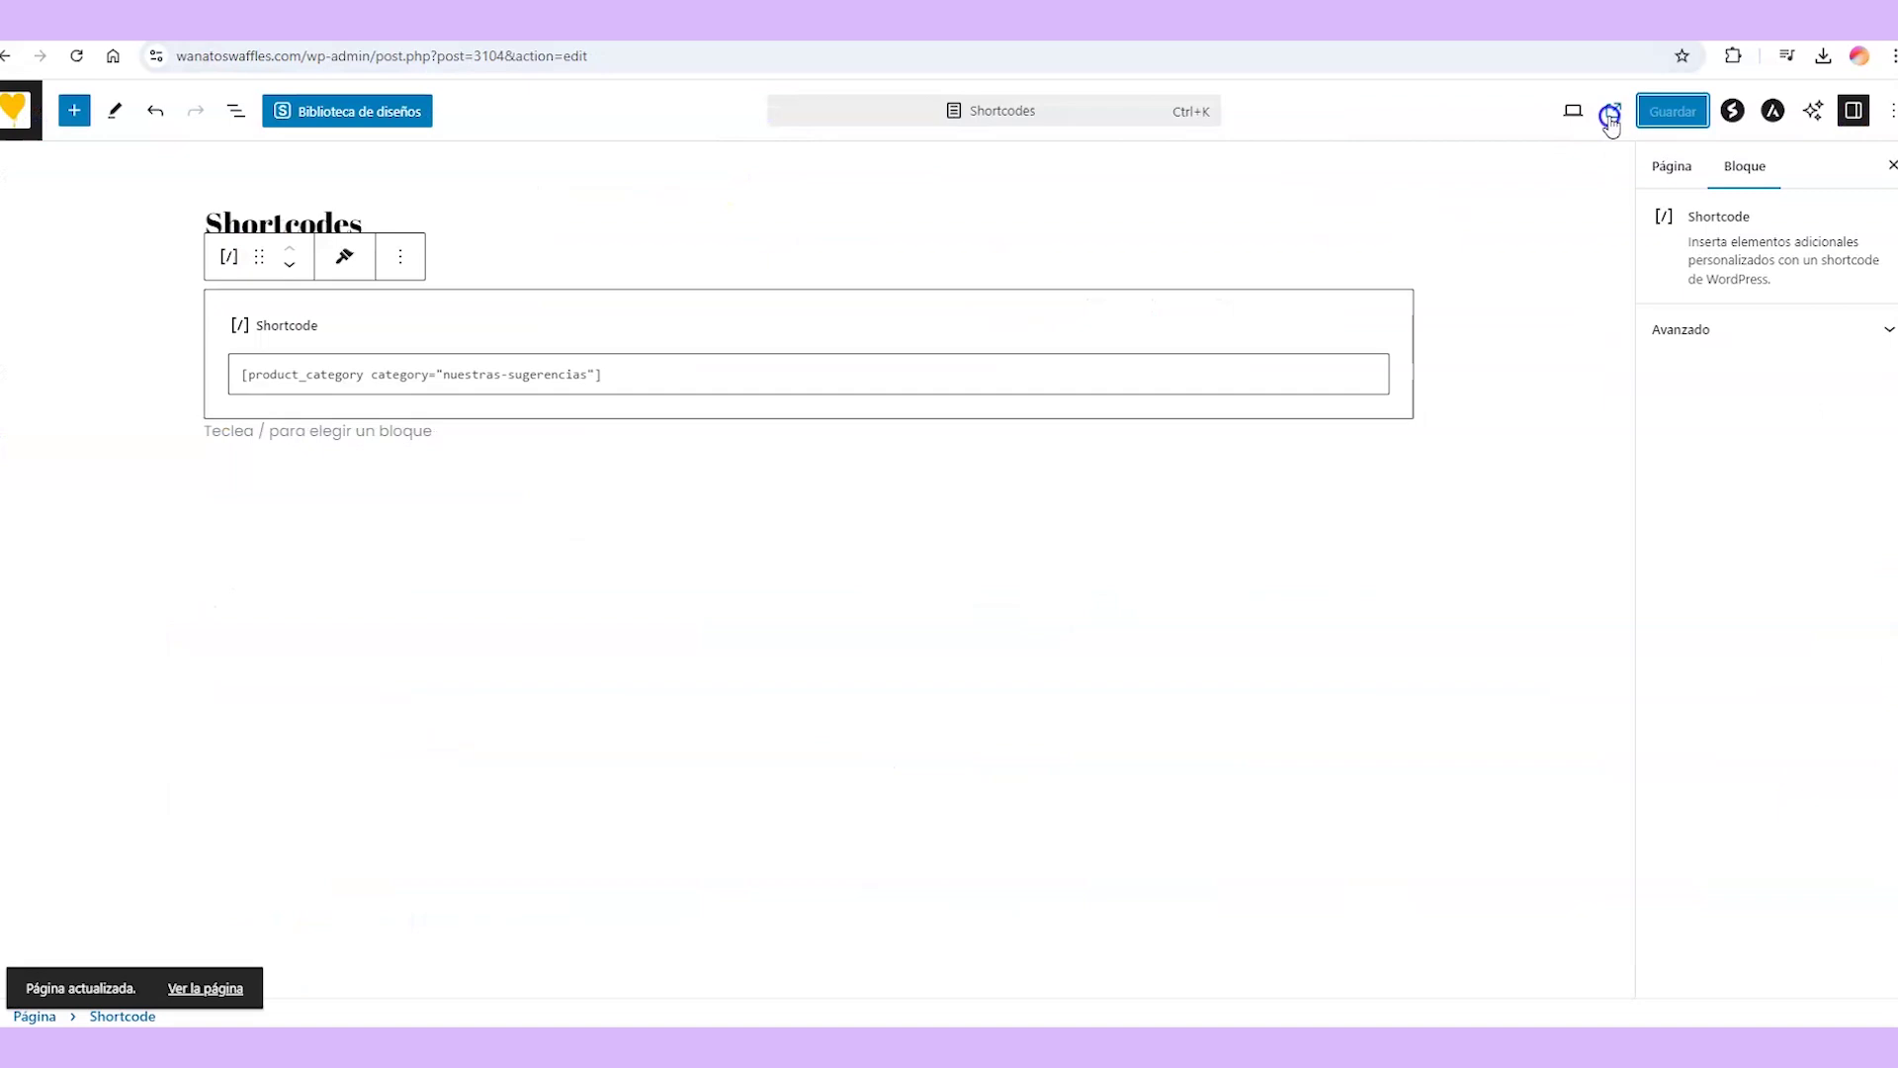
pyautogui.click(1611, 117)
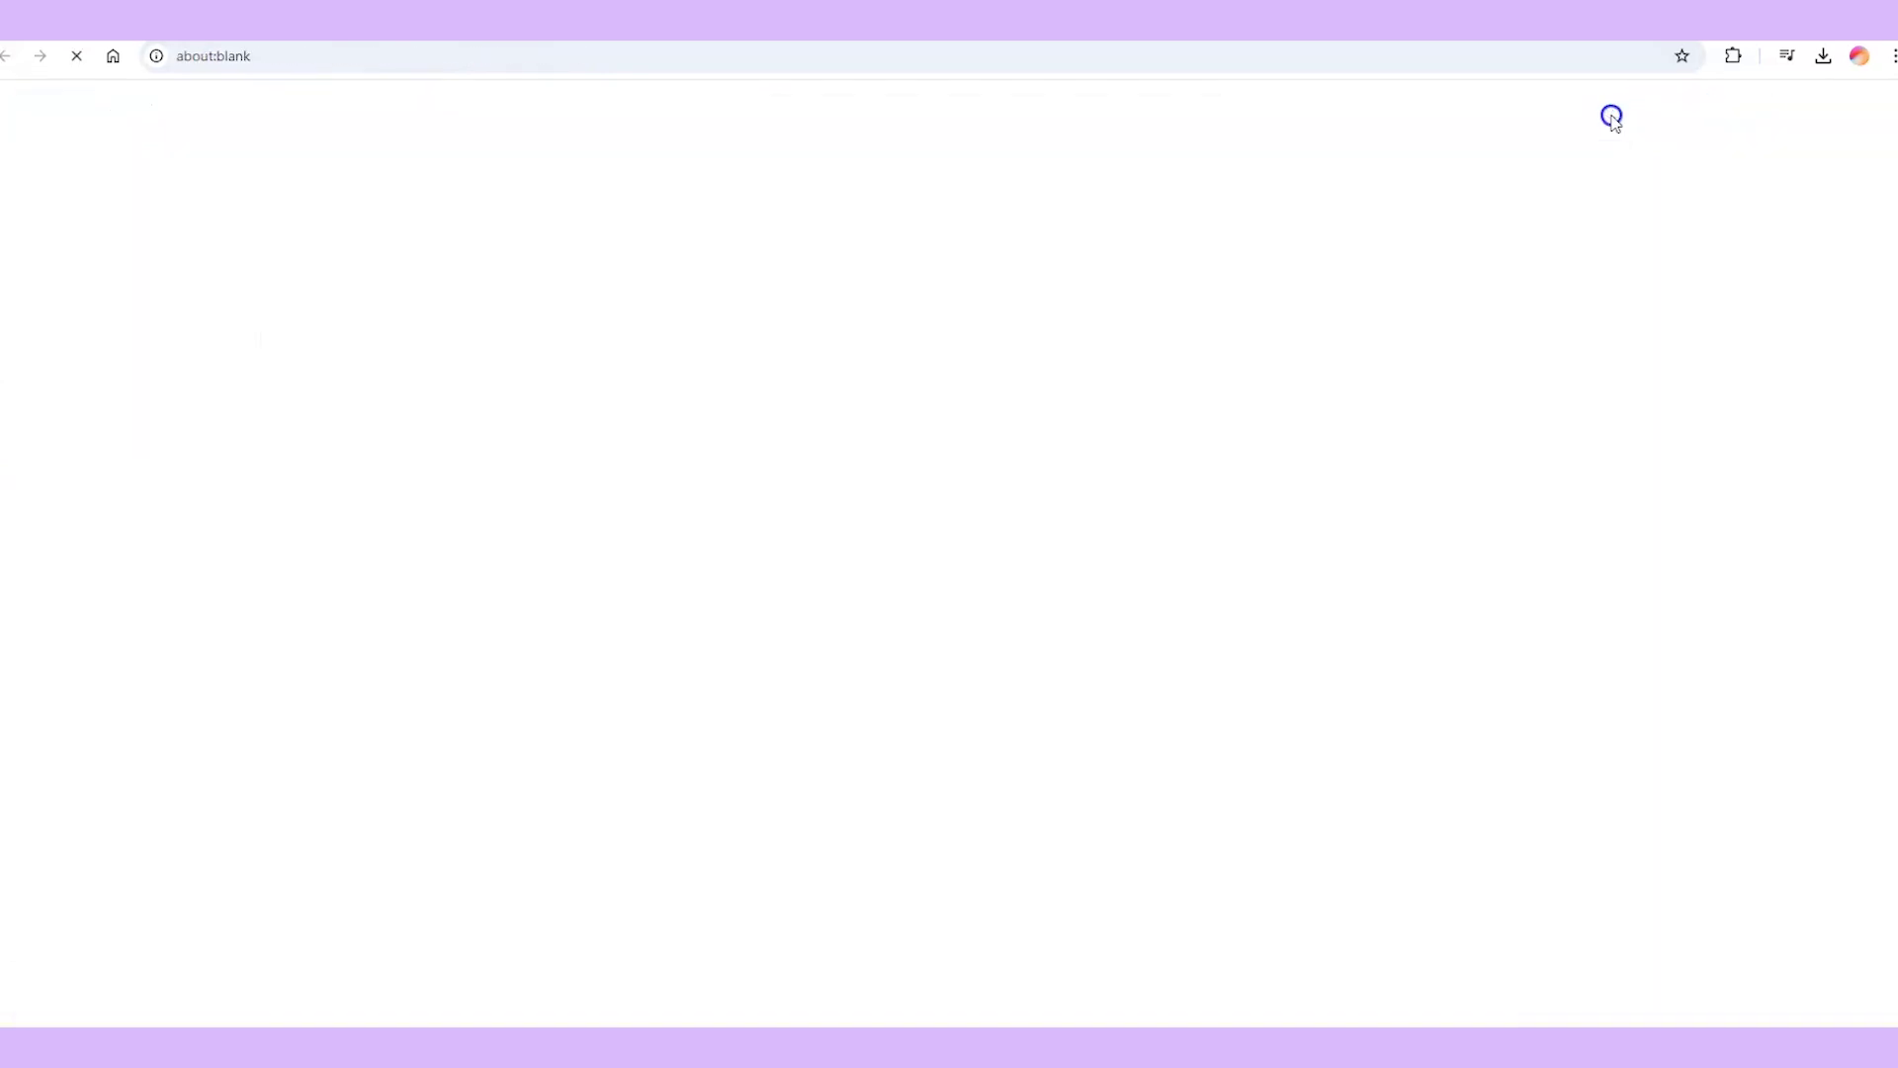
pyautogui.scroll(-3, 237, 450)
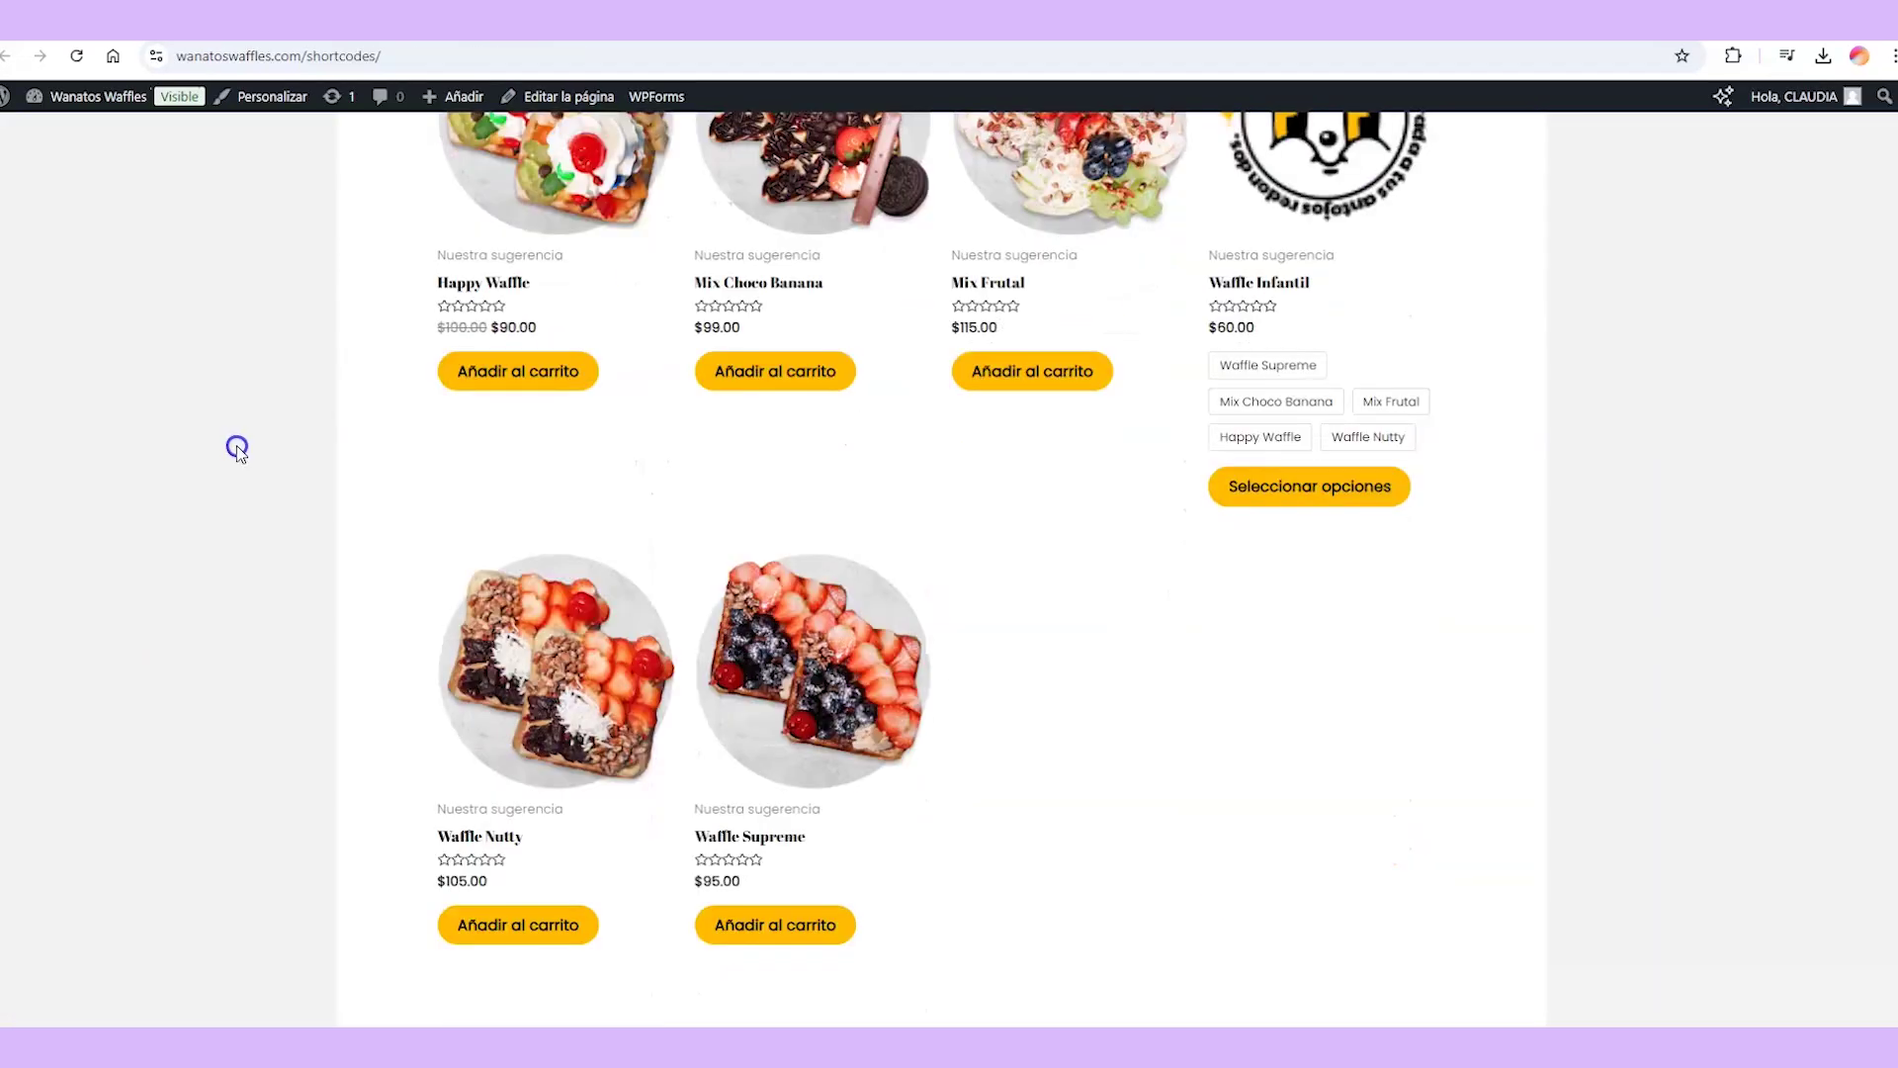
pyautogui.scroll(2, 231, 432)
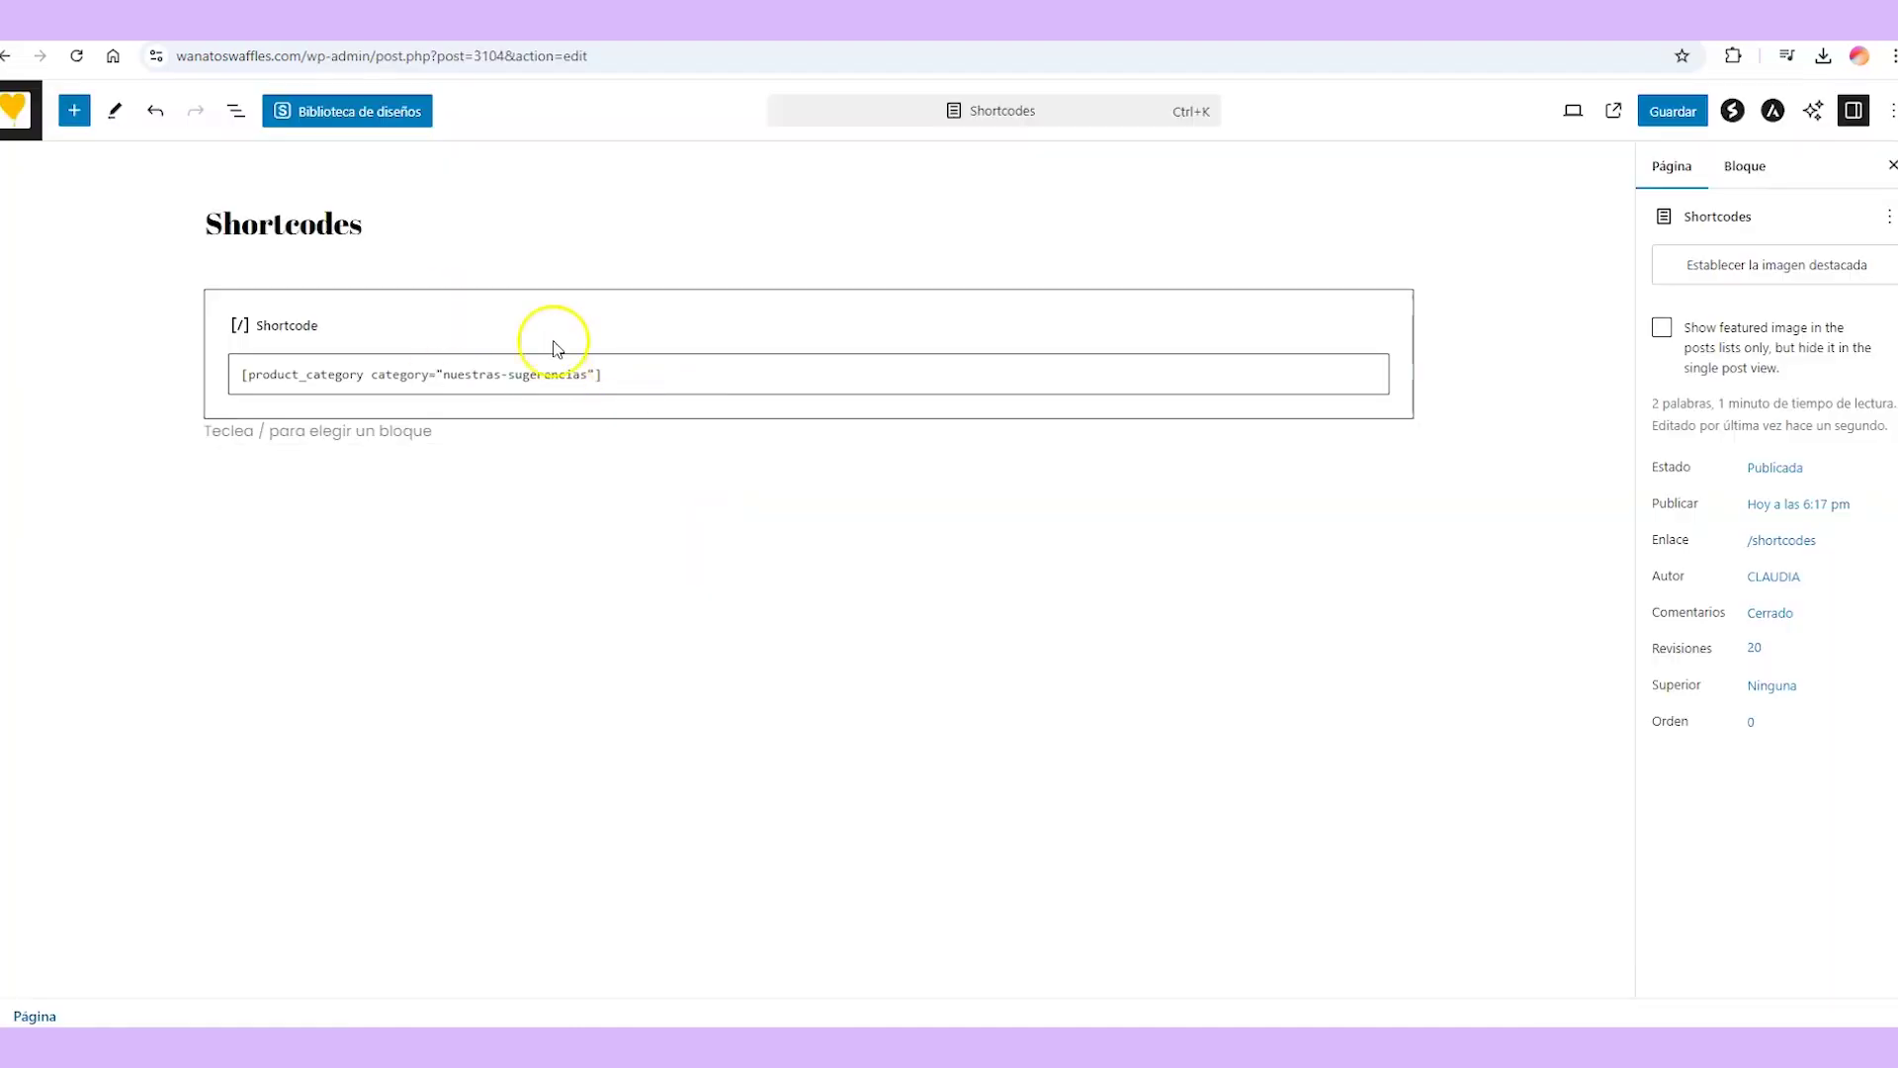
# Add limit="3" to the product category shortcode, save the page and view its published version.
pyautogui.click(600, 374)
pyautogui.write('limit="4"')
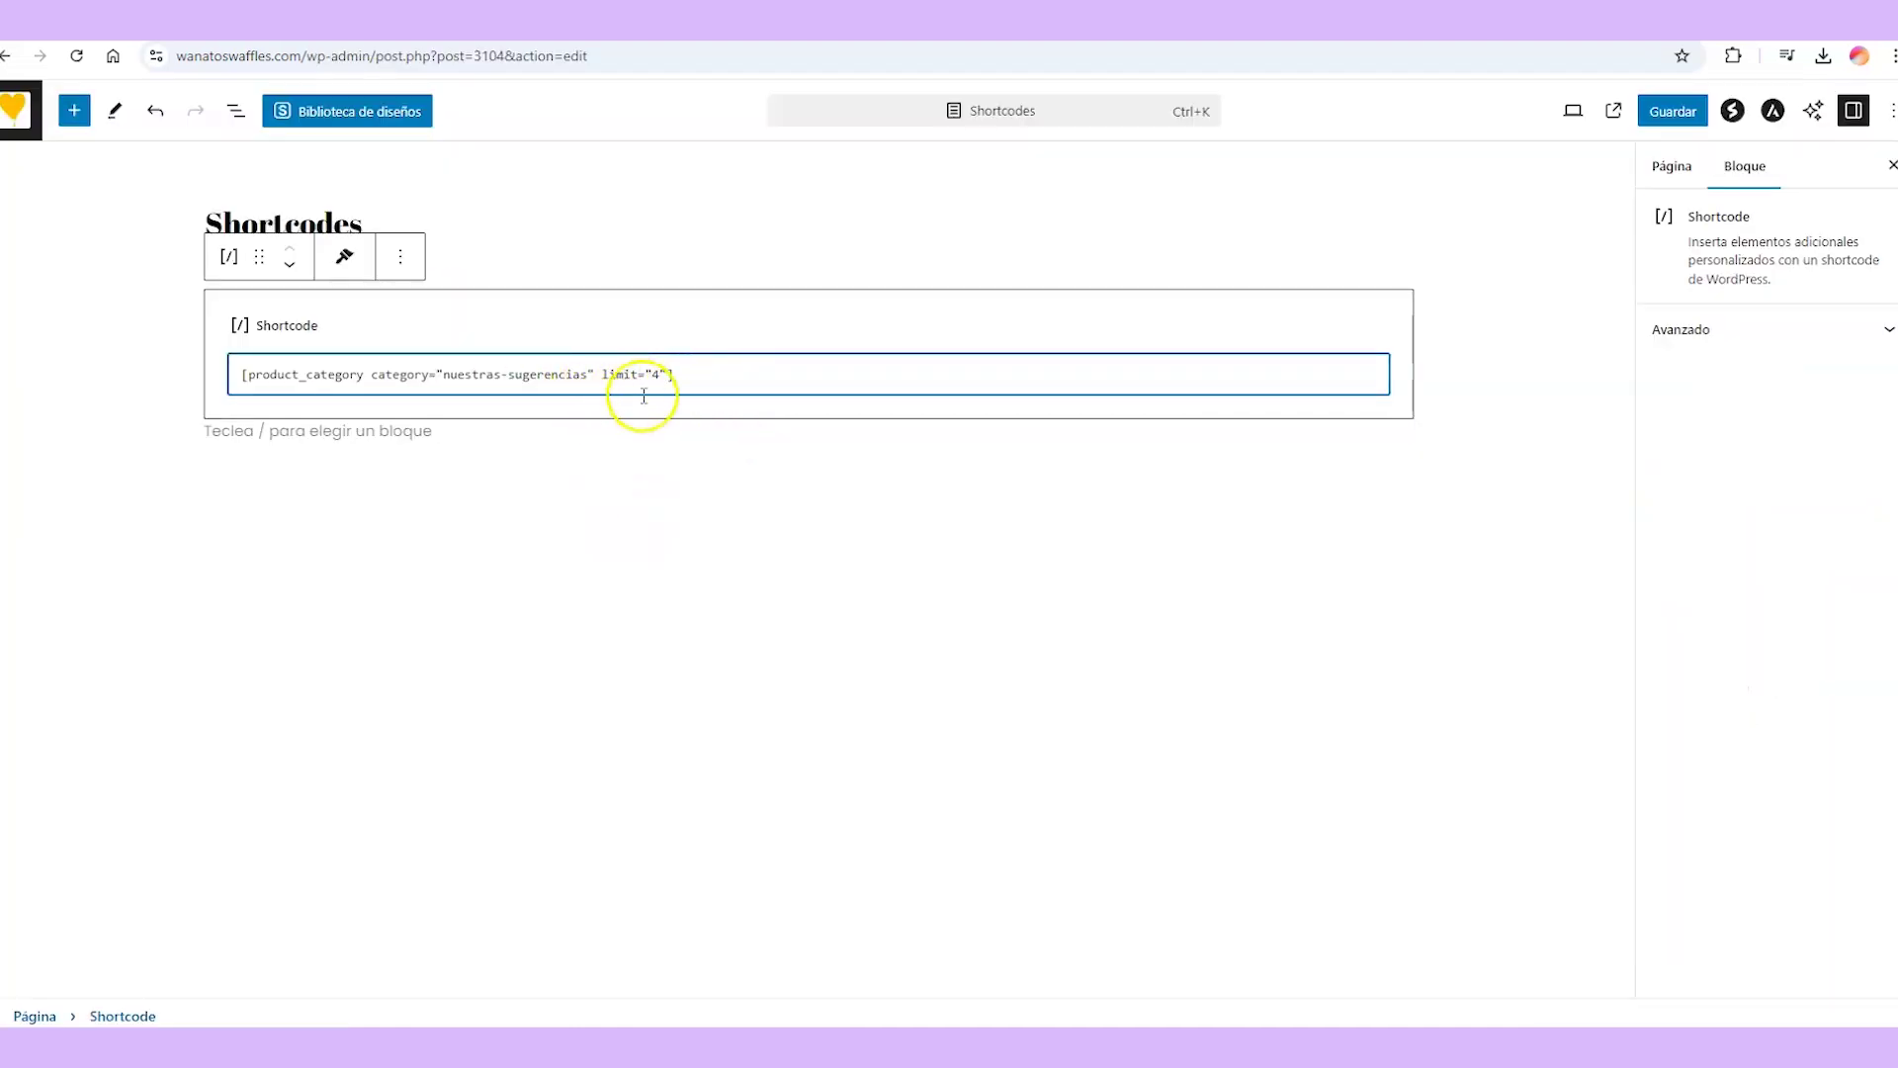
pyautogui.write('3')
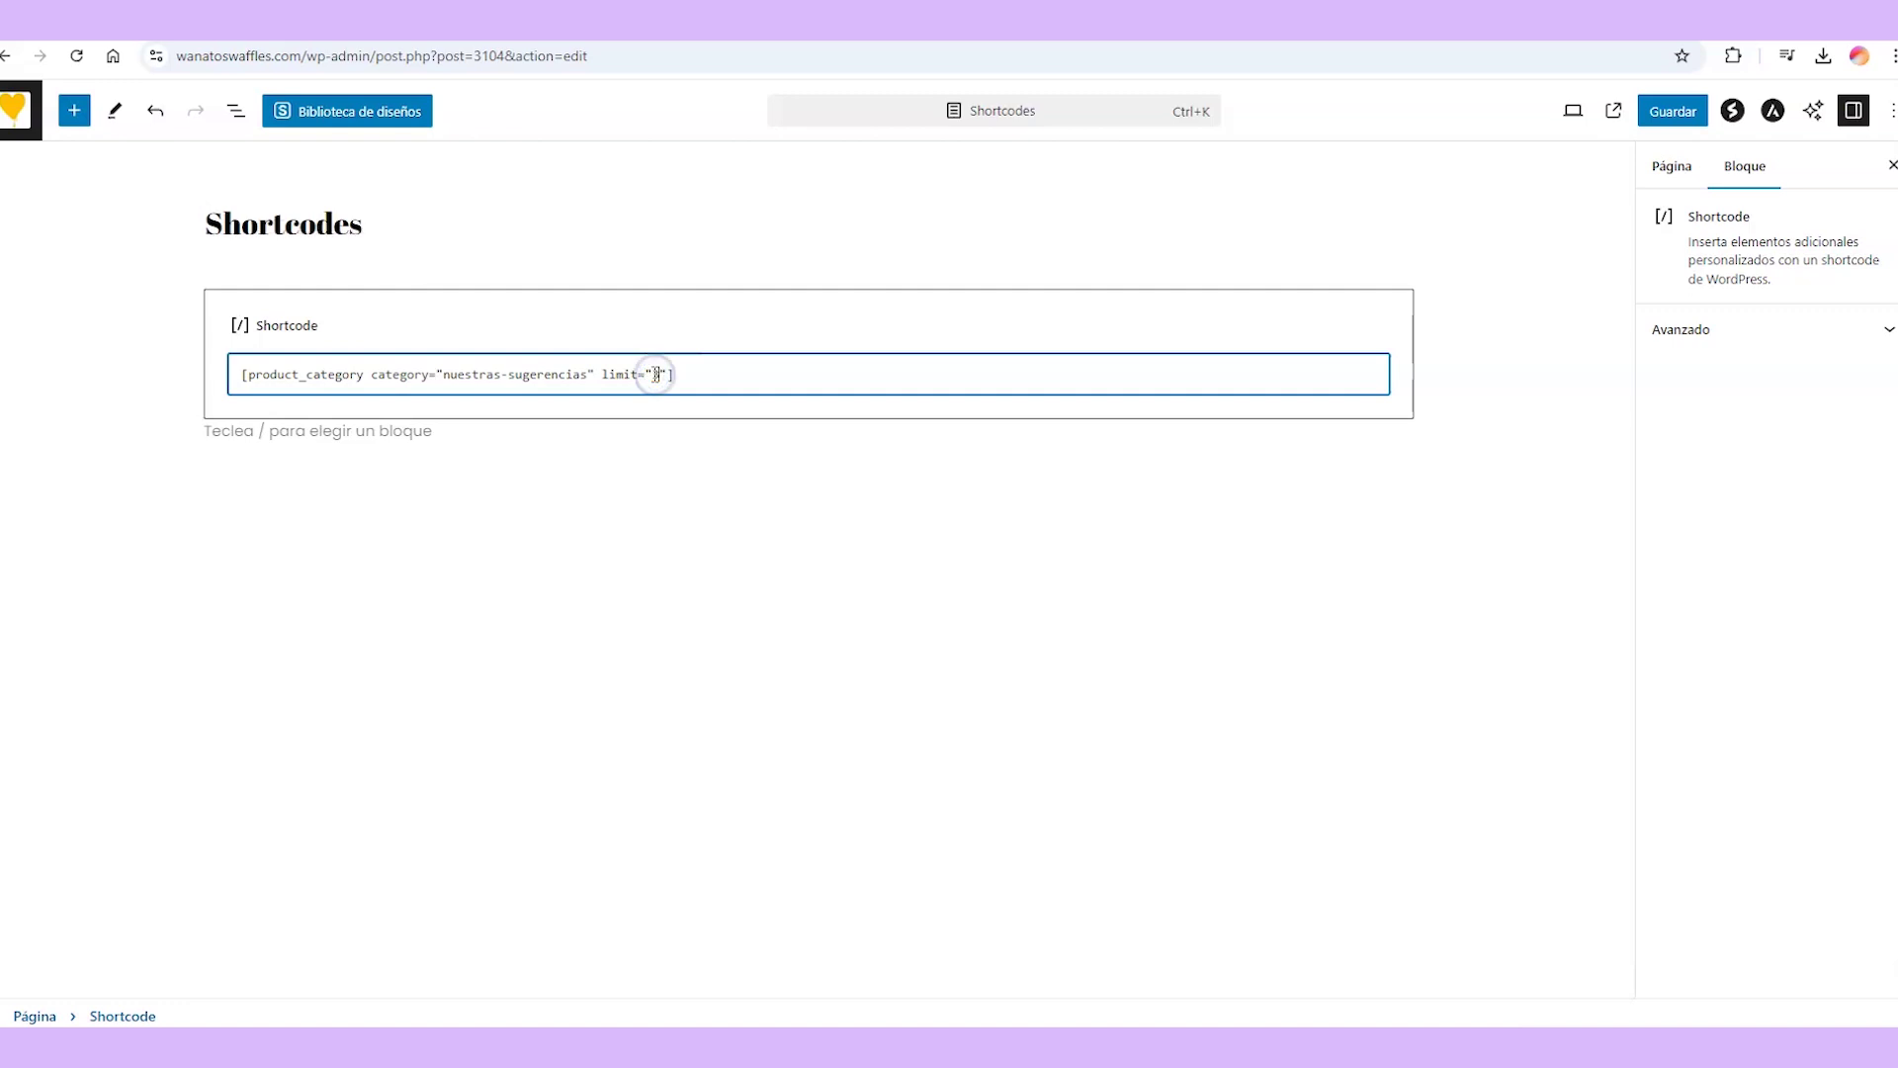
pyautogui.click(1671, 111)
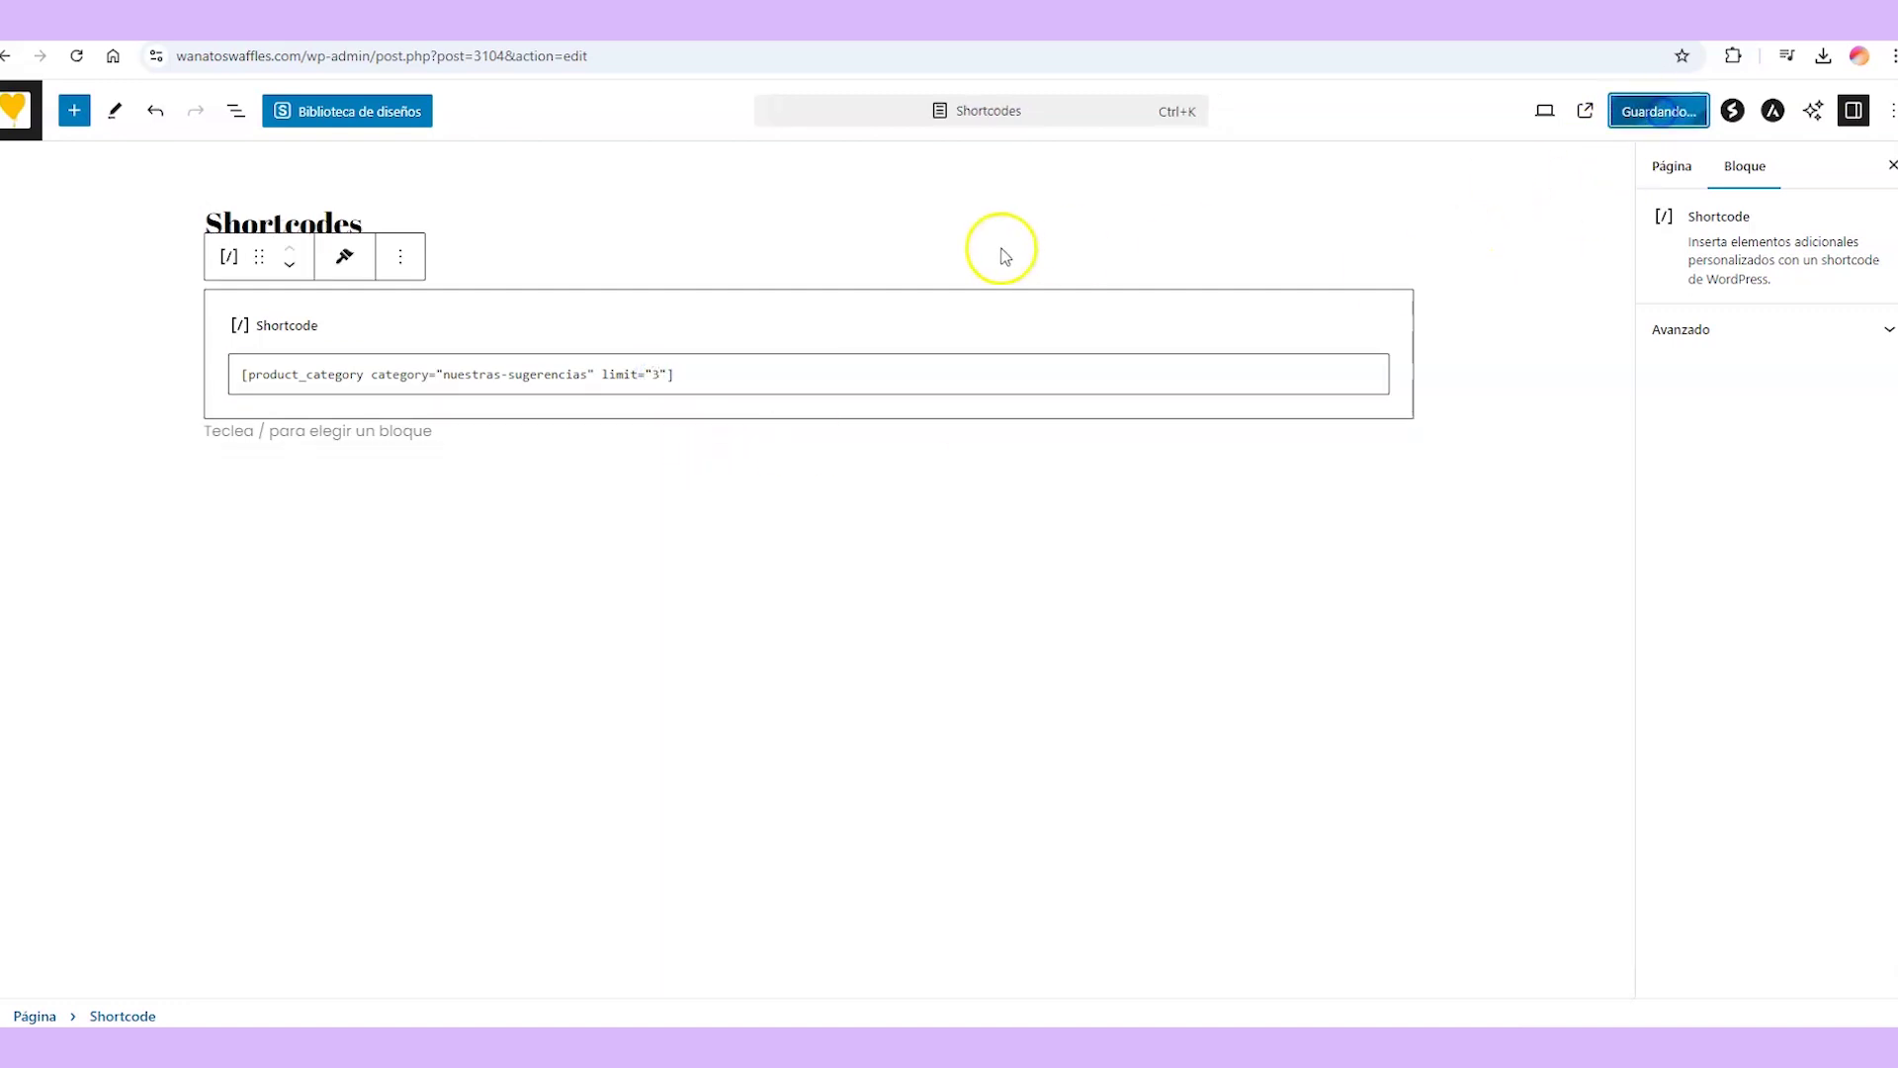
pyautogui.click(1588, 109)
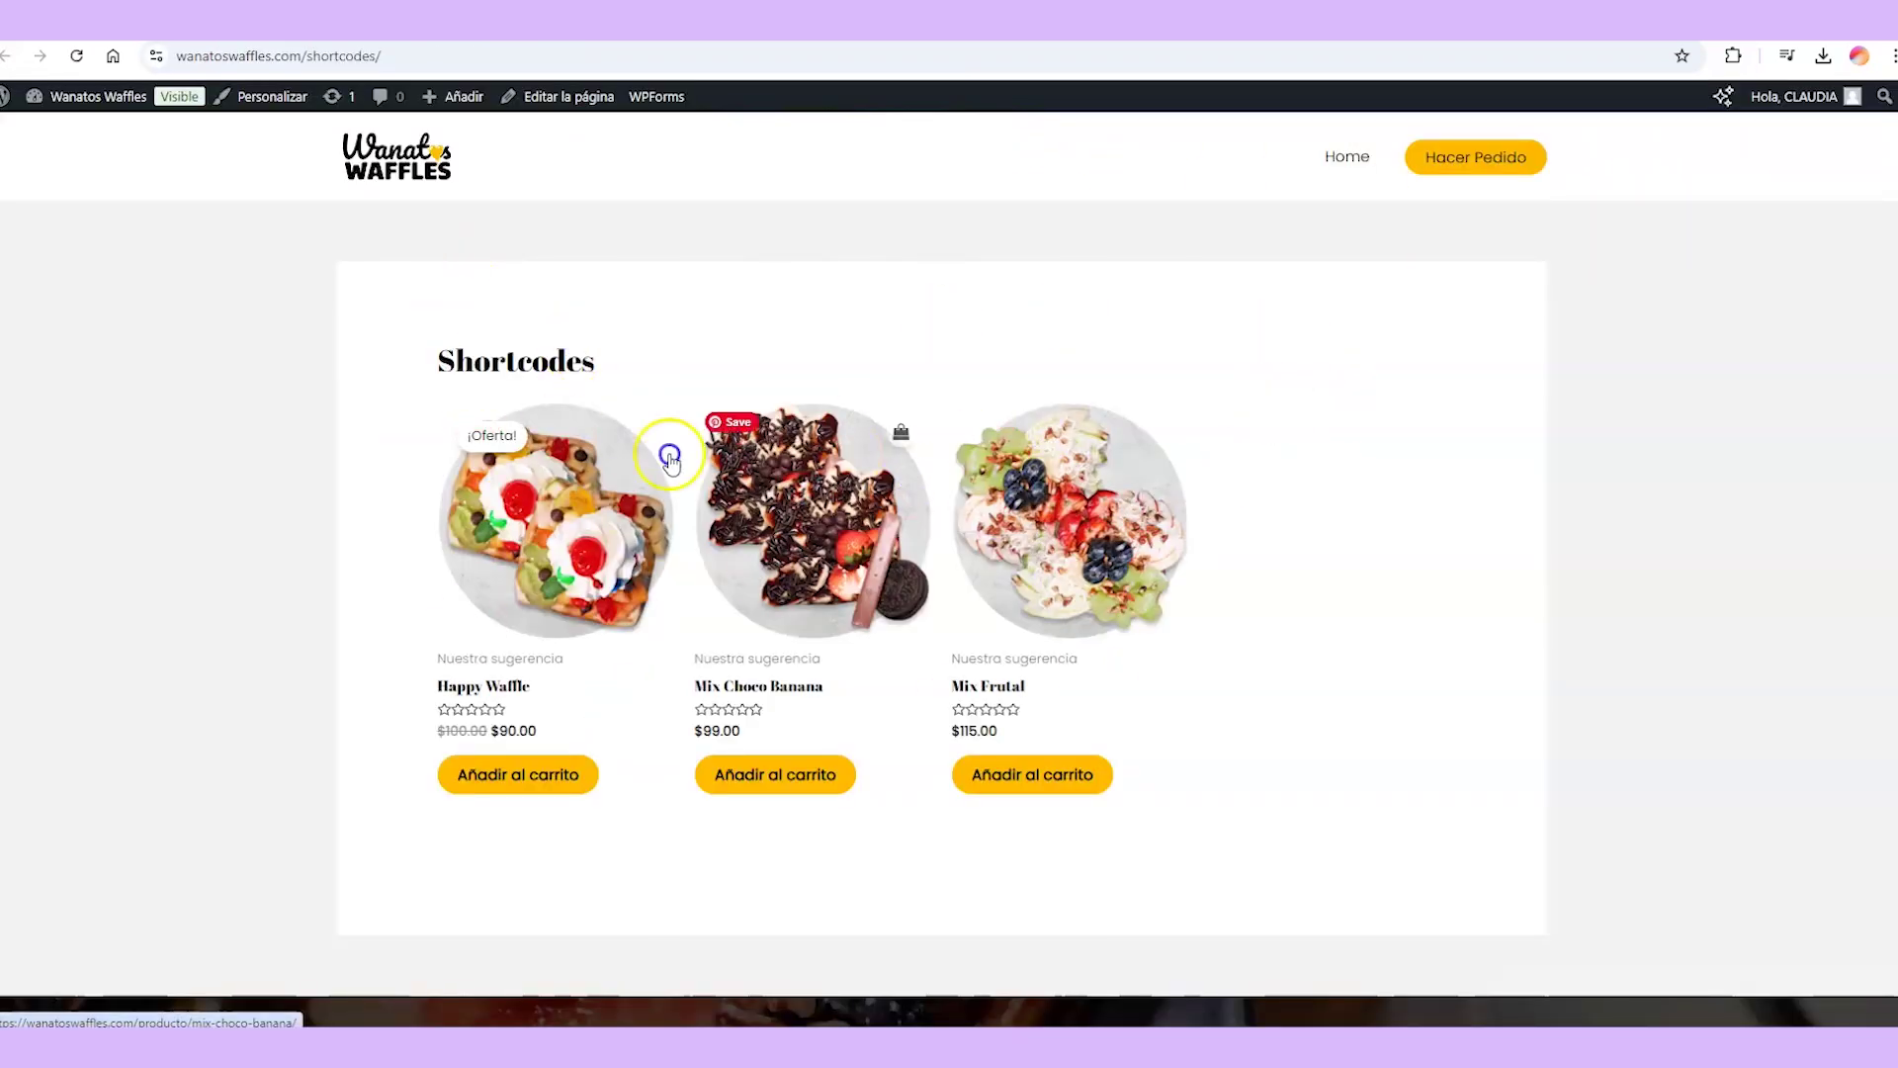
pyautogui.hotkey('ctrl', 'w')
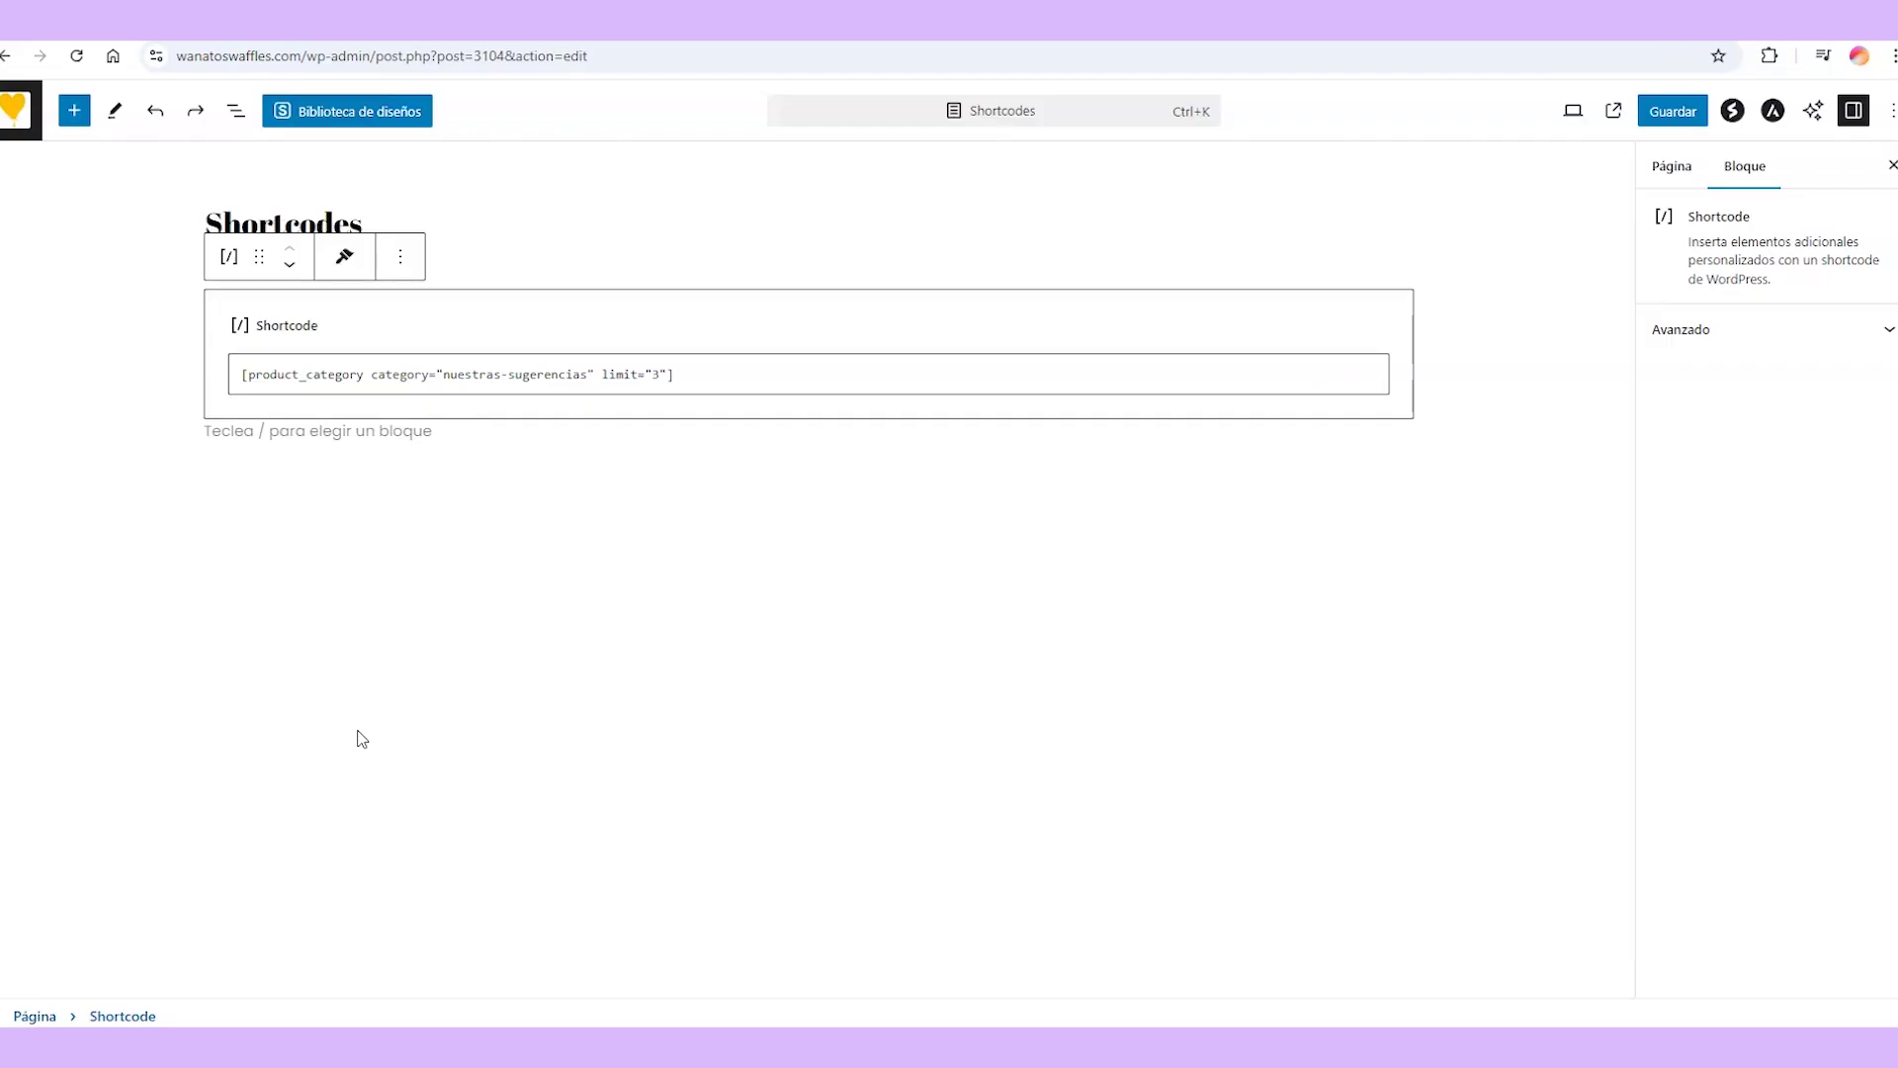
# Replace the whole shortcode with [add_to_cart id="3005"], save the page and view its published version.
pyautogui.moveTo(728, 373); pyautogui.dragTo(296, 369)
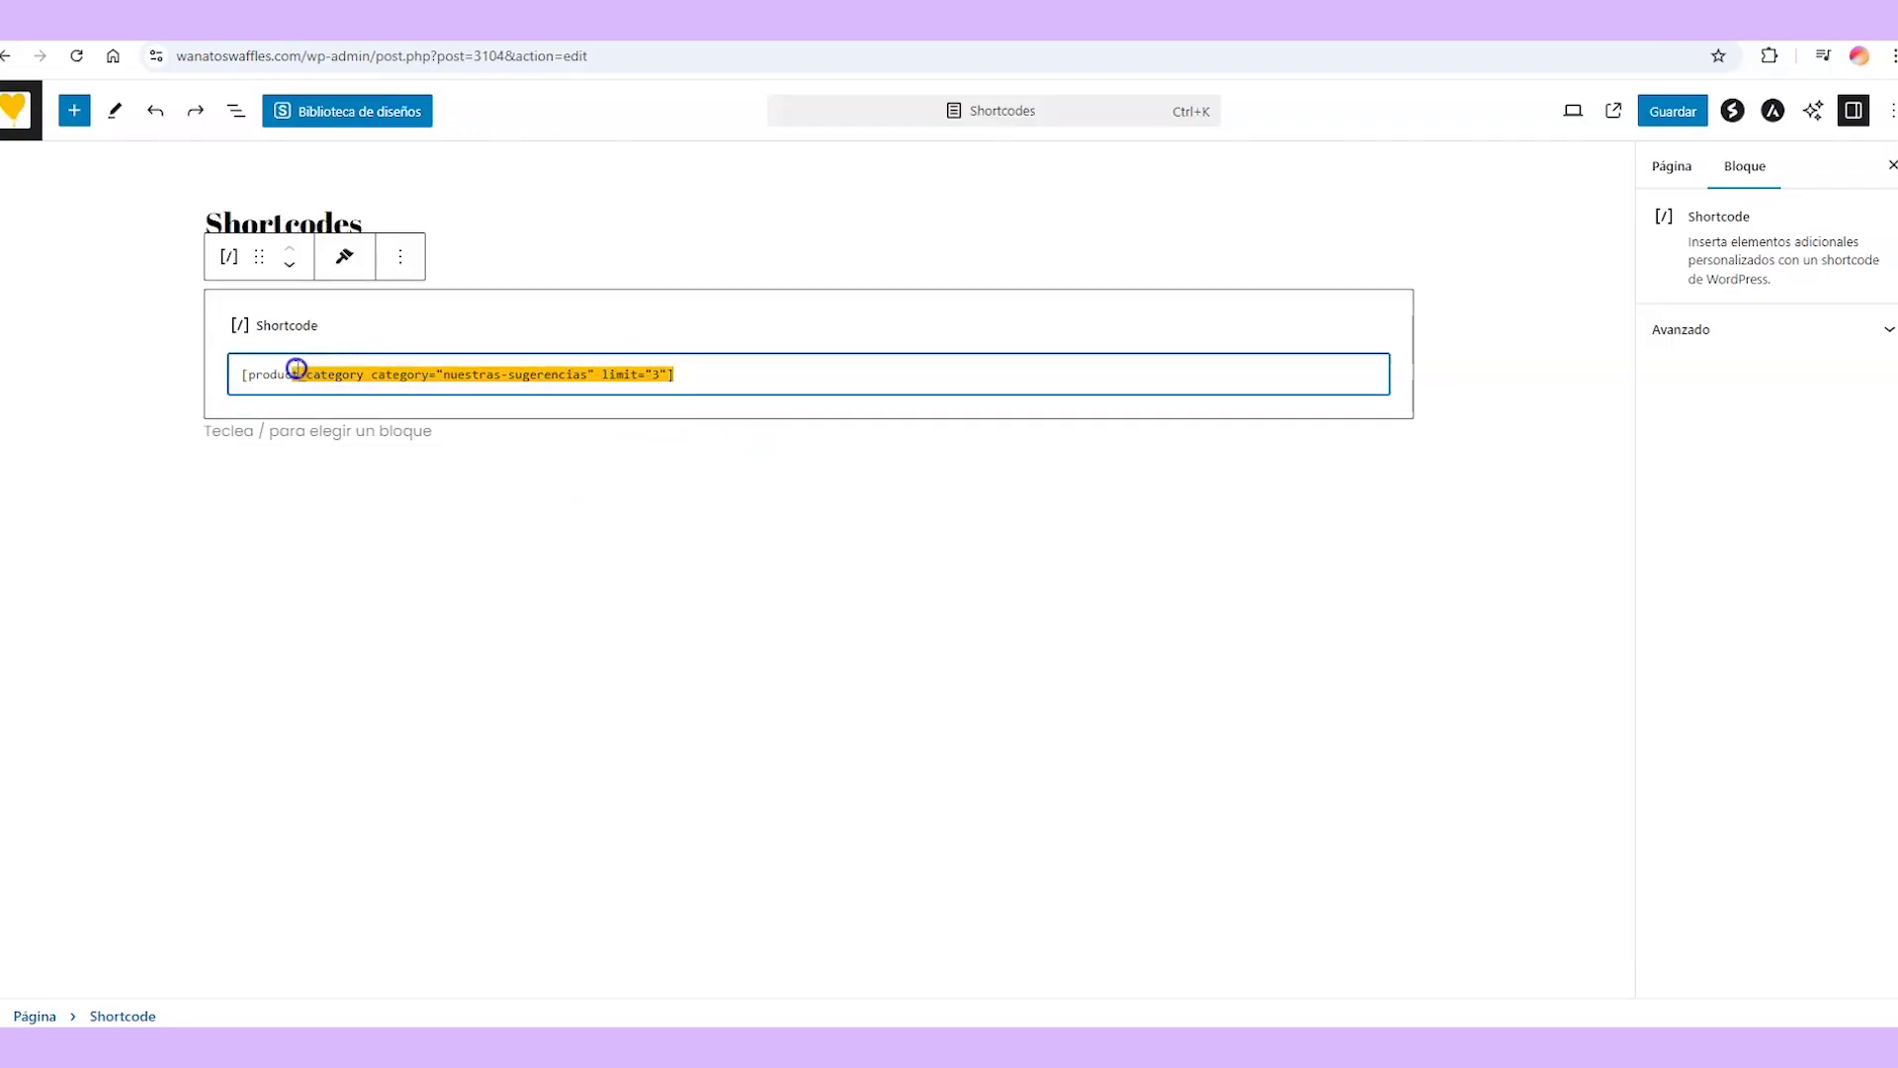
pyautogui.write('[add_to_cart id="13"]')
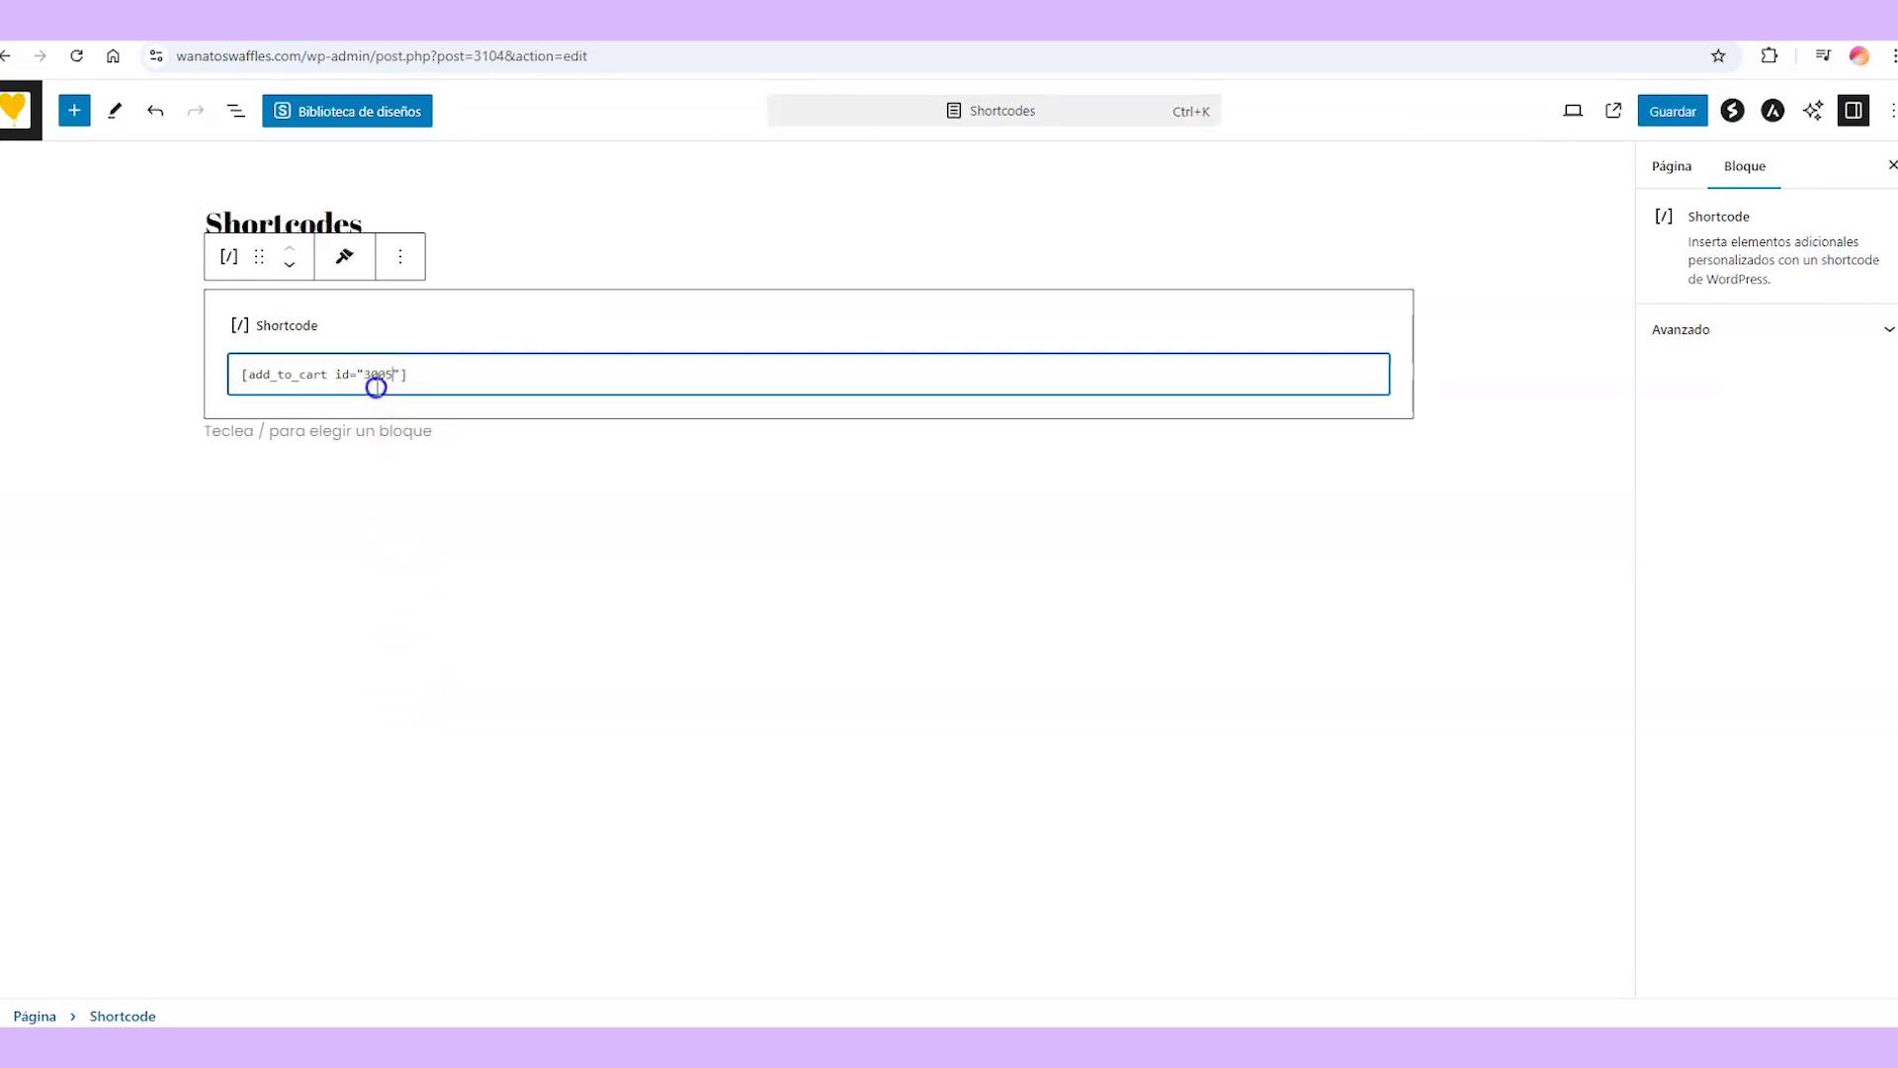
pyautogui.click(1673, 111)
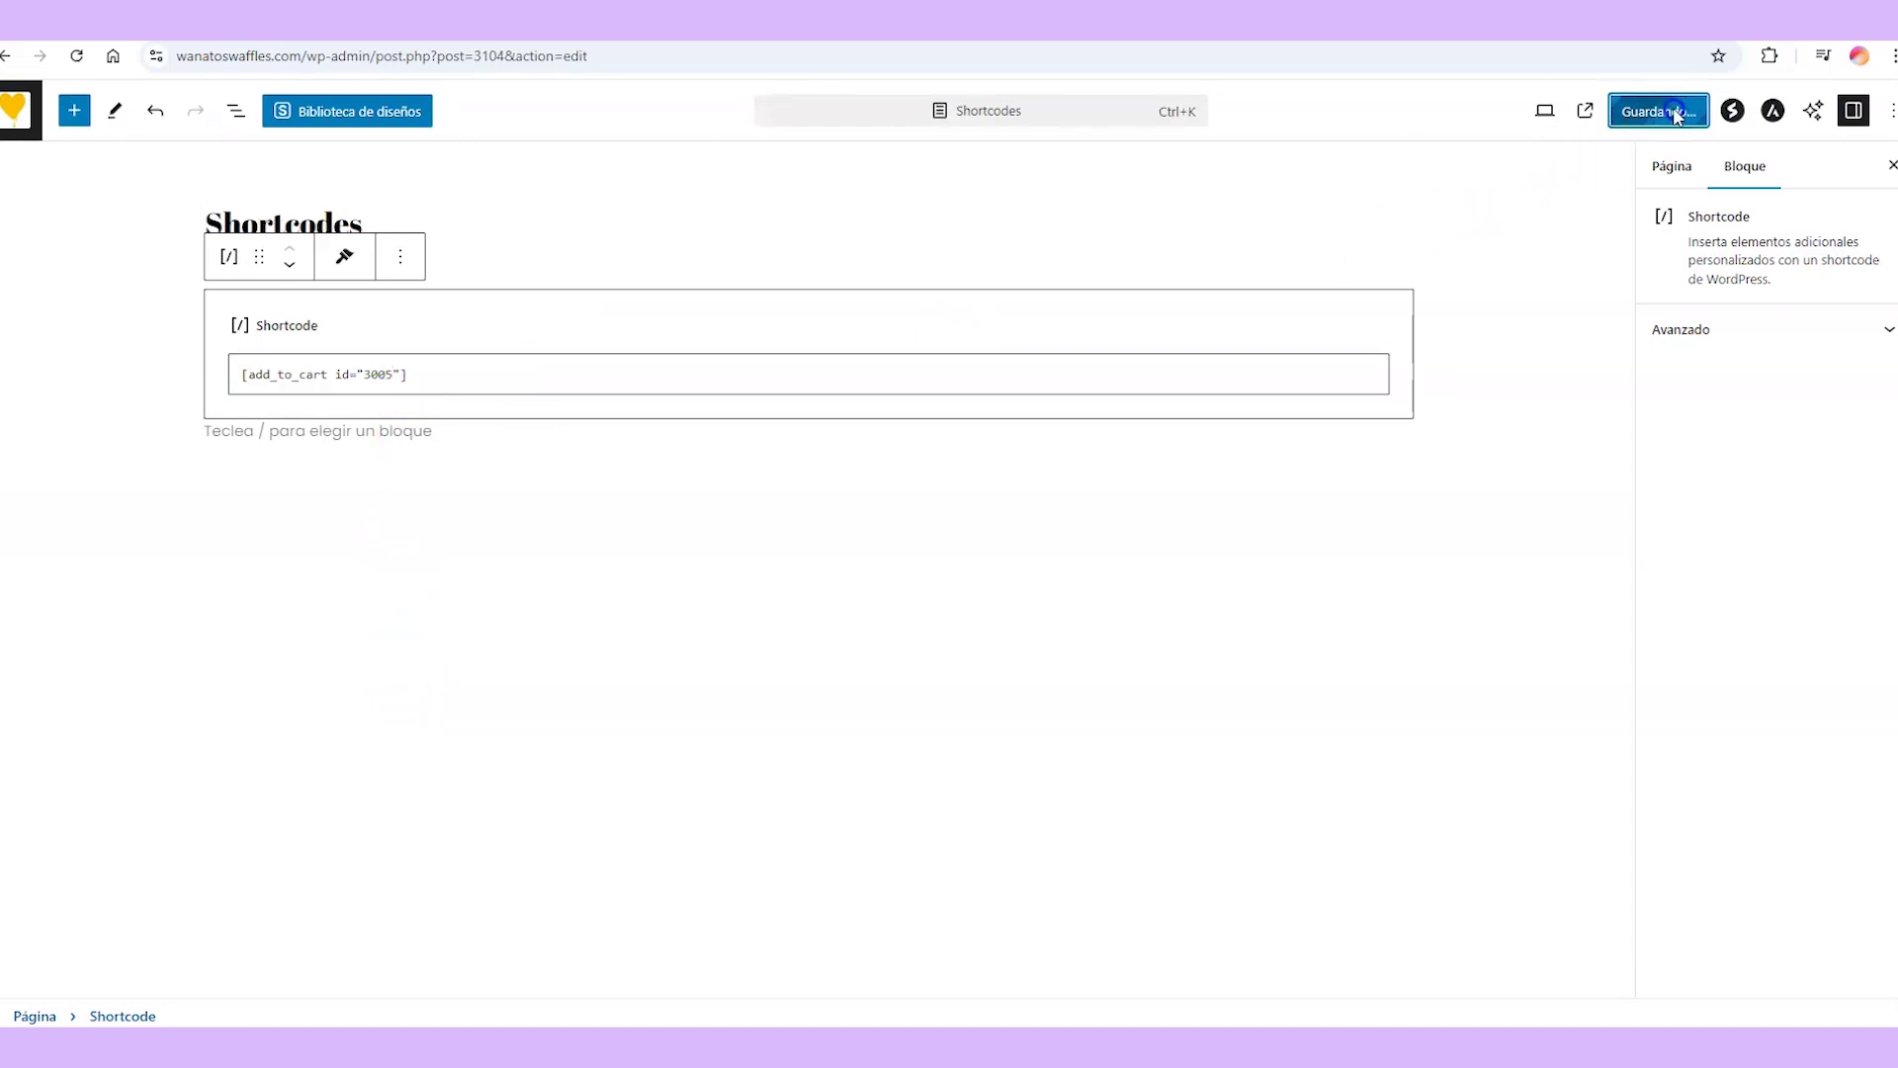
pyautogui.click(1615, 112)
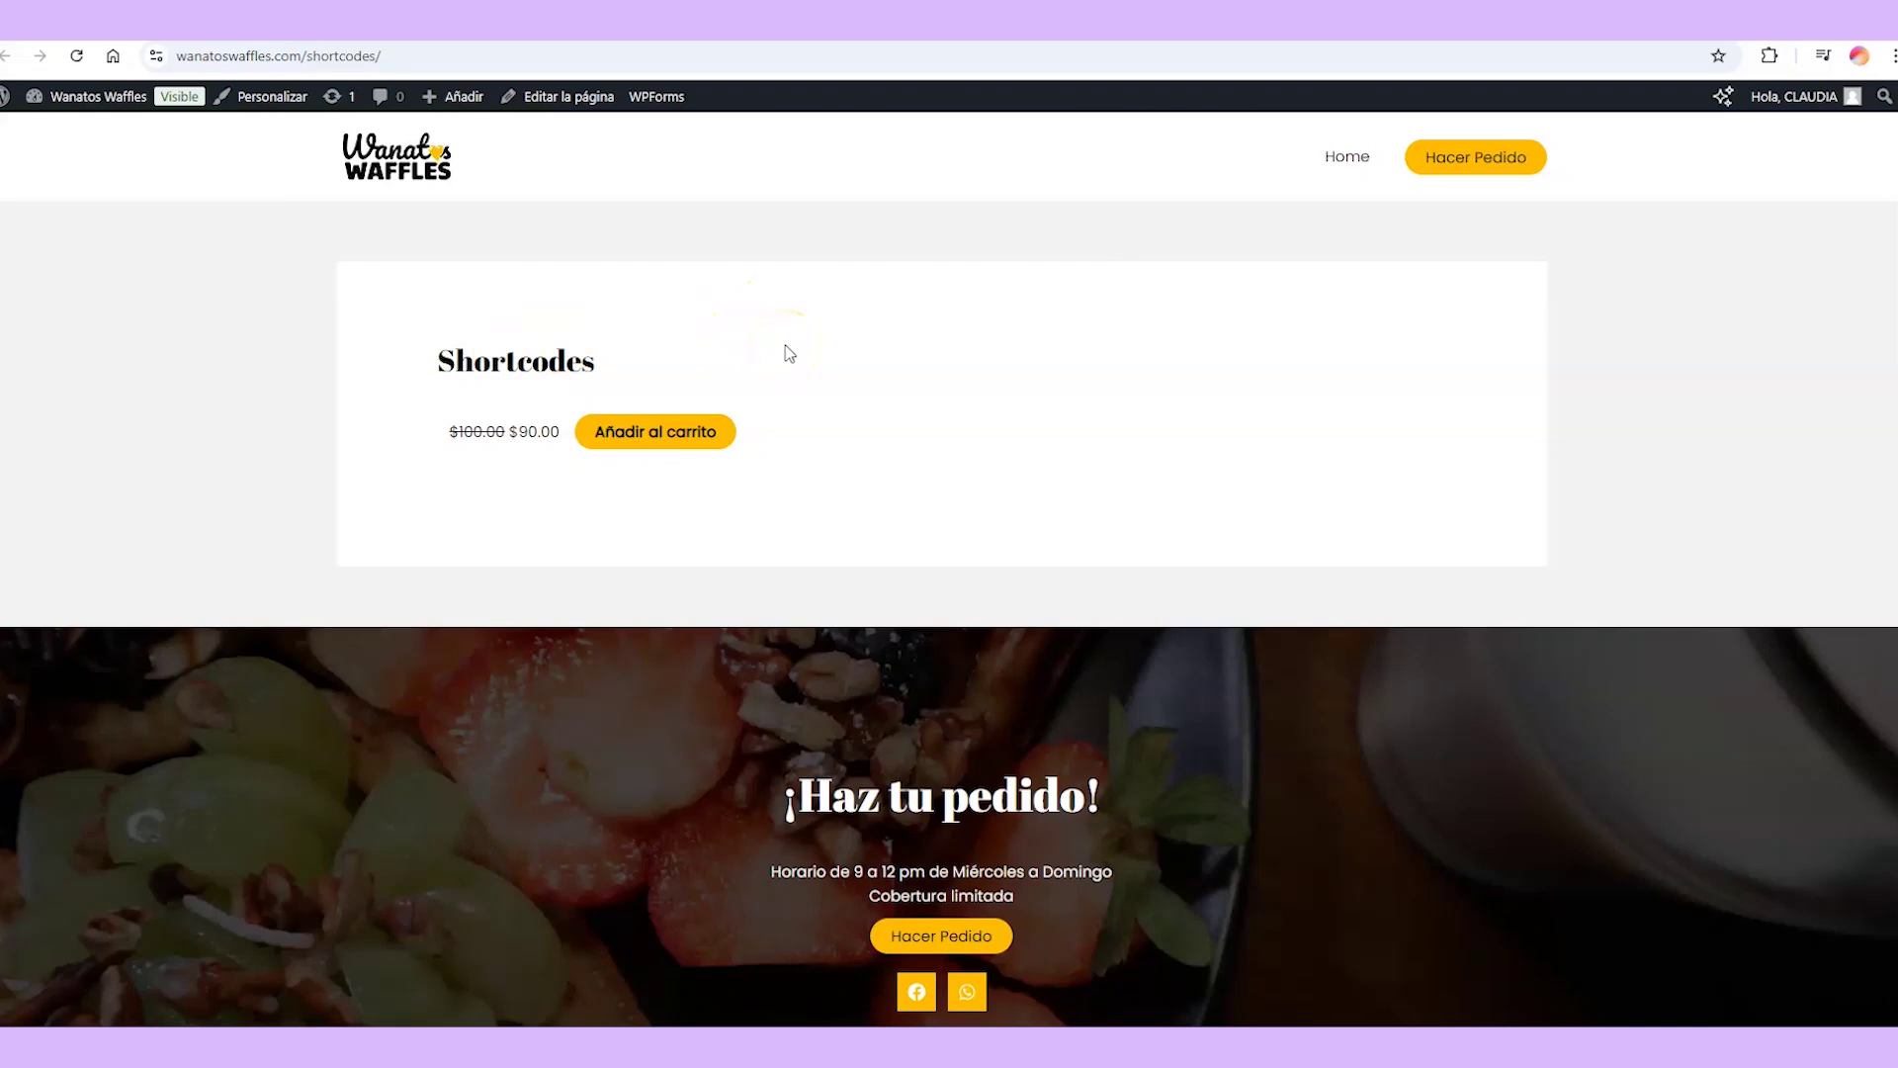
pyautogui.hotkey('ctrl', 'shift', 'Tab')
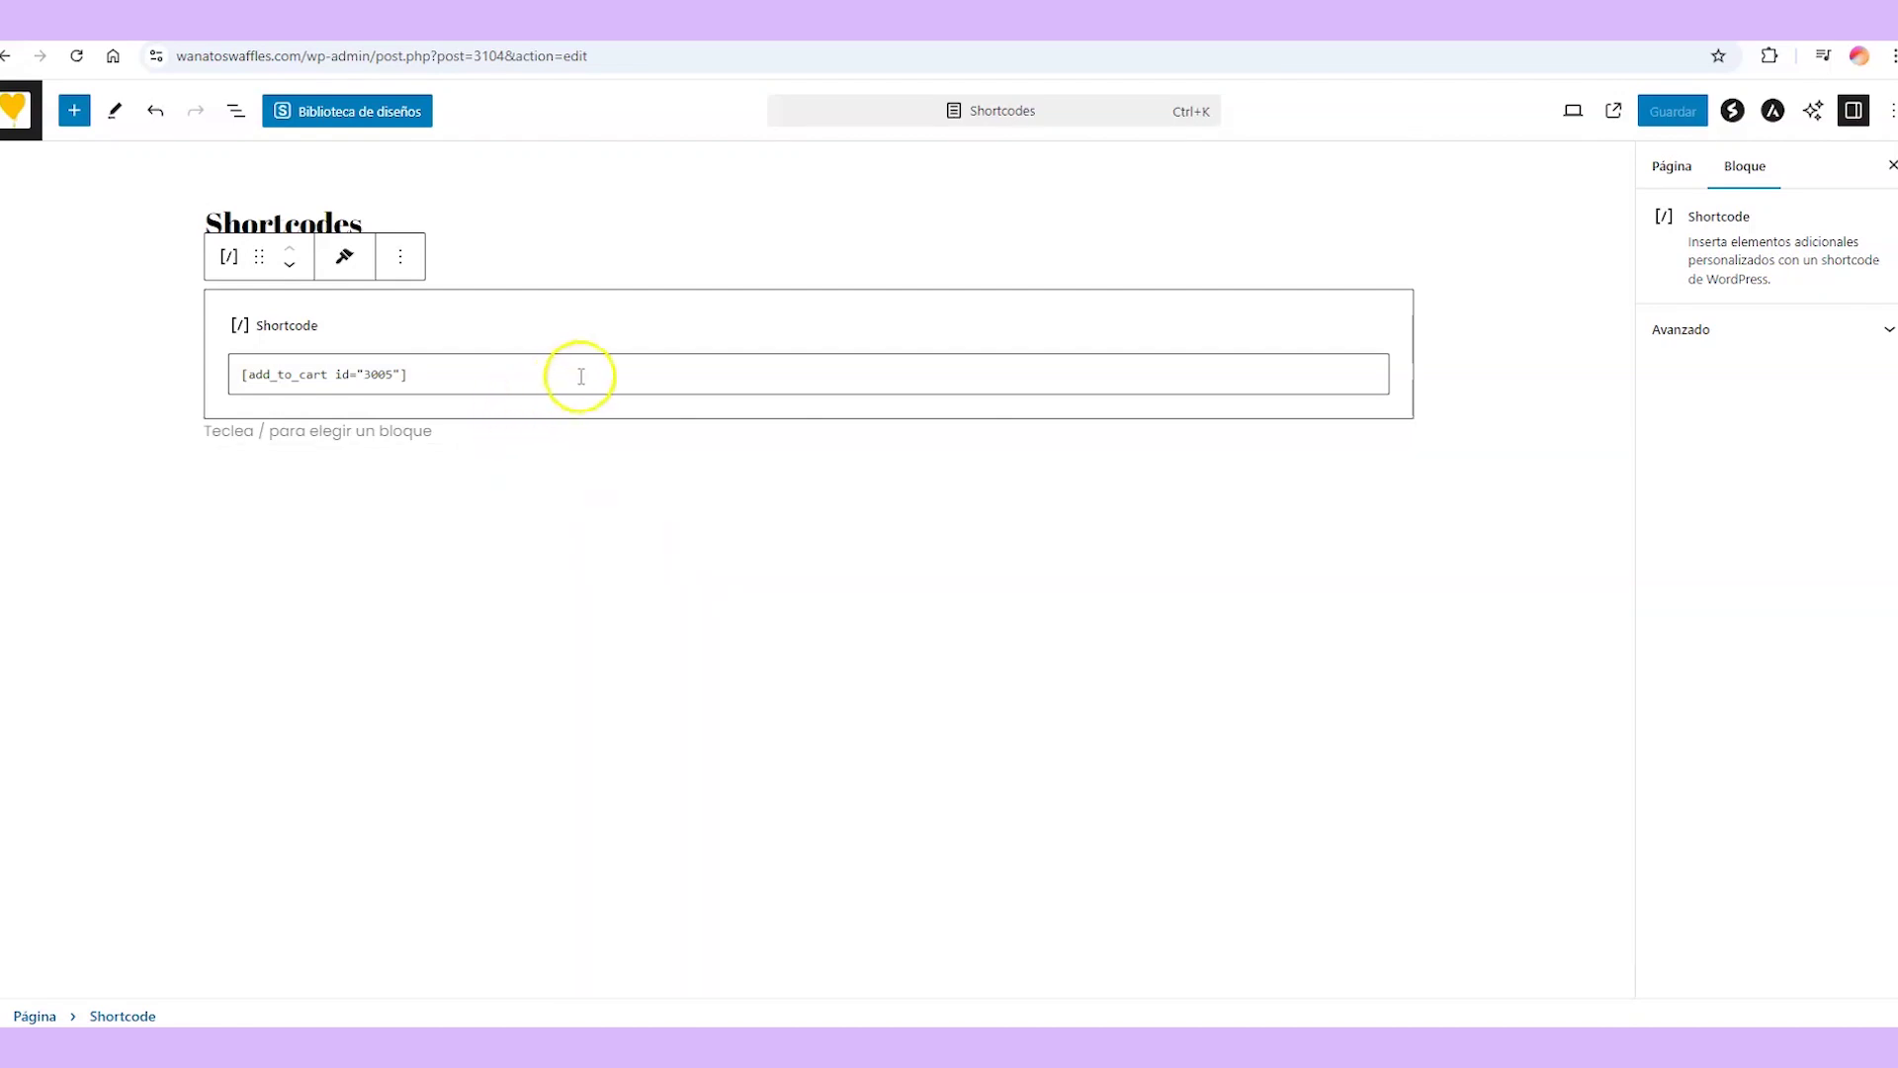
# Replace the whole shortcode with [product_categories number="12" parent="0"], save the page and view its published version.
pyautogui.moveTo(580, 373); pyautogui.dragTo(288, 378)
pyautogui.write('[product_categories number="12" parent="0"]')
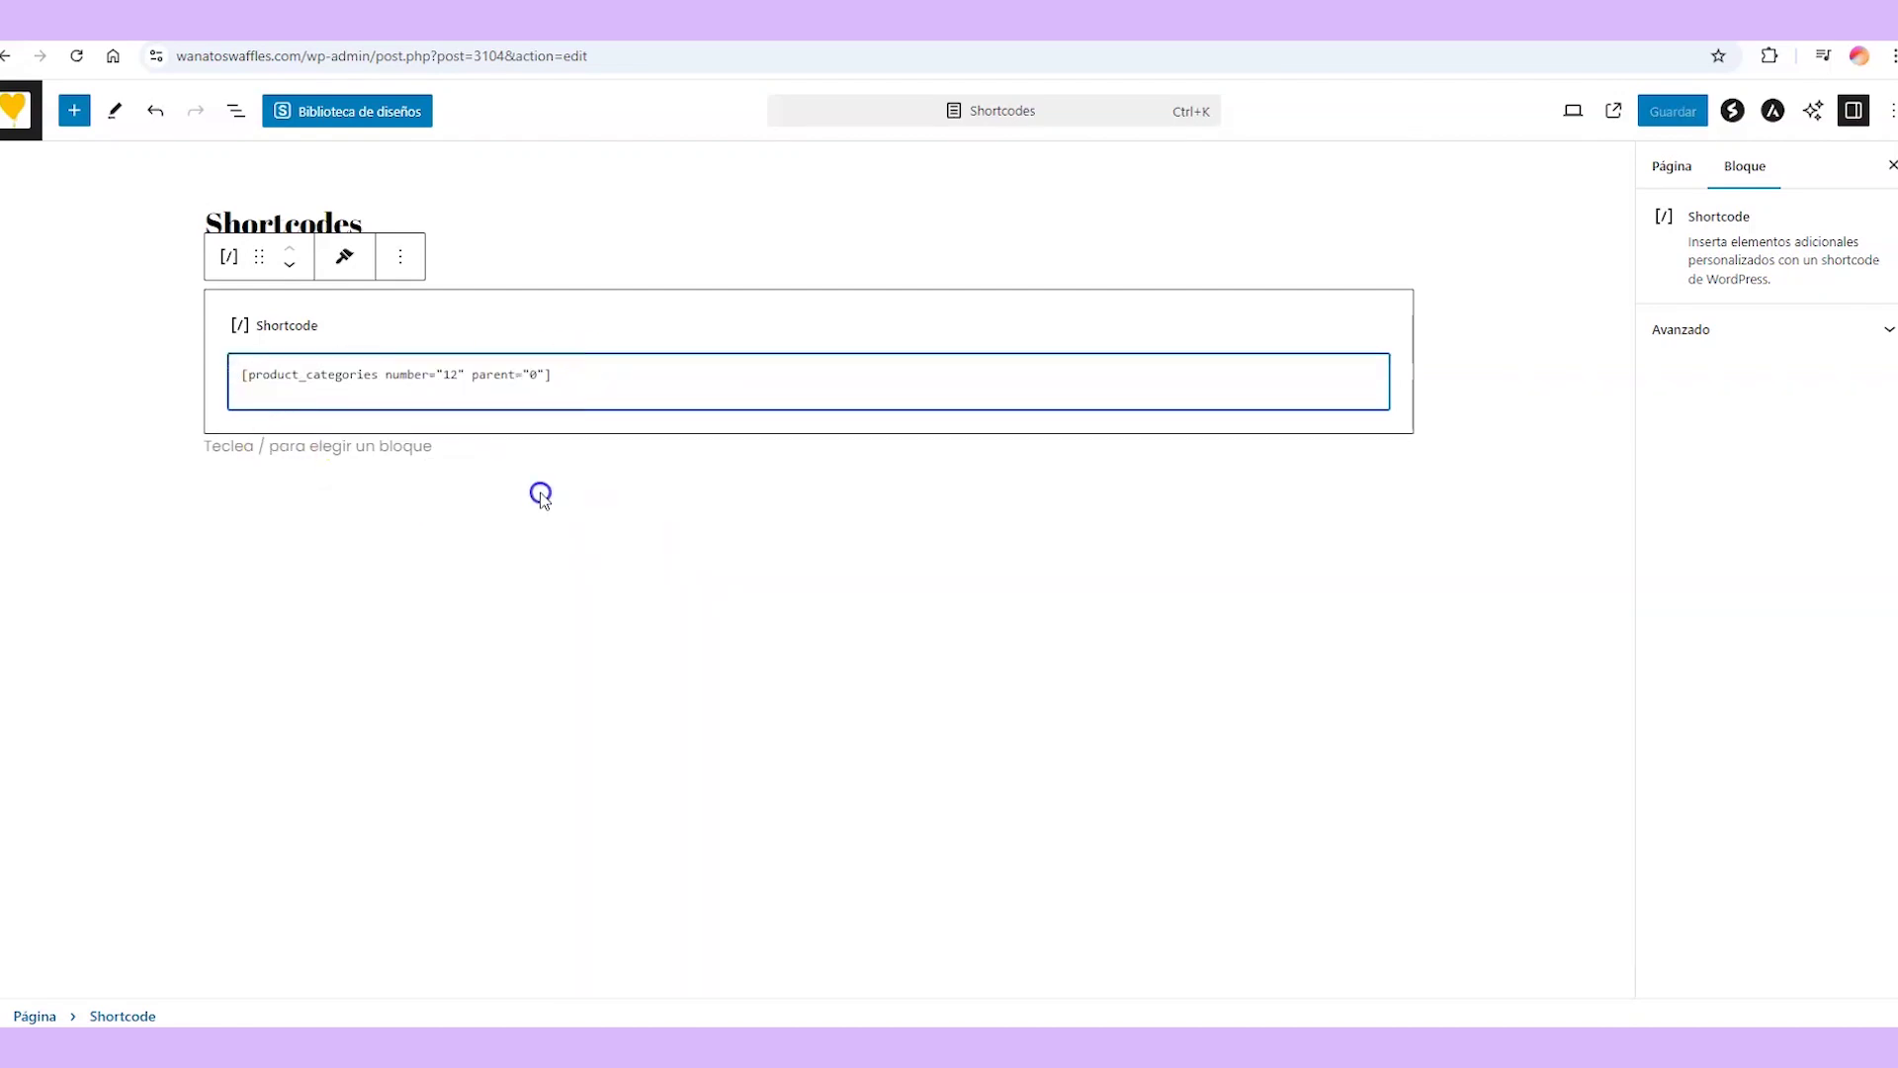
pyautogui.hotkey('ctrl', 's')
pyautogui.click(1613, 110)
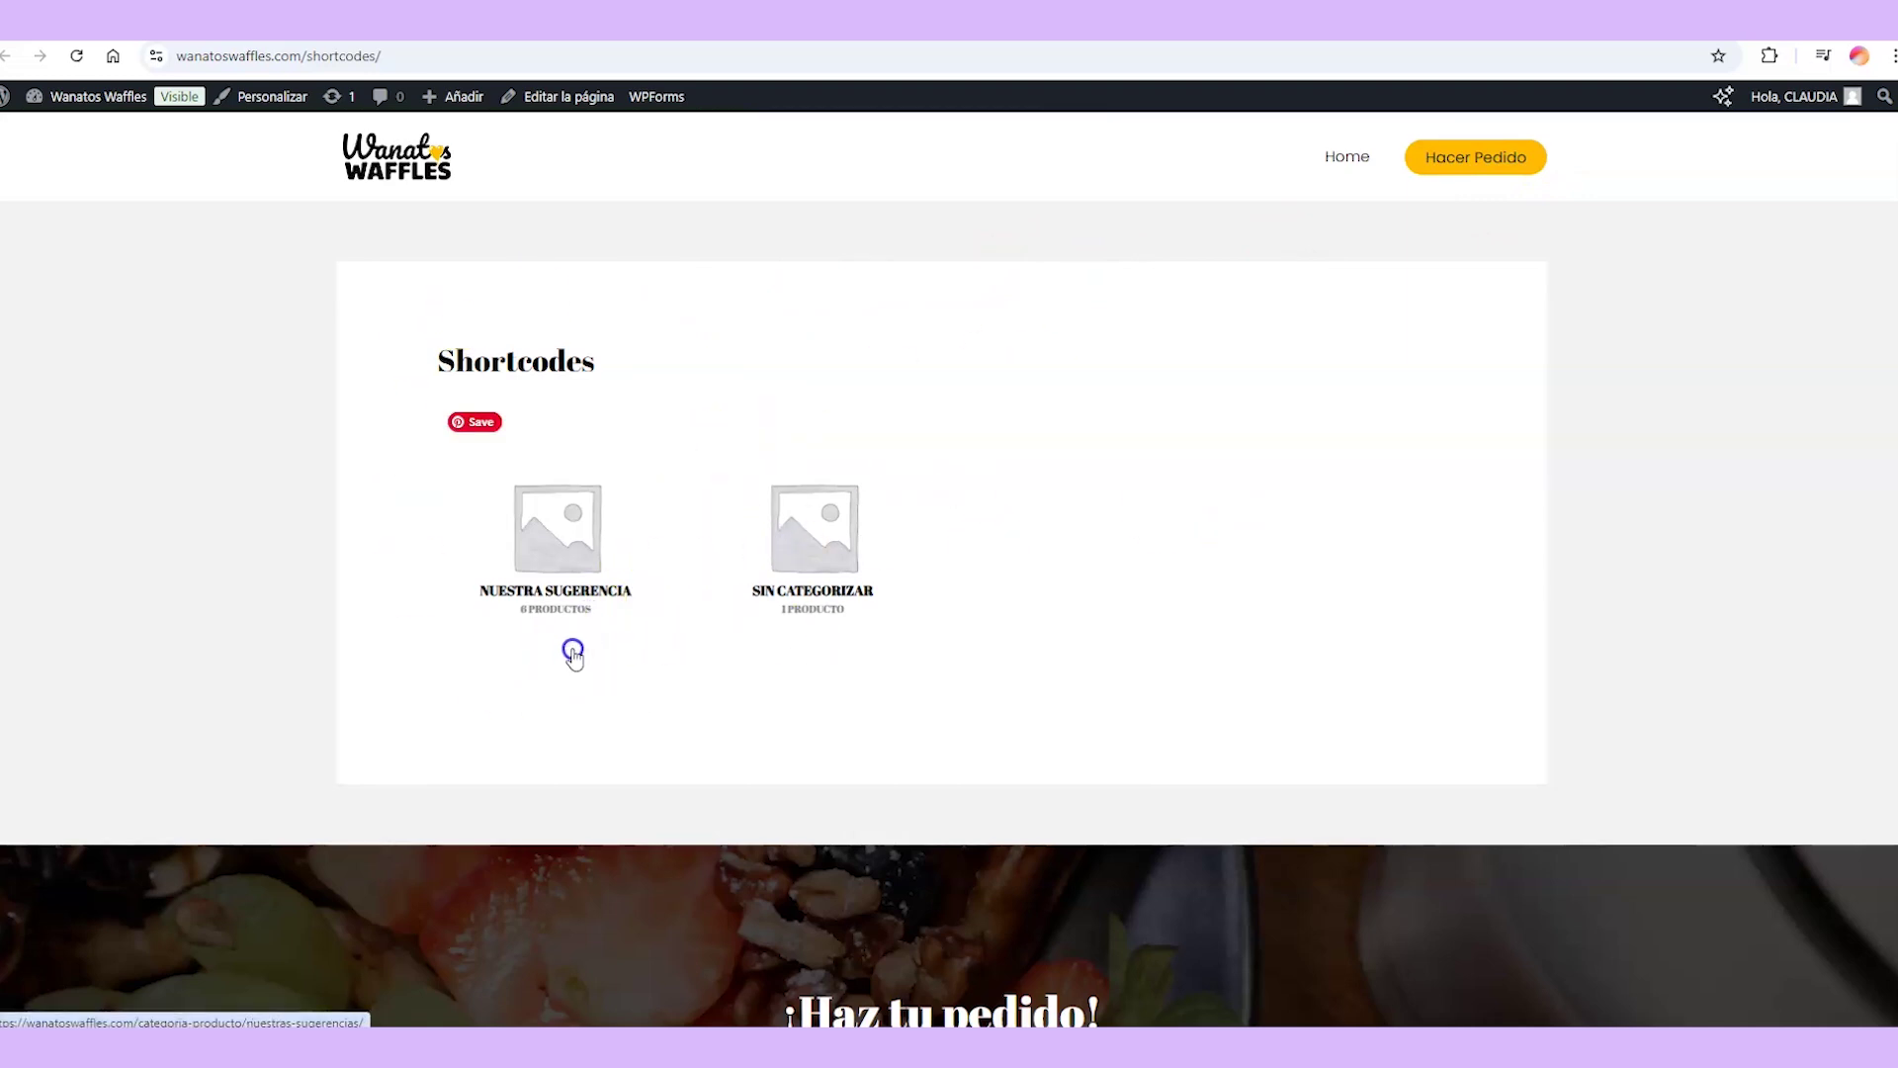
pyautogui.click(710, 524)
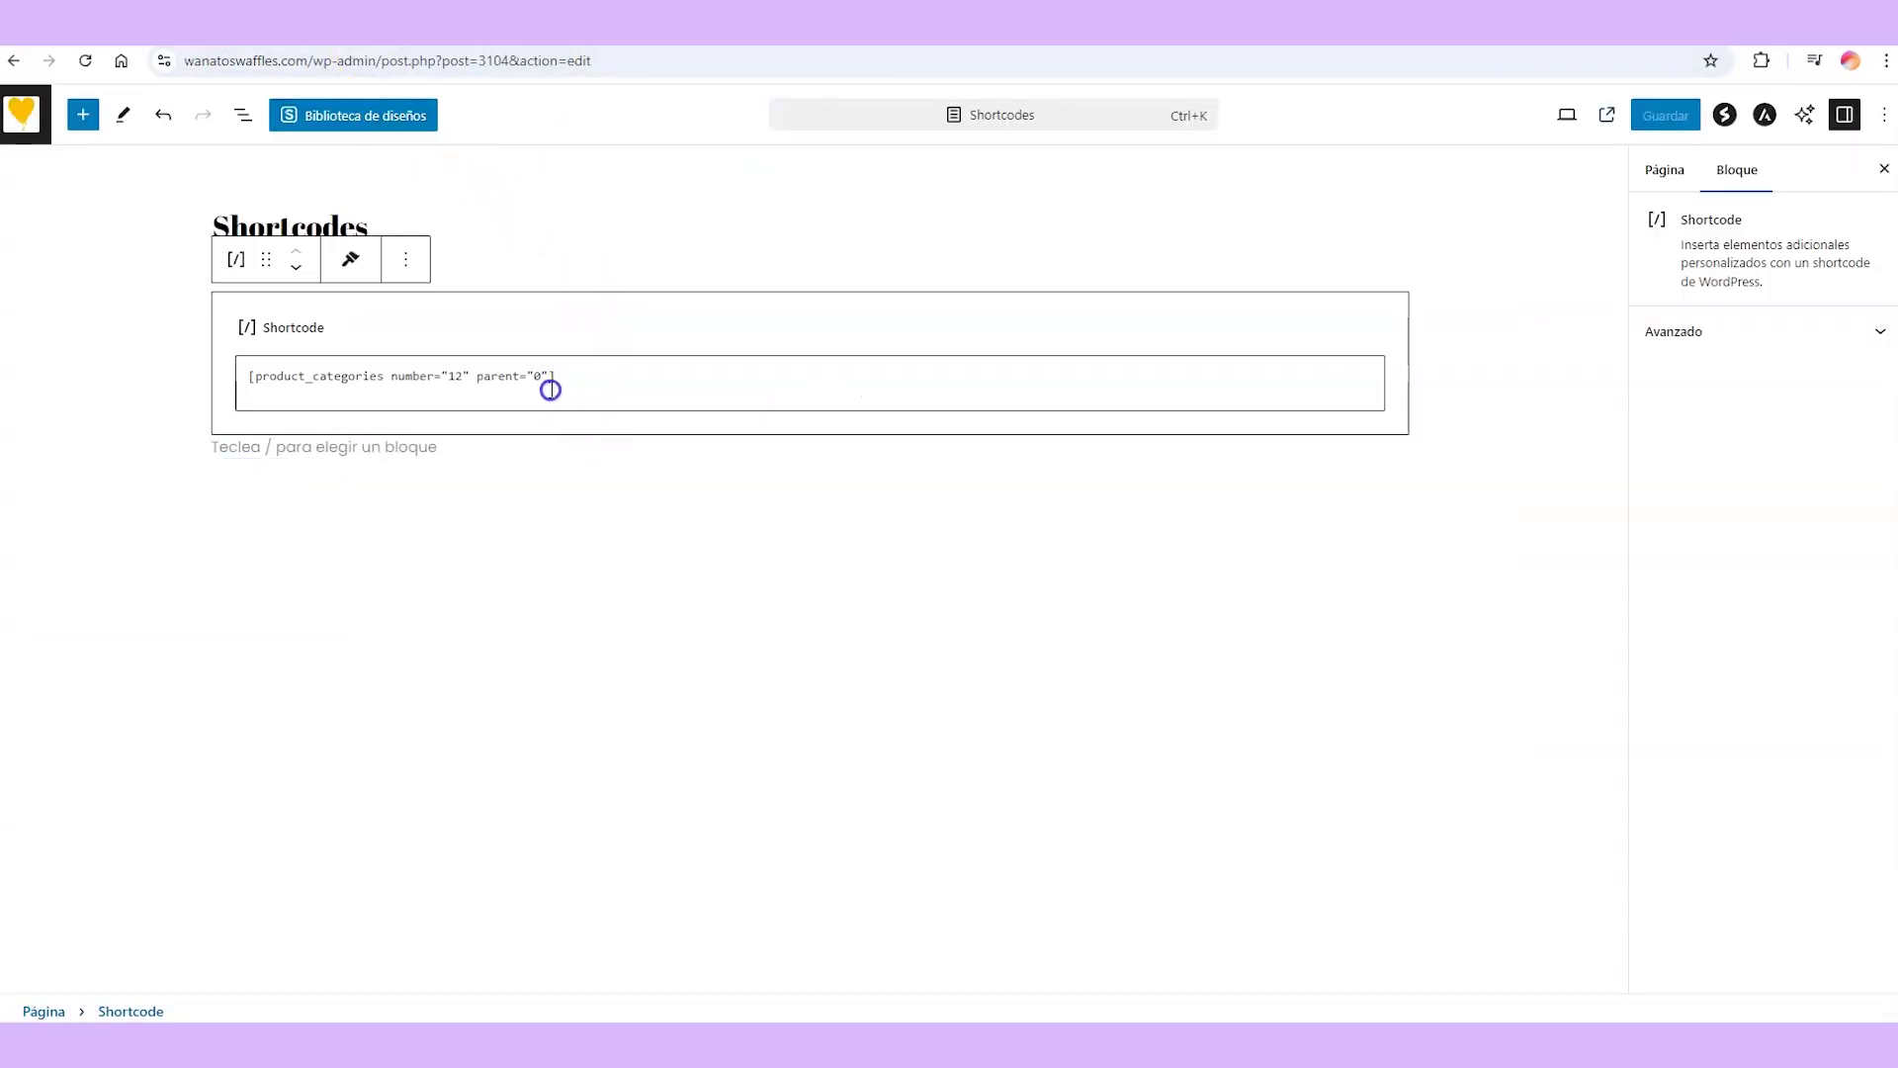
# Add columns="1" to the product categories shortcode.
pyautogui.click(549, 381)
pyautogui.write('columns="4"')
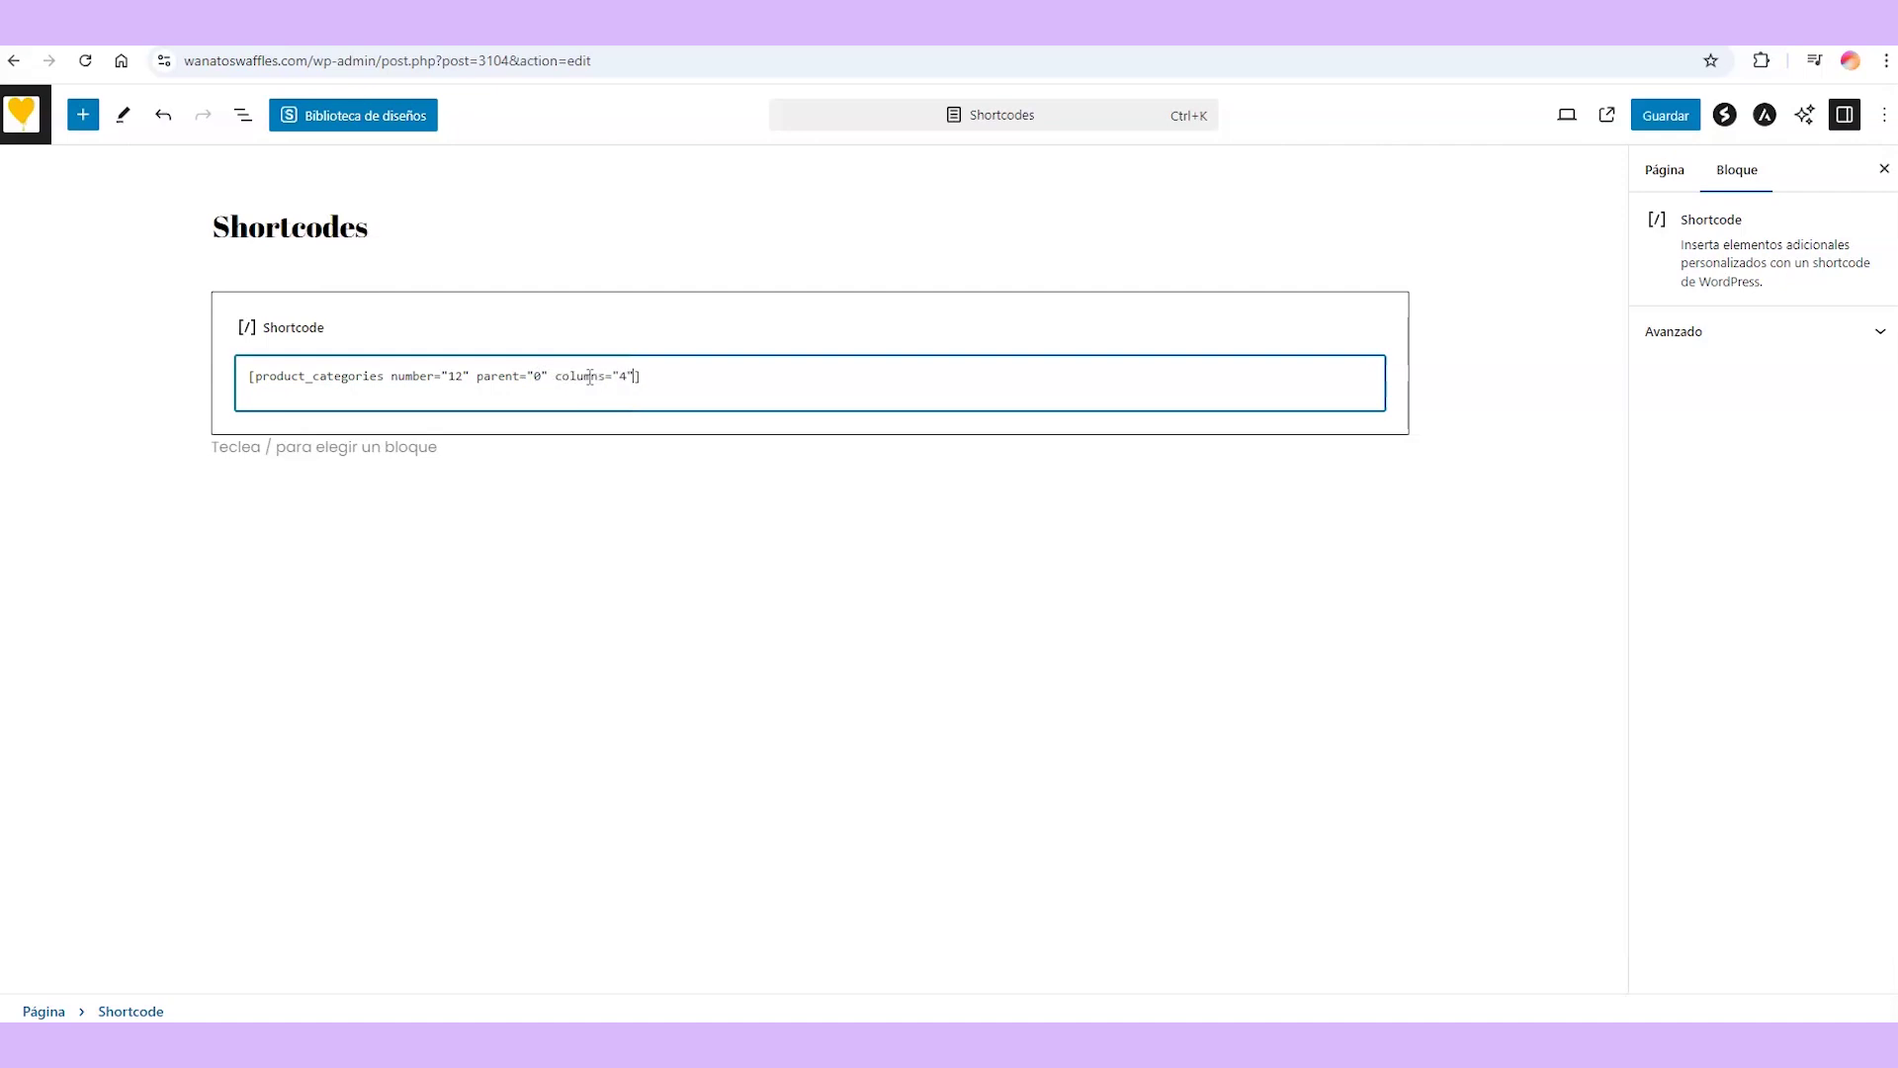
pyautogui.click(622, 386)
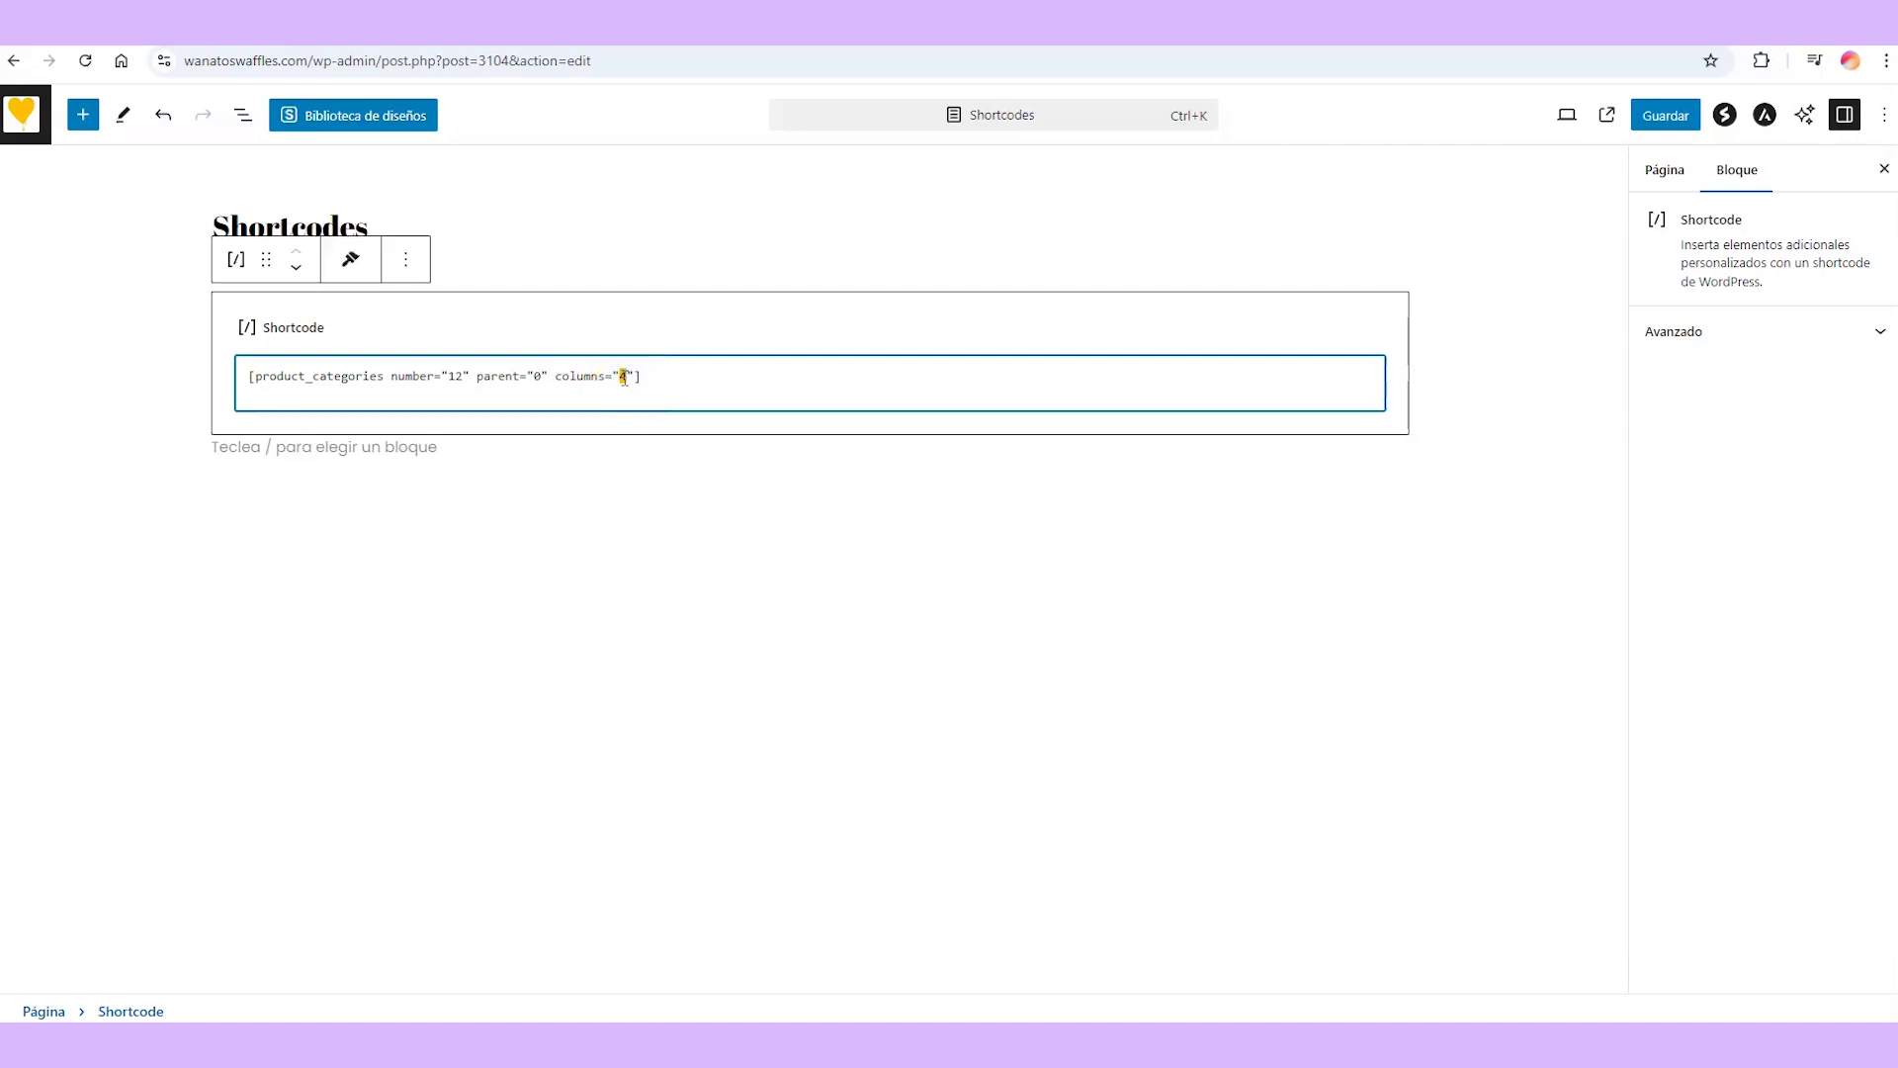
pyautogui.write('3')
pyautogui.write('1')
pyautogui.click(680, 514)
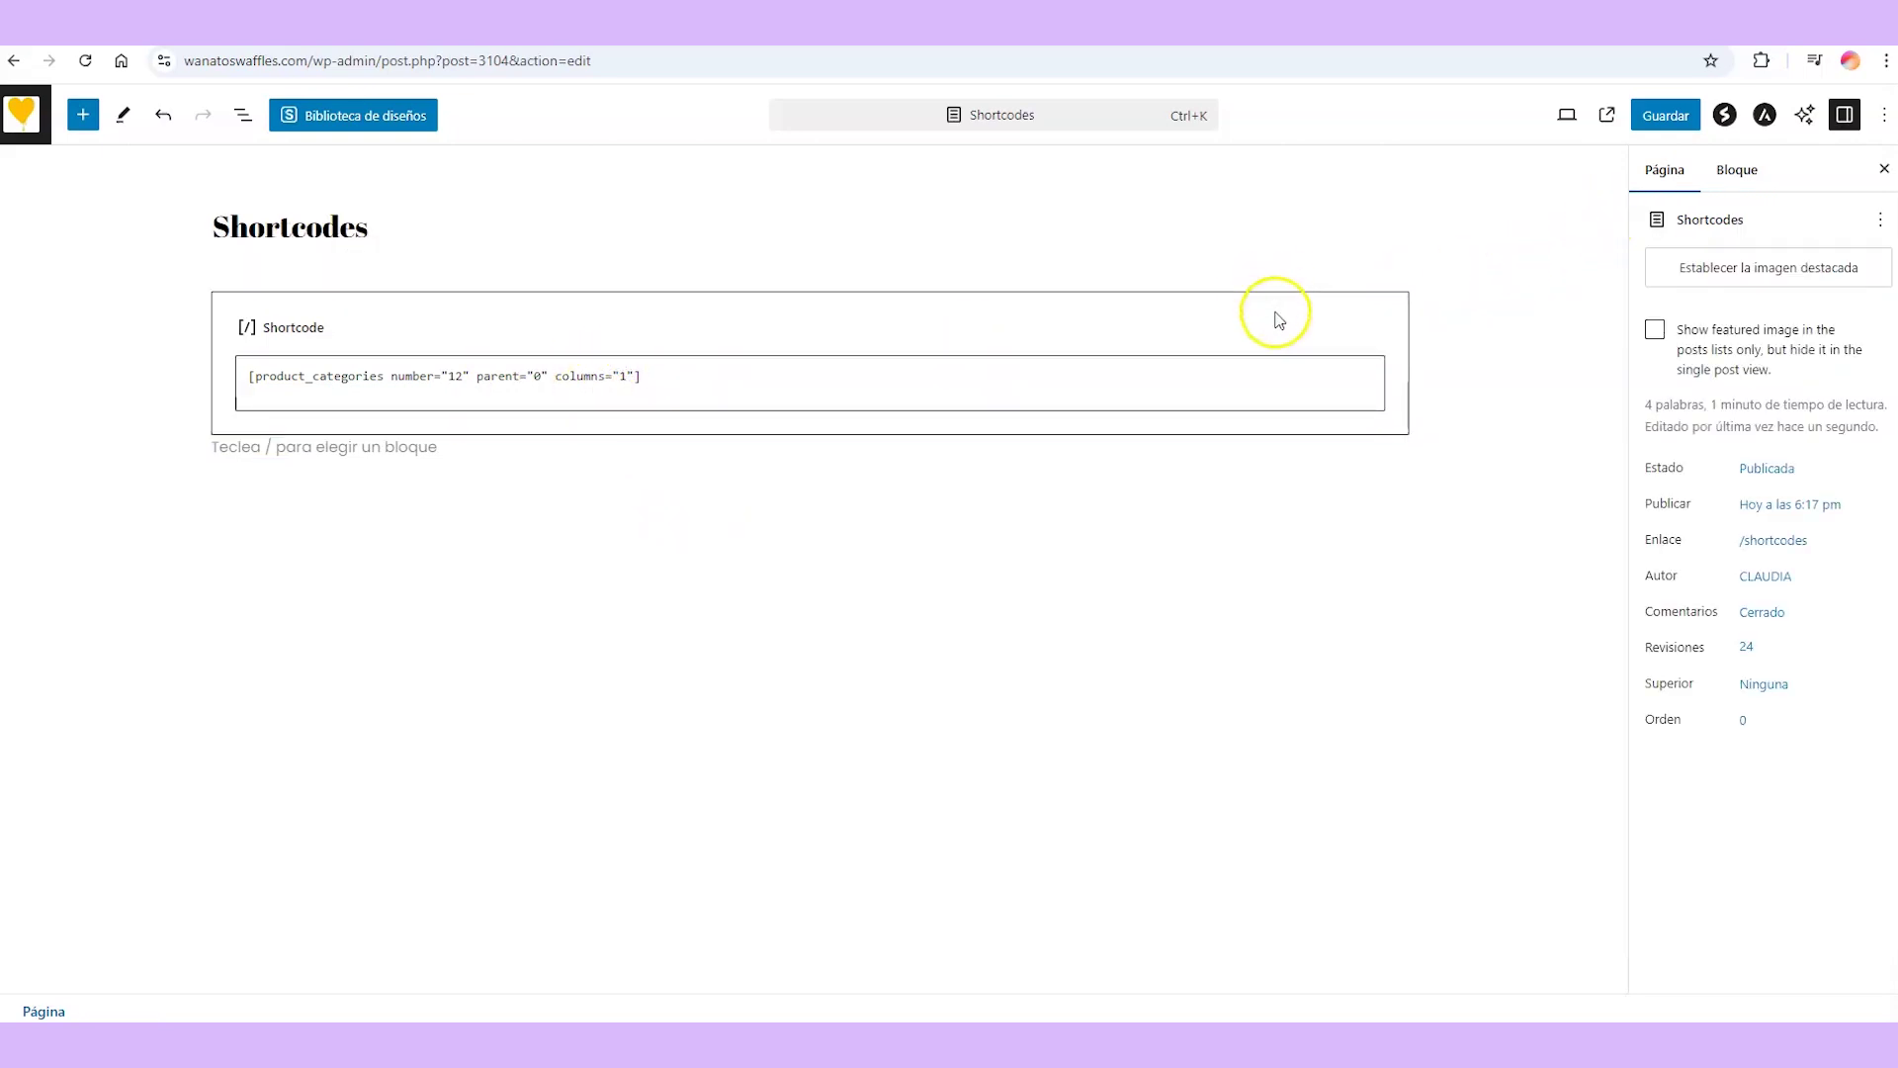
# Save the page and look through the category layout on its published version.
pyautogui.click(1666, 115)
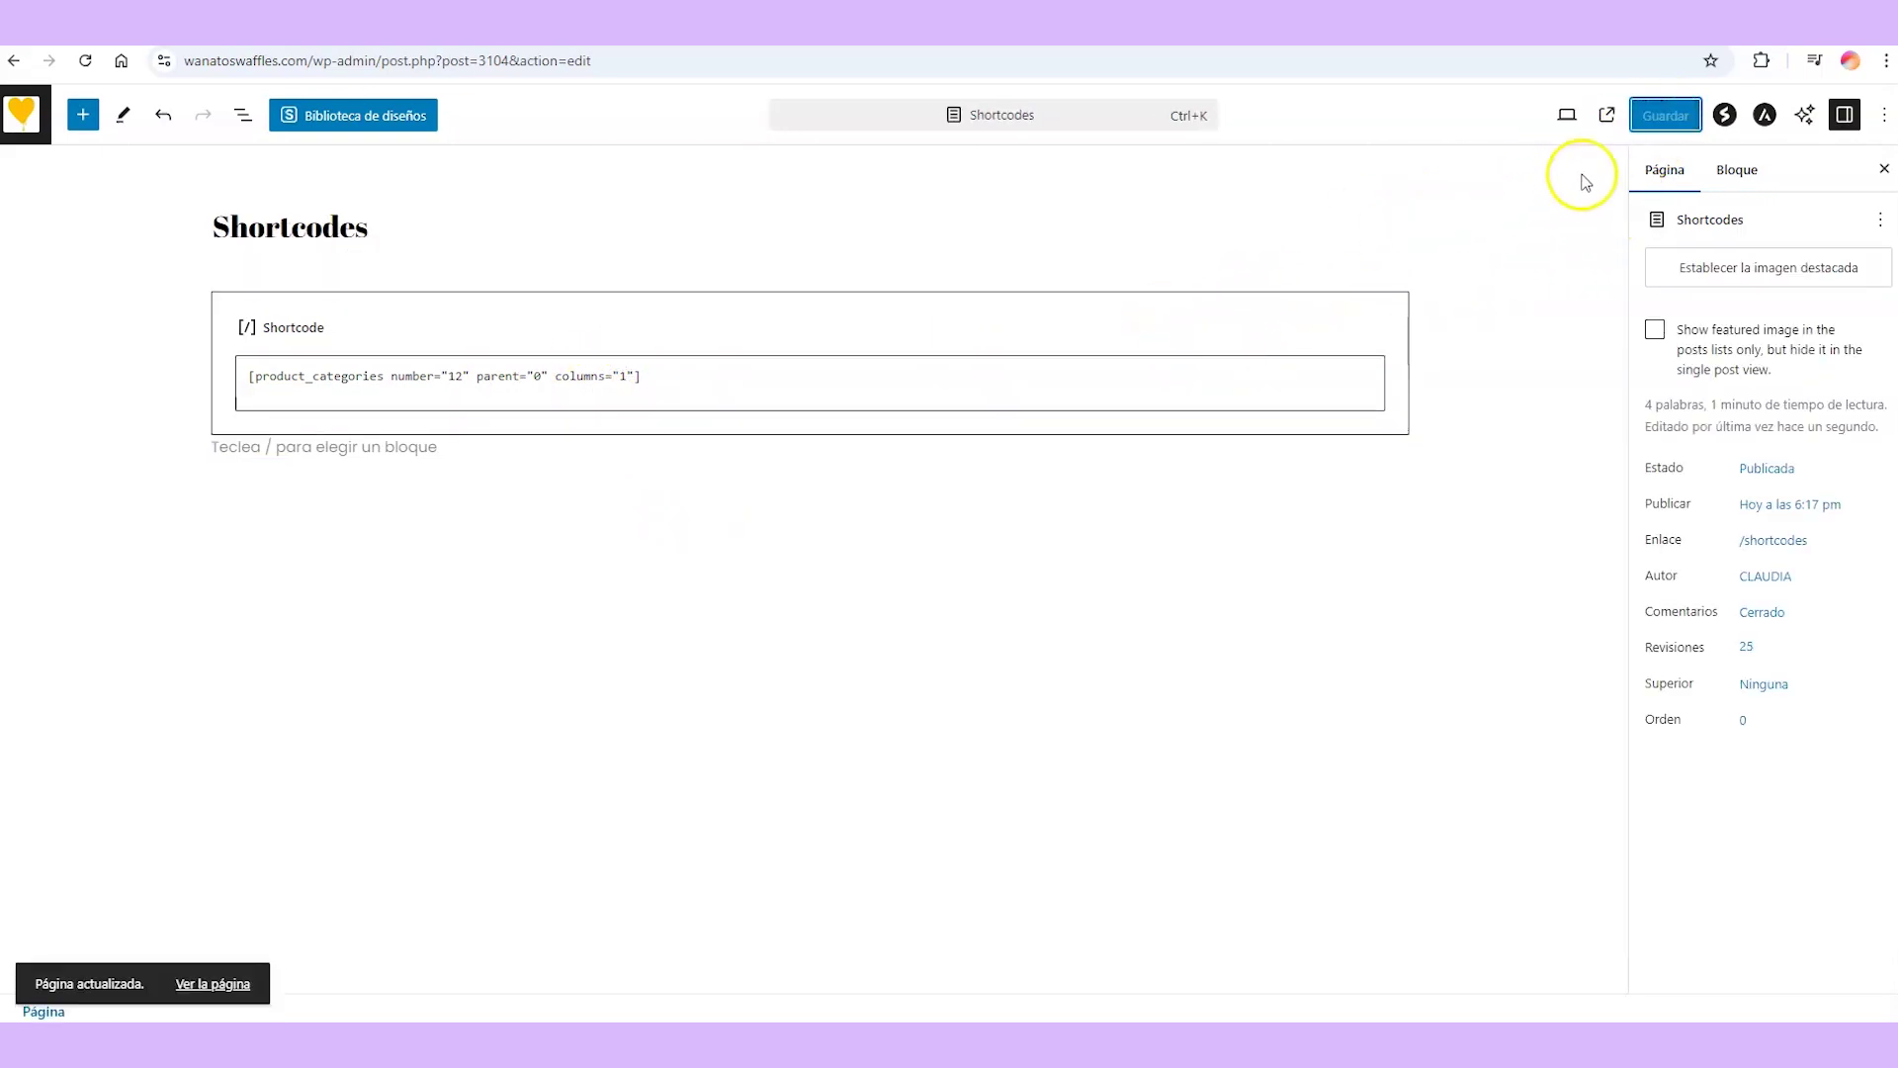
pyautogui.click(1580, 115)
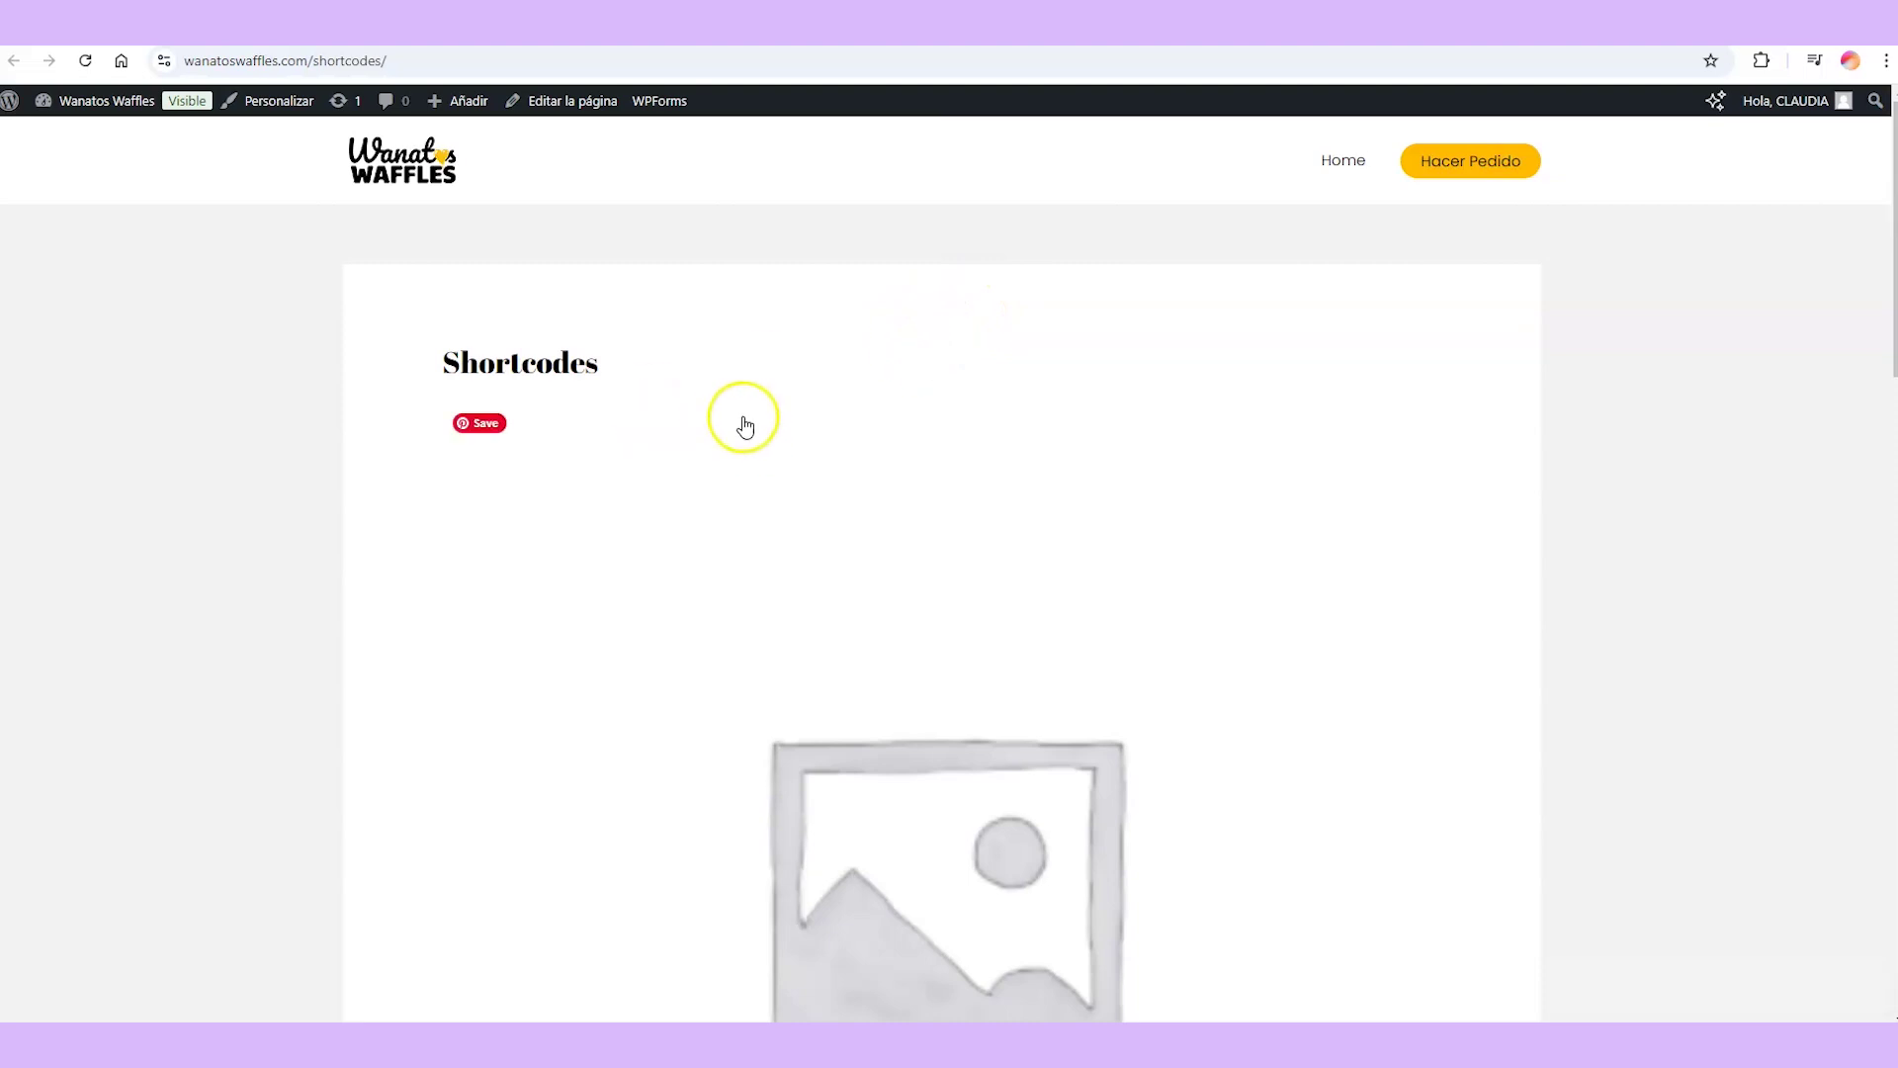
pyautogui.scroll(-8, 744, 421)
pyautogui.scroll(-7, 746, 423)
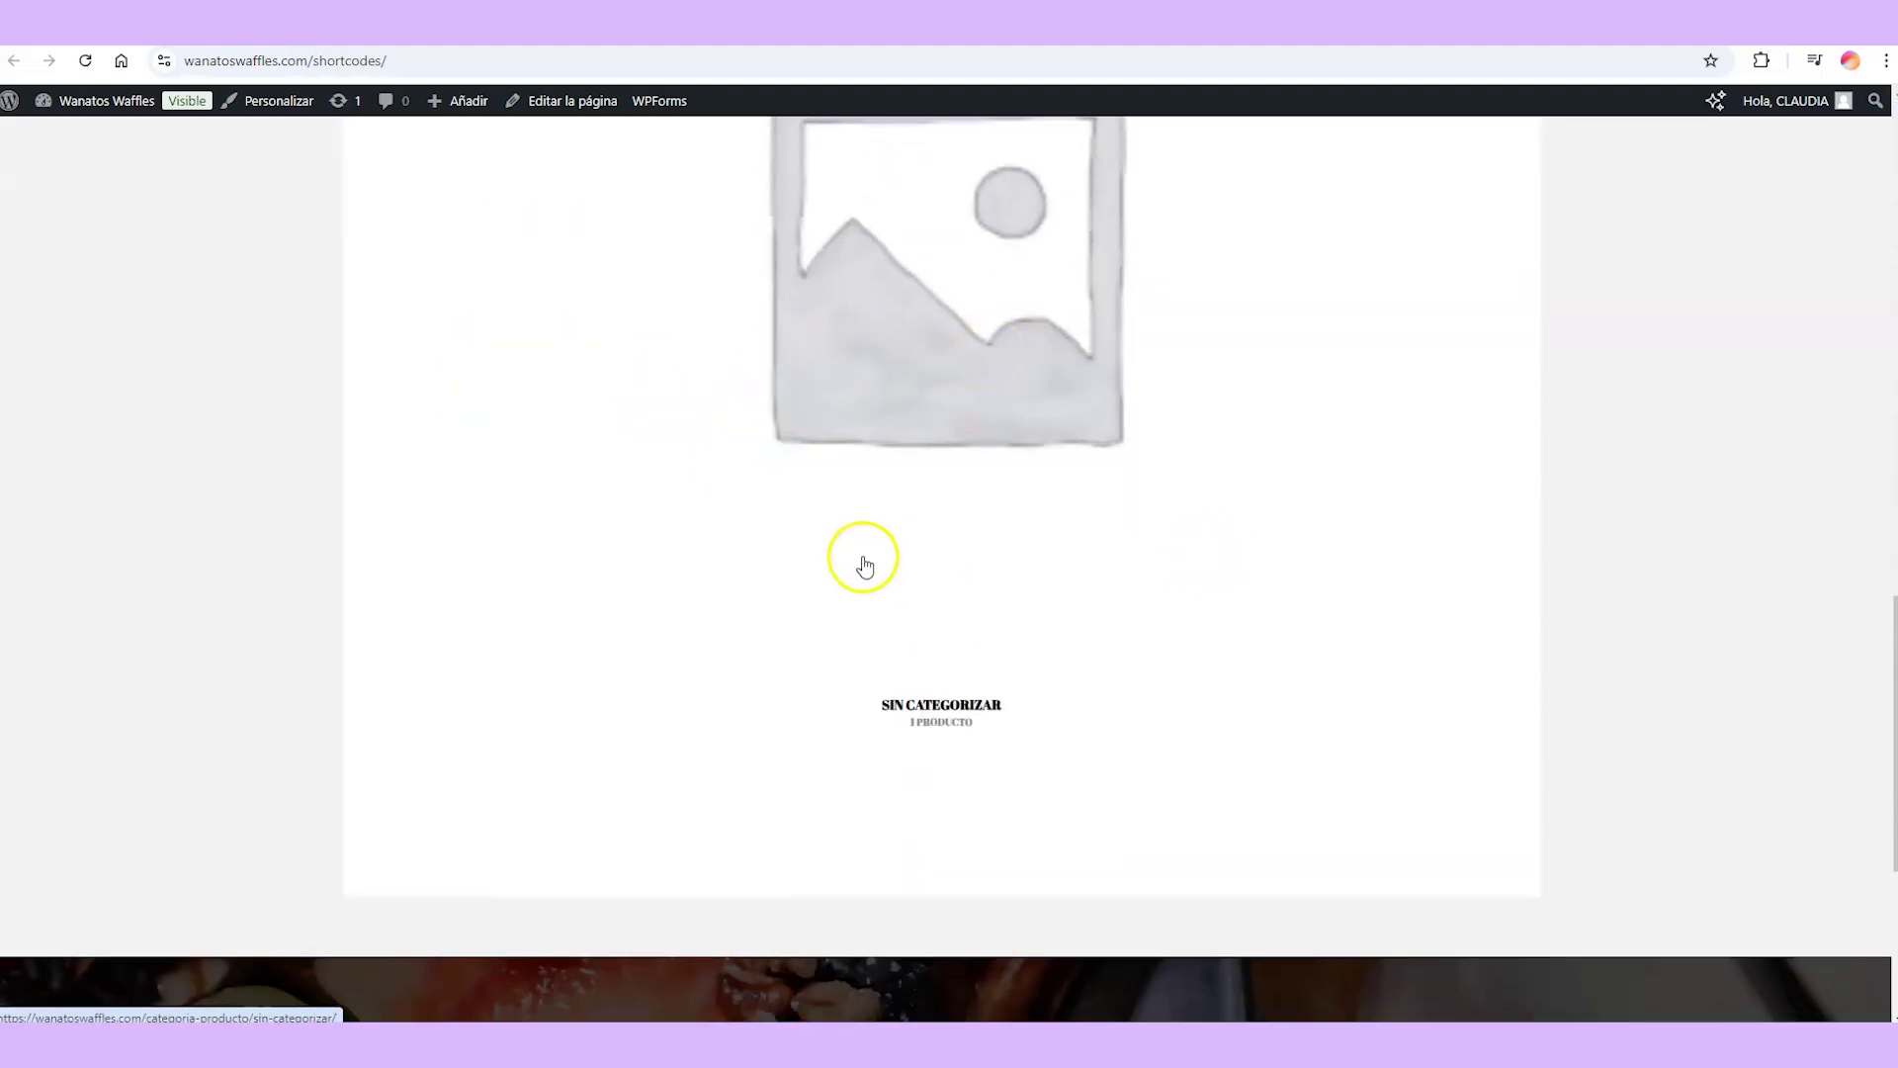